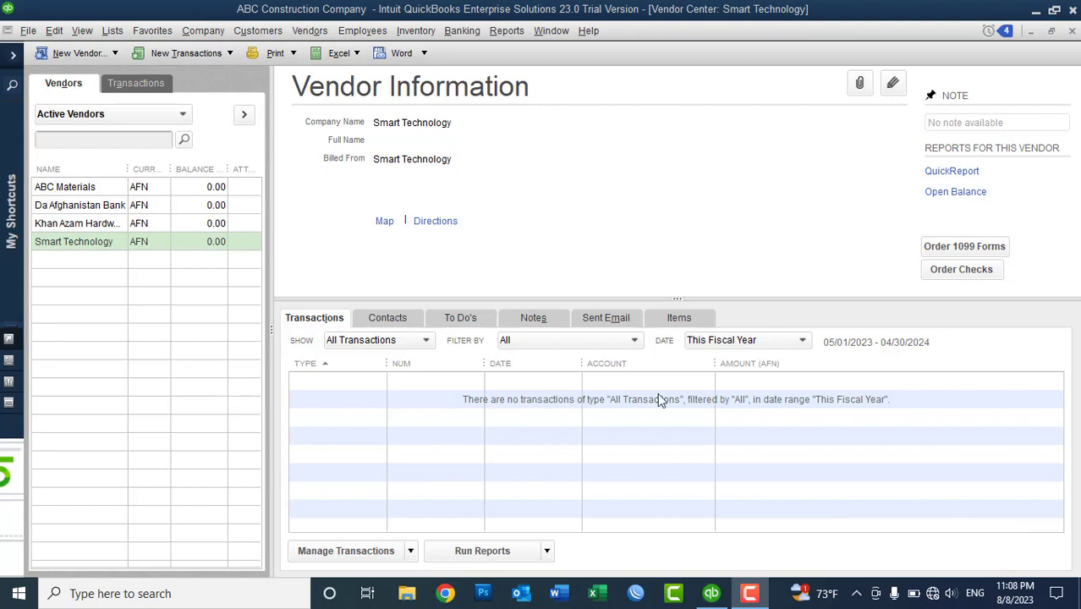
# - Select Smart Technology and start a Receive Items and Enter Bill form for it
pyautogui.click(114, 242)
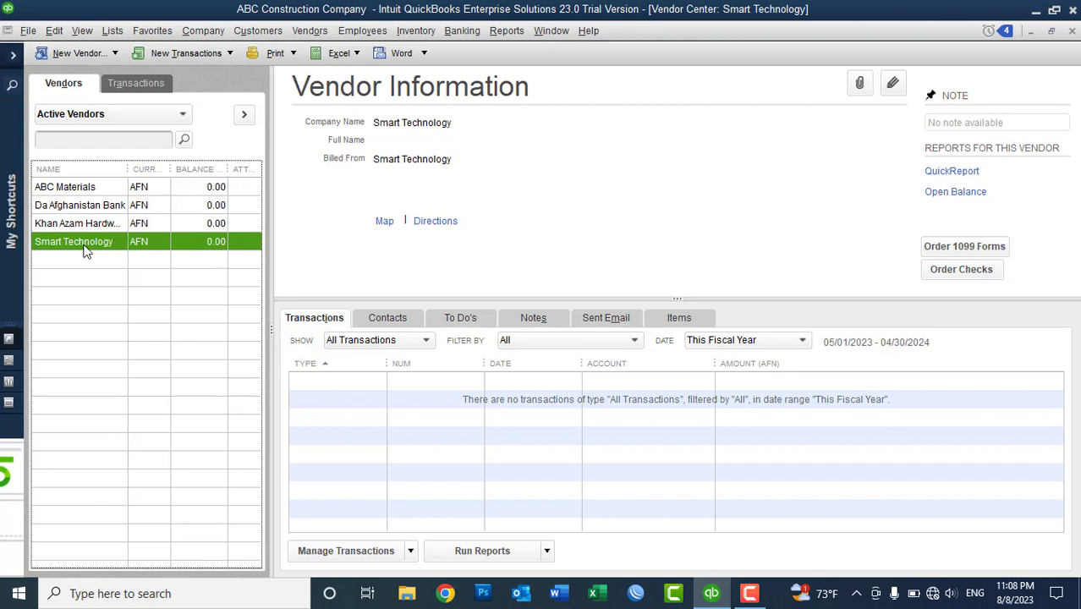
pyautogui.click(310, 31)
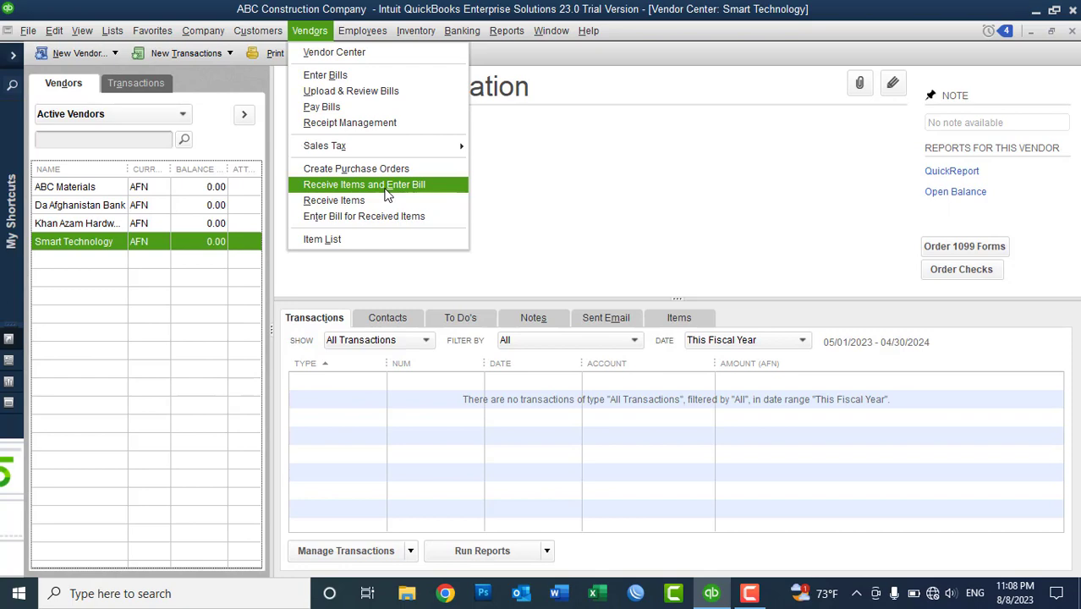
pyautogui.click(386, 194)
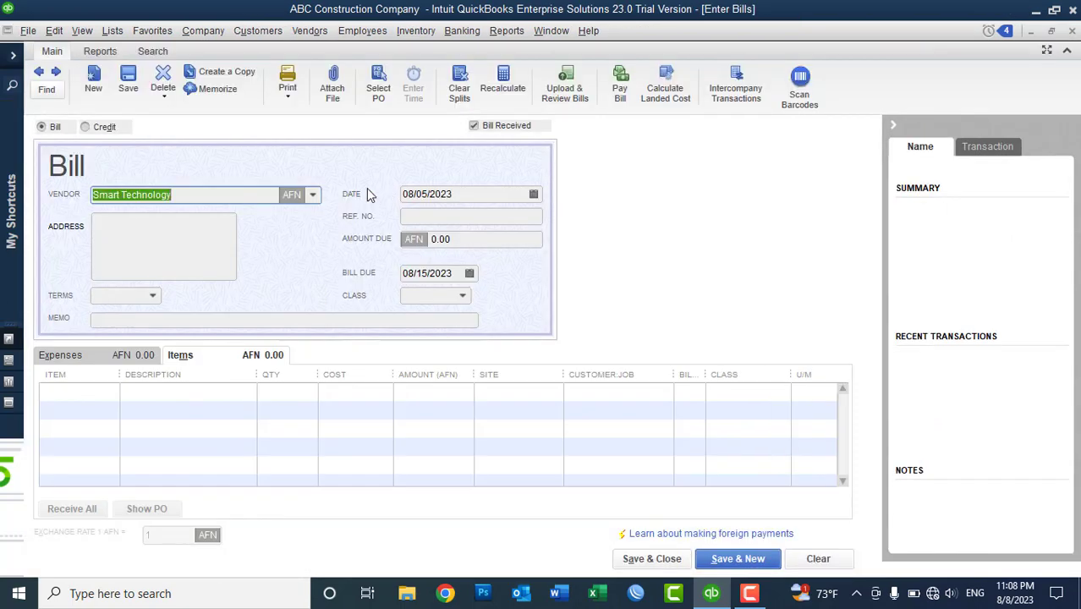
# - Keep Smart Technology as the bill's vendor and date the bill 08/08/2023
pyautogui.click(313, 195)
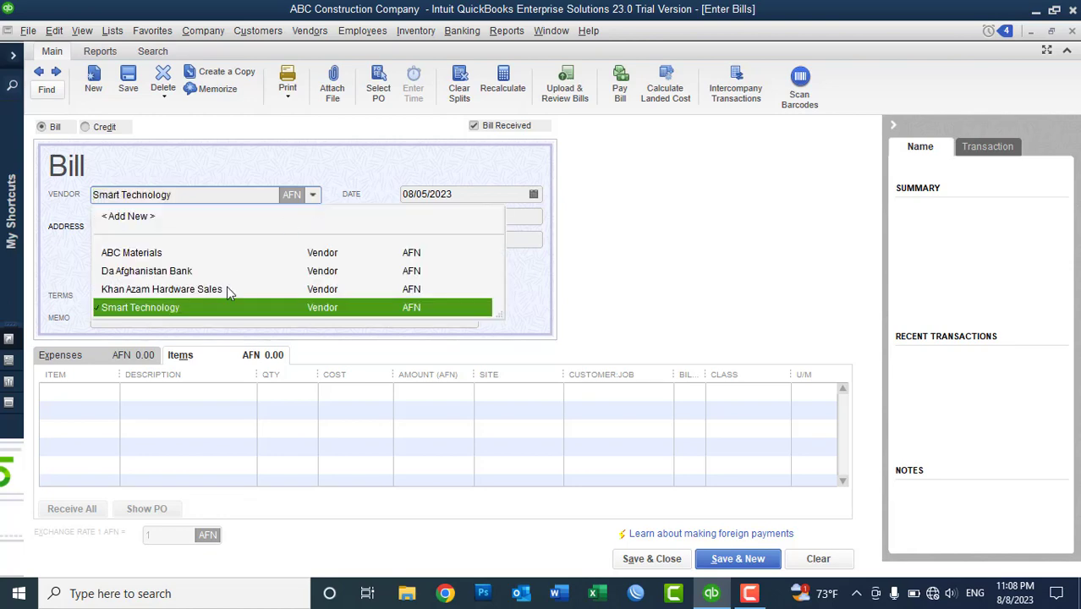
pyautogui.click(195, 309)
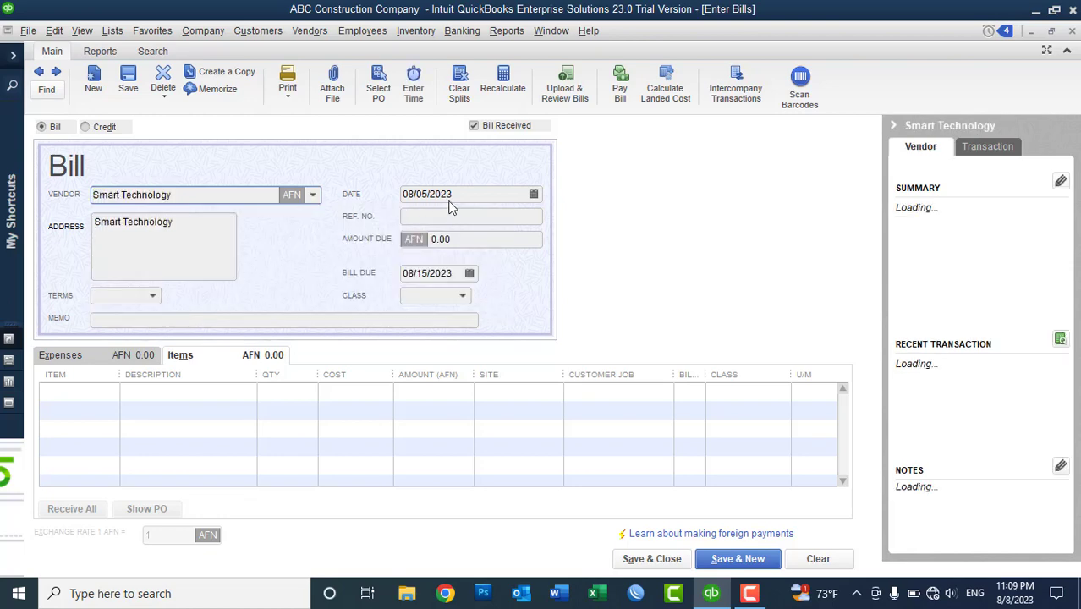
pyautogui.click(478, 194)
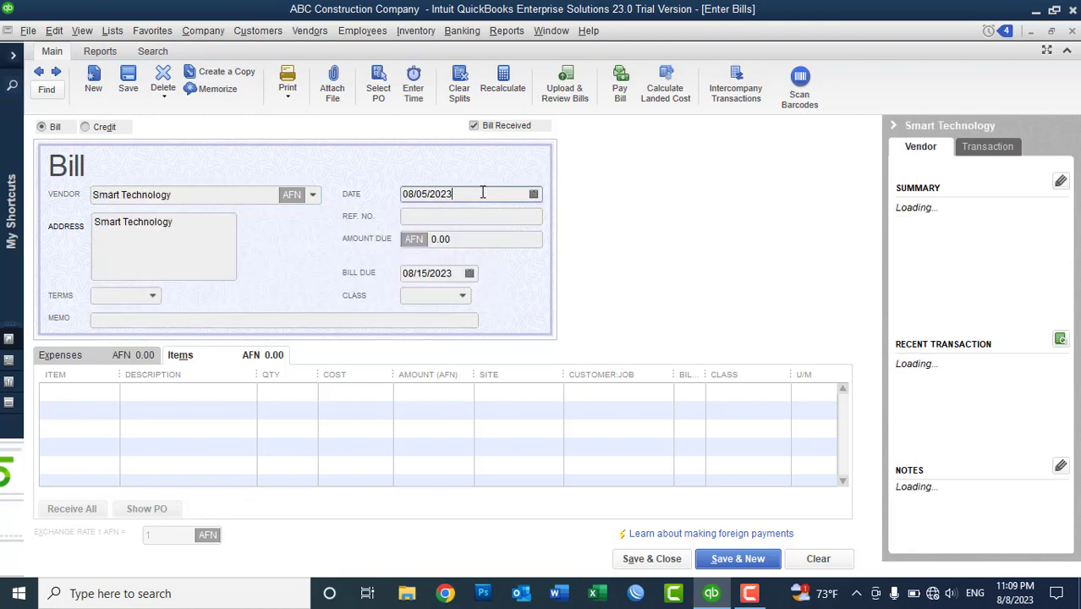
pyautogui.click(534, 194)
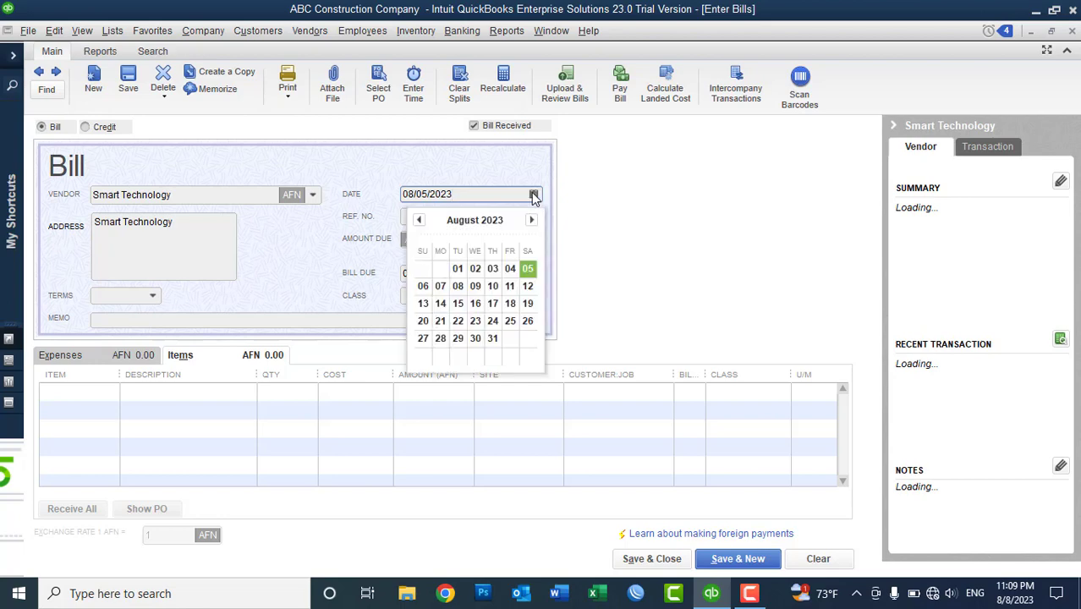
pyautogui.click(458, 288)
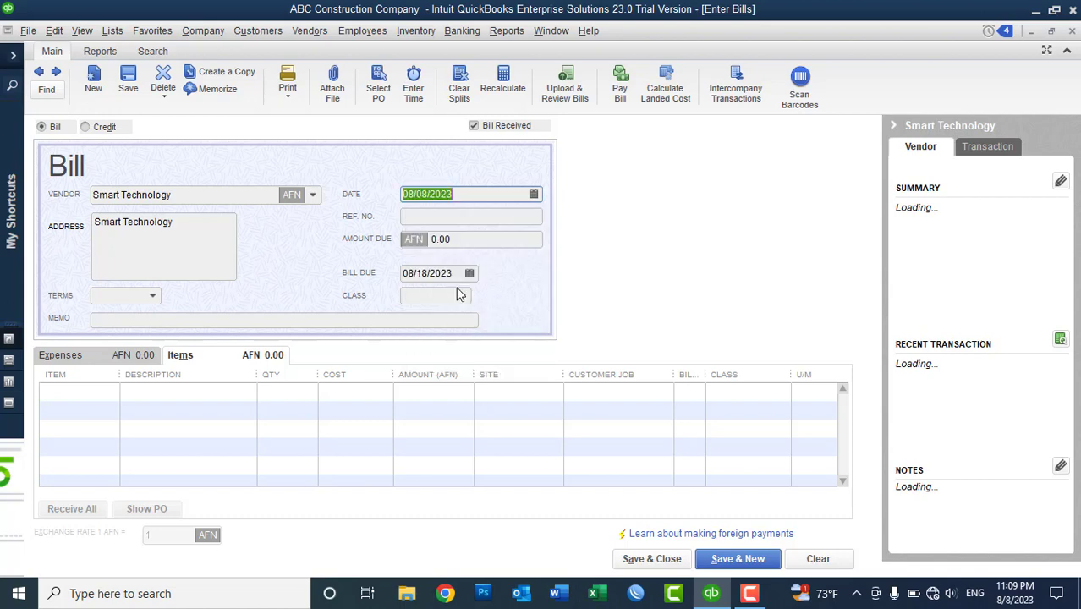
# - Enter reference 'Bill No: 008' and set the terms to Due on receipt
pyautogui.click(415, 218)
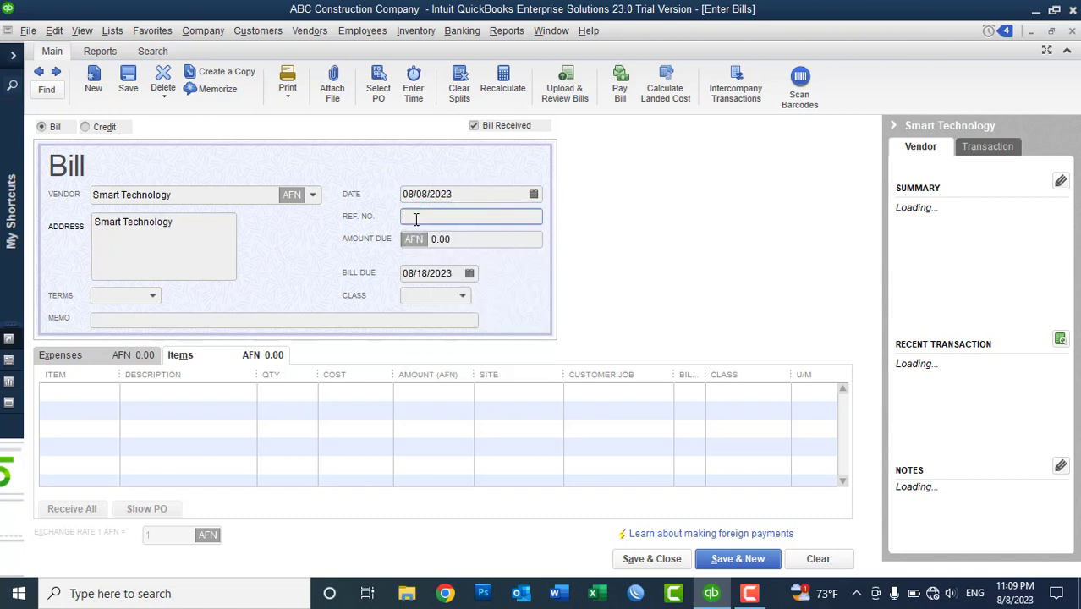
pyautogui.write('Bill')
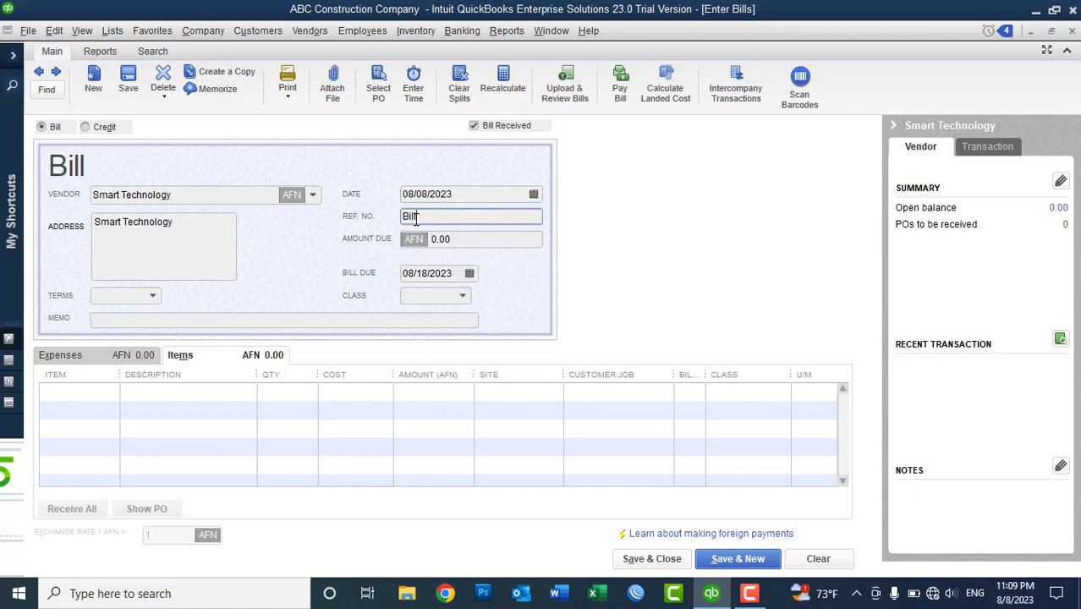
pyautogui.write(' No: 008')
pyautogui.click(154, 296)
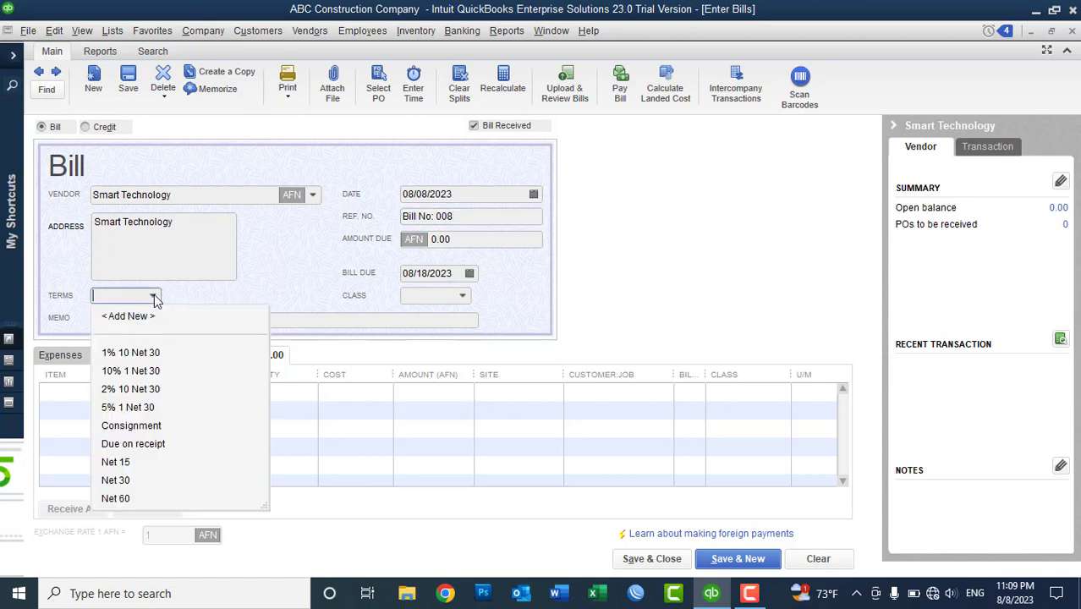
pyautogui.click(151, 443)
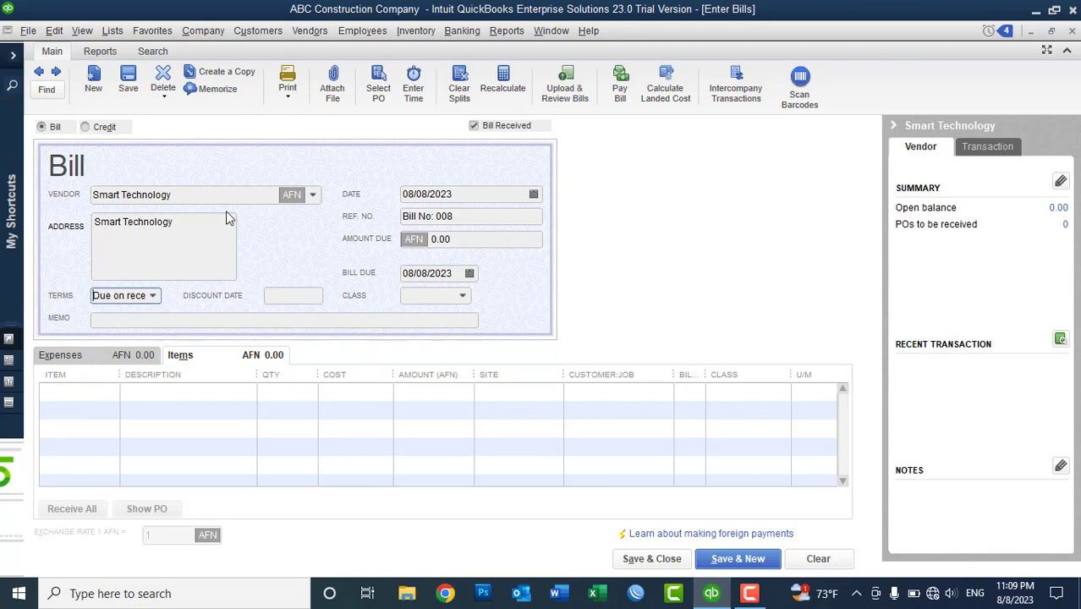
pyautogui.click(424, 32)
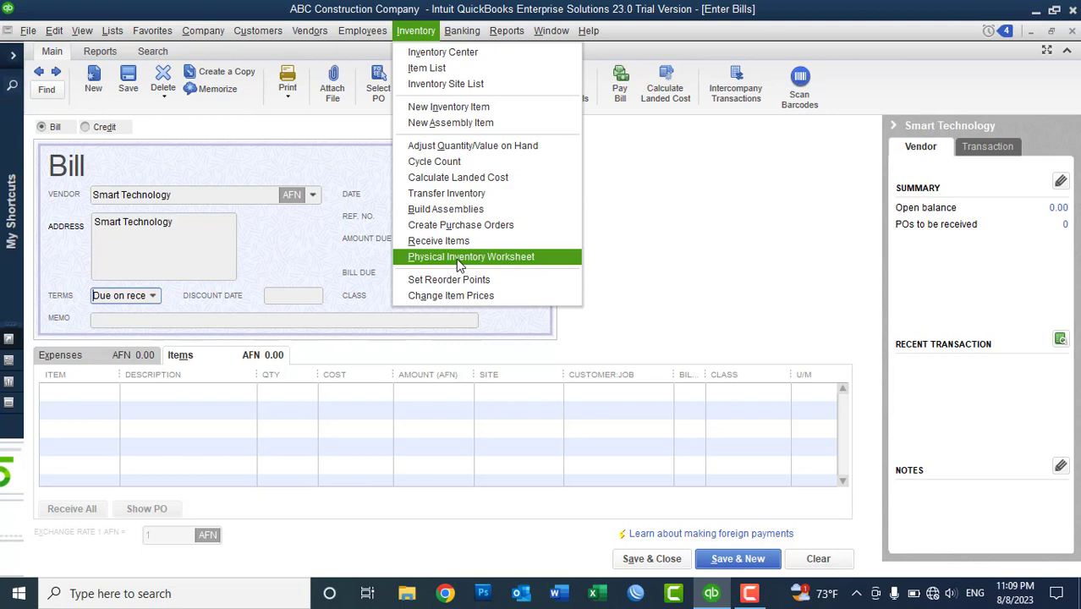
pyautogui.click(457, 265)
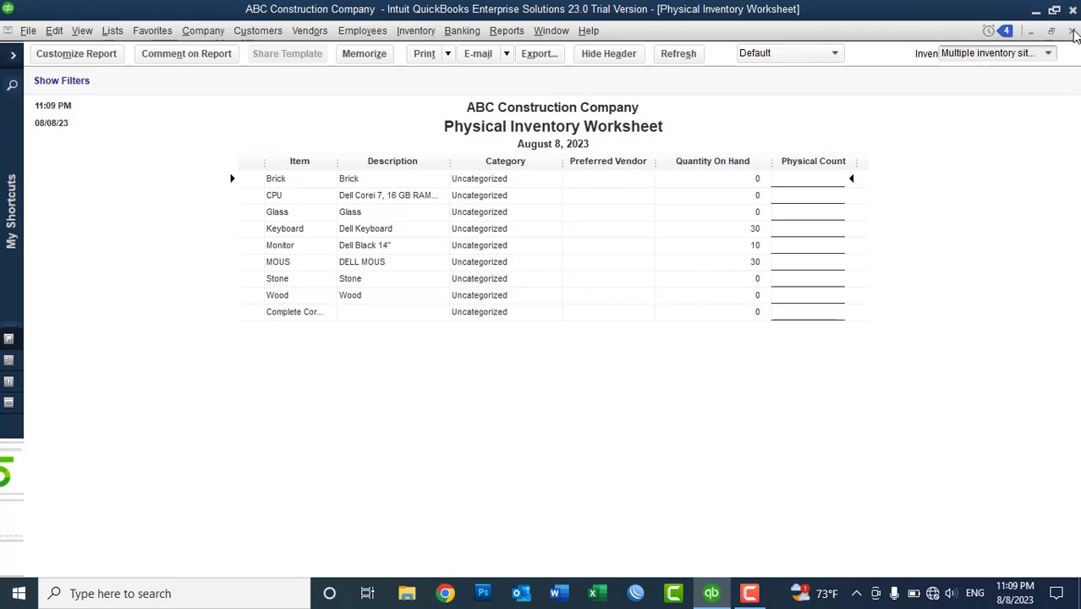
pyautogui.click(1072, 31)
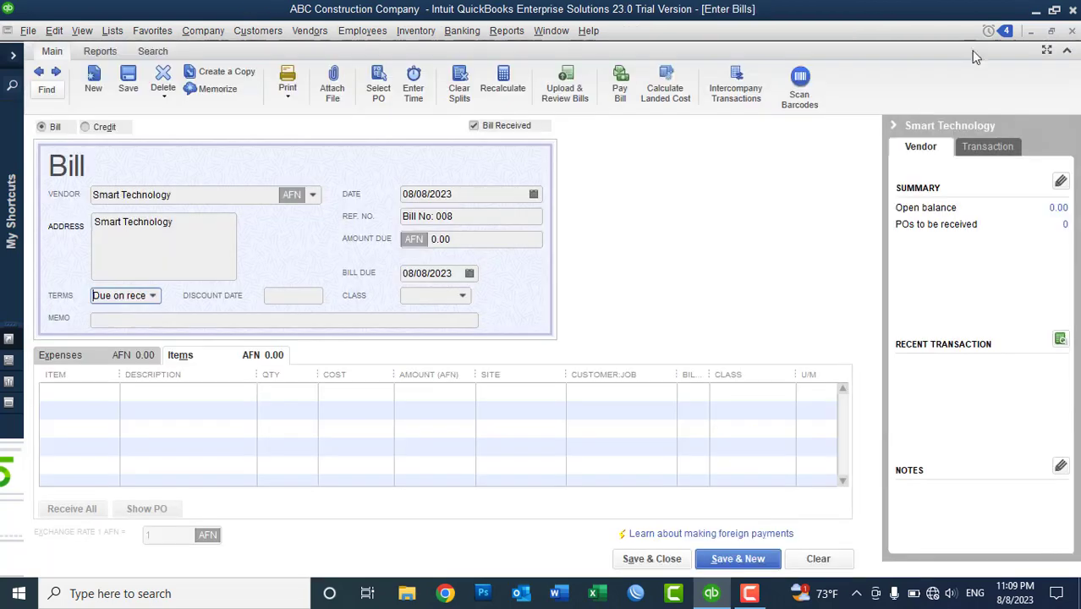
# - Add a bill line for 10 Monitors assigned to the Warehouse site
pyautogui.click(99, 392)
pyautogui.click(111, 392)
pyautogui.write('Monitor')
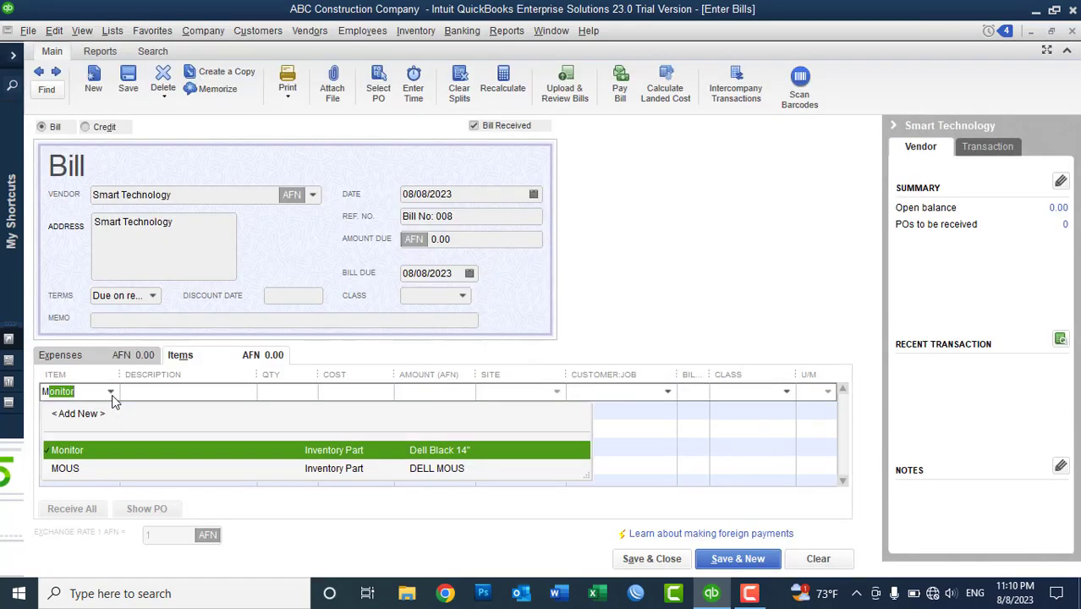
pyautogui.click(72, 454)
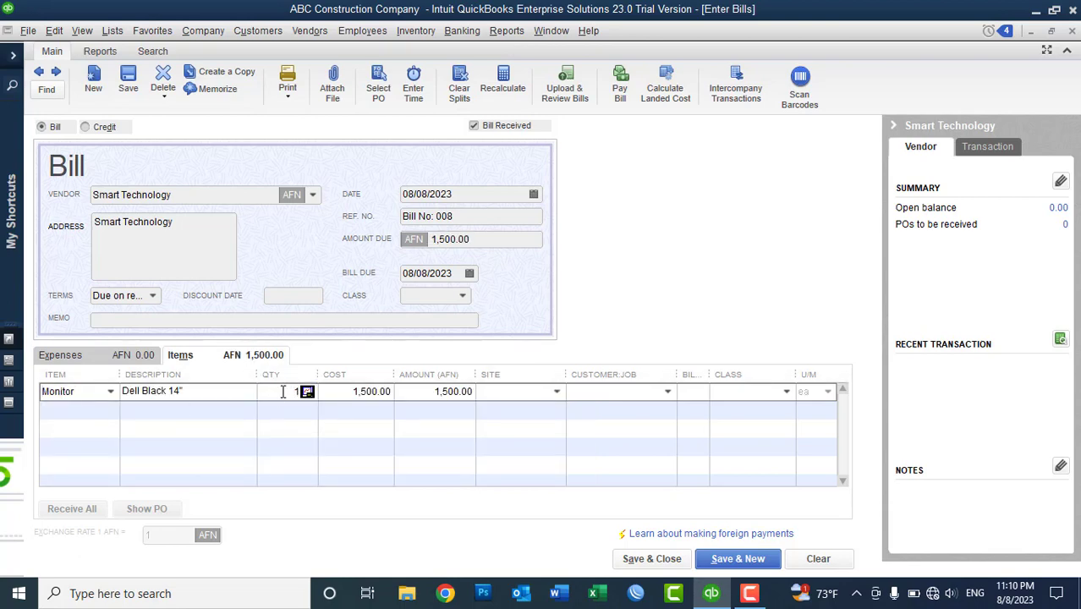
pyautogui.write('10')
pyautogui.press('Tab')
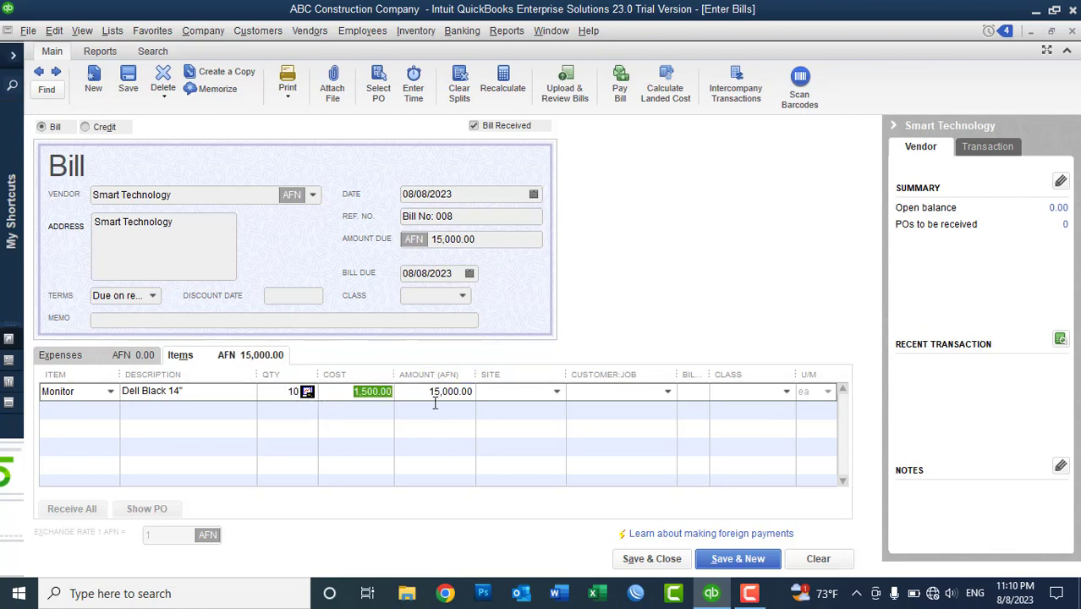
pyautogui.click(557, 393)
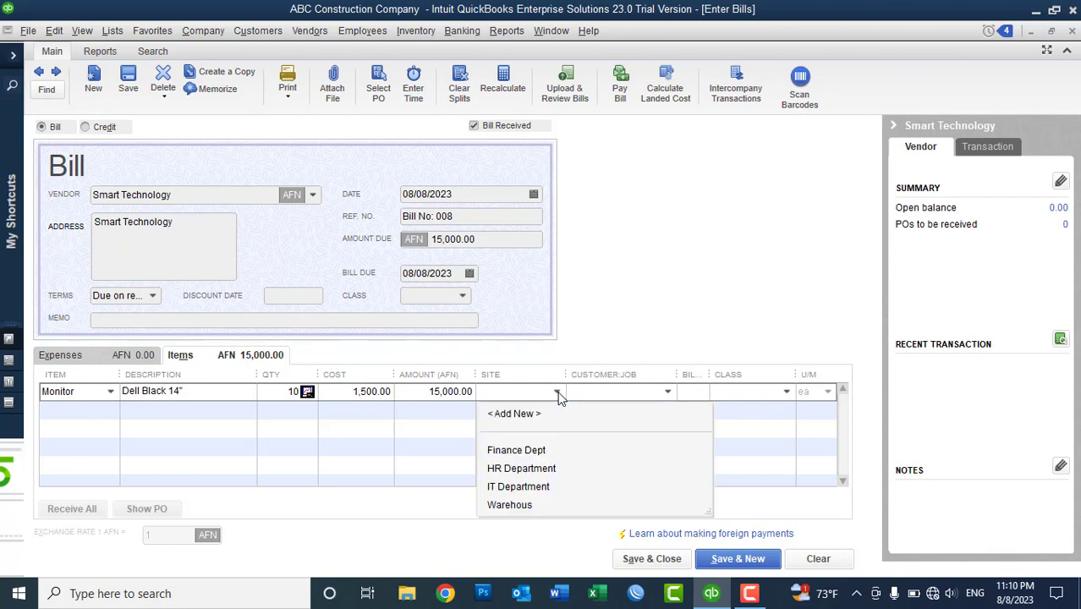
pyautogui.click(558, 393)
pyautogui.click(557, 393)
pyautogui.click(519, 507)
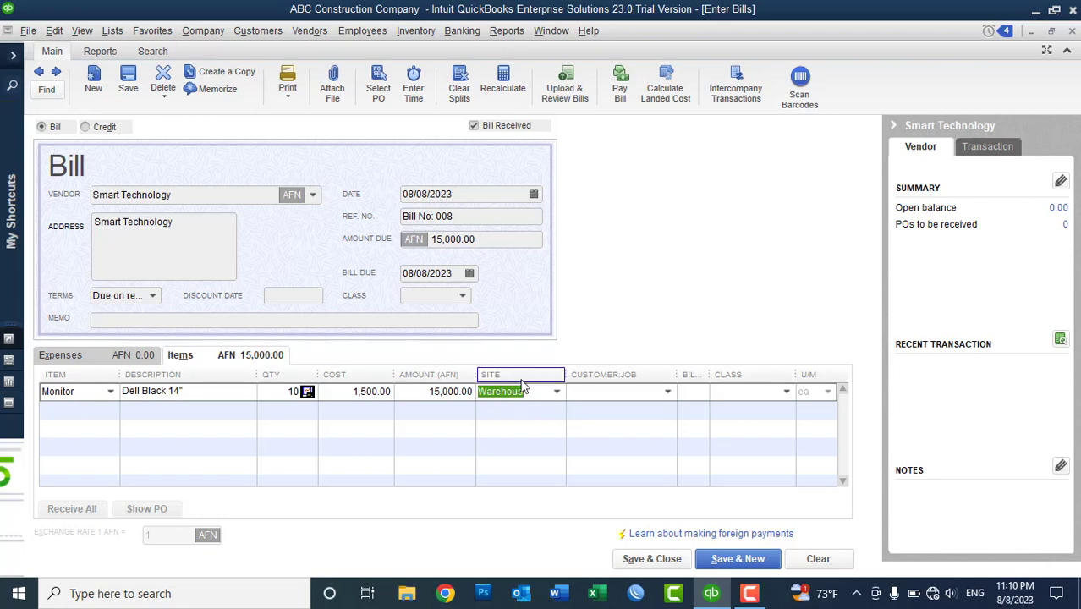
# - Save the 15,000.00 bill, making Due on receipt permanent and saving without classes
pyautogui.click(648, 560)
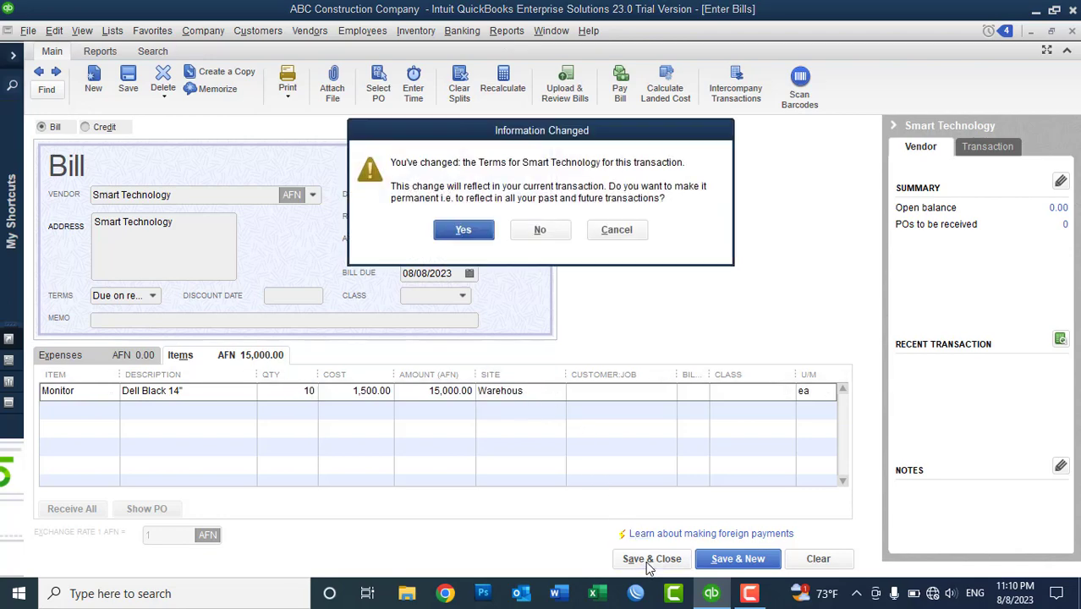
pyautogui.click(462, 233)
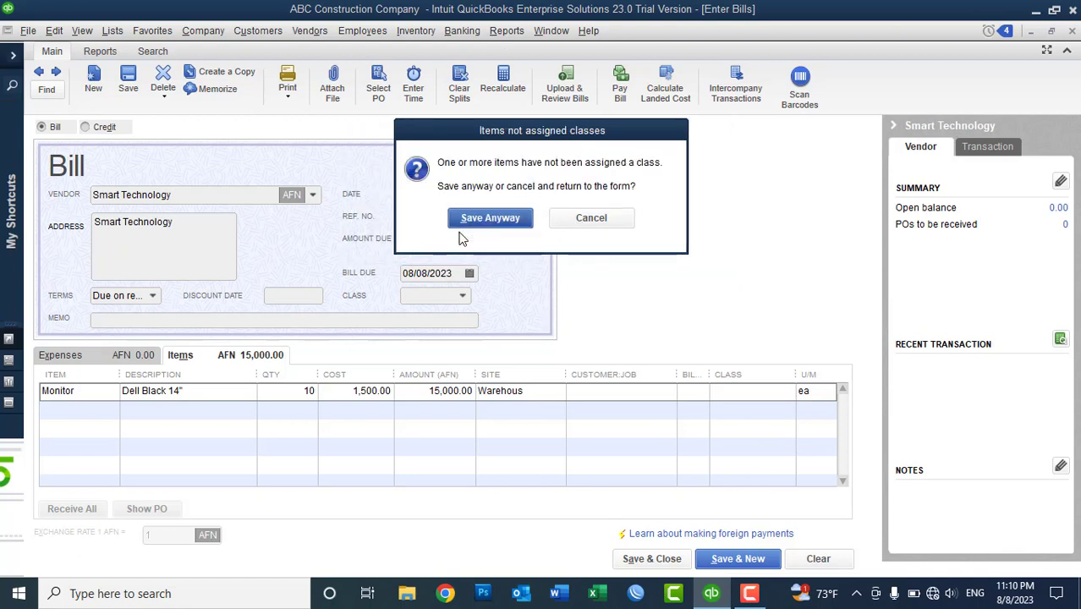
pyautogui.click(483, 222)
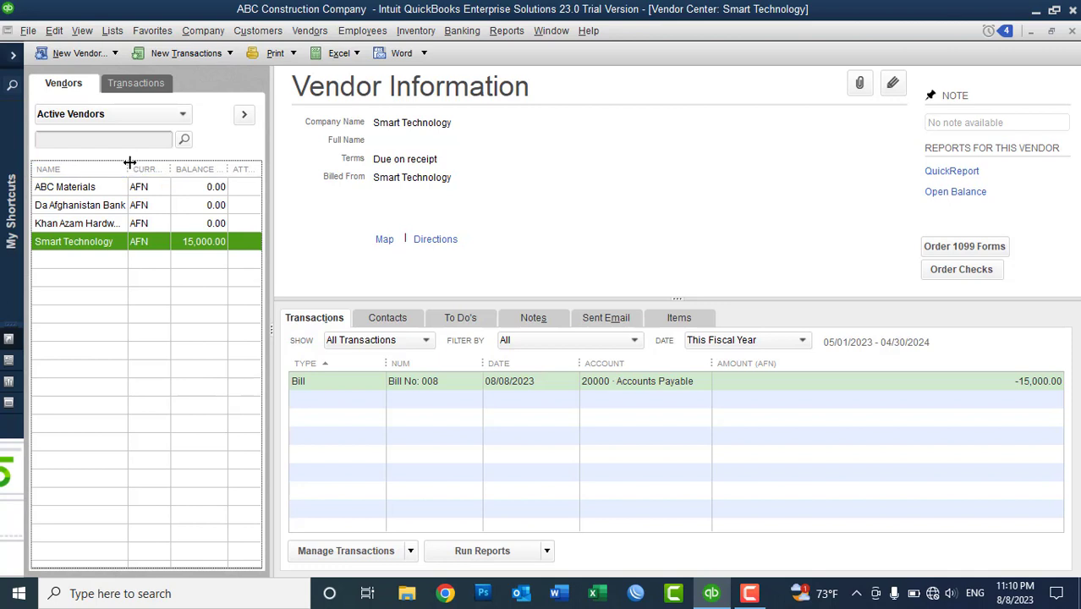
# - Widen the vendor NAME column and expand the My Shortcuts navigation pane
pyautogui.moveTo(128, 169); pyautogui.dragTo(146, 169)
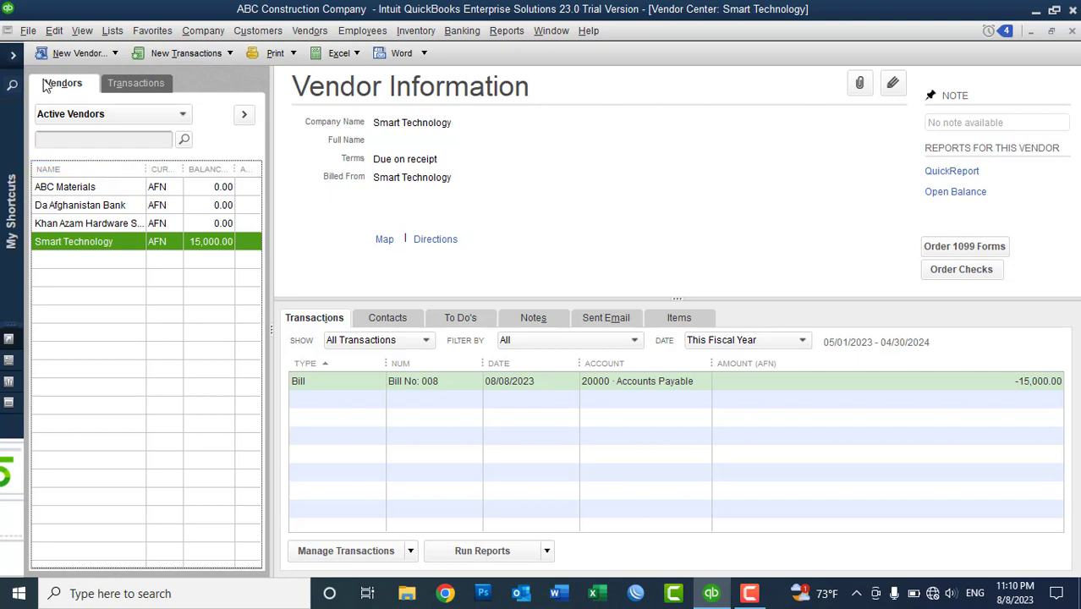
pyautogui.click(13, 62)
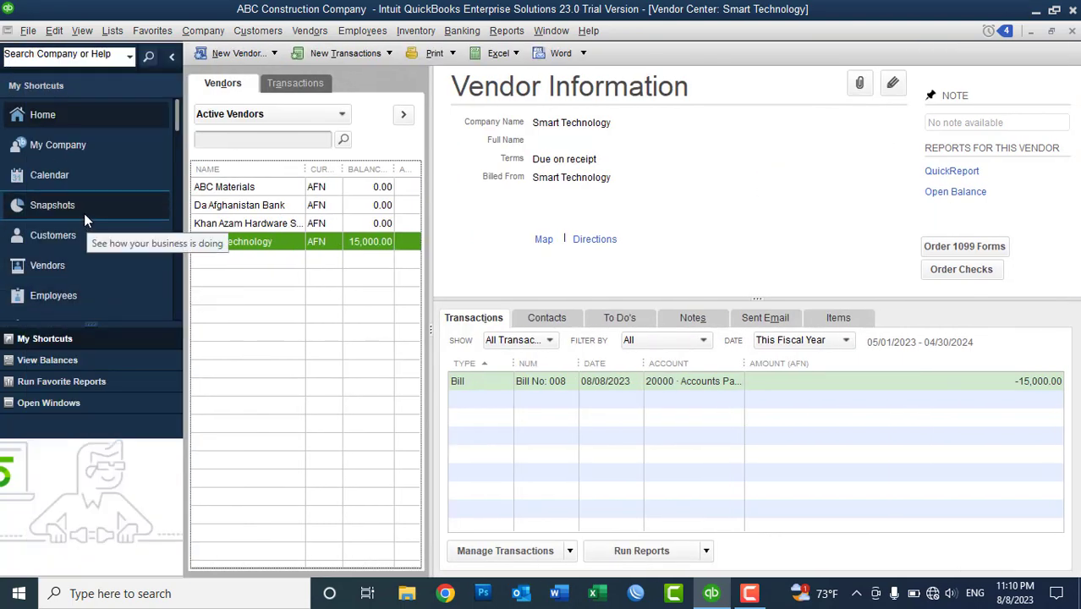
pyautogui.click(83, 213)
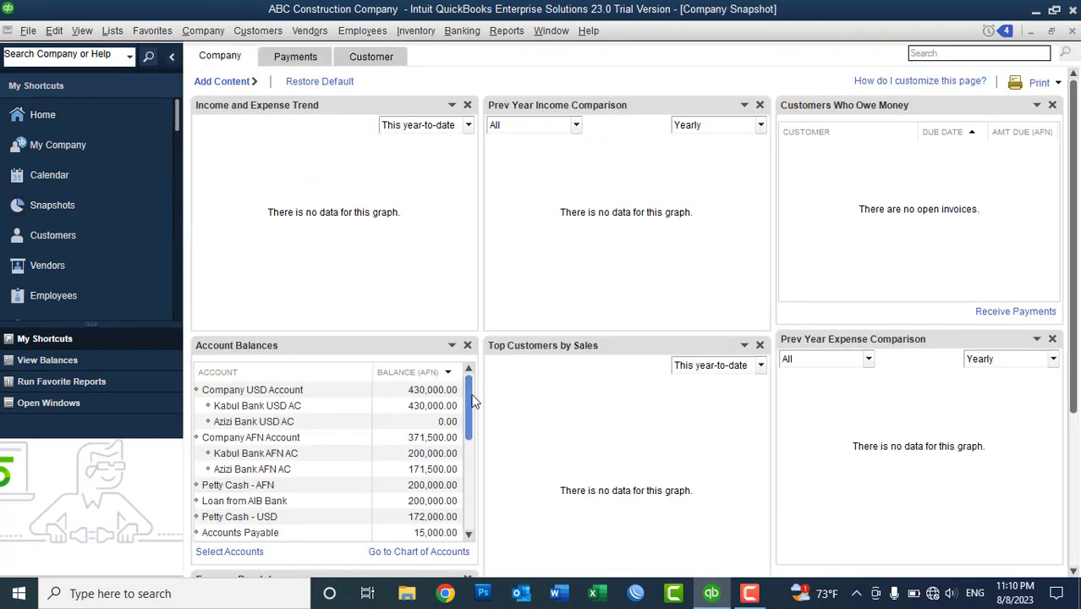
pyautogui.moveTo(470, 407)
pyautogui.mouseDown()
pyautogui.moveTo(470, 423)
pyautogui.moveTo(471, 409)
pyautogui.mouseUp()
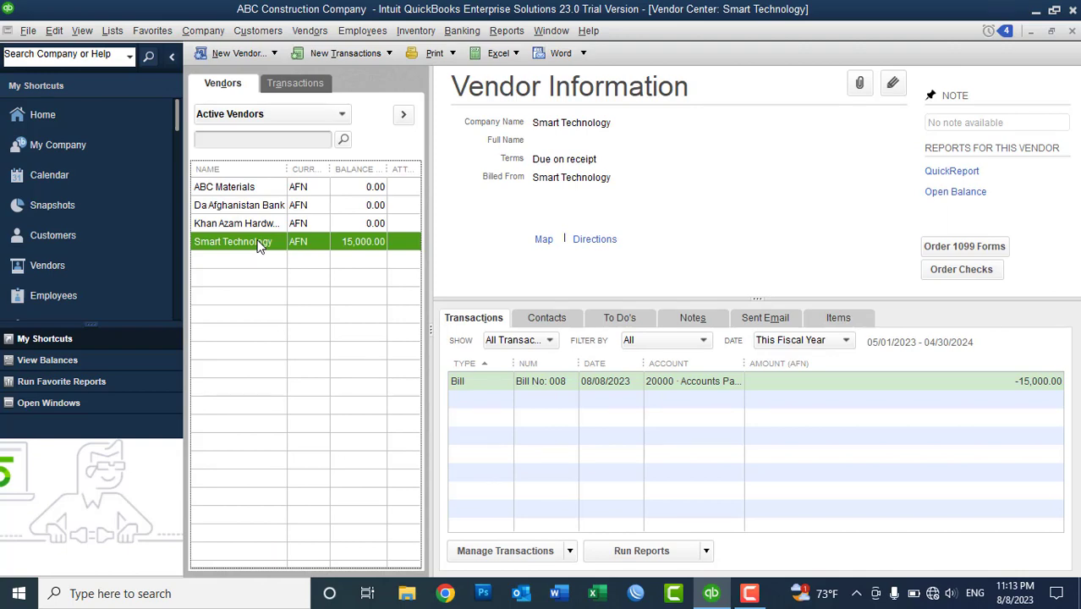
# - In Pay Bills, mark the Smart Technology bill with 5,000.00 to pay
pyautogui.click(307, 38)
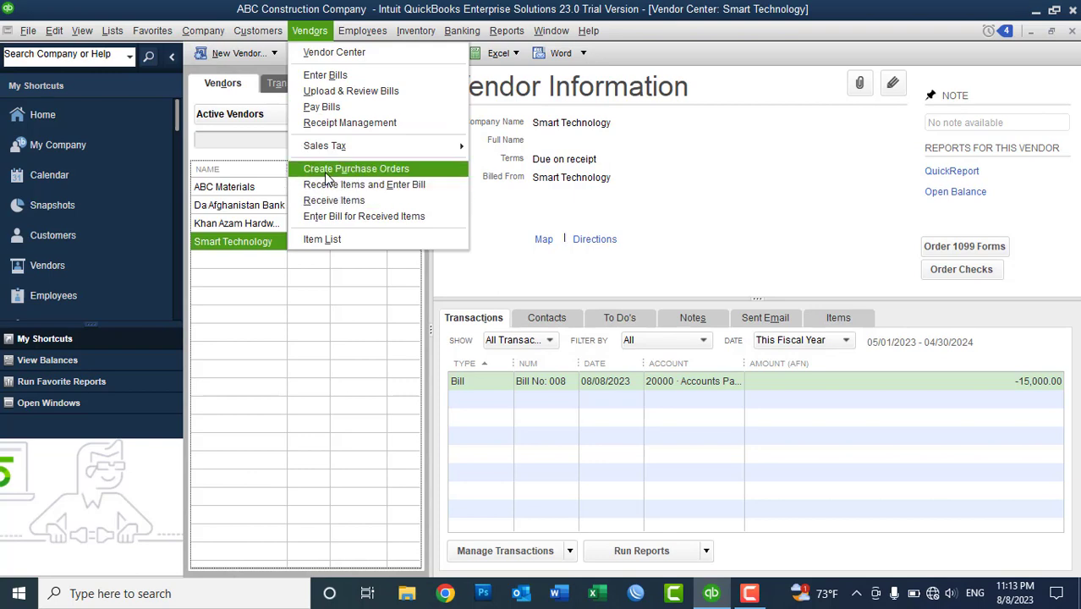
pyautogui.click(321, 110)
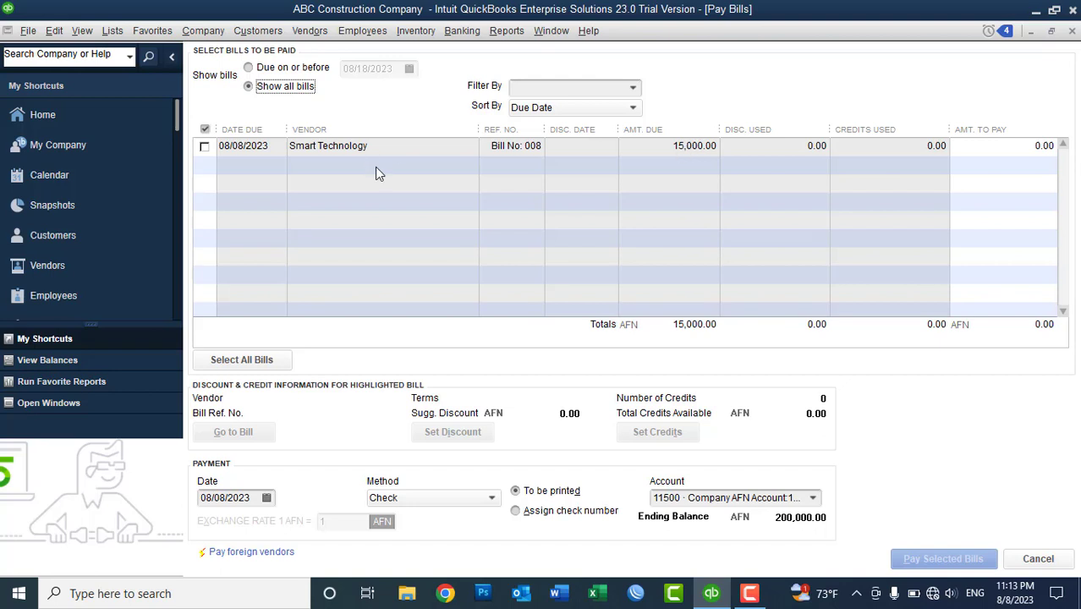
pyautogui.click(204, 147)
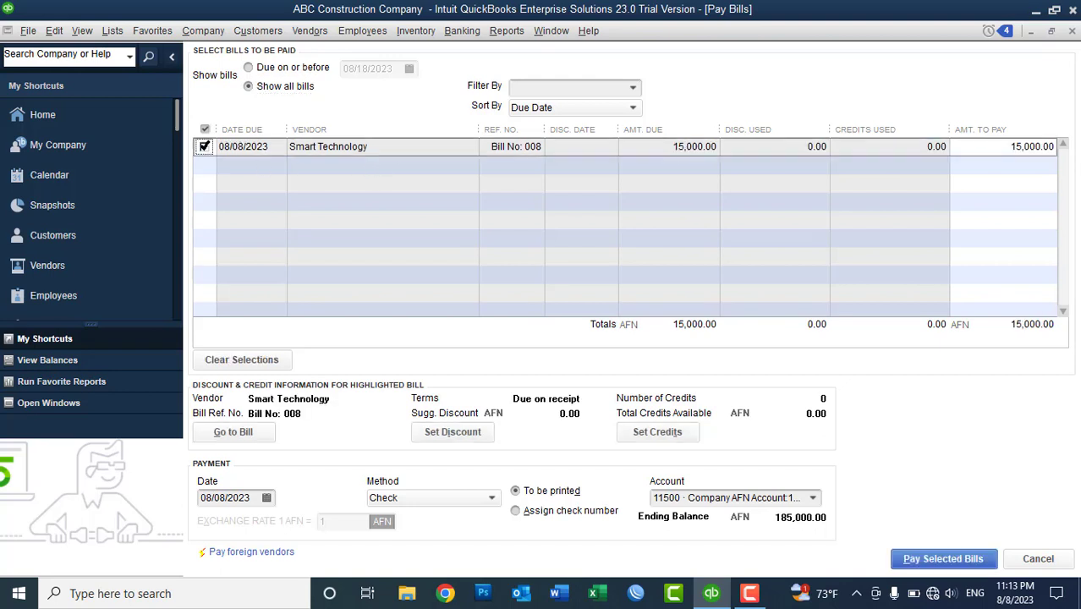
pyautogui.click(991, 147)
pyautogui.doubleClick(1007, 146)
pyautogui.write('5000')
pyautogui.press('Tab')
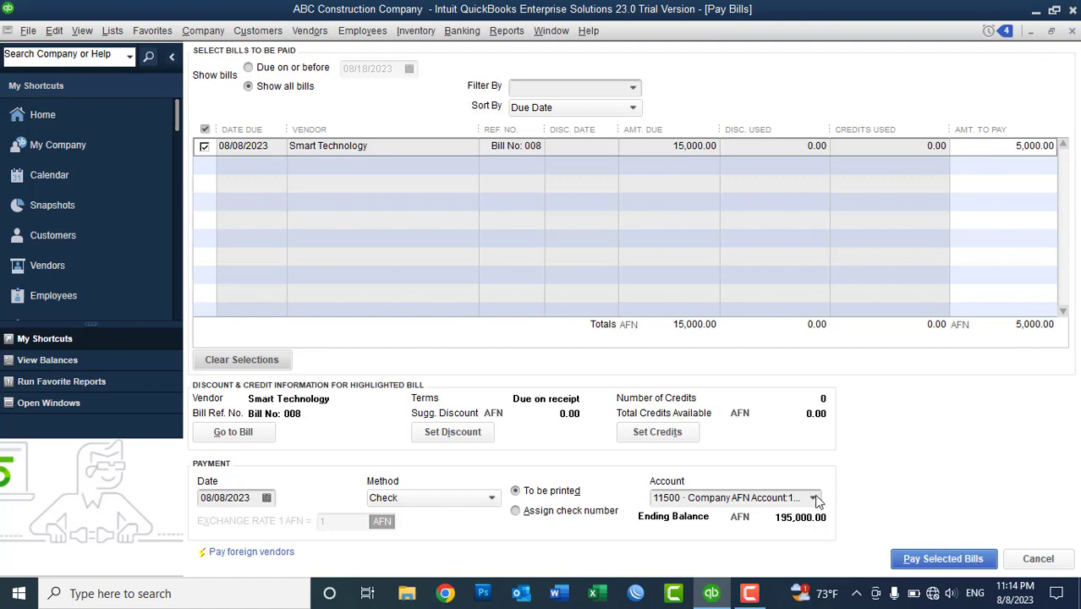
# - Pay it from 11600 Azizi Bank AFN AC and record the payment
pyautogui.click(813, 498)
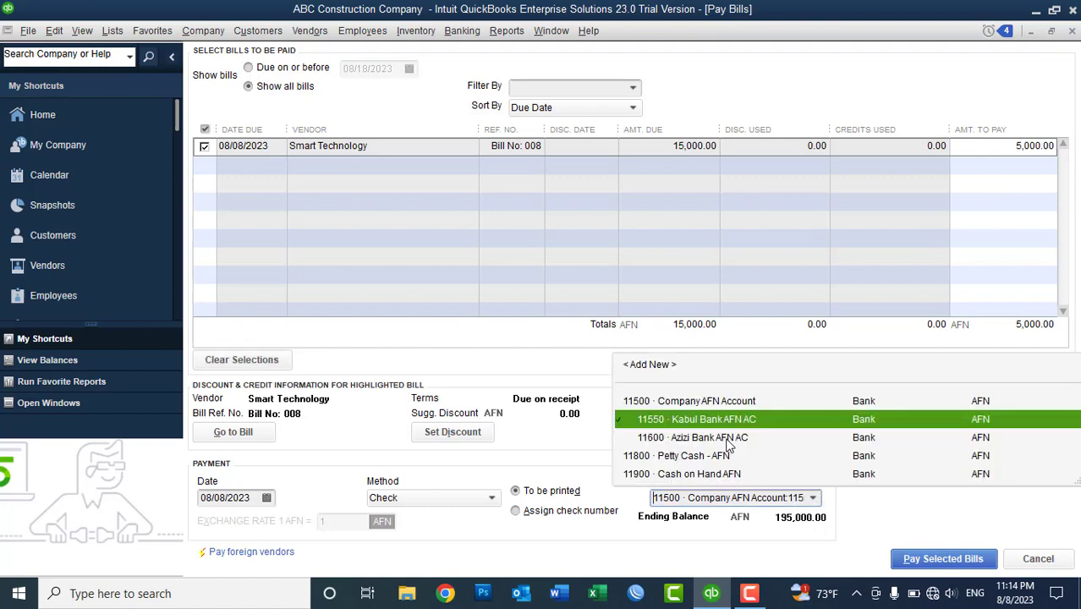
pyautogui.click(727, 437)
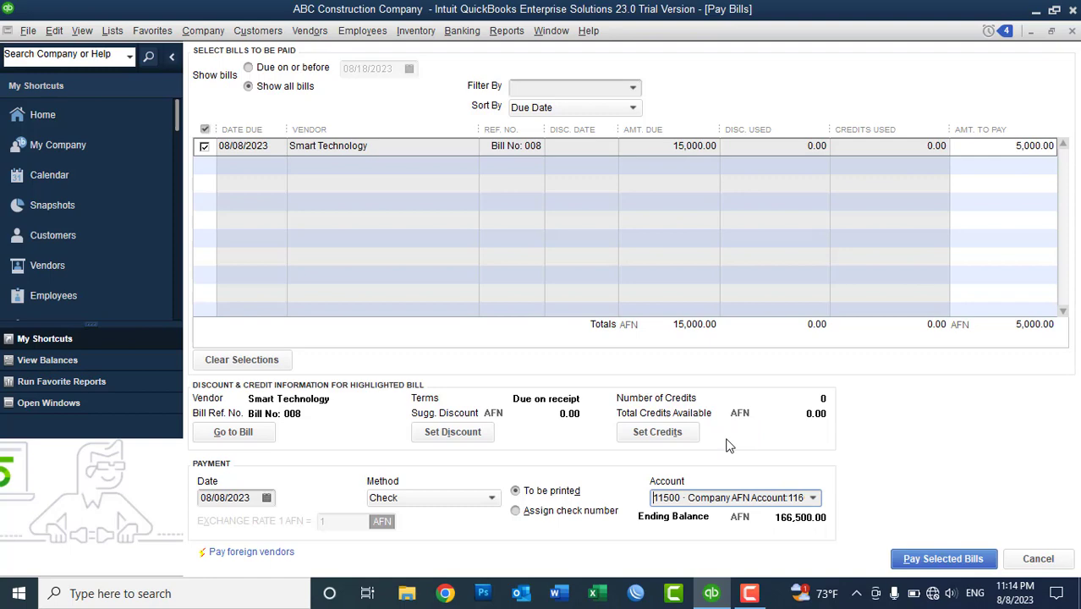
pyautogui.click(920, 561)
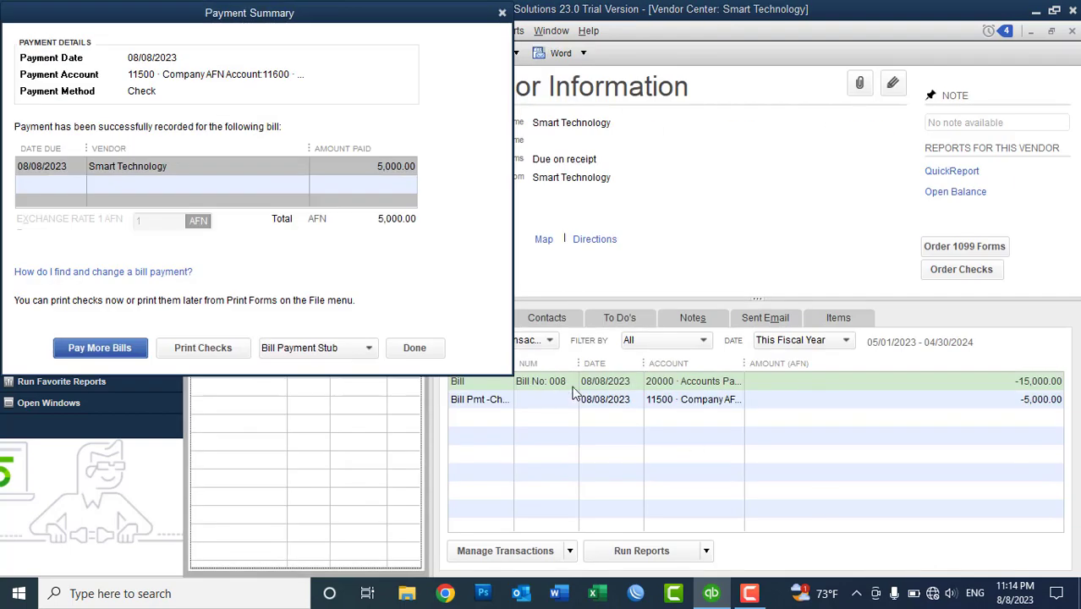
# - Dismiss the payment summary and bring up the Vendors menu again
pyautogui.click(427, 345)
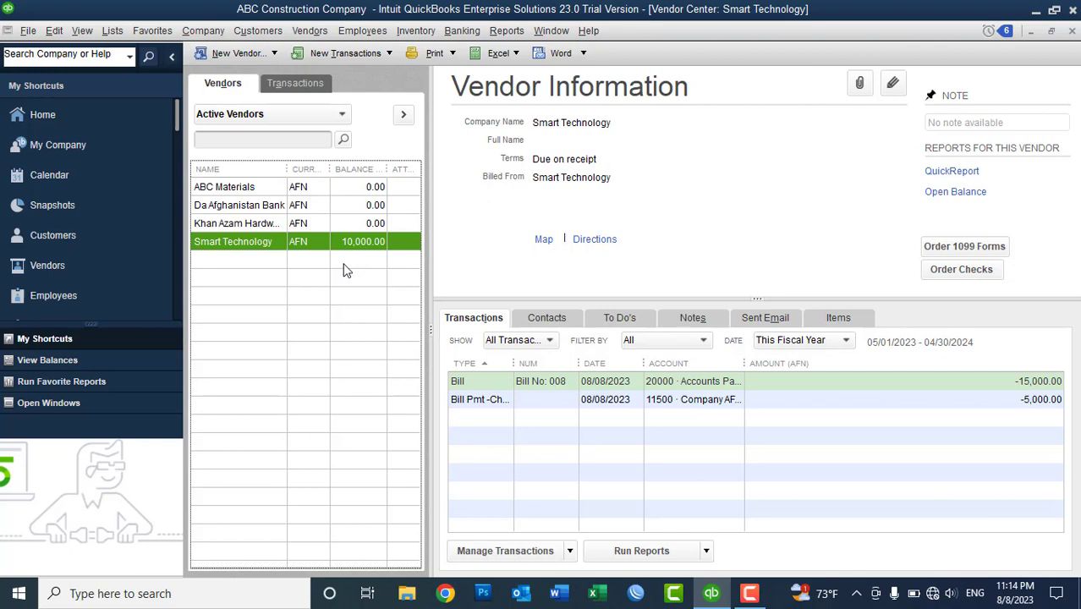
pyautogui.click(318, 36)
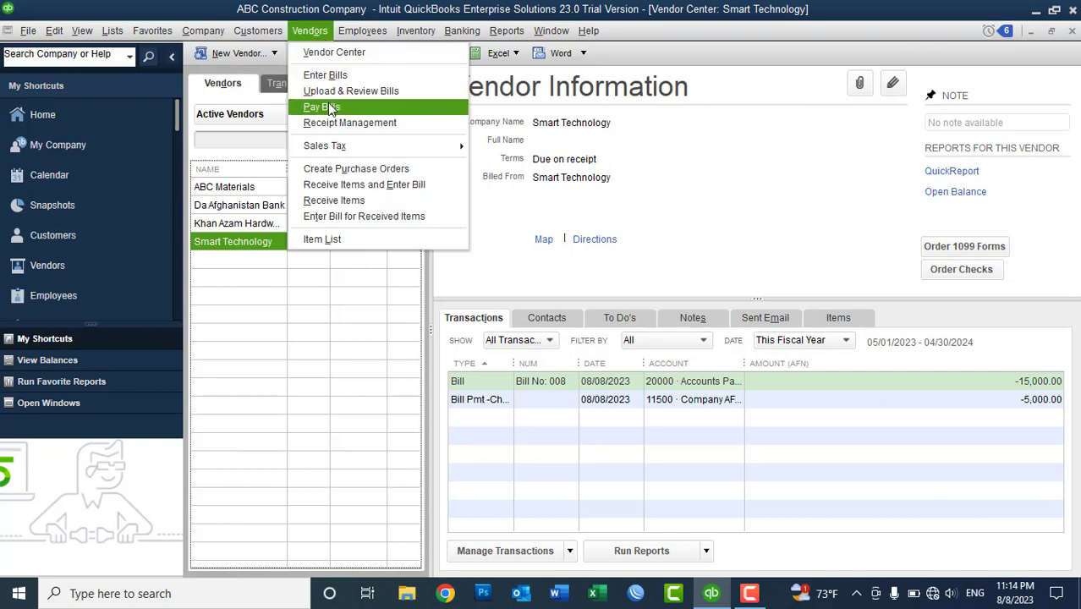
# - In Pay Bills, mark the Smart Technology bill with another 5,000.00 to pay
pyautogui.click(329, 105)
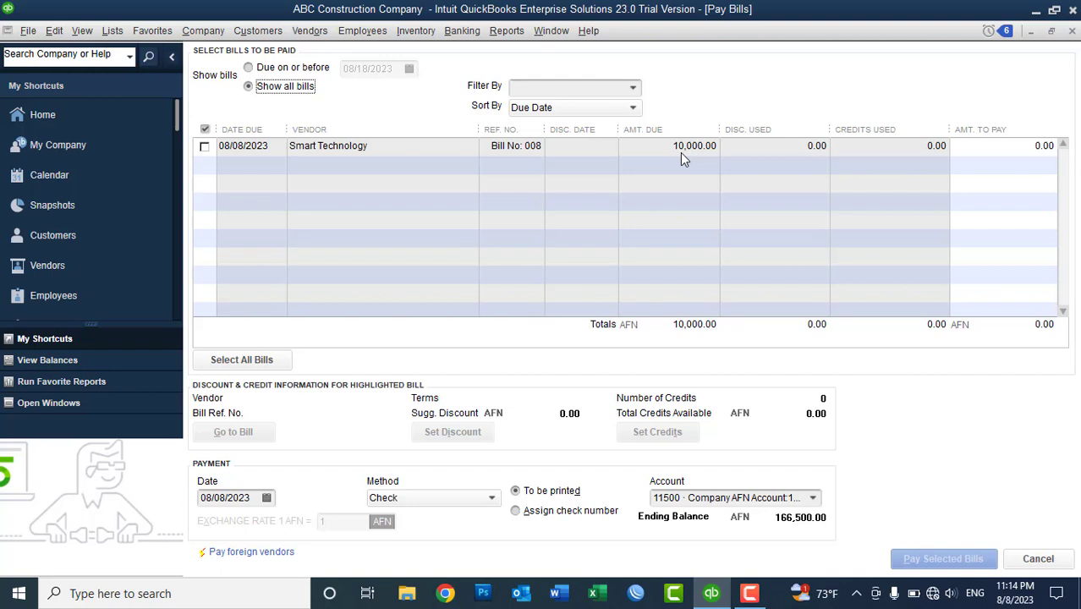
pyautogui.click(205, 147)
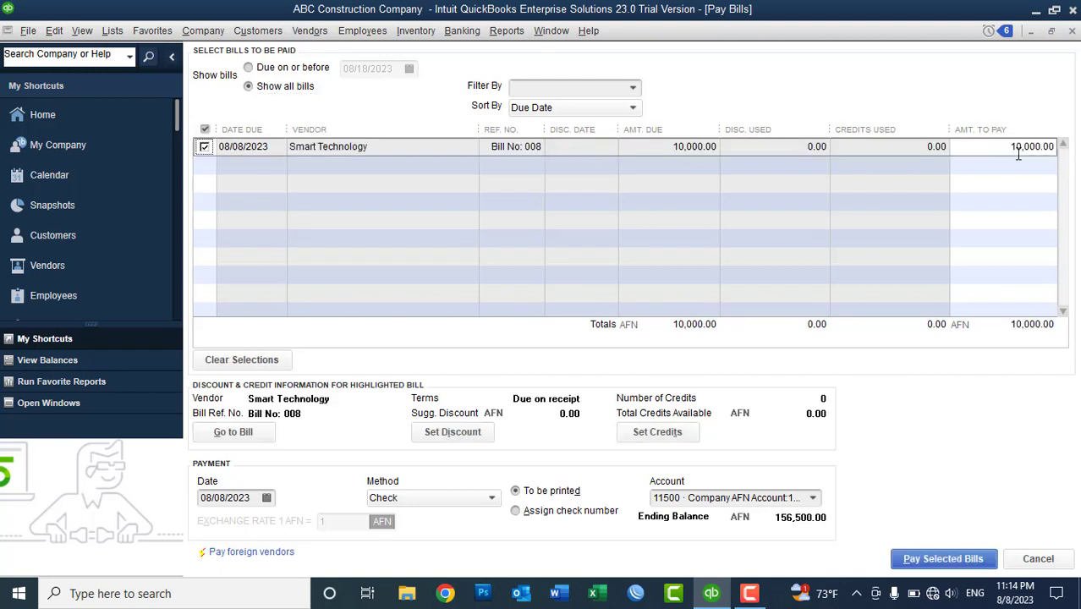
pyautogui.click(993, 146)
pyautogui.write('5000')
pyautogui.press('Tab')
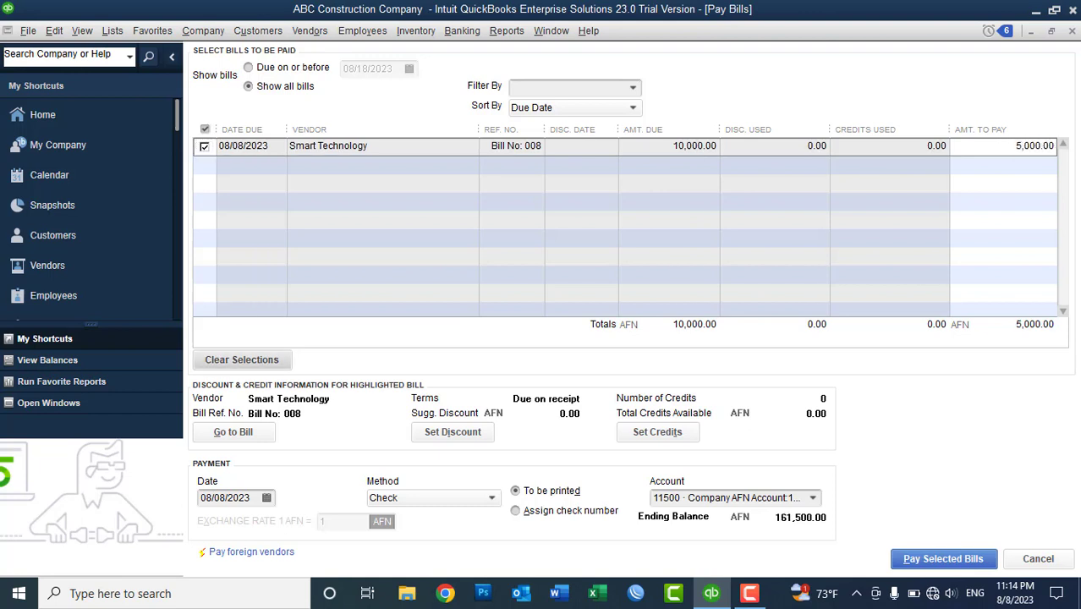
# - Pay it from the Azizi Bank account and dismiss the payment summary
pyautogui.click(812, 499)
pyautogui.press('Return')
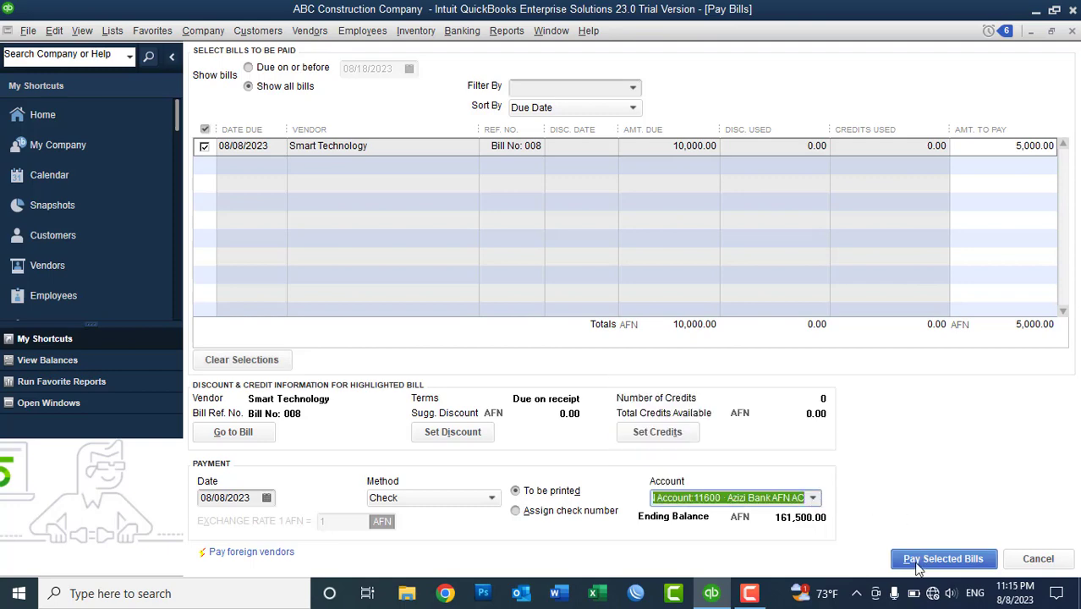
pyautogui.click(941, 559)
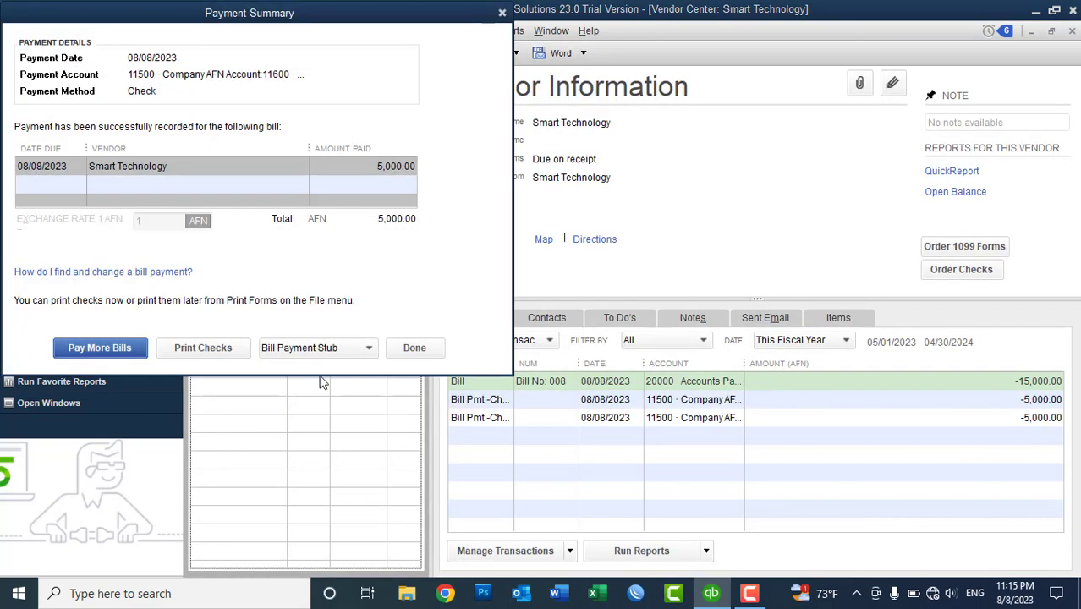
pyautogui.click(414, 348)
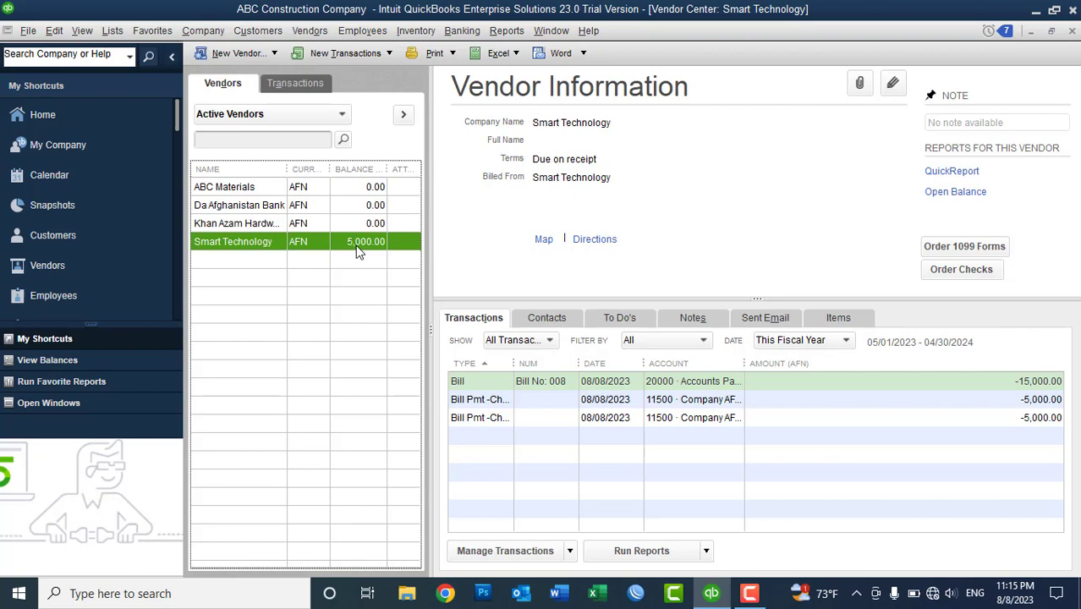
pyautogui.click(316, 34)
# - Pay the remaining 5,000.00 on the Smart Technology bill and dismiss the summary
pyautogui.click(333, 108)
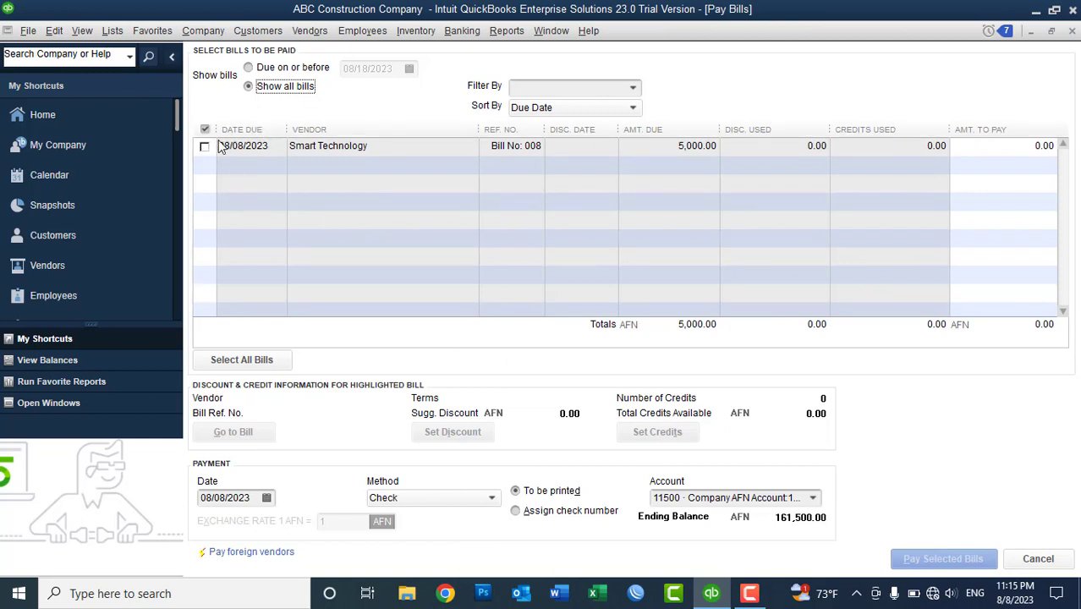
pyautogui.click(205, 146)
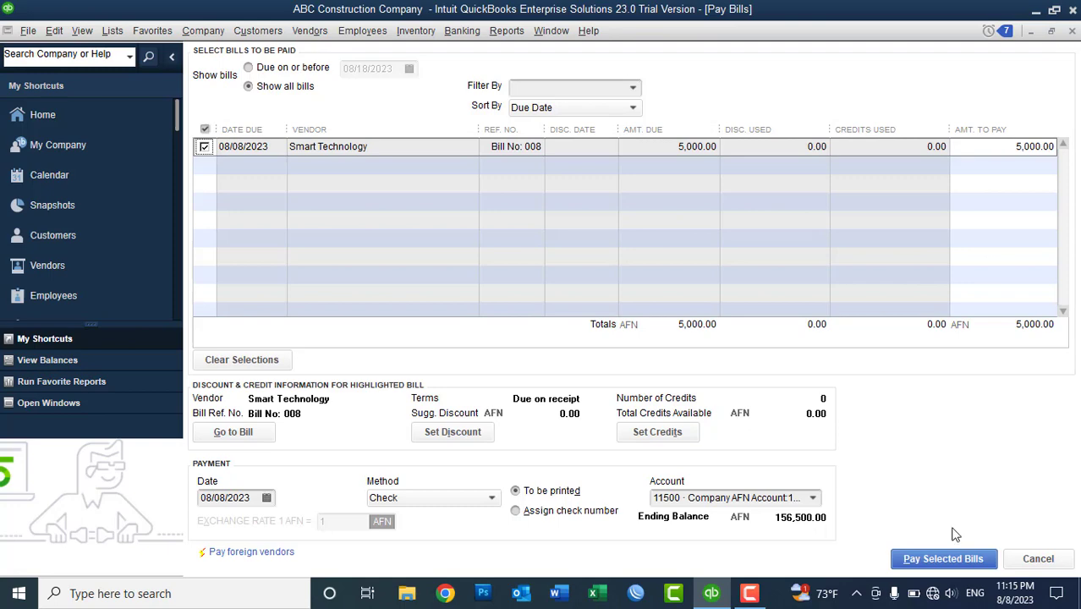
pyautogui.click(942, 561)
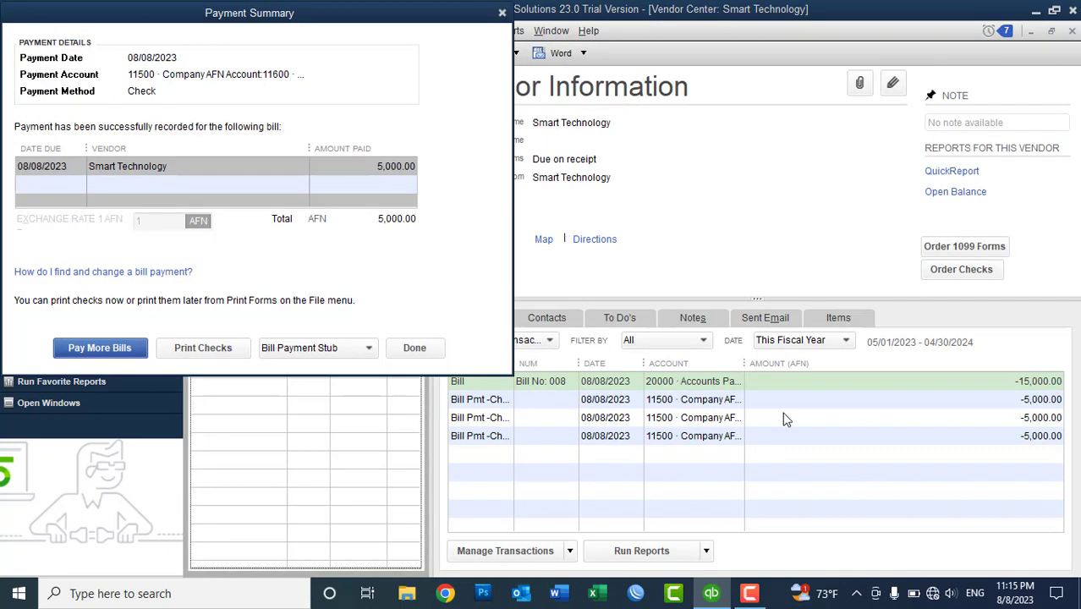
pyautogui.click(418, 353)
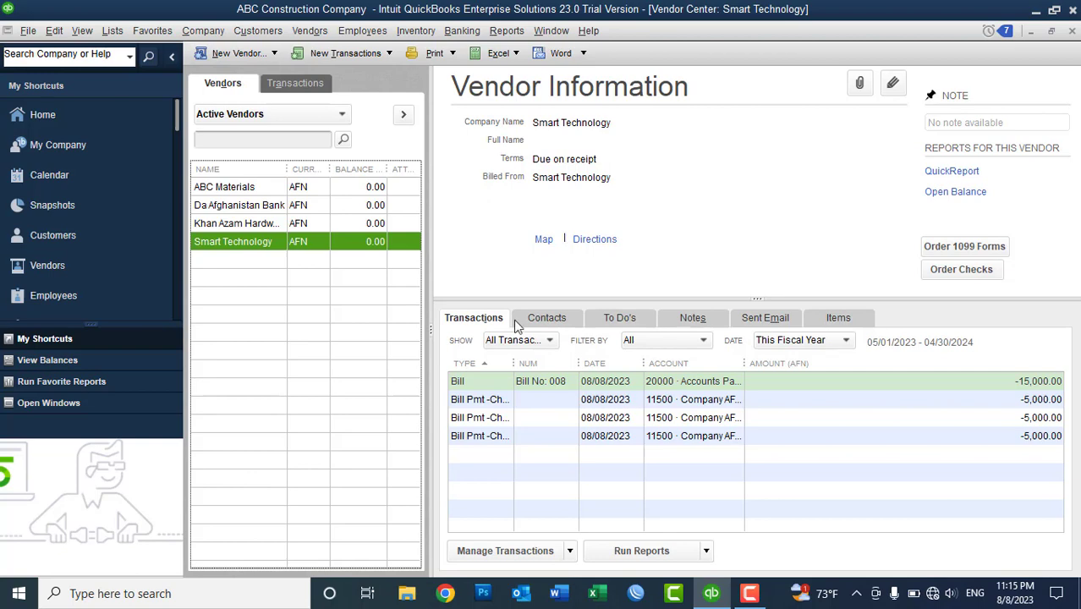
# - Widen the TYPE column and review each of the three Bill Pmt -Check entries
pyautogui.moveTo(514, 363); pyautogui.dragTo(549, 365)
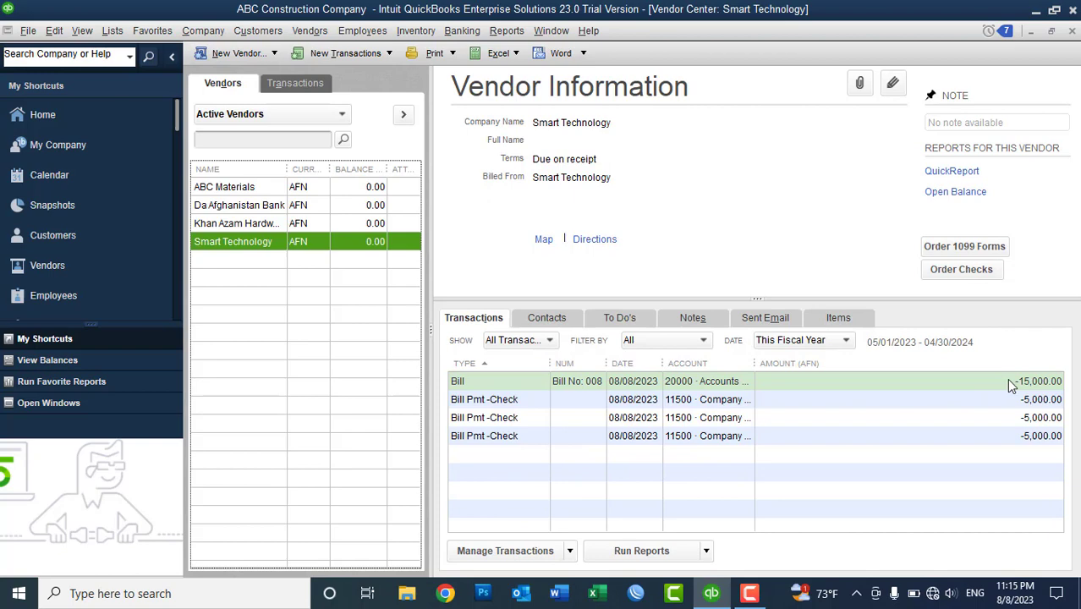
pyautogui.click(500, 404)
pyautogui.click(491, 422)
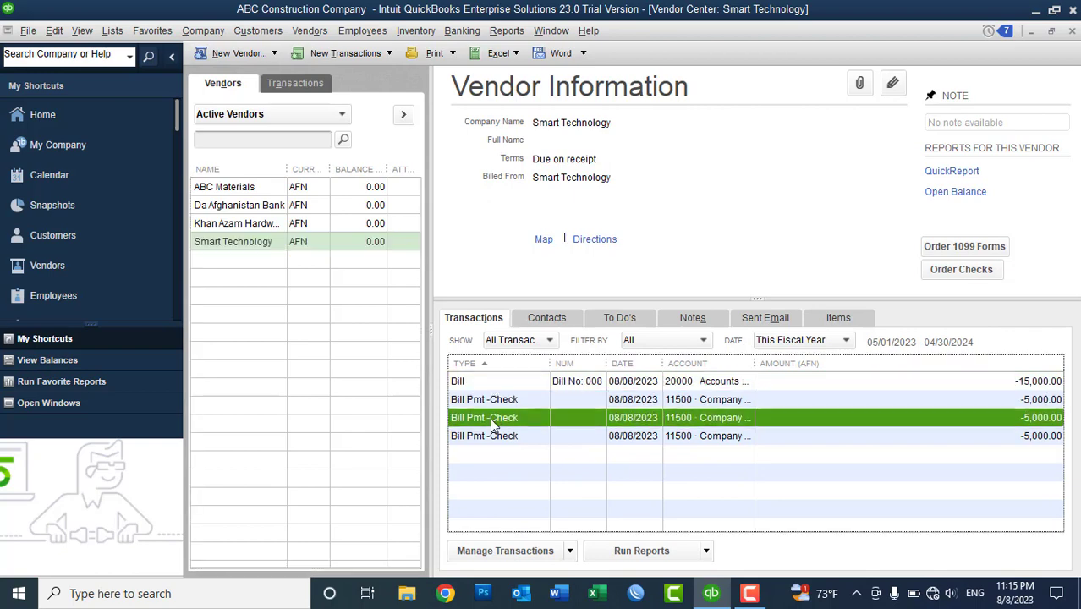
pyautogui.click(491, 433)
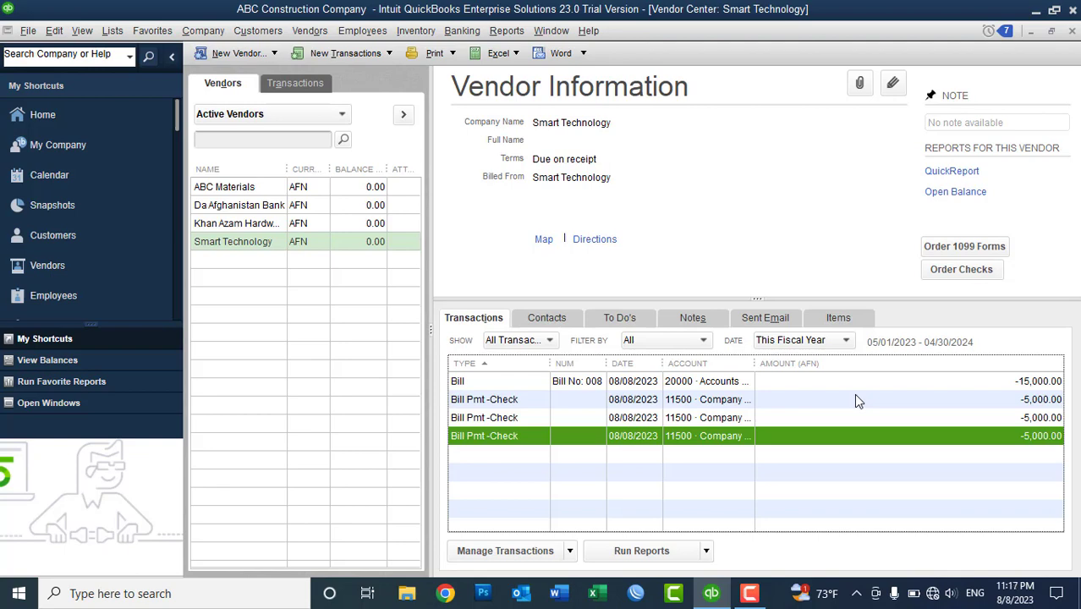
pyautogui.click(244, 244)
# - Edit Smart Technology's payment settings to use 5% 1 Net 30 terms and save
pyautogui.rightClick(244, 242)
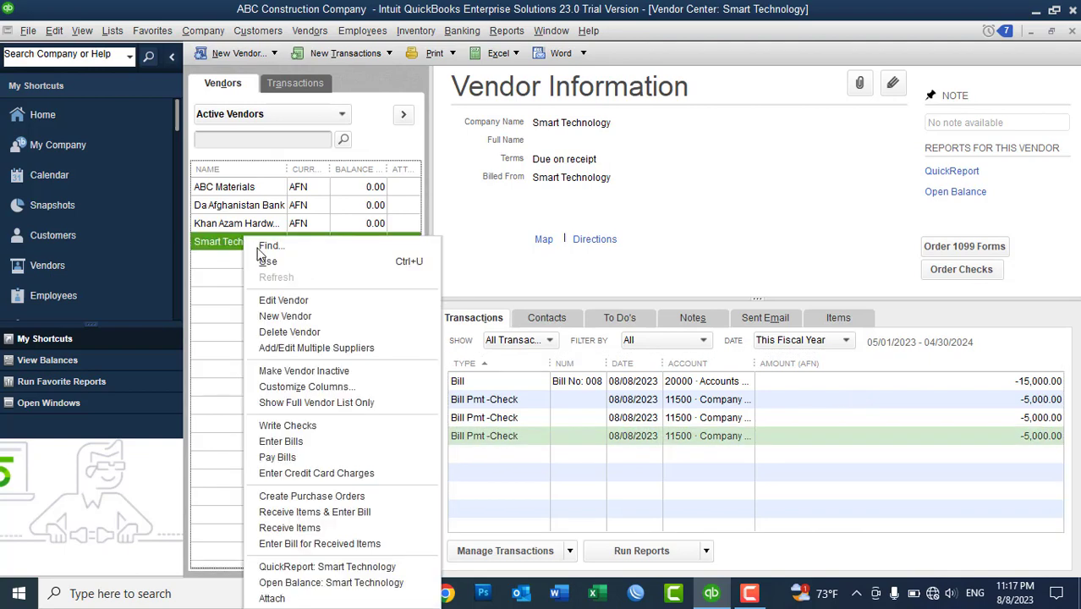
pyautogui.click(282, 302)
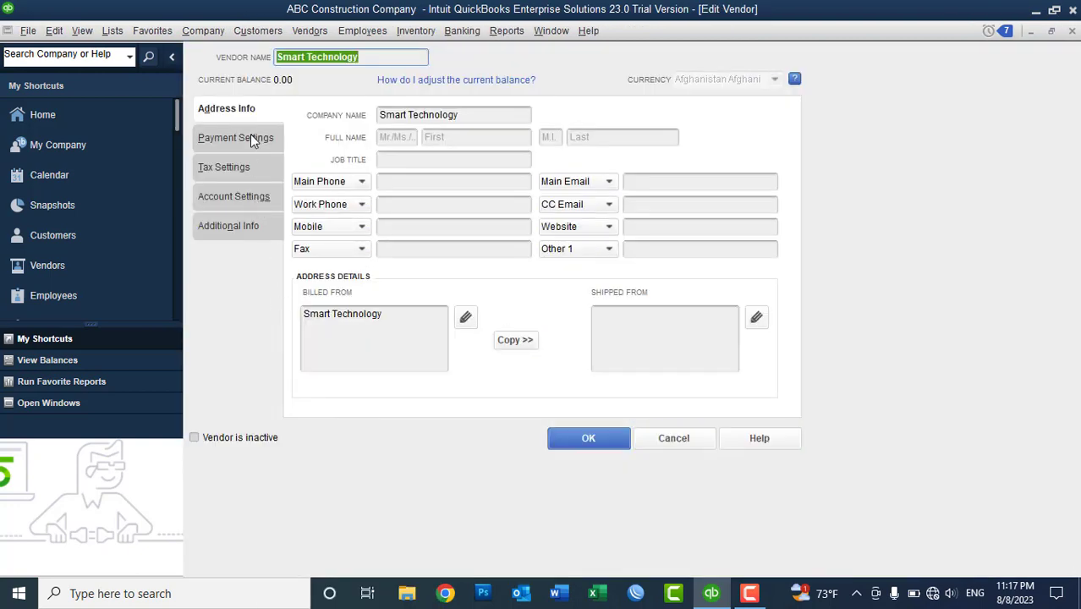
pyautogui.click(251, 136)
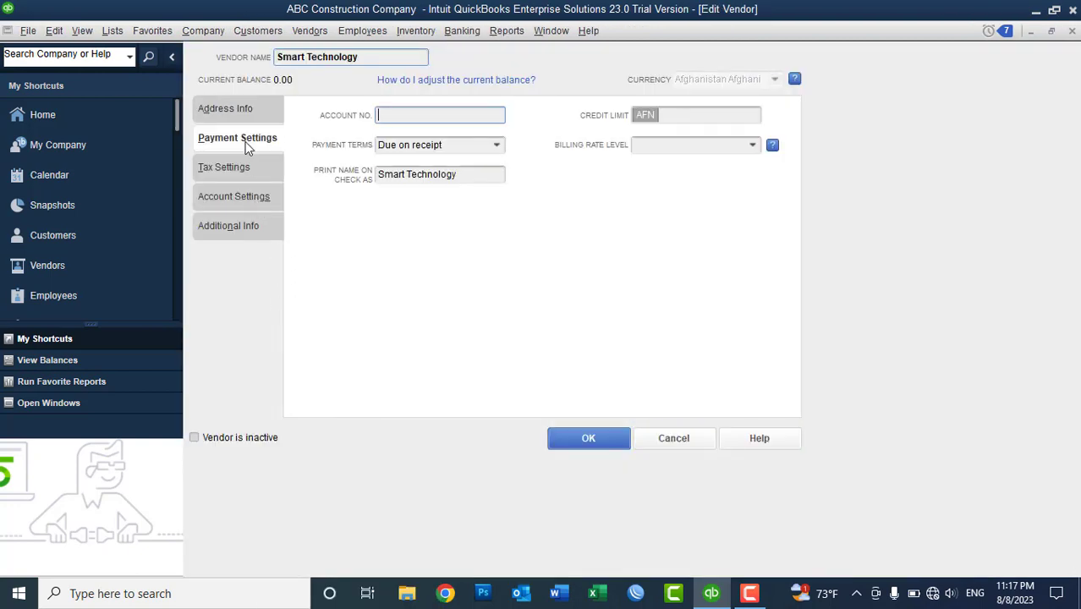
pyautogui.click(498, 146)
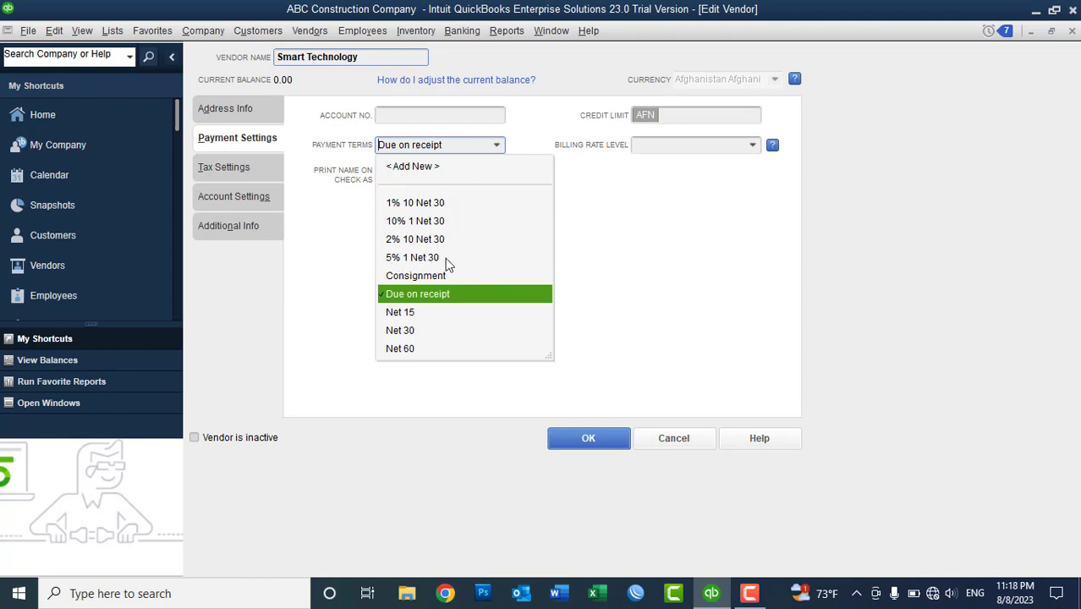
pyautogui.click(411, 262)
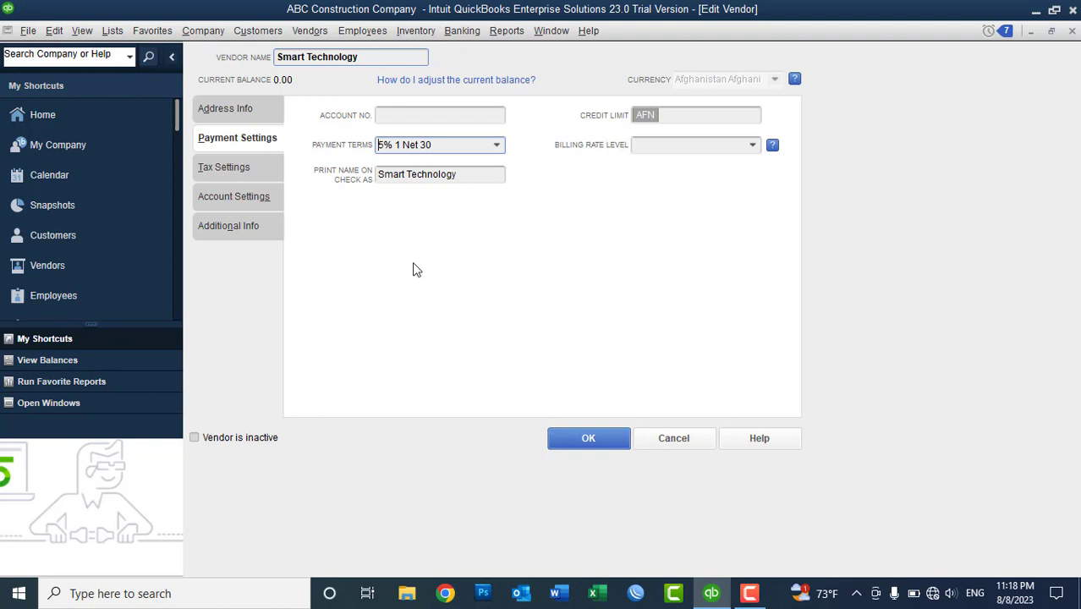
pyautogui.click(573, 441)
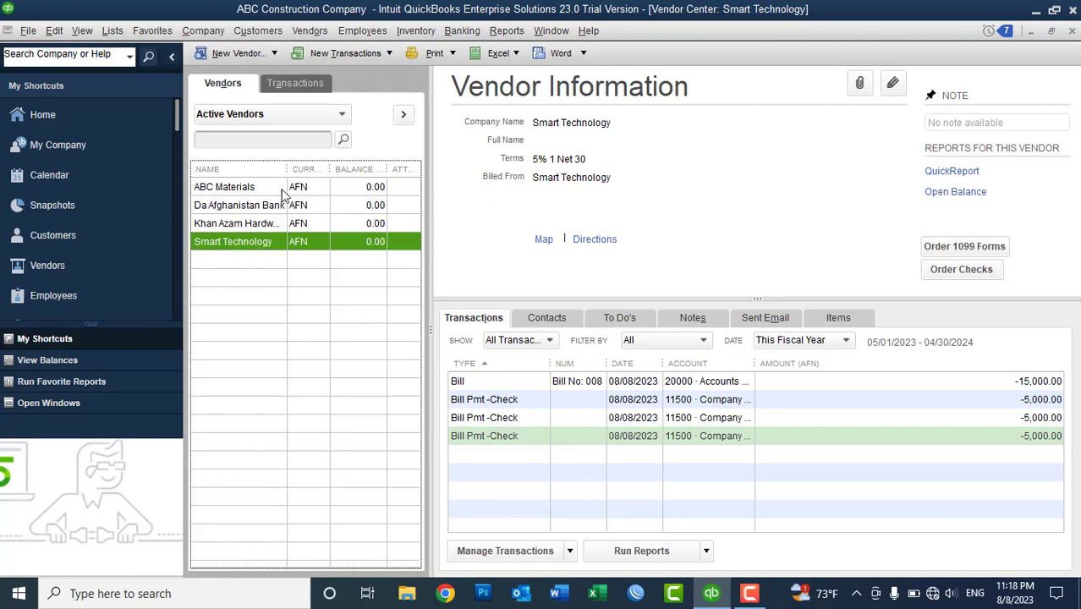
# - Start a new bill for Smart Technology with reference 'Bill No: 009'
pyautogui.click(338, 54)
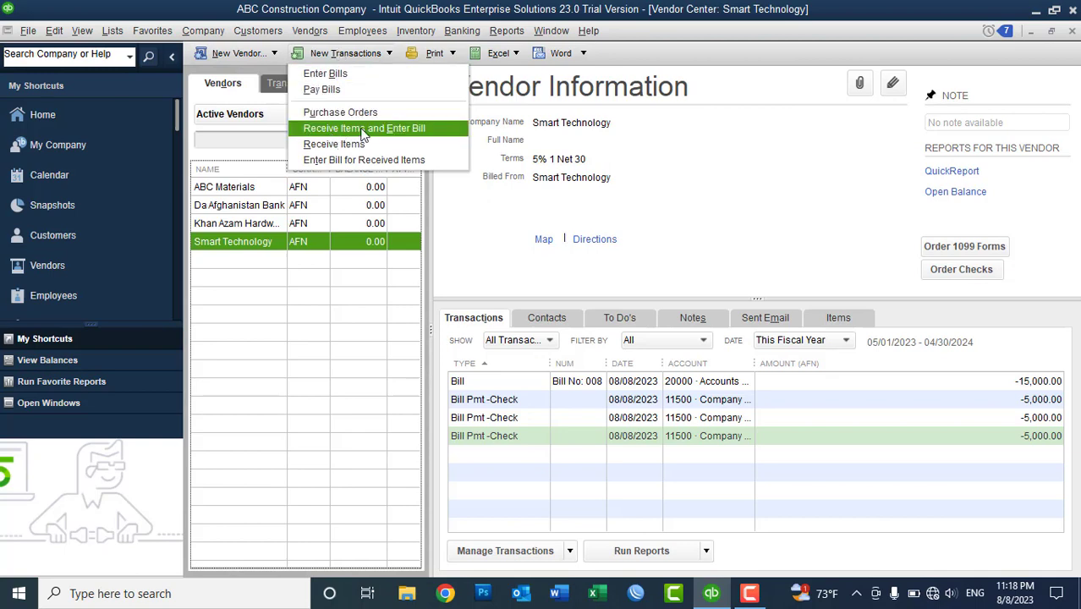
pyautogui.click(390, 128)
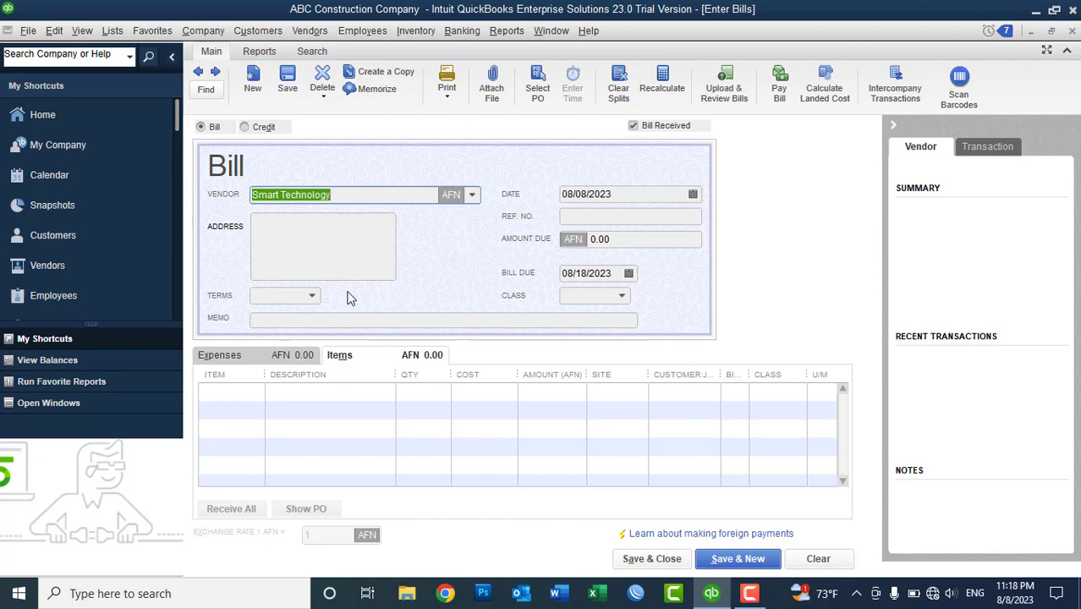
pyautogui.click(569, 219)
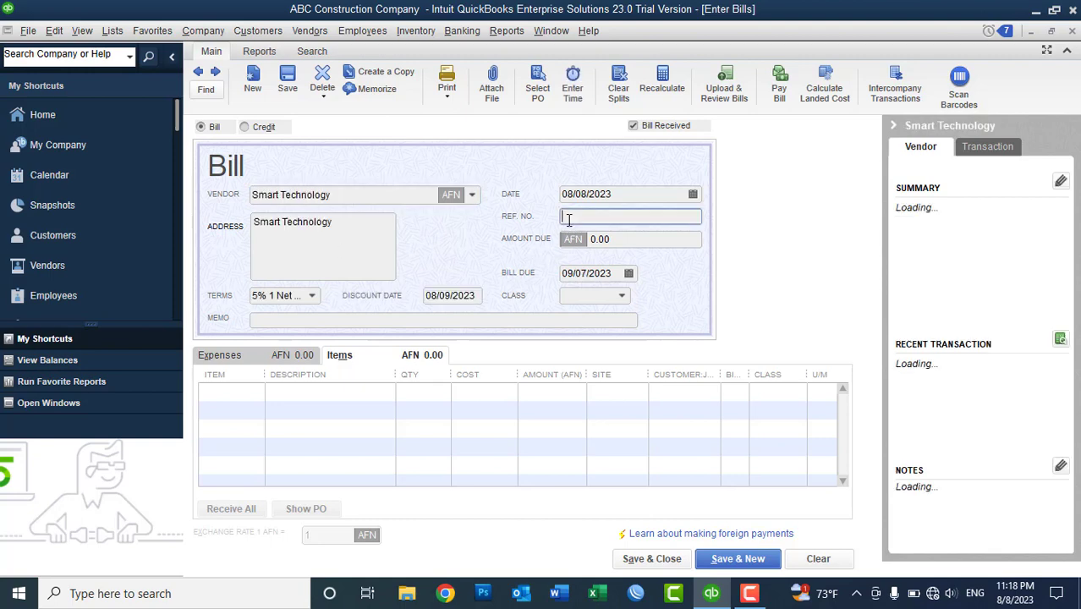
pyautogui.write('Bp')
pyautogui.press('BackSpace')
pyautogui.write('ill No:')
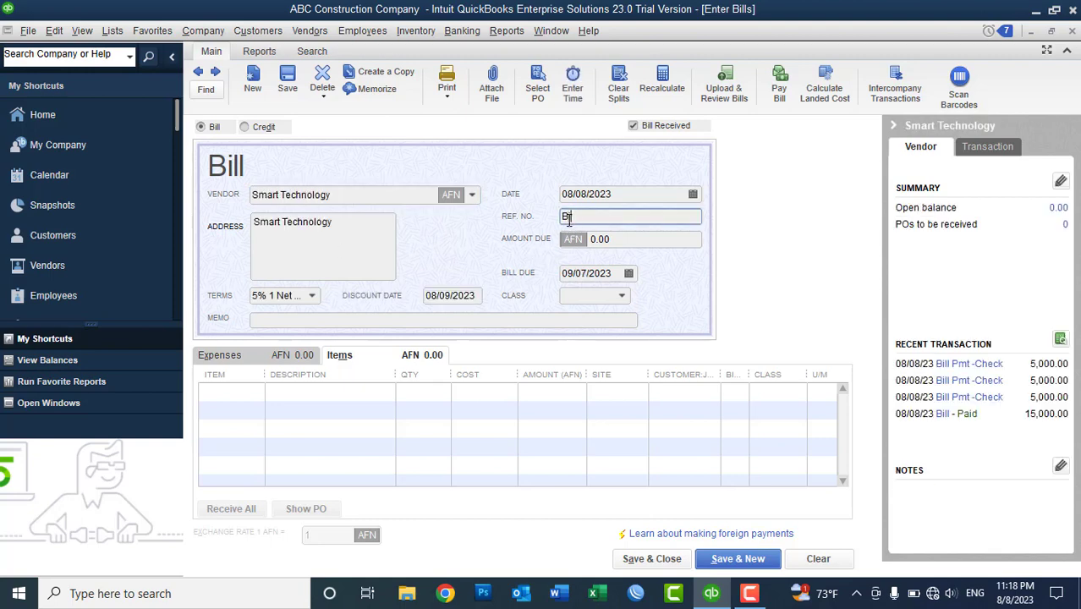
pyautogui.write(' 009')
# - Date the bill 08/07/2023, keep 5% 1 Net 30 terms, and check the 09/06/2023 due date
pyautogui.click(693, 195)
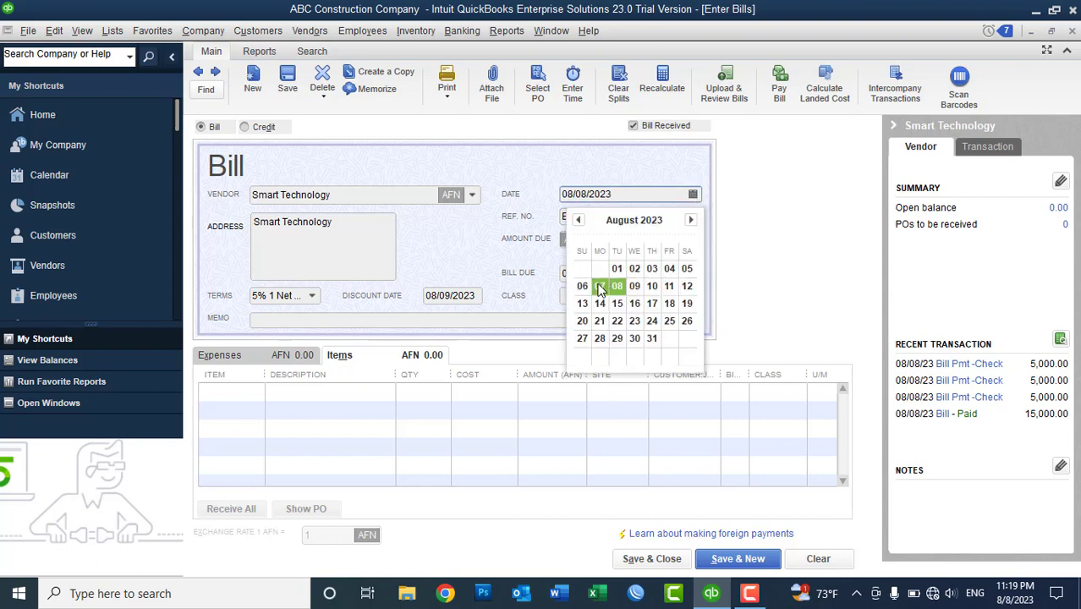
pyautogui.click(600, 290)
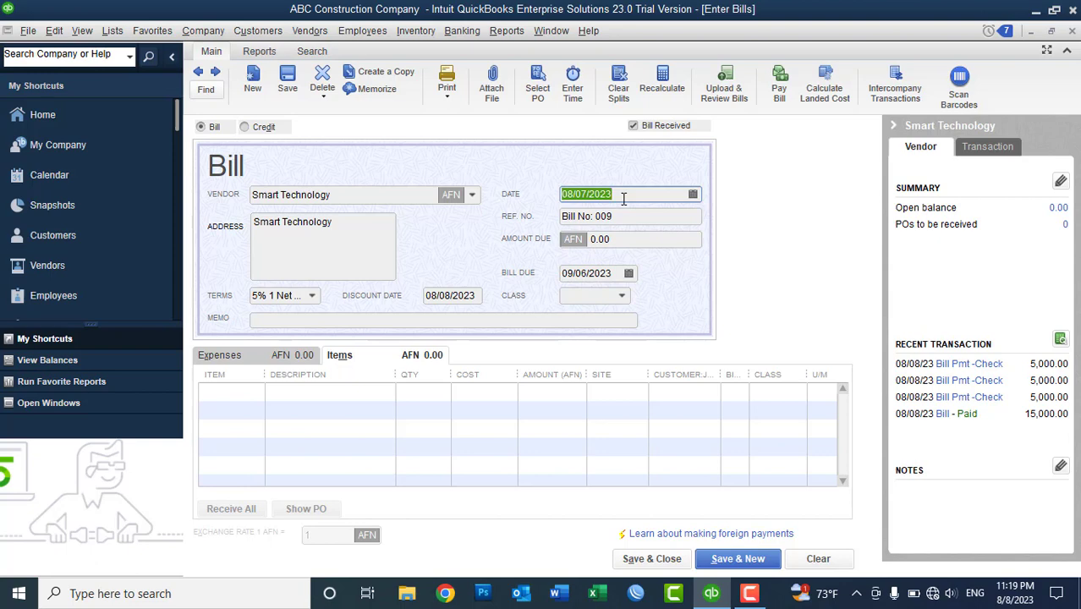
pyautogui.click(312, 297)
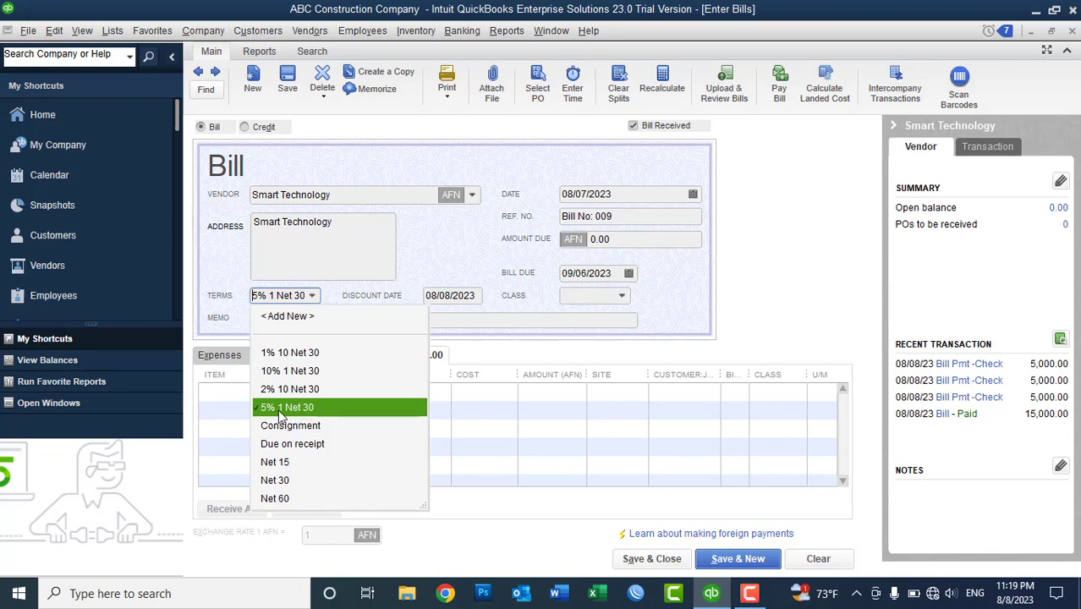
pyautogui.click(454, 244)
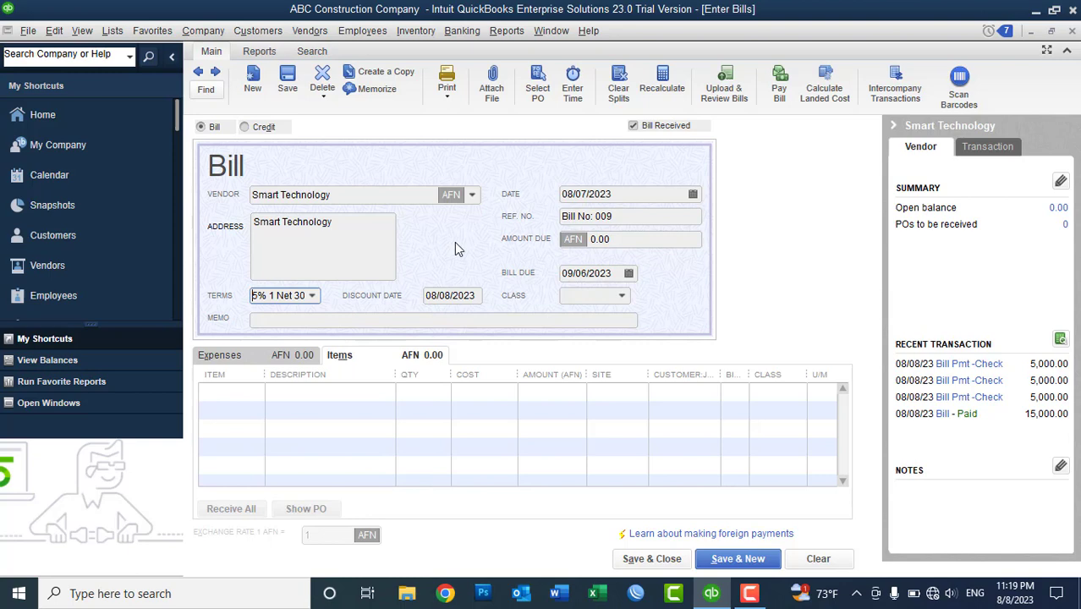
pyautogui.click(634, 193)
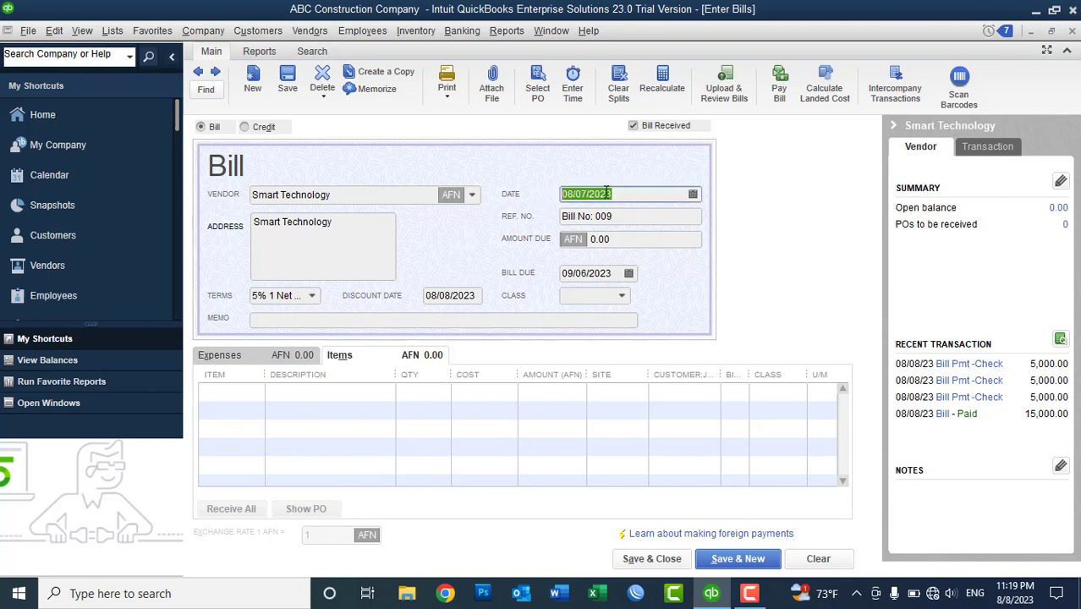
pyautogui.moveTo(620, 194); pyautogui.dragTo(562, 195)
pyautogui.click(613, 272)
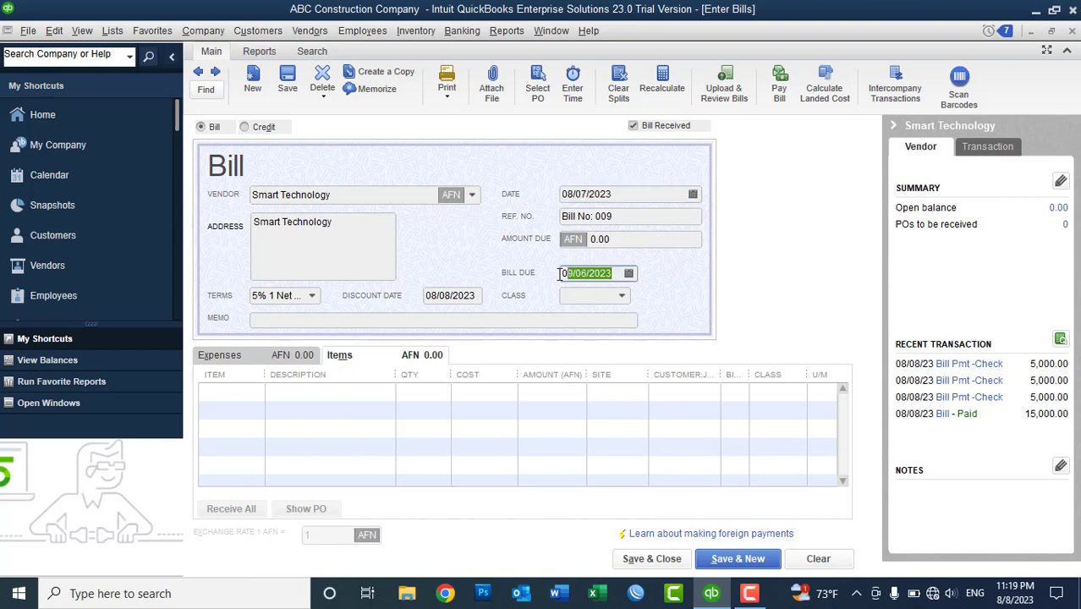
pyautogui.click(618, 273)
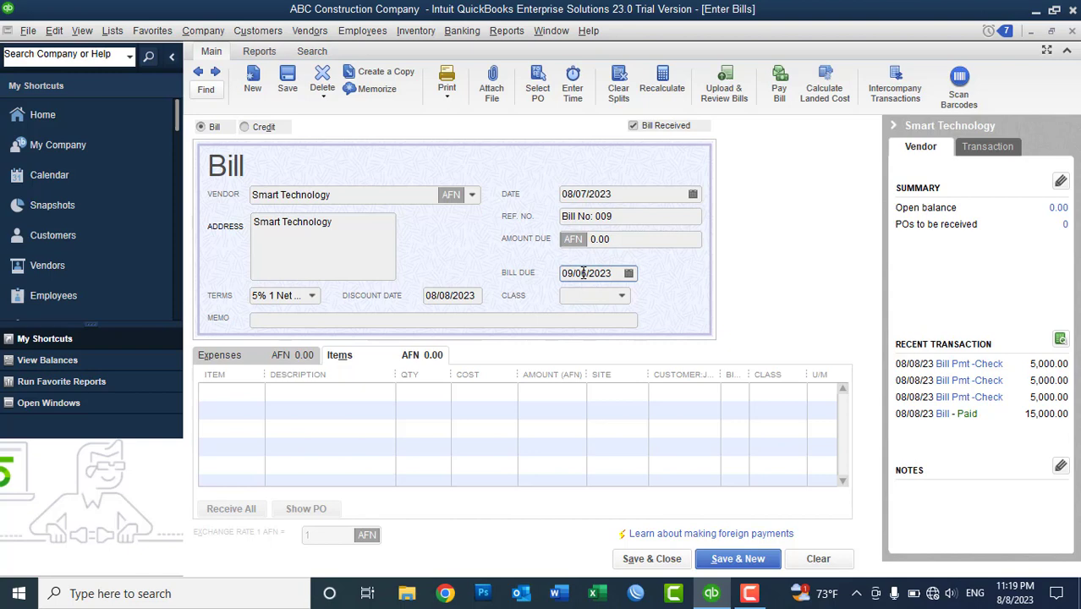
# - Bill 10 Monitors at 1,500.00 for the Warehouse site and save the bill without a class
pyautogui.click(253, 394)
pyautogui.click(255, 391)
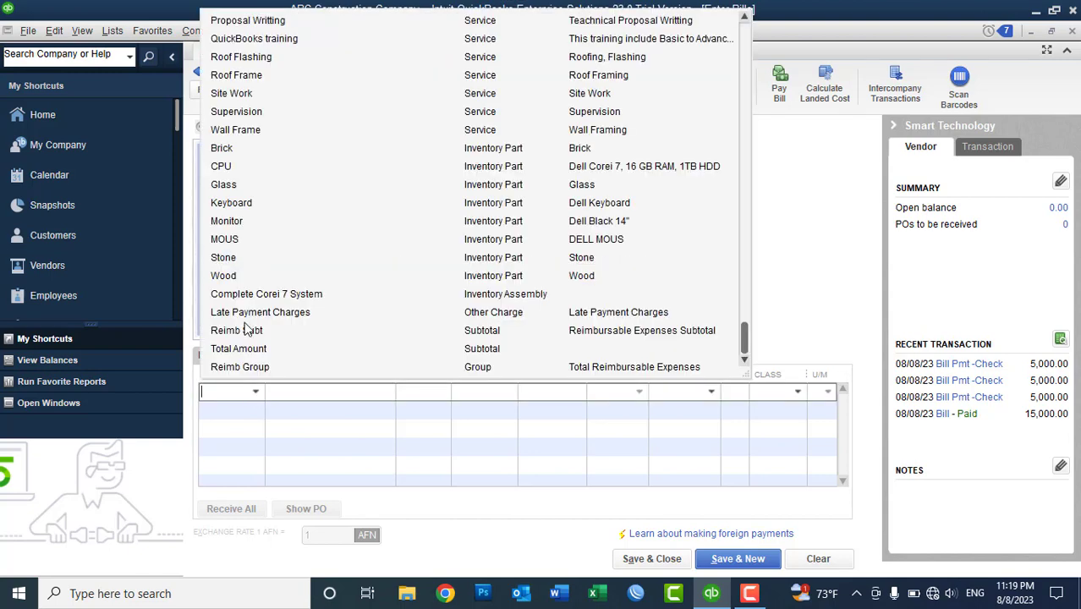
pyautogui.click(226, 221)
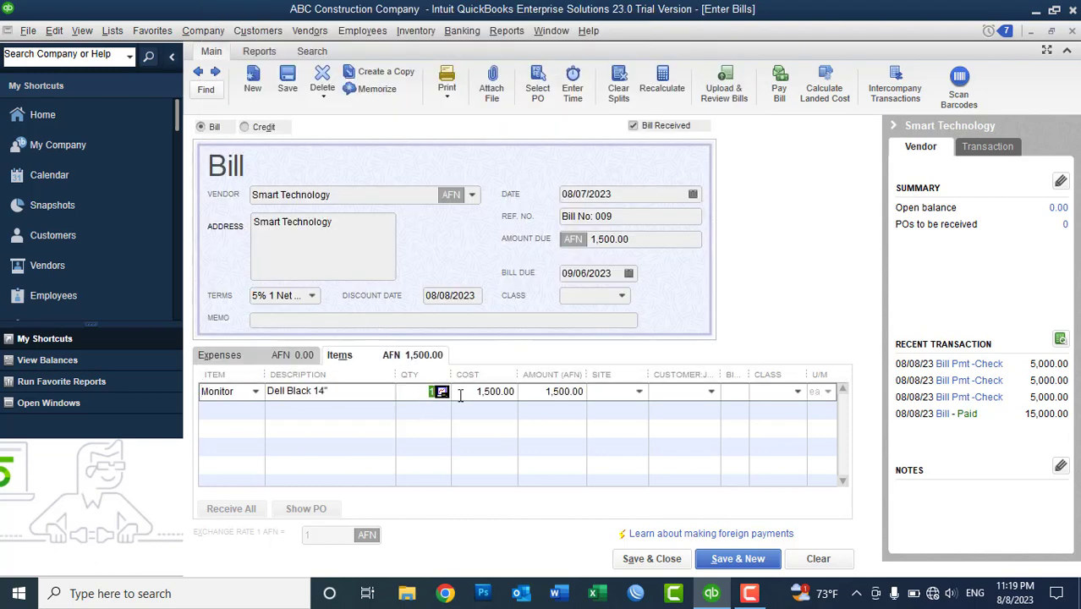
pyautogui.write('10')
pyautogui.press('Tab')
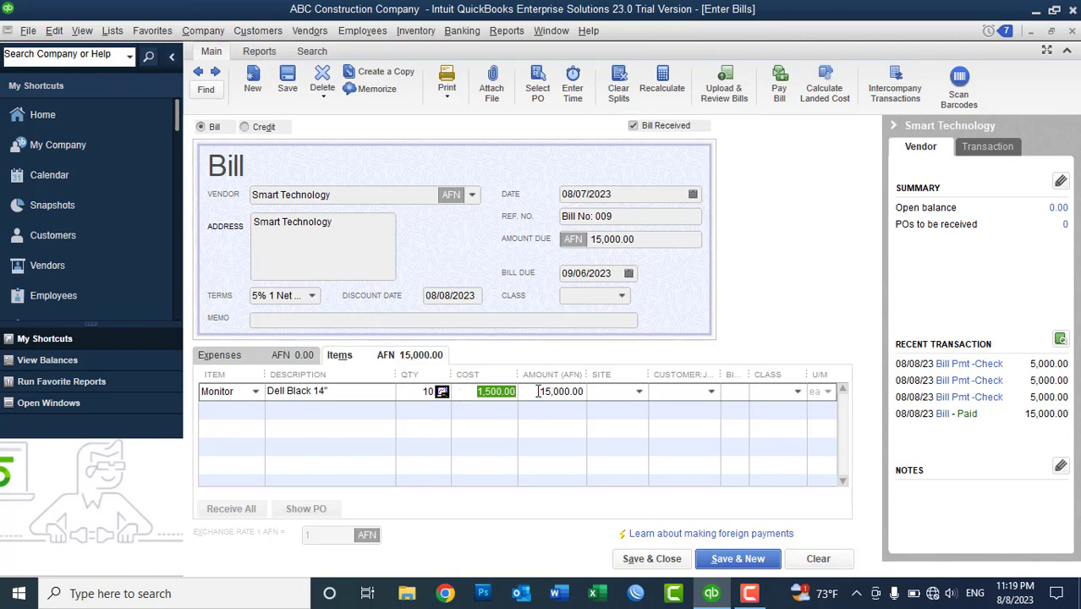
pyautogui.press('Home')
pyautogui.click(639, 394)
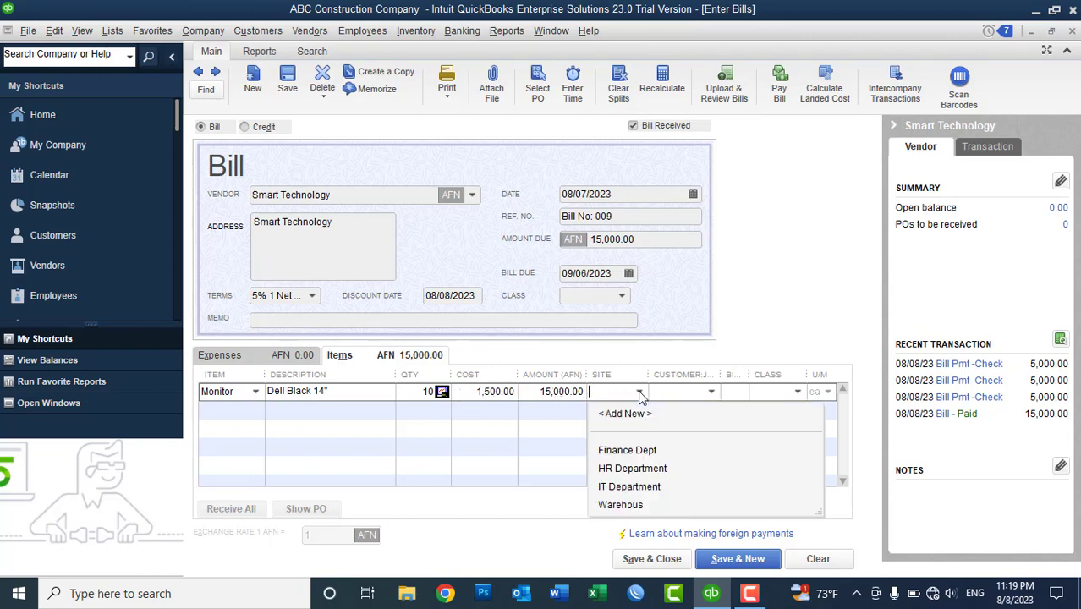
pyautogui.click(627, 506)
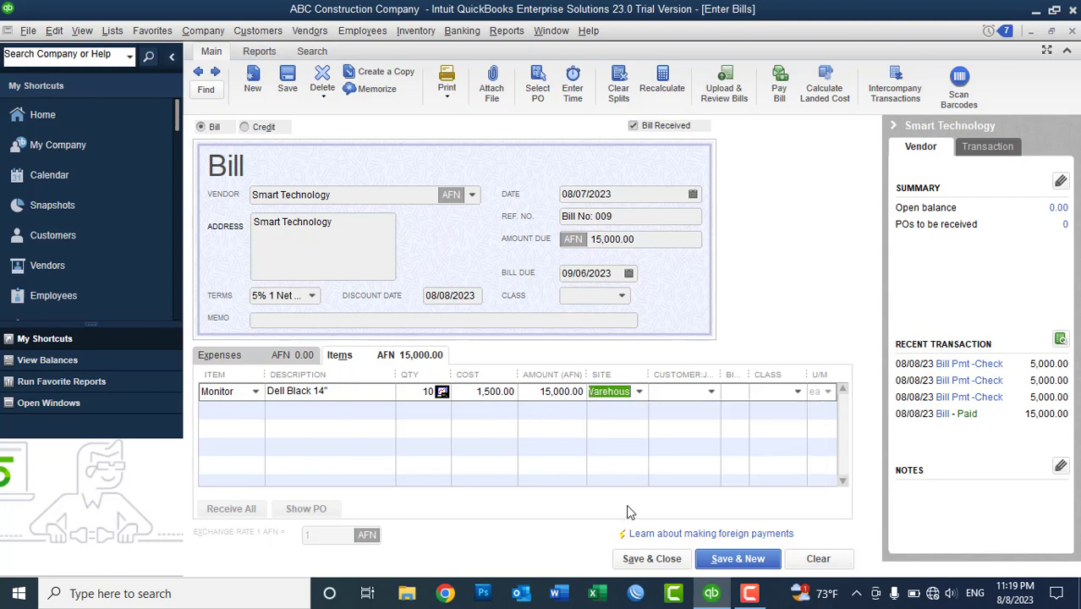
pyautogui.click(663, 569)
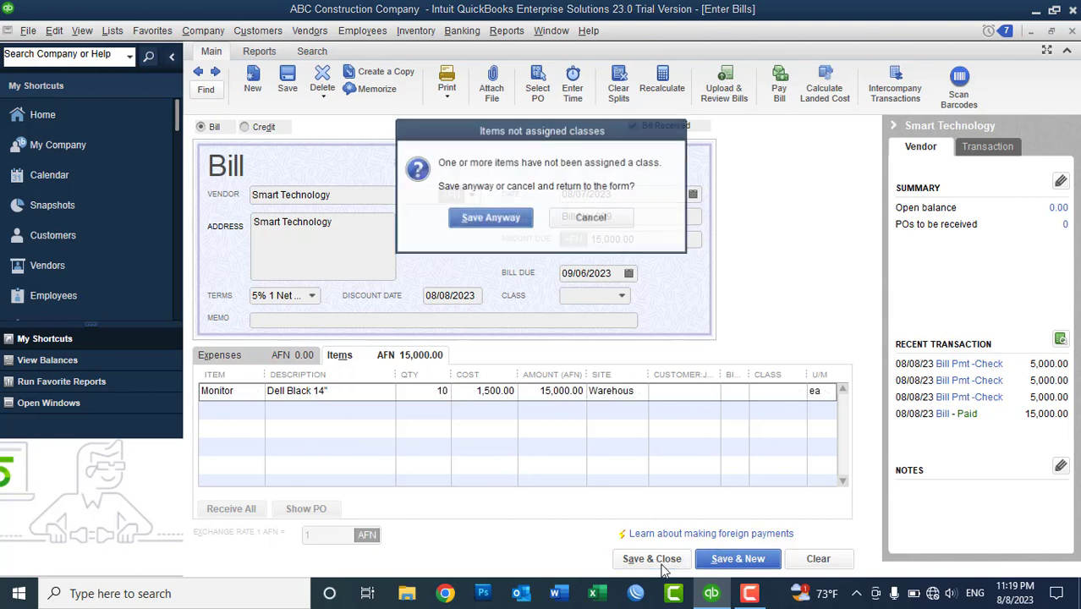
pyautogui.click(491, 218)
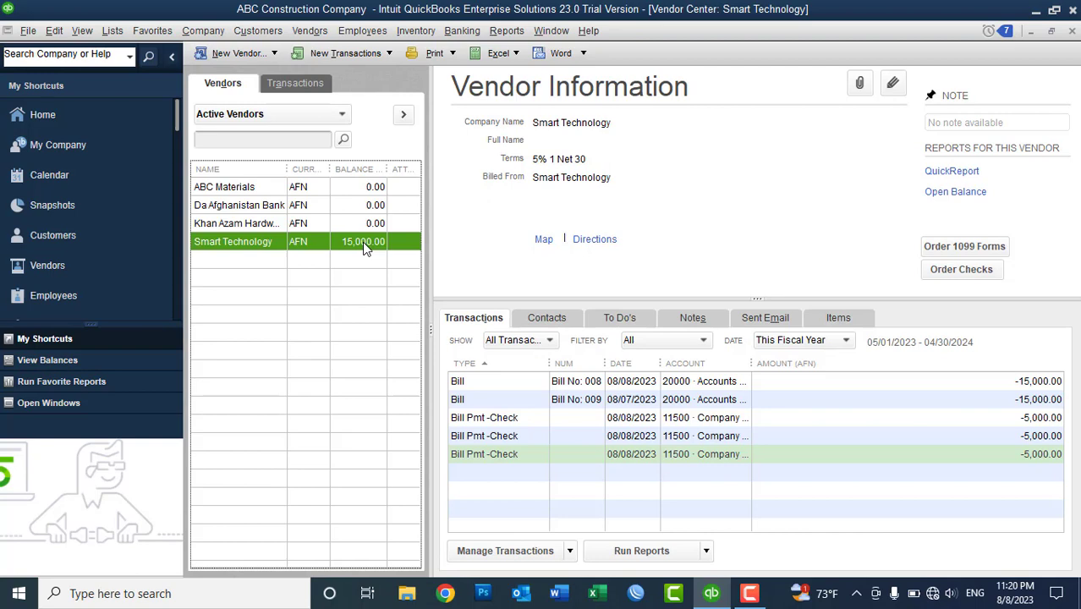
# - In Pay Bills, mark Smart Technology's Bill No: 009 for full payment of 15,000.00
pyautogui.click(311, 32)
pyautogui.click(322, 107)
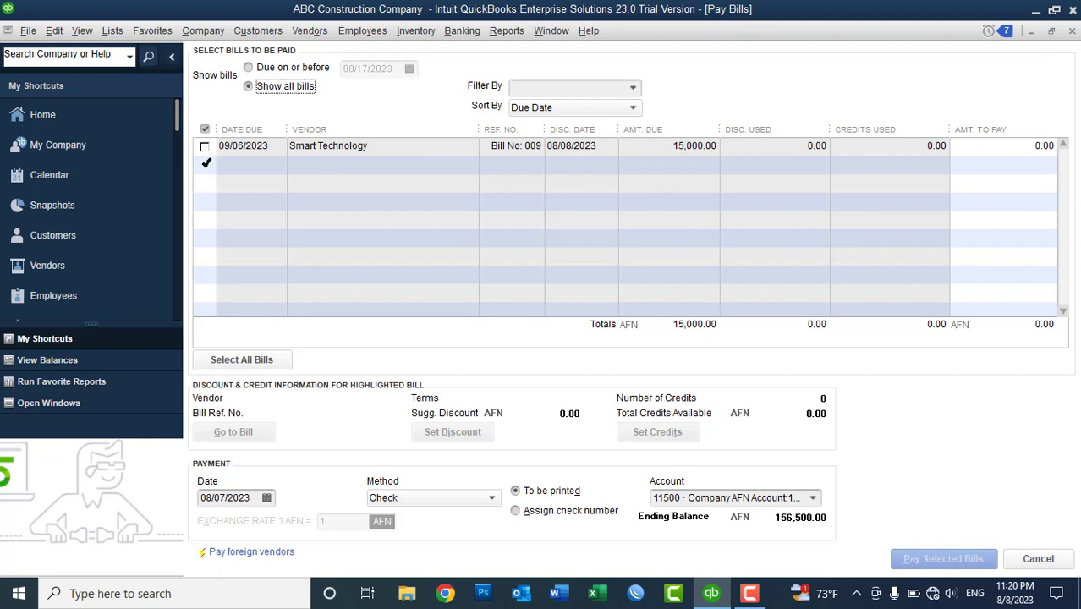
pyautogui.click(206, 145)
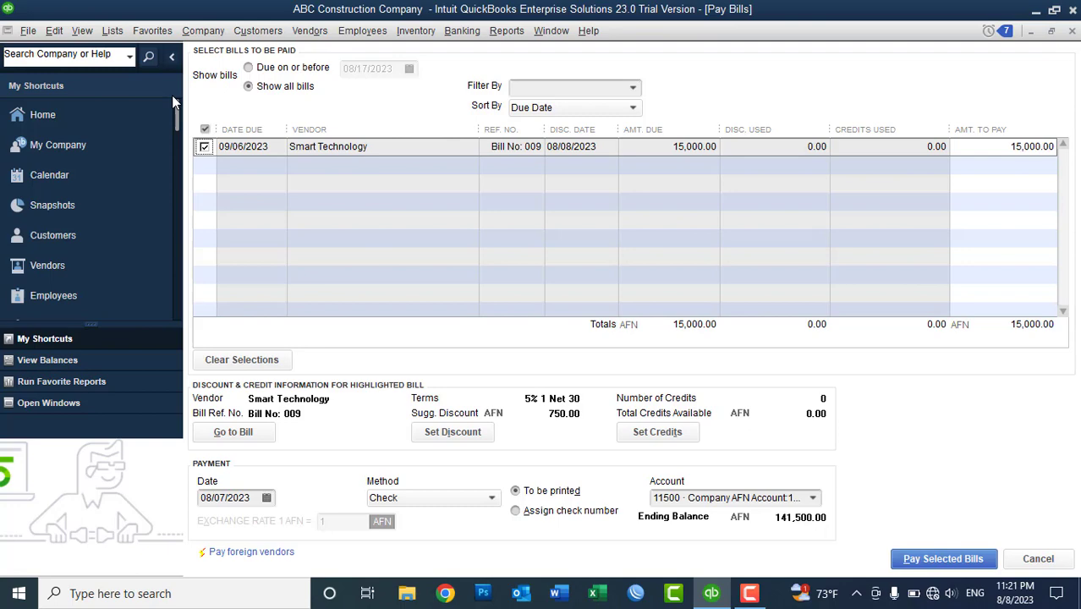
# - Use the calculator to work out the 5% discount: 15000 × 5 ÷ 100 = 750
pyautogui.click(53, 31)
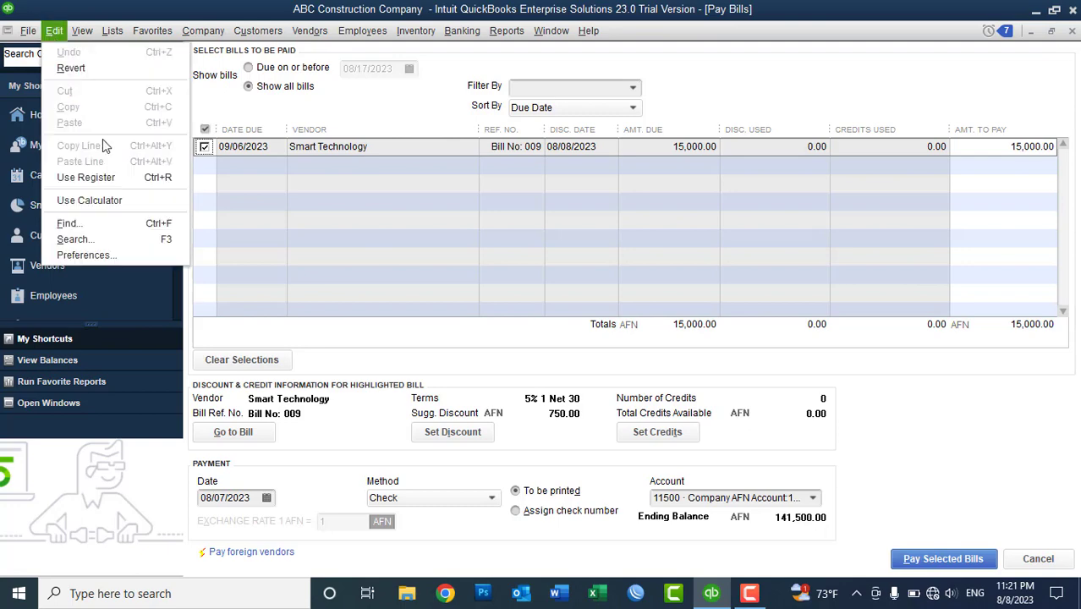
pyautogui.click(100, 200)
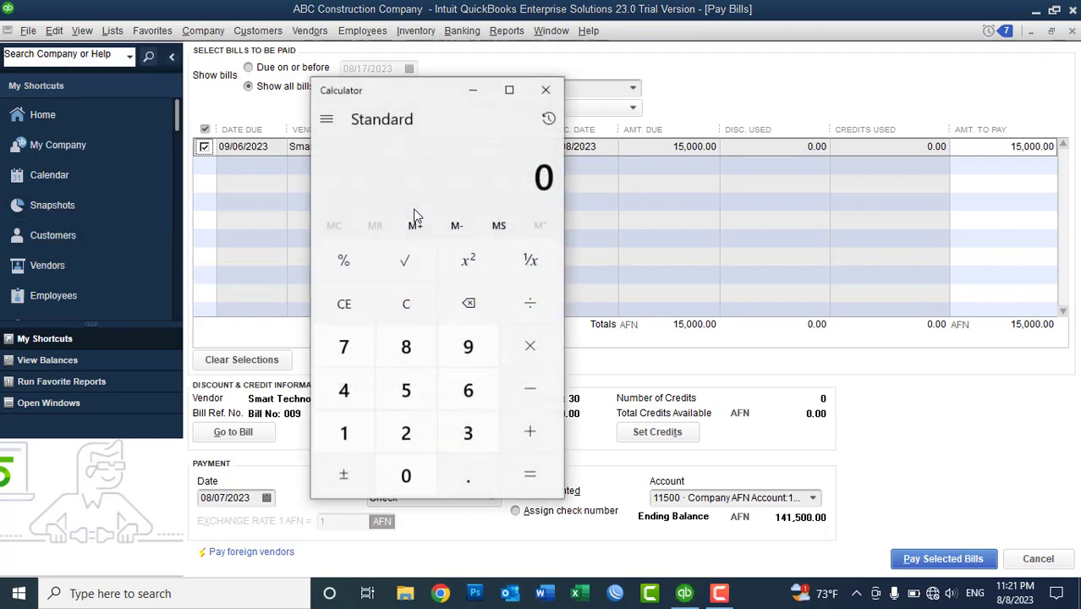
pyautogui.click(346, 435)
pyautogui.click(403, 399)
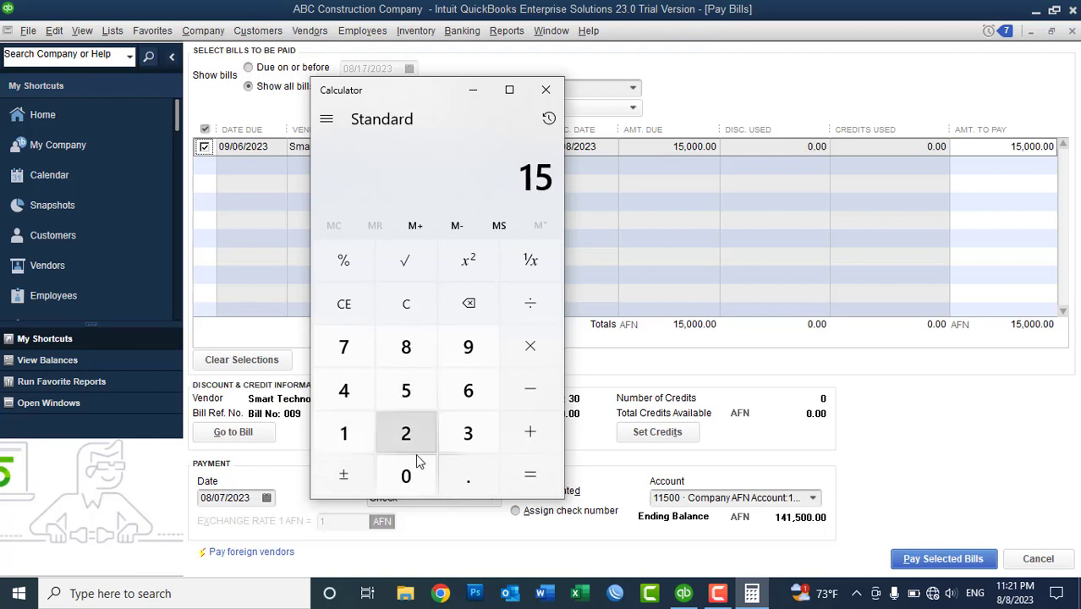
pyautogui.click(411, 474)
pyautogui.click(411, 474)
pyautogui.click(411, 473)
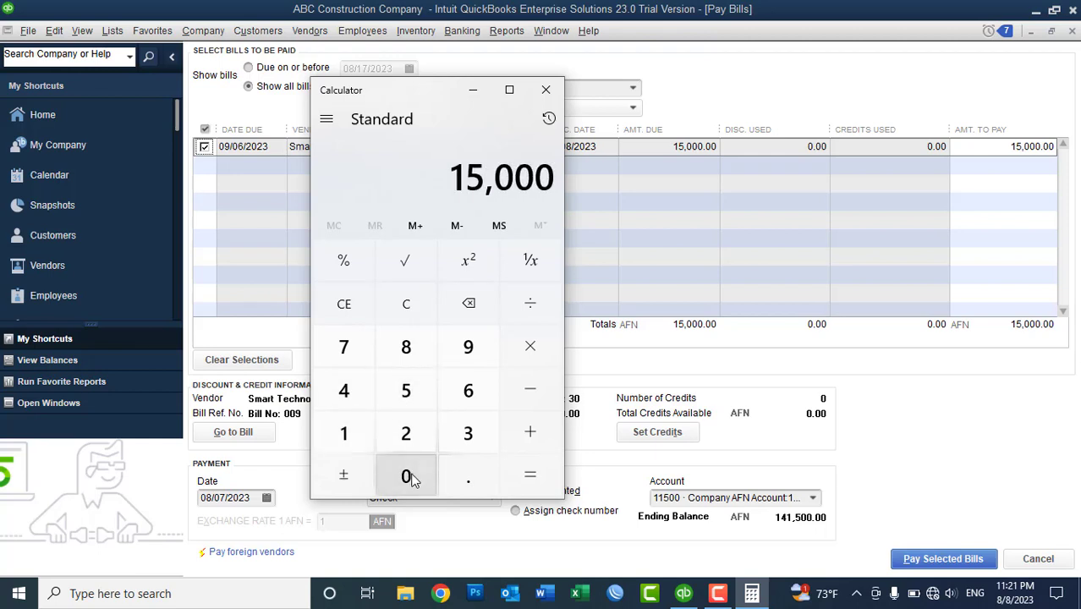
pyautogui.click(530, 345)
pyautogui.click(405, 390)
pyautogui.click(529, 474)
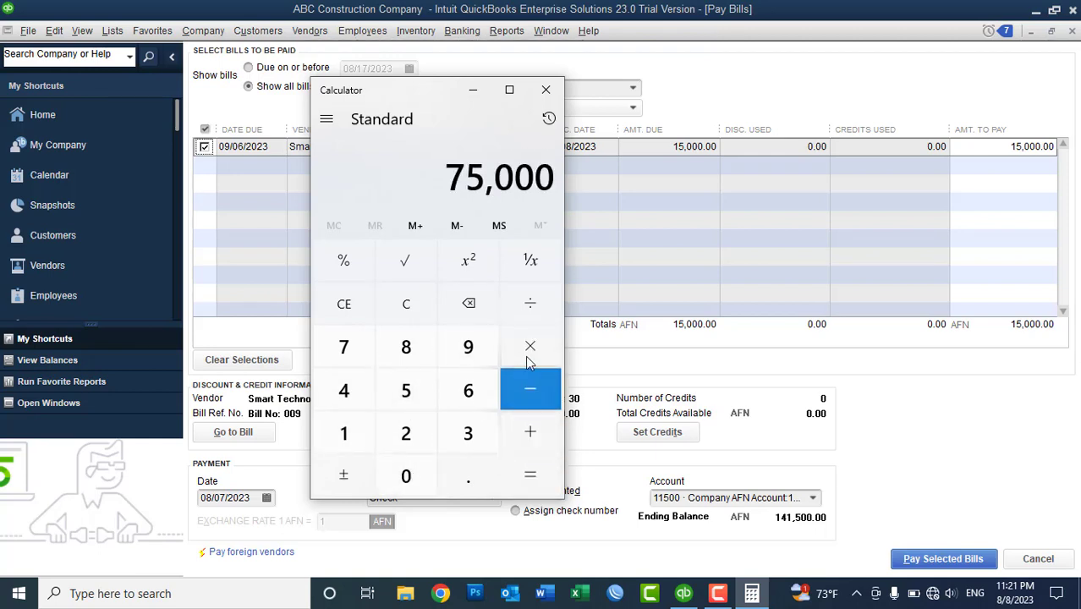
pyautogui.click(526, 304)
pyautogui.click(352, 431)
pyautogui.click(406, 478)
pyautogui.click(406, 478)
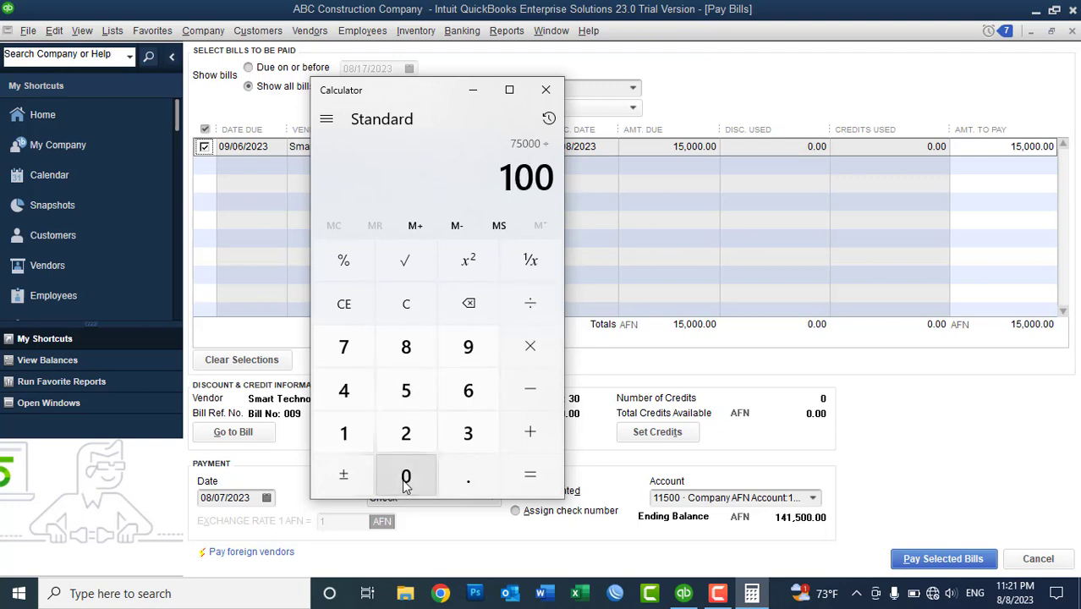
pyautogui.click(530, 474)
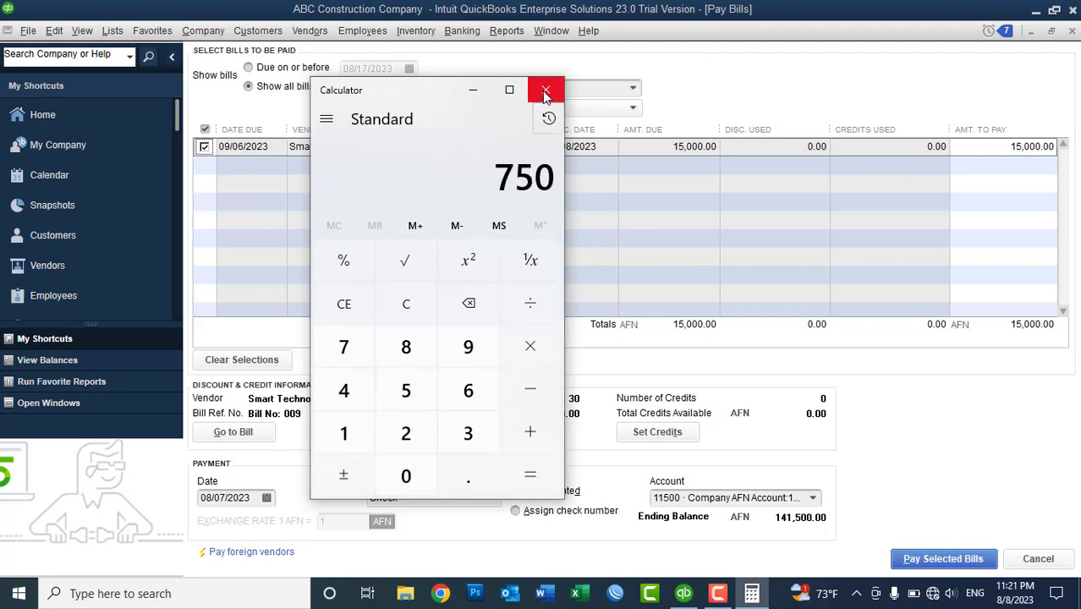
pyautogui.click(545, 90)
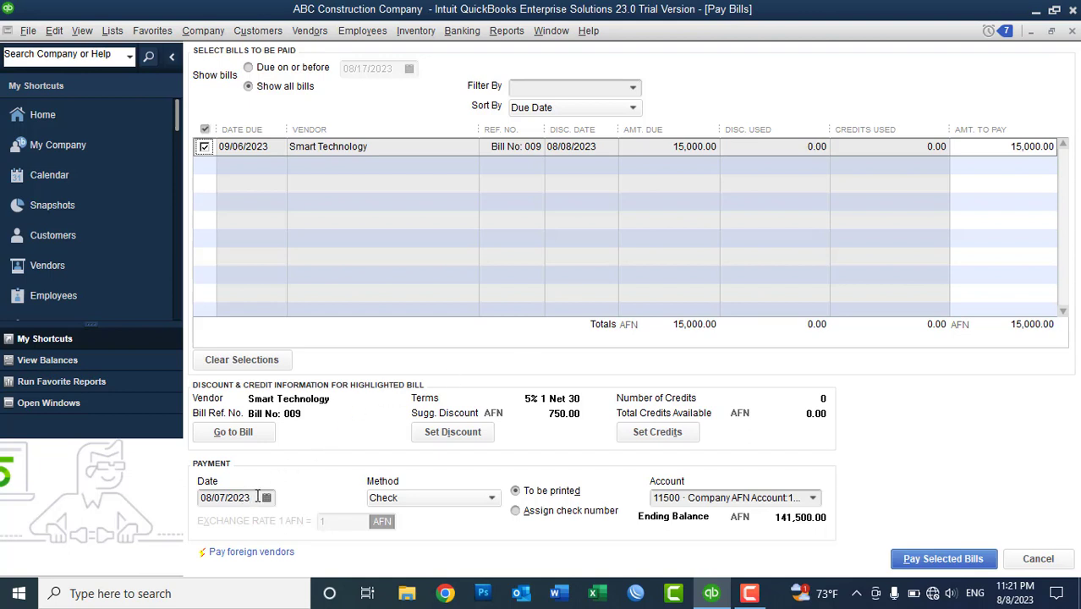
# - Try 08/09/2023 as the payment date, then settle on 08/08/2023 and open the bill's discount settings
pyautogui.click(266, 497)
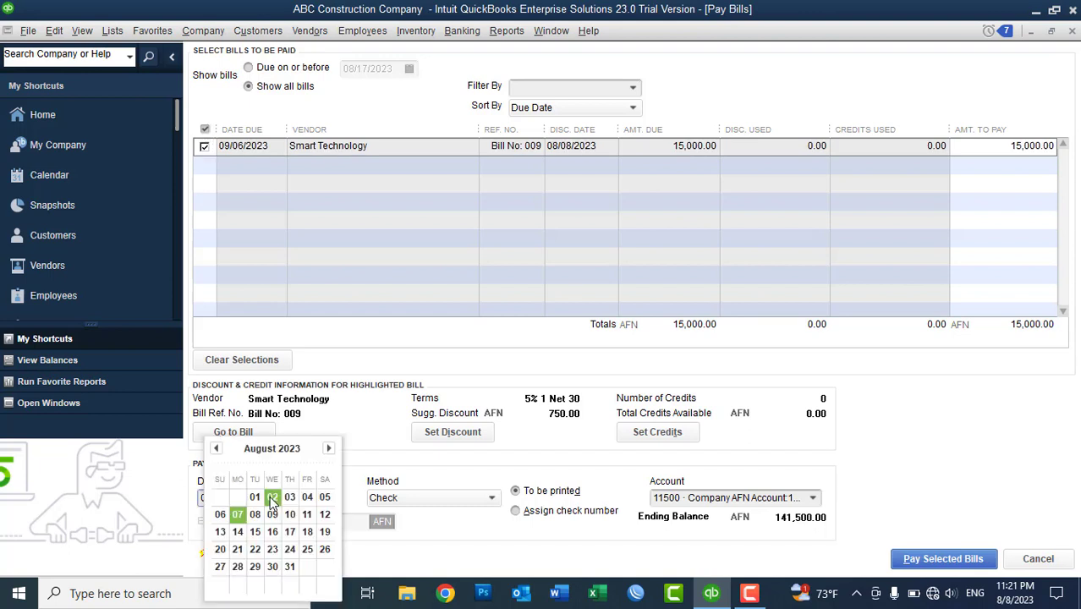
pyautogui.click(272, 514)
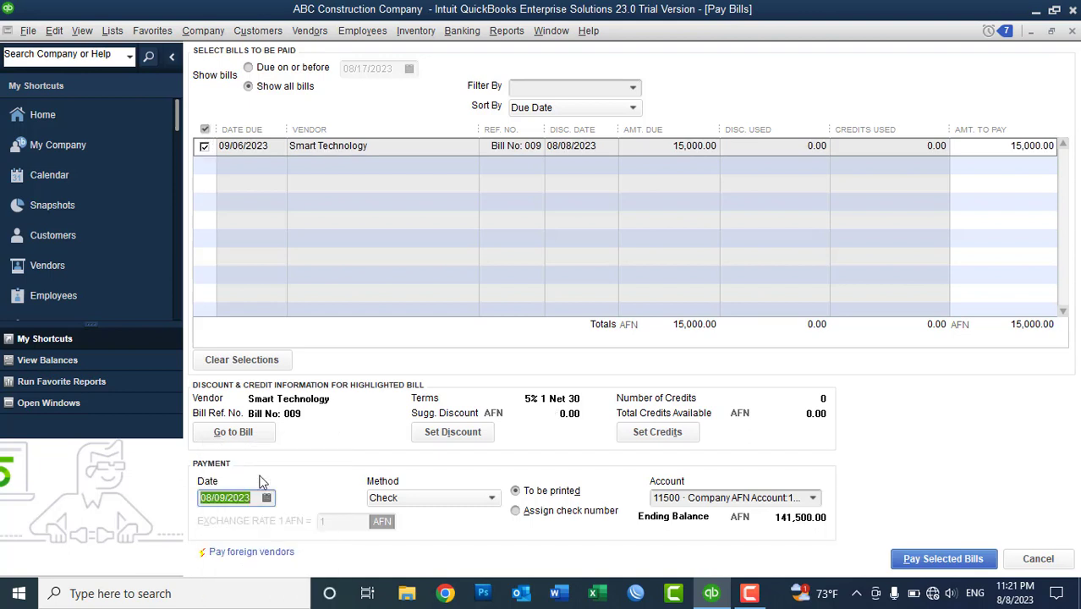
pyautogui.click(248, 497)
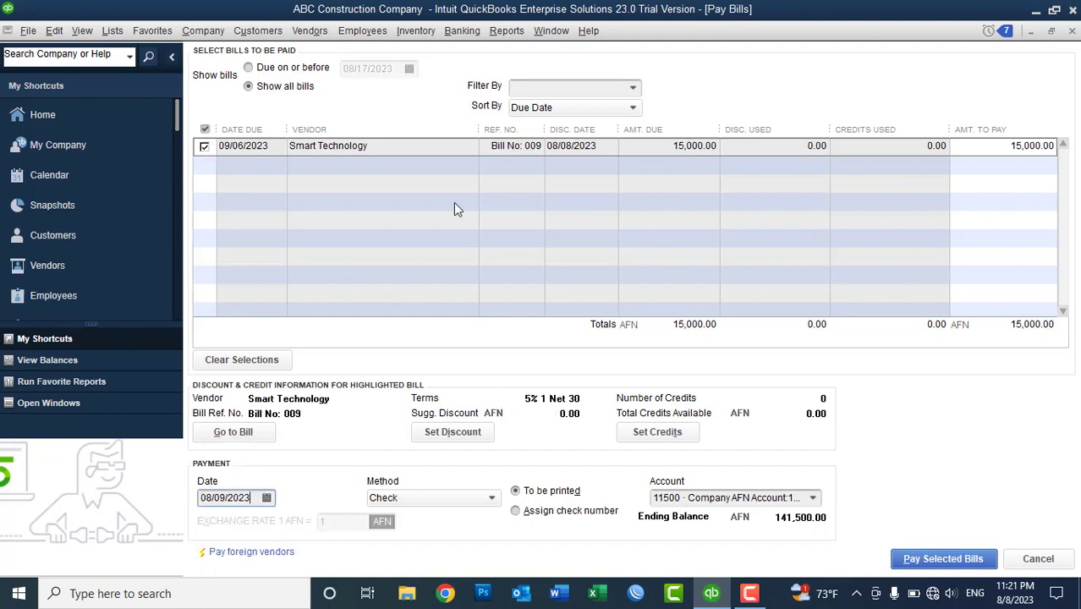
pyautogui.click(972, 146)
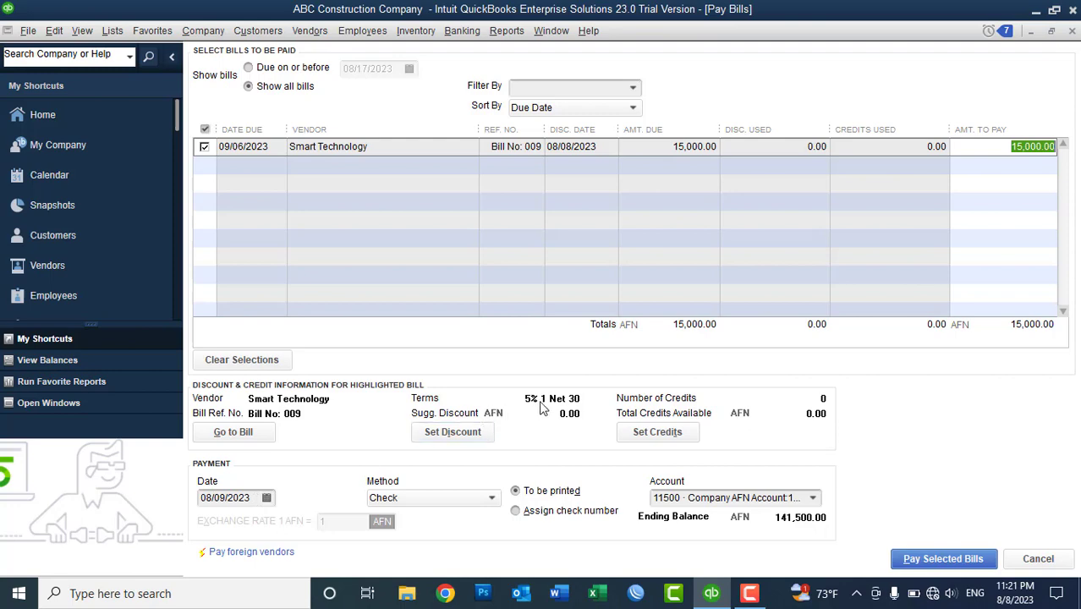
pyautogui.click(264, 500)
pyautogui.click(263, 500)
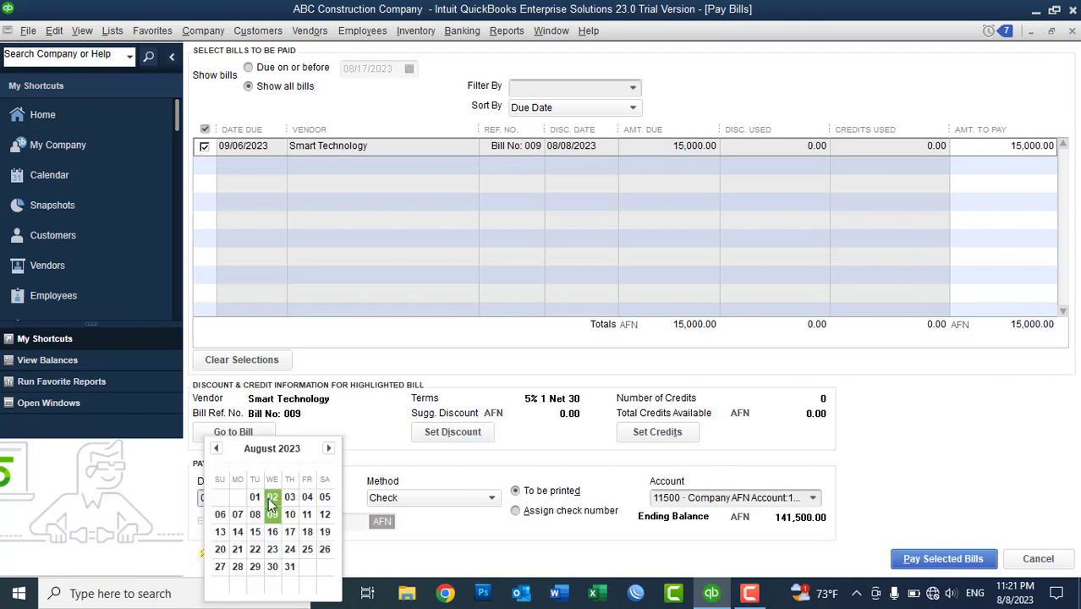
pyautogui.click(254, 512)
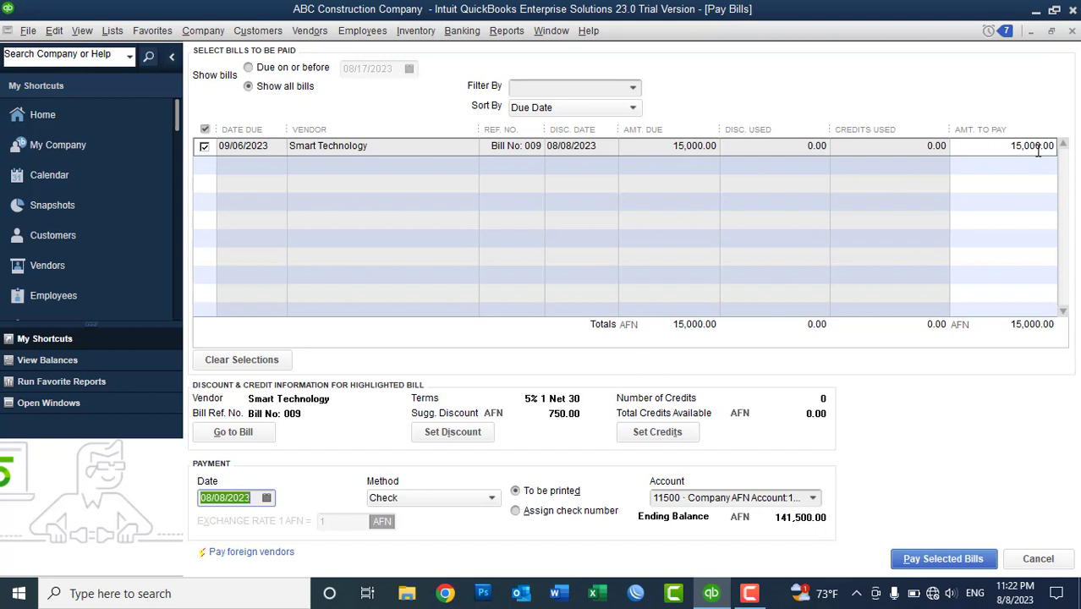
pyautogui.click(453, 432)
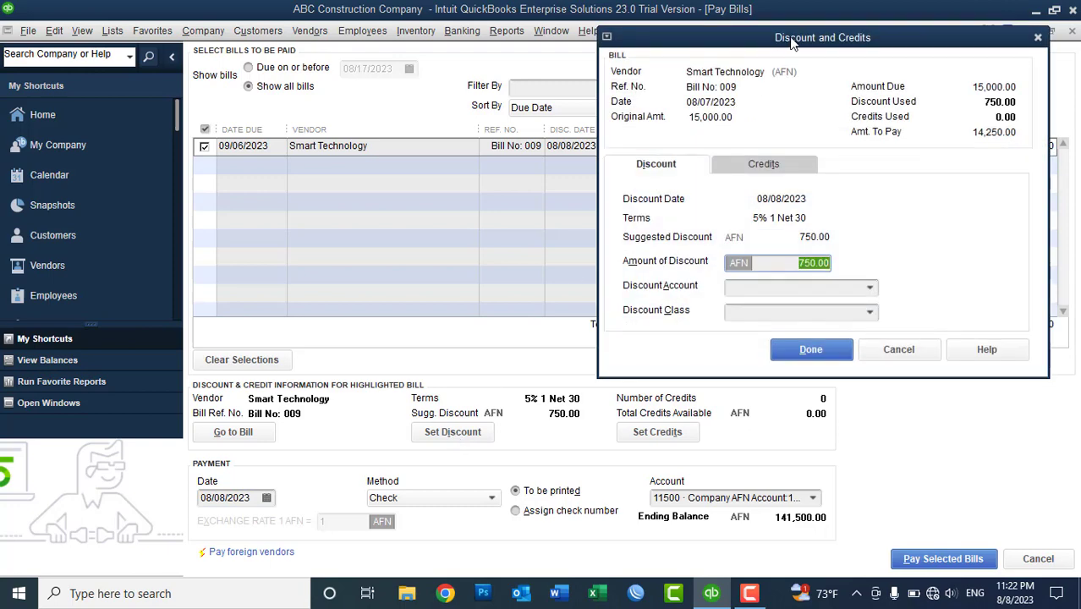
# - Check the 750.00 discount amount and choose < Add New > for the Discount Account
pyautogui.moveTo(791, 44); pyautogui.dragTo(548, 76)
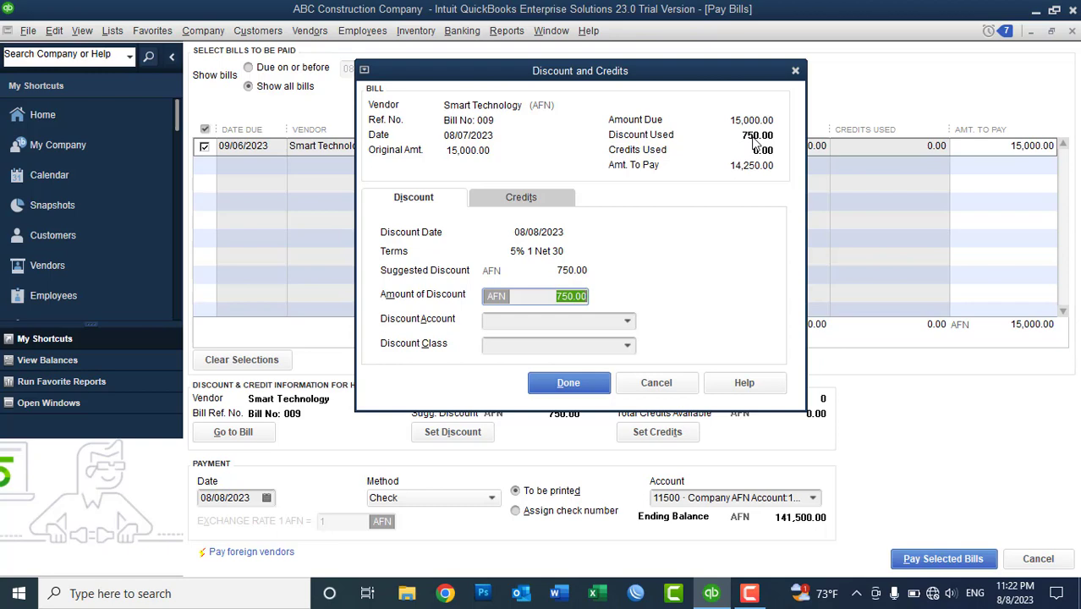
pyautogui.click(532, 295)
pyautogui.click(497, 319)
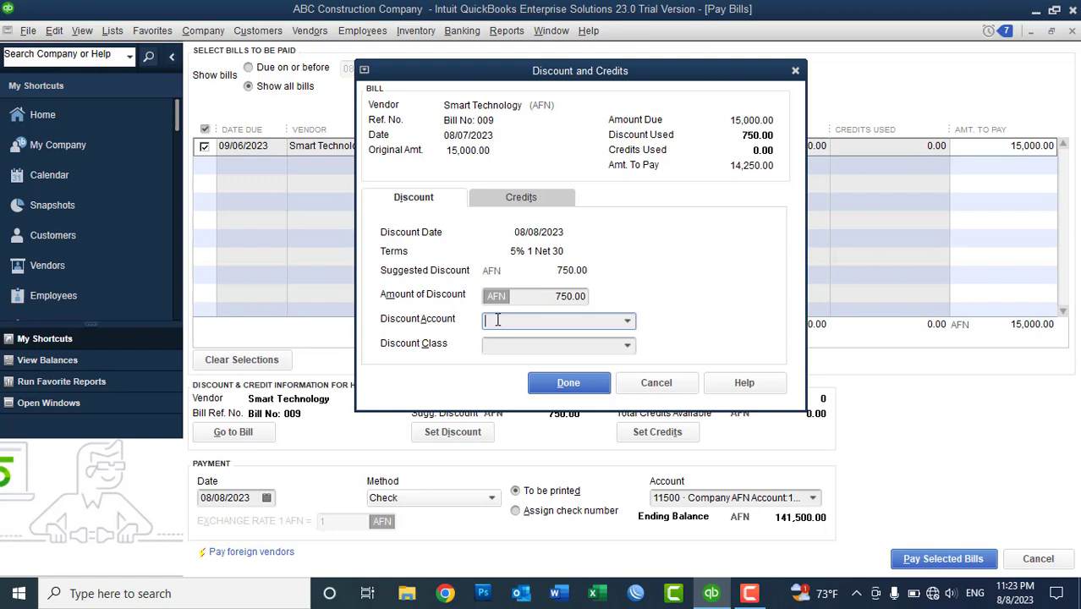
pyautogui.write('Discount')
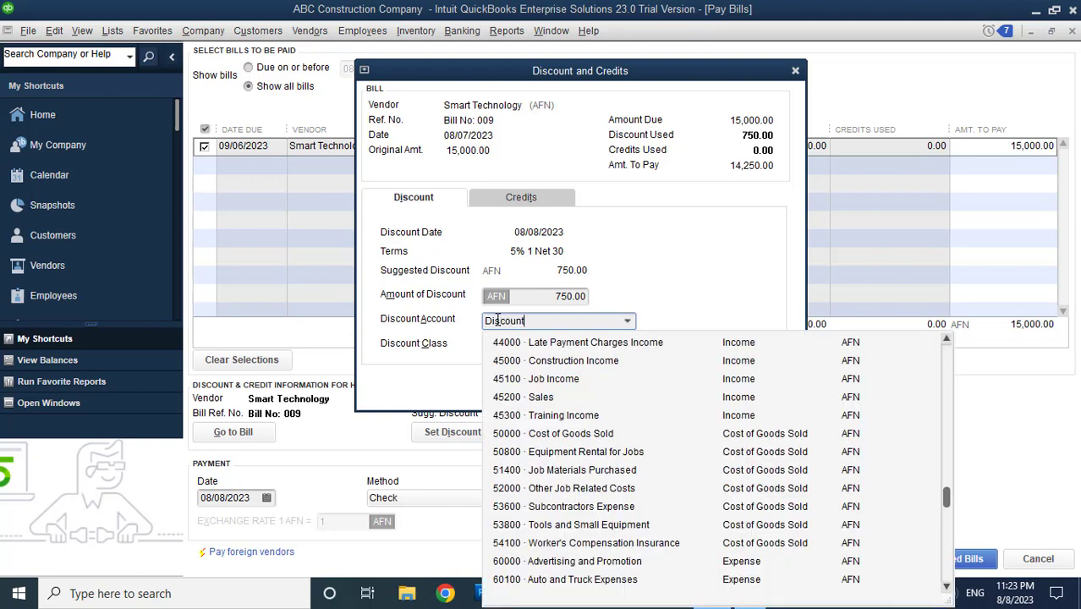
pyautogui.write(' a')
pyautogui.press('BackSpace')
pyautogui.press('BackSpace')
pyautogui.press('BackSpace')
pyautogui.press('BackSpace')
pyautogui.press('BackSpace')
pyautogui.press('BackSpace')
pyautogui.press('BackSpace')
pyautogui.press('BackSpace')
pyautogui.press('BackSpace')
pyautogui.press('BackSpace')
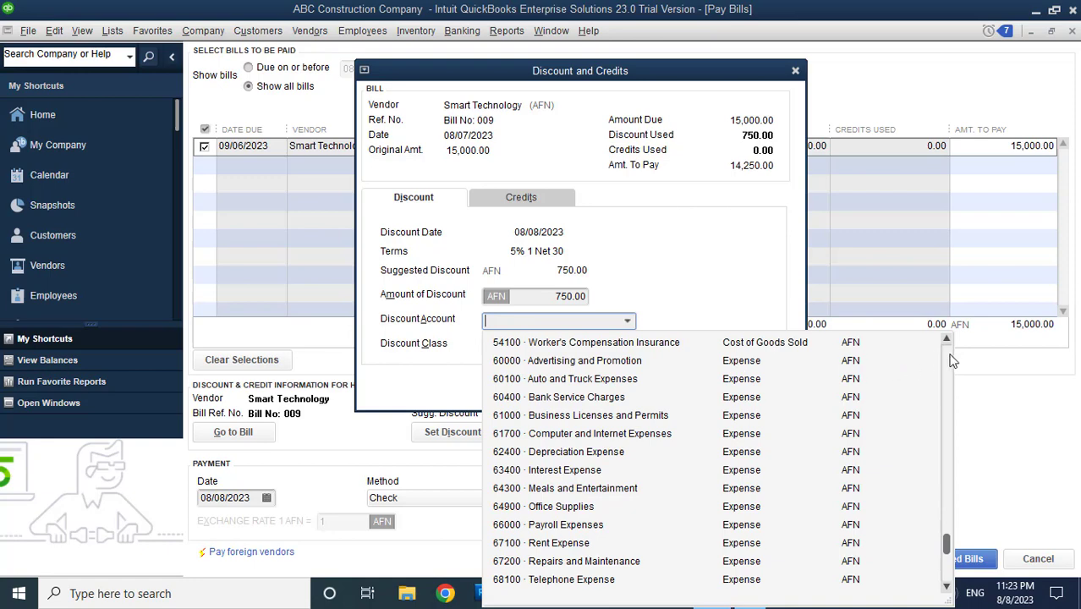
pyautogui.click(949, 356)
pyautogui.click(949, 360)
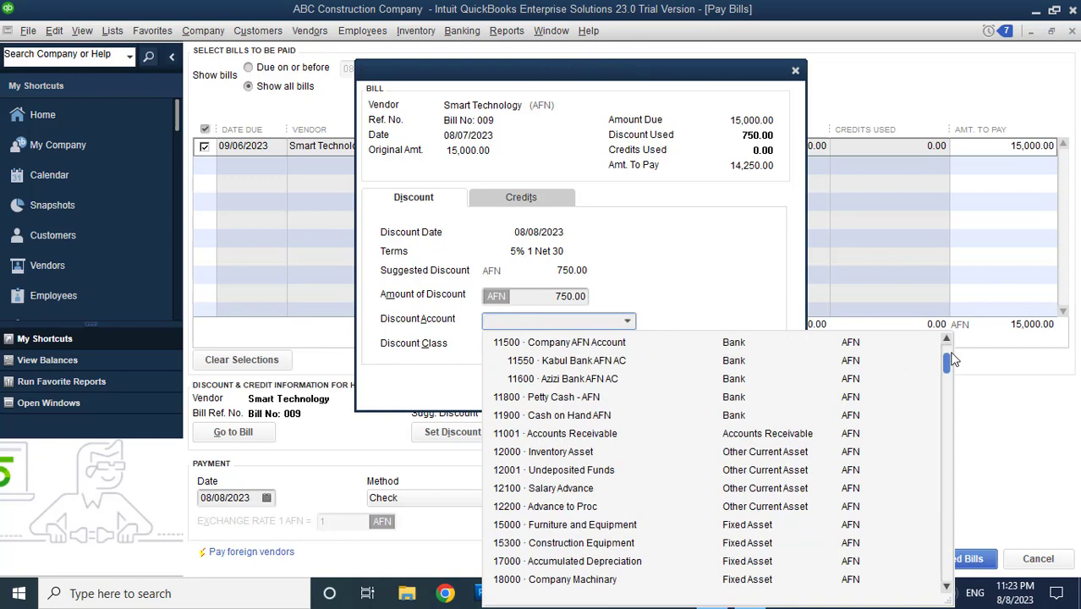
pyautogui.click(948, 339)
pyautogui.click(530, 343)
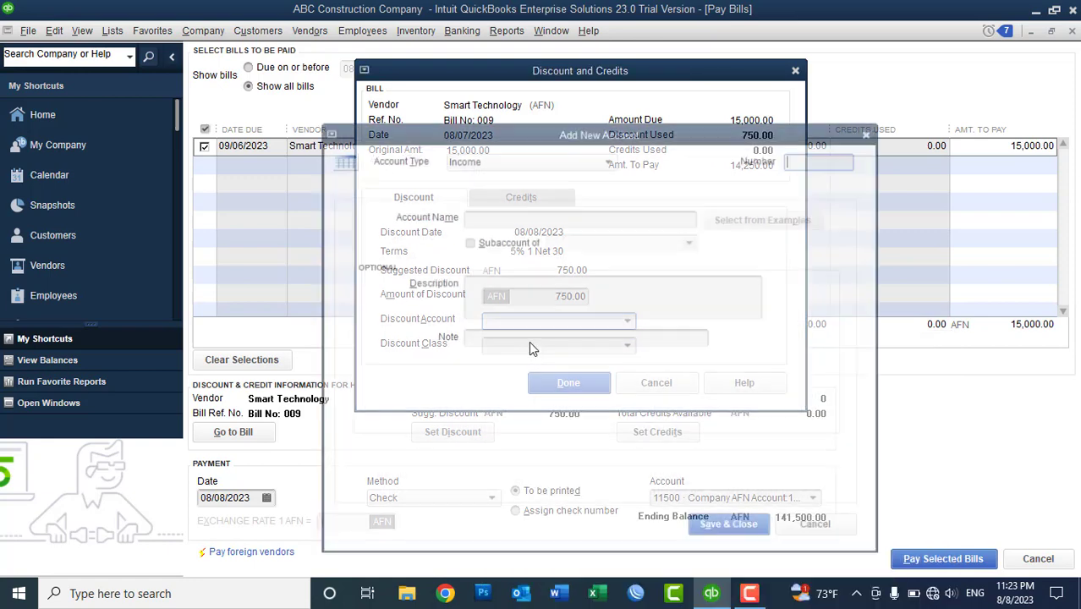
# - Create Income account 45400 'Discount Received' and save it as the bill's discount account
pyautogui.write('45400')
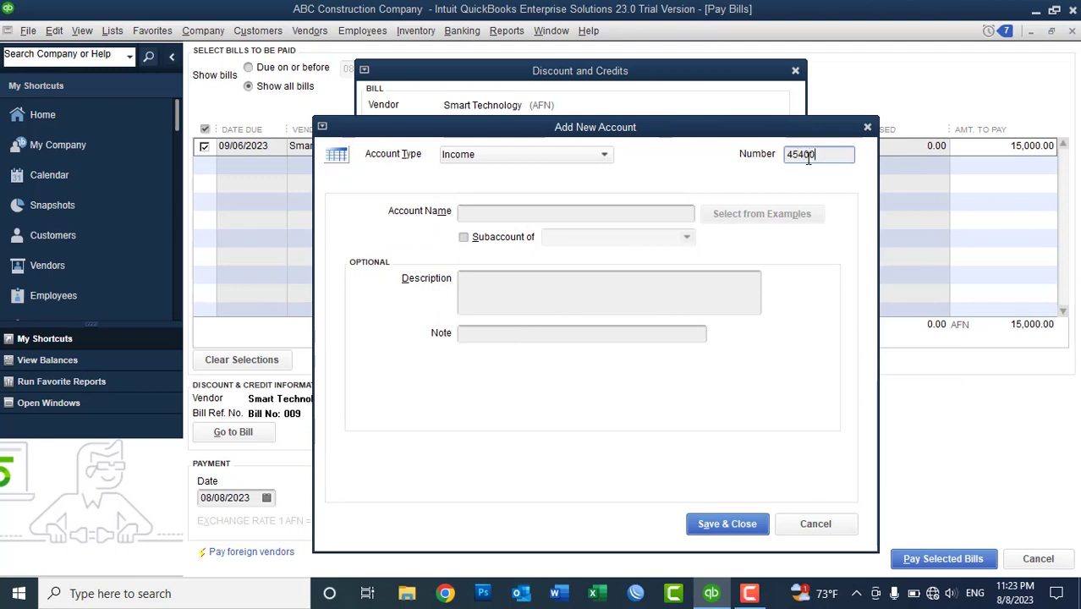
pyautogui.click(543, 218)
pyautogui.write('Di')
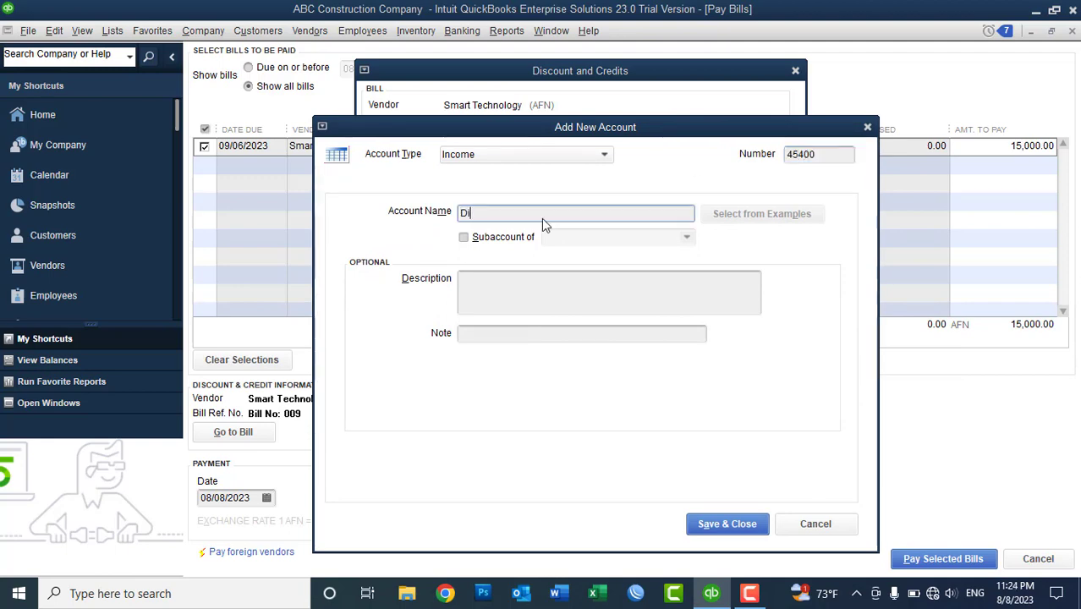
pyautogui.write('scount Received')
pyautogui.click(701, 526)
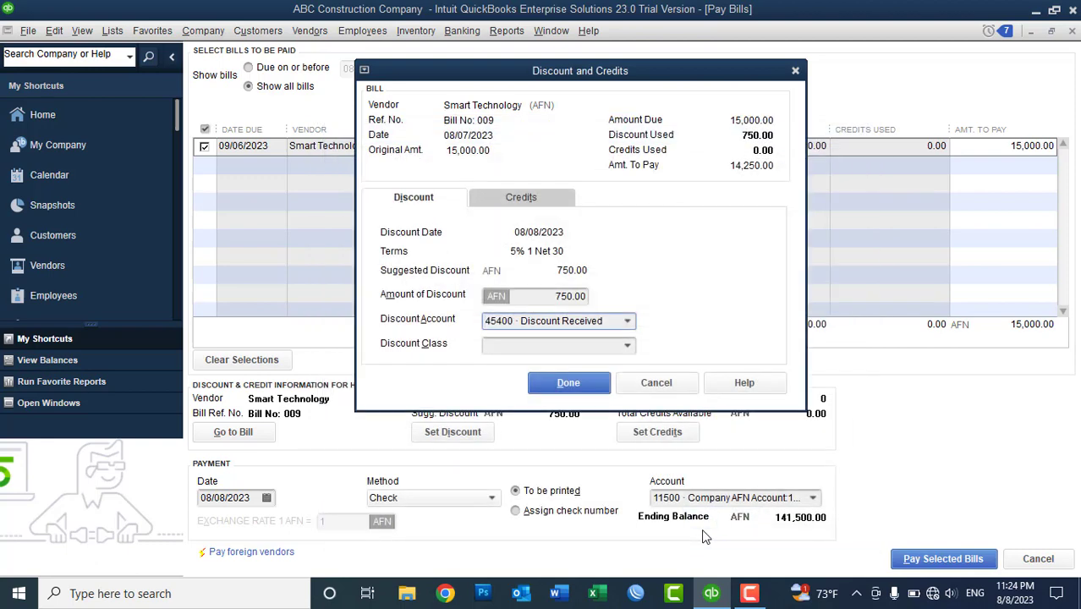
# - Apply the 750.00 discount and pay Bill No: 009 for 14,250.00 from account 11500, ignoring class warnings
pyautogui.click(565, 383)
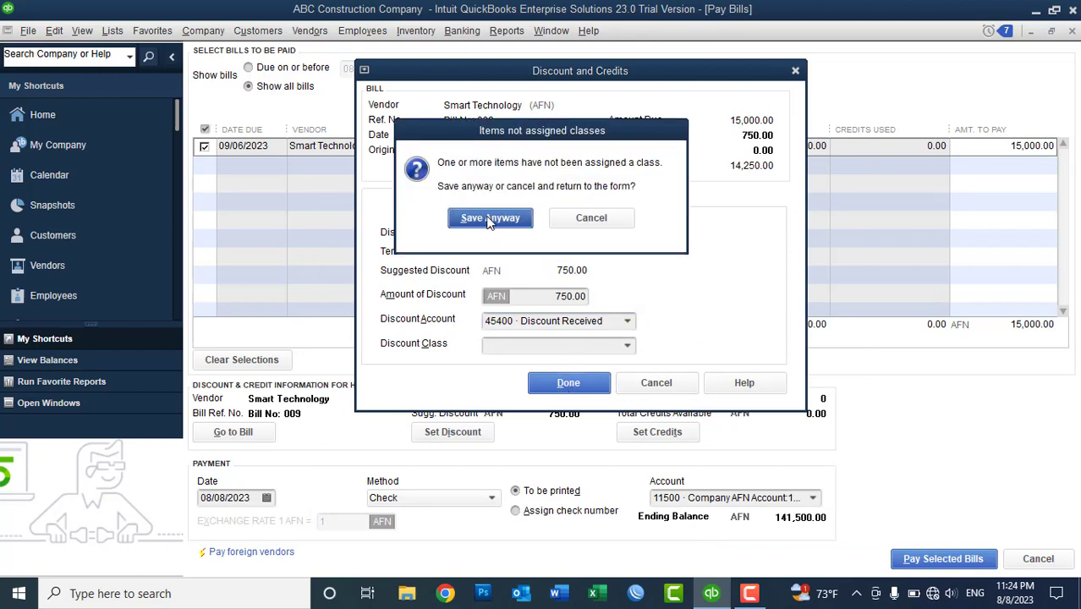
pyautogui.click(430, 219)
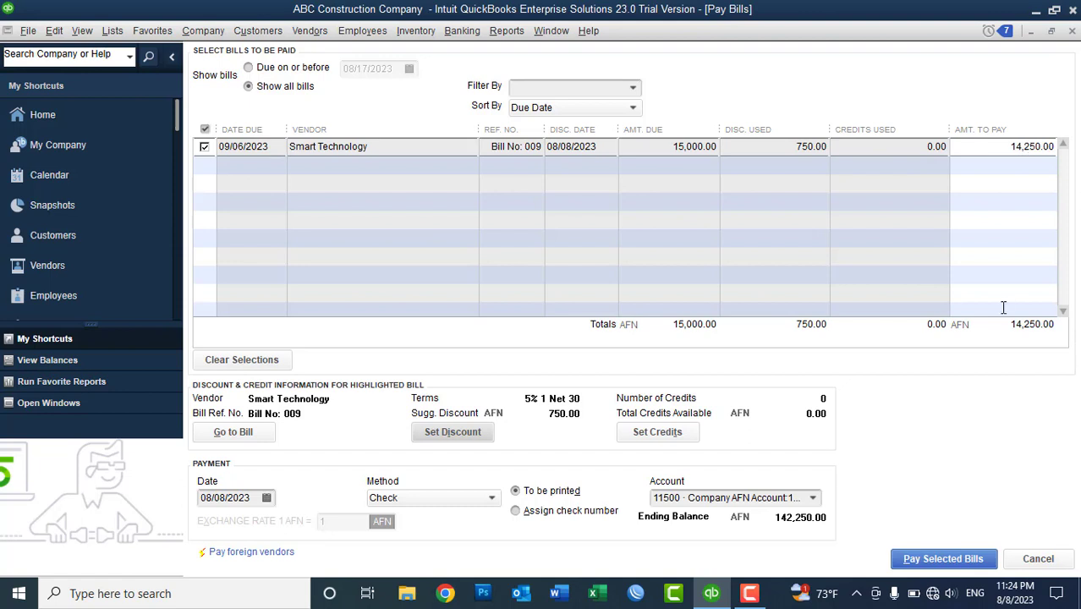
pyautogui.click(814, 497)
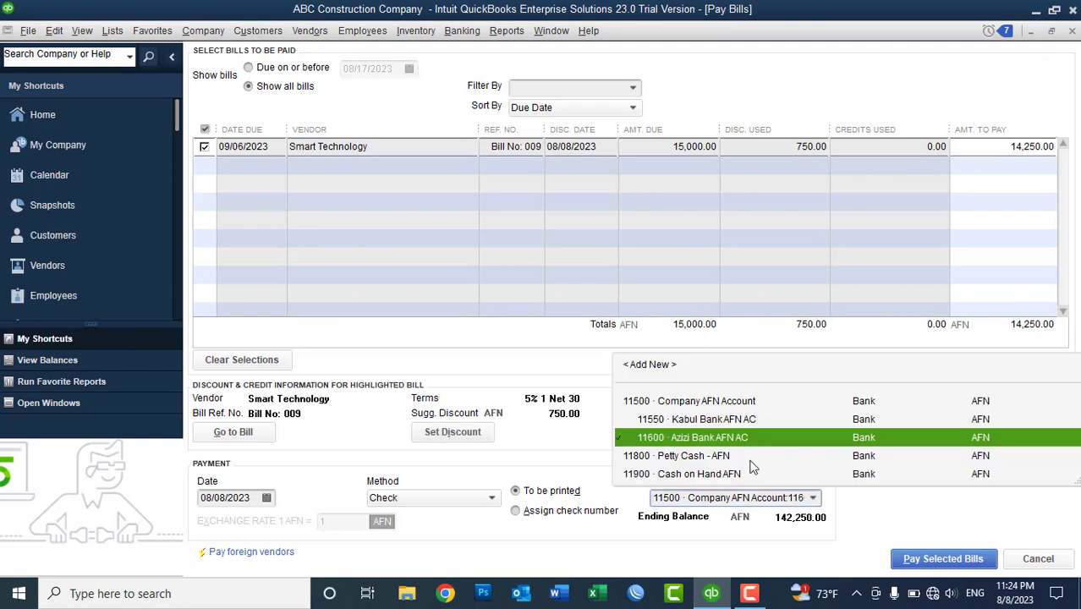
pyautogui.press('Escape')
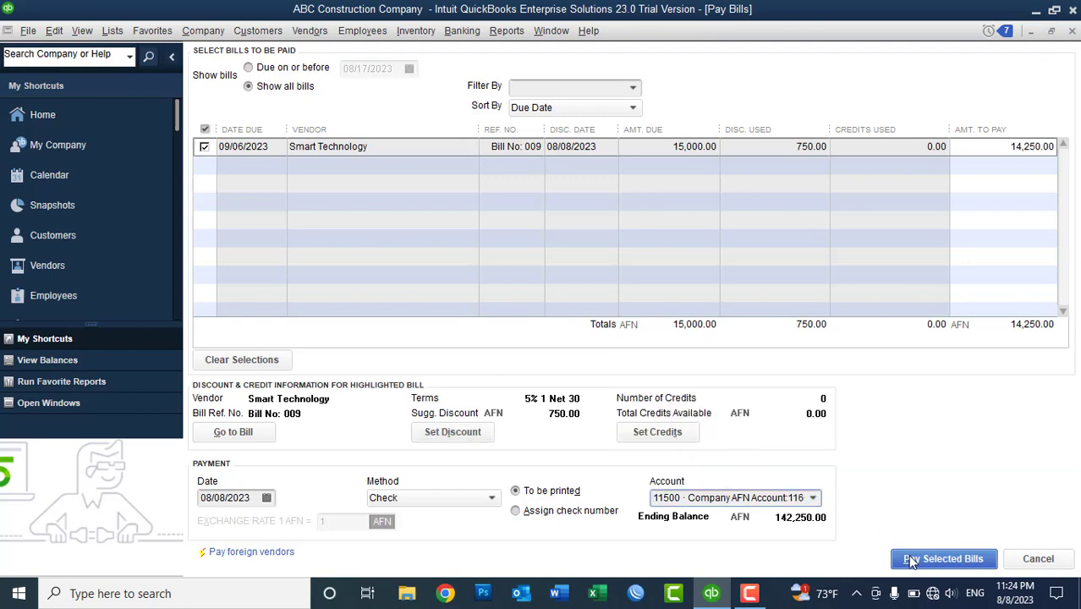
pyautogui.click(911, 561)
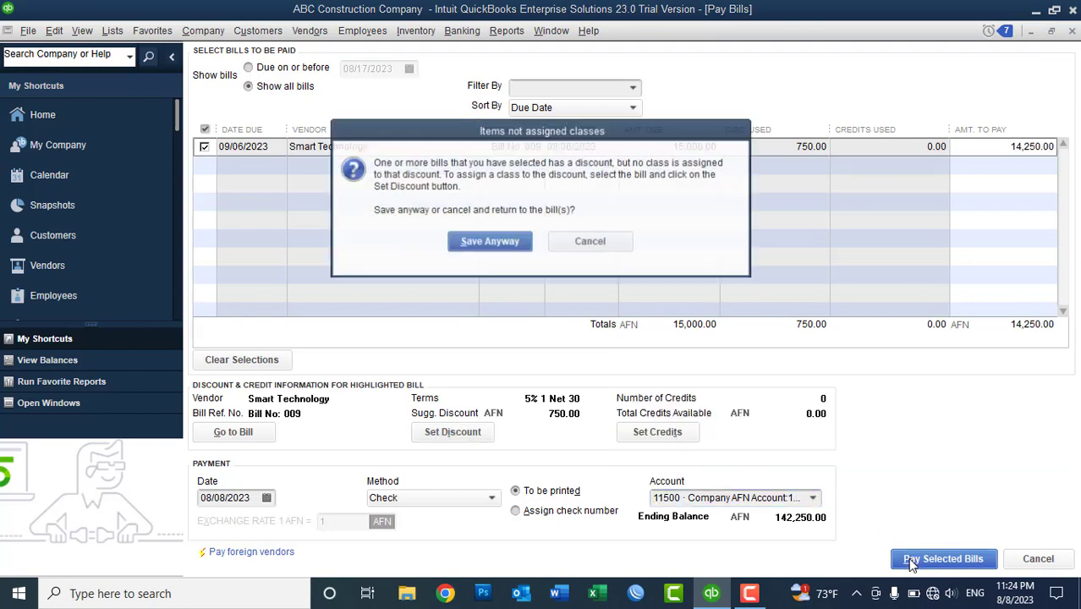
pyautogui.click(505, 242)
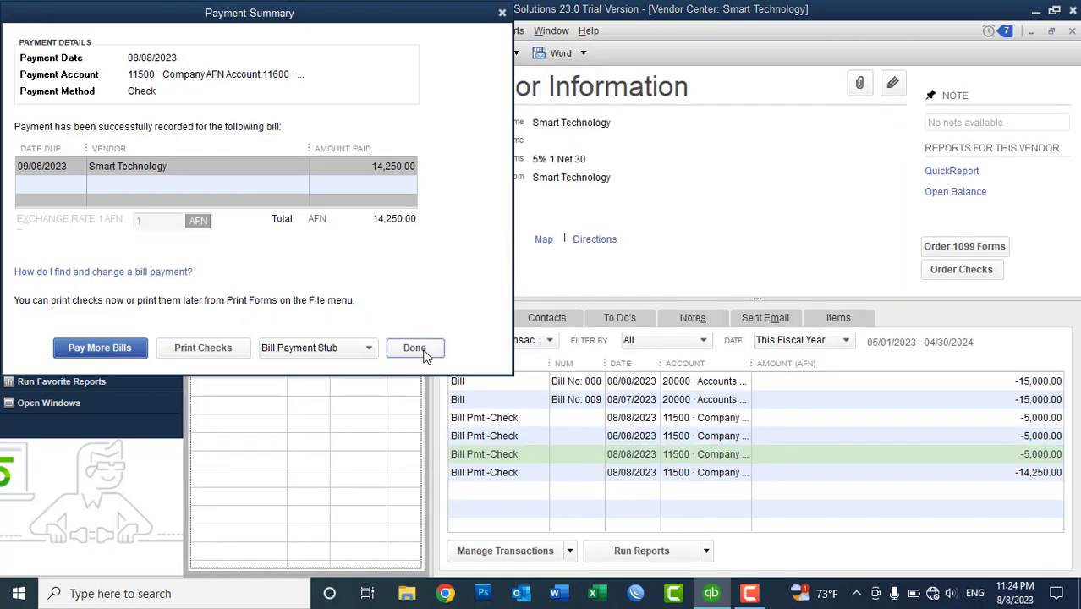
# - Close the payment summary confirming the 14,250.00 payment dated 08/08/2023
pyautogui.click(415, 348)
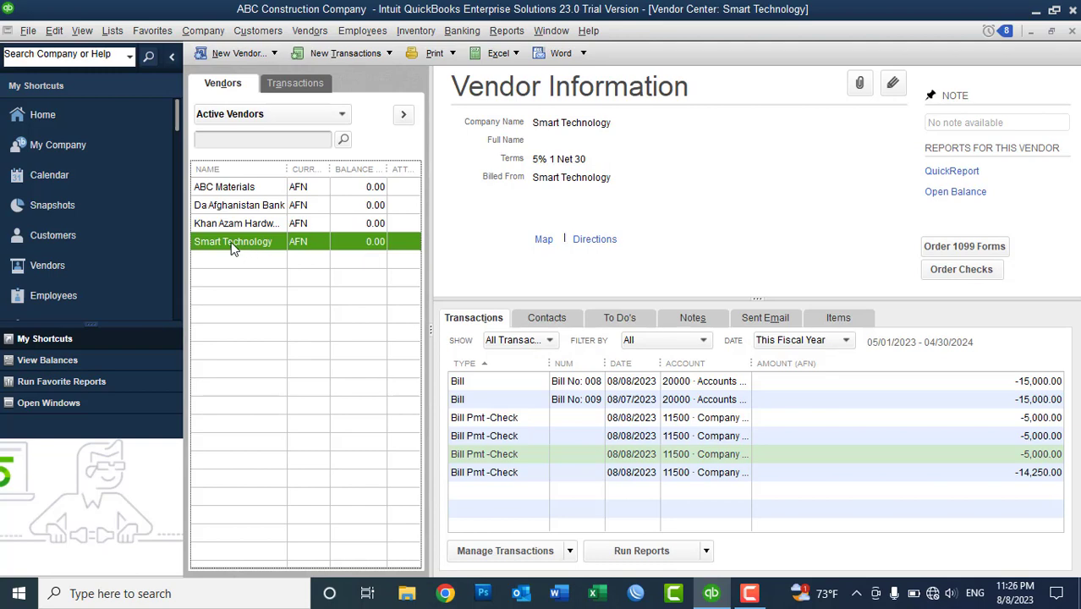
# - Start a Smart Technology bill dated 08/07/2023, reference 'Bill No: 0010', with Due on receipt terms
pyautogui.click(369, 57)
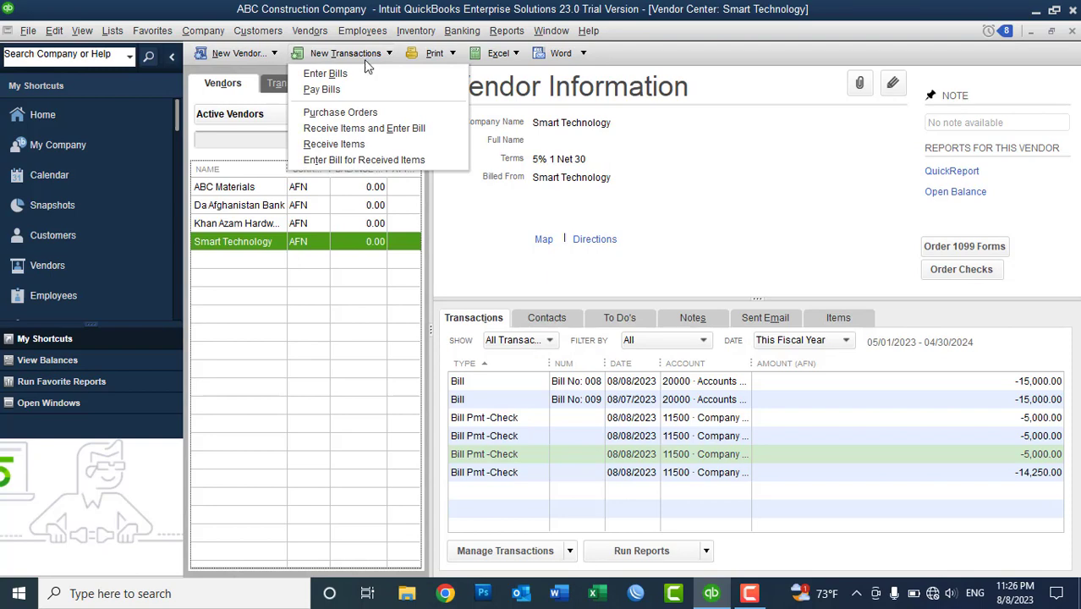
pyautogui.click(365, 129)
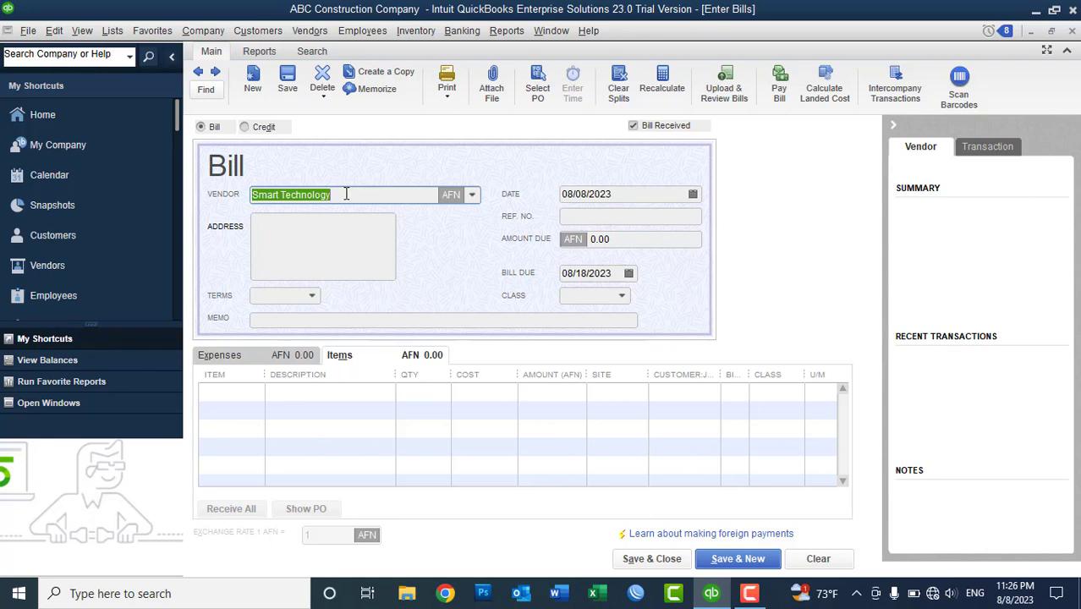
pyautogui.click(692, 195)
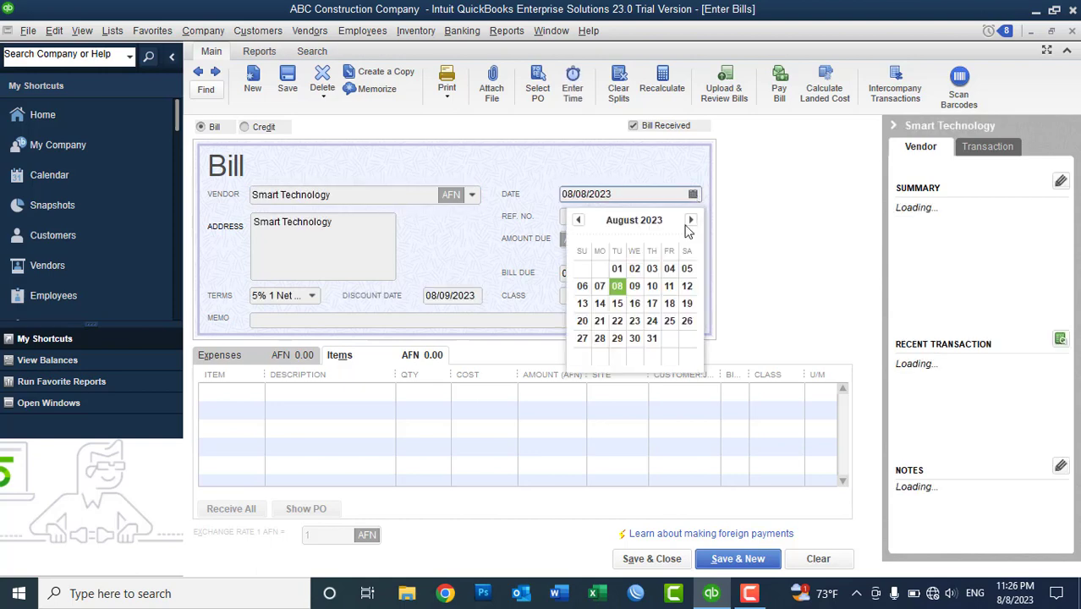
pyautogui.click(602, 287)
pyautogui.click(621, 217)
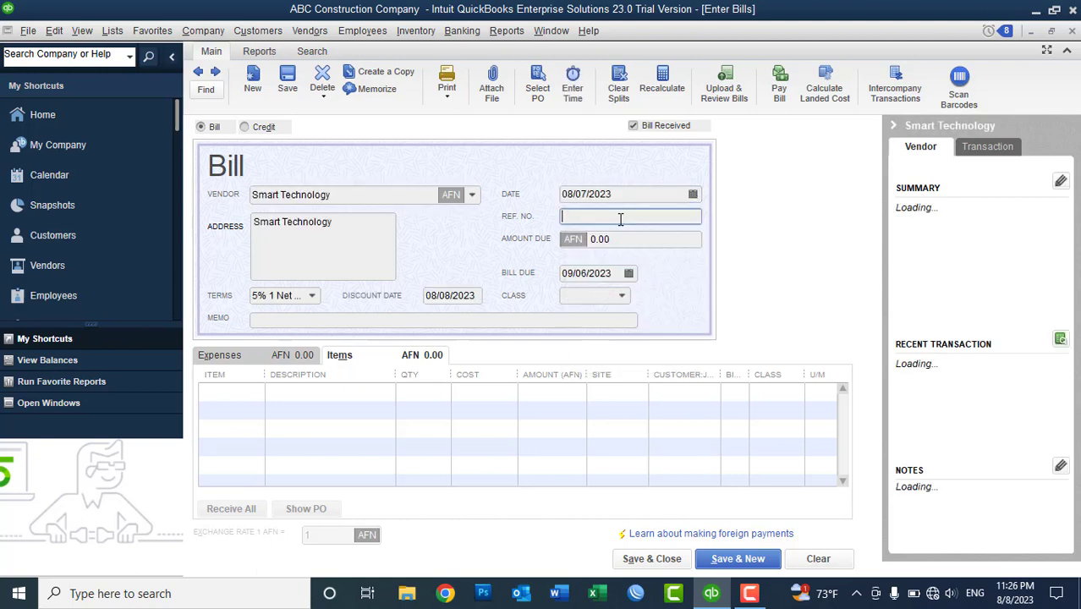
pyautogui.write('Bill No:')
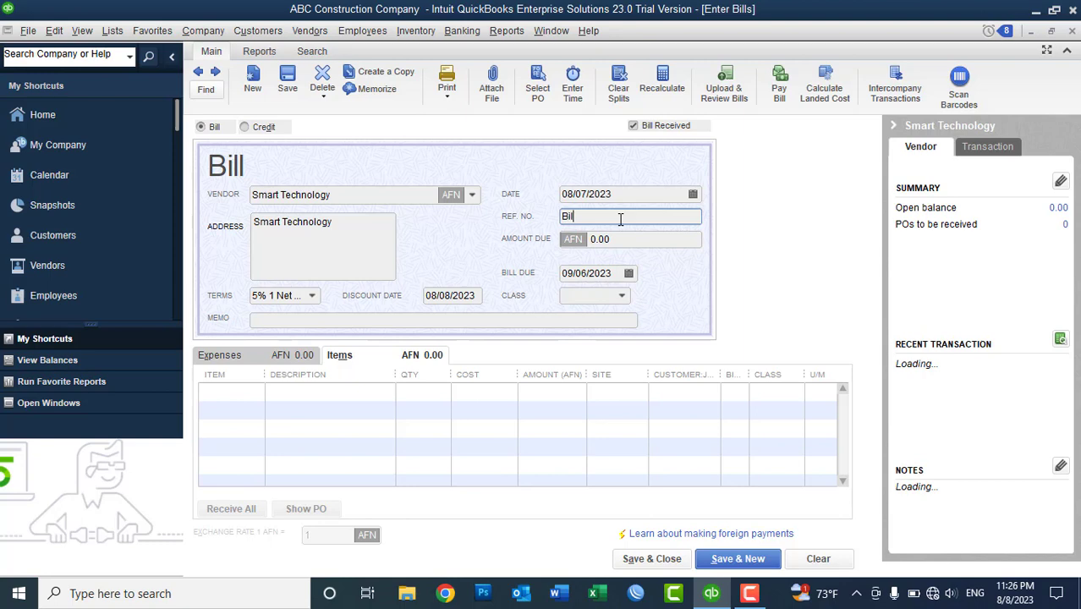
pyautogui.write(' 0010')
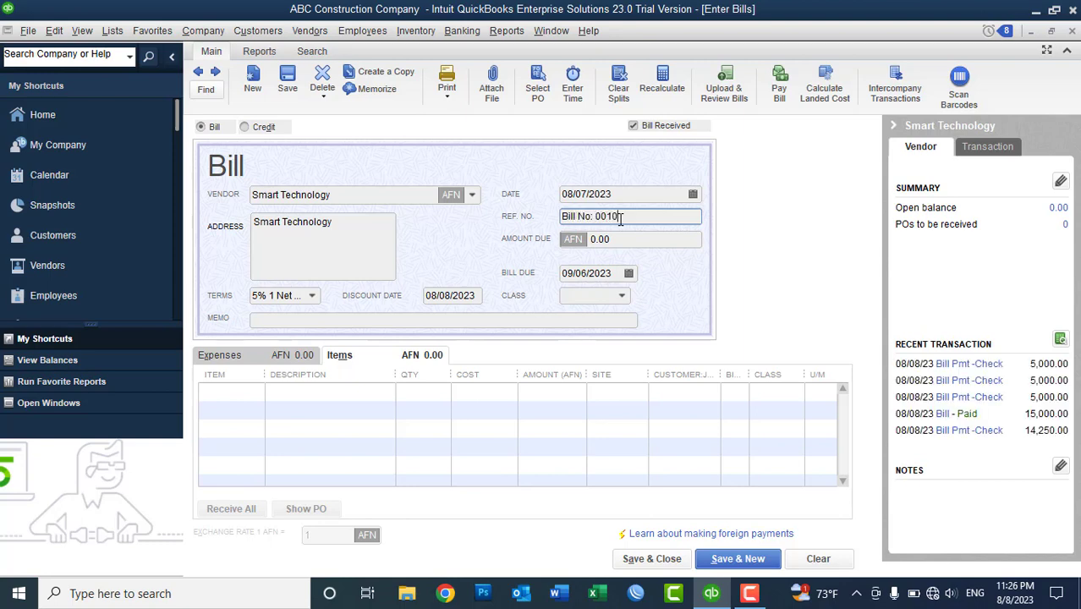
pyautogui.click(312, 297)
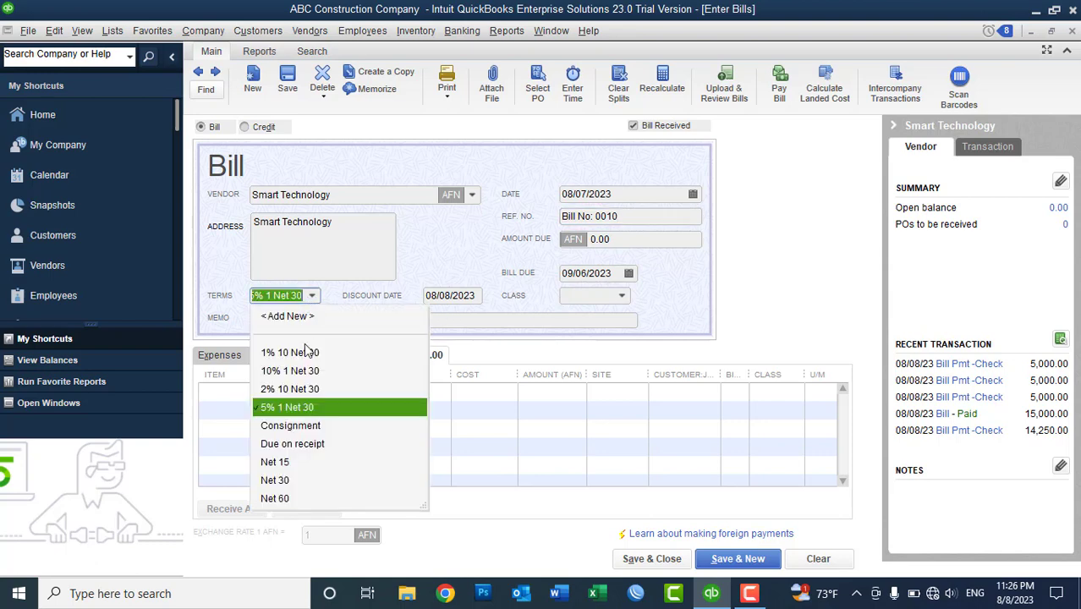
pyautogui.click(298, 445)
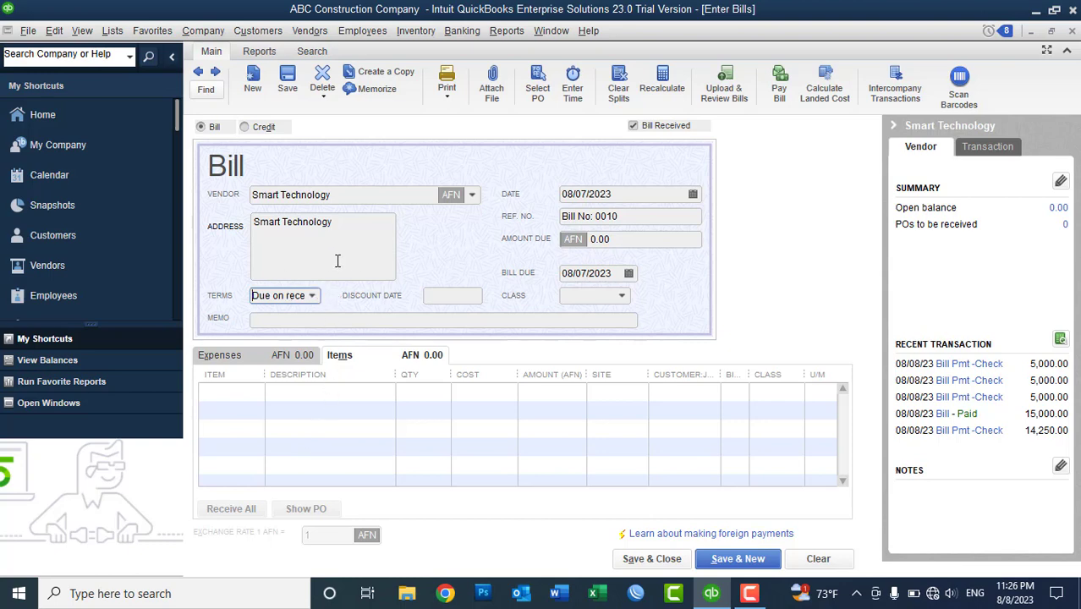
# - Add a line for 10 Monitors at 1,500.00 assigned to the Warehouse site
pyautogui.click(245, 391)
pyautogui.write('Monitor')
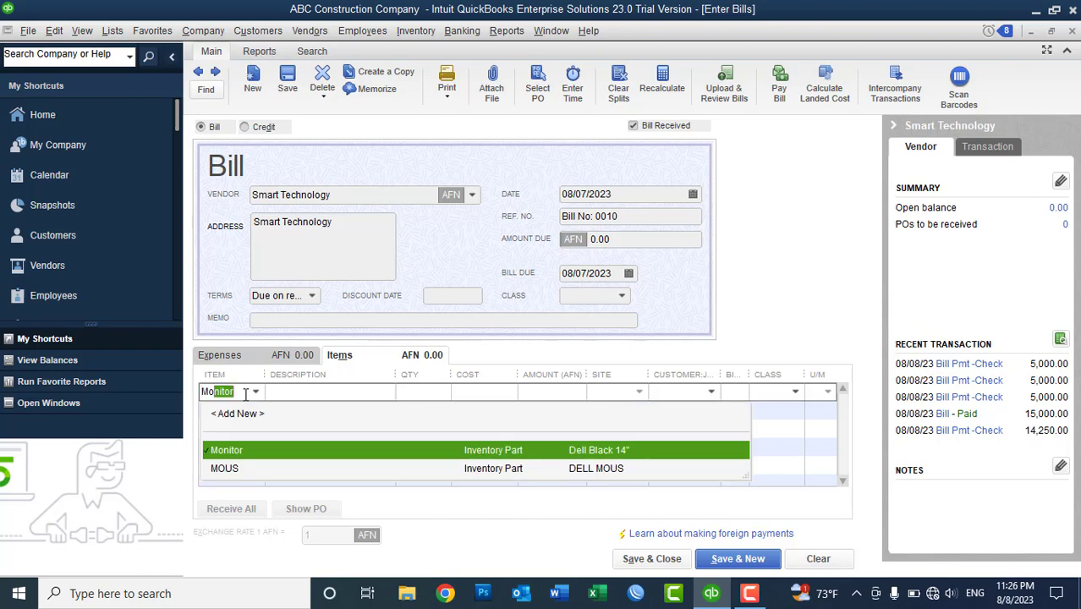
pyautogui.click(249, 457)
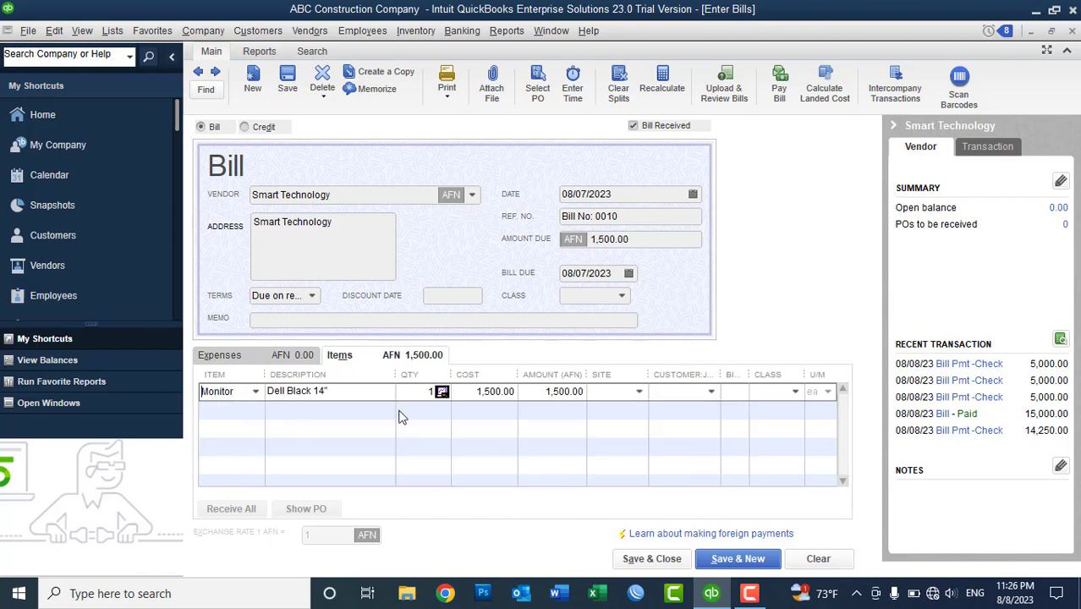
pyautogui.write('10')
pyautogui.press('Tab')
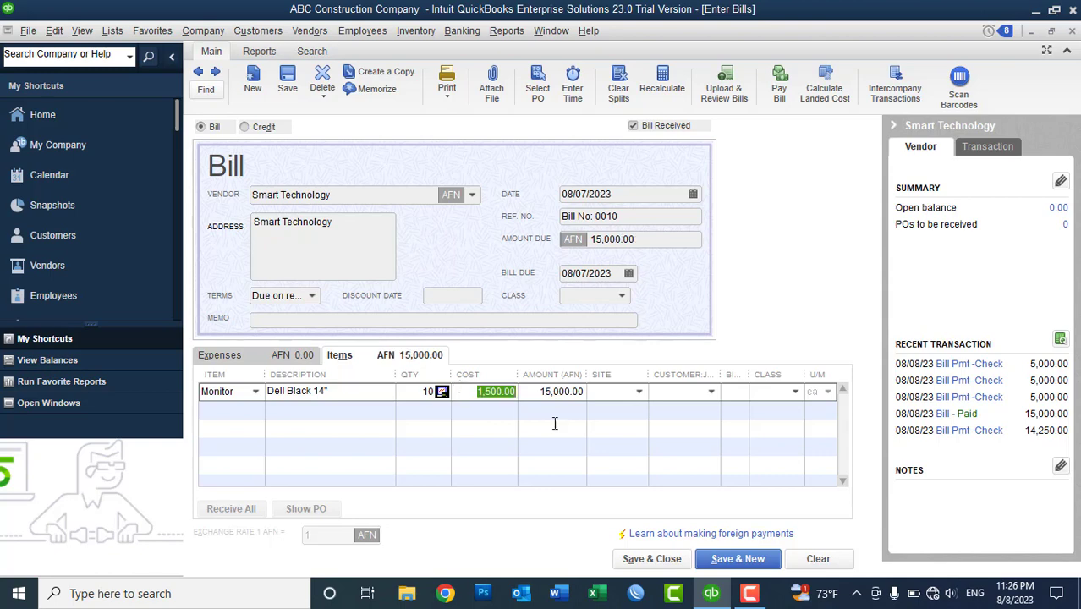
pyautogui.click(639, 394)
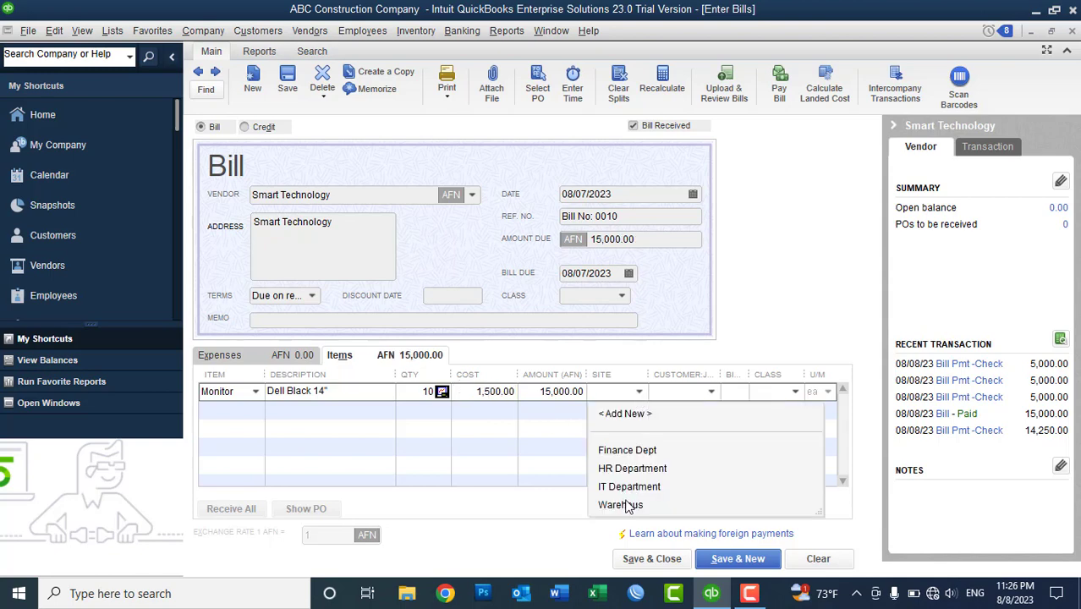
pyautogui.click(625, 504)
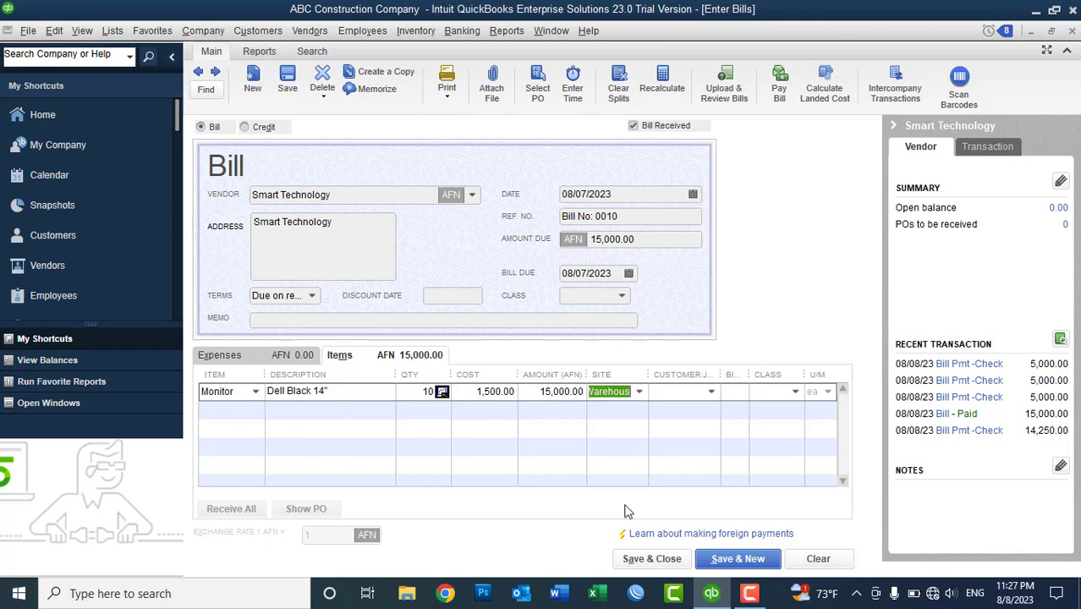
pyautogui.click(246, 411)
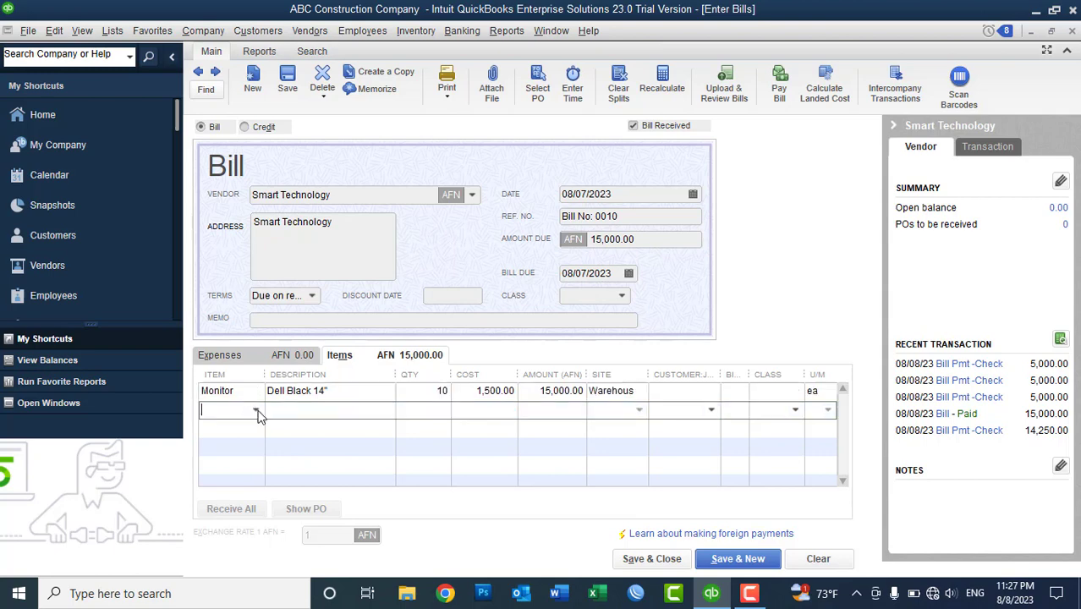
# - From the second item line, add a new item and set its type to Other Charge
pyautogui.click(255, 412)
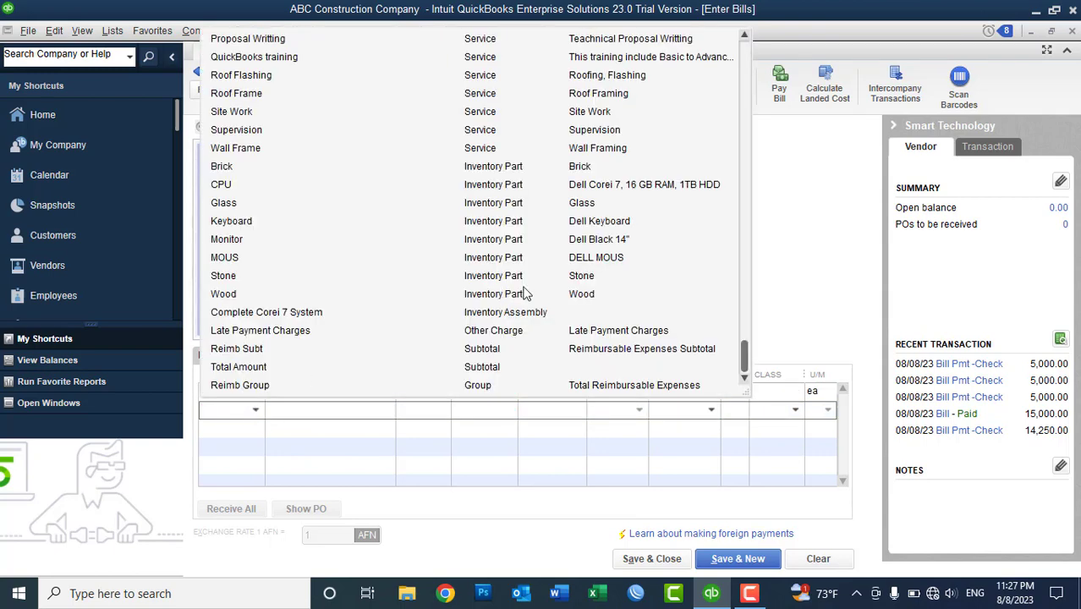
pyautogui.moveTo(747, 361); pyautogui.dragTo(753, 59)
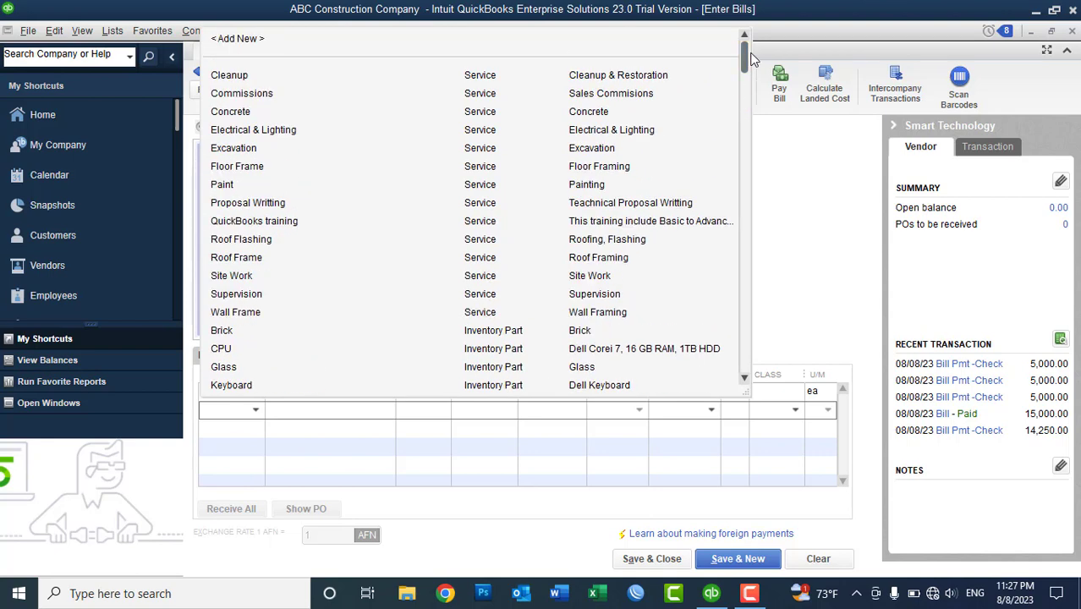
pyautogui.click(246, 42)
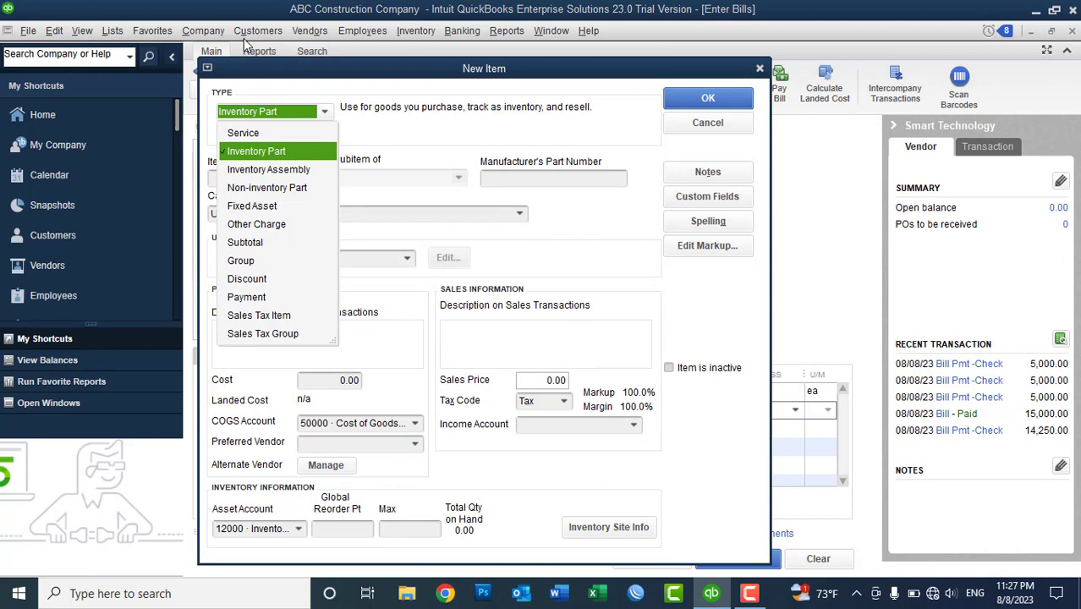
pyautogui.click(264, 226)
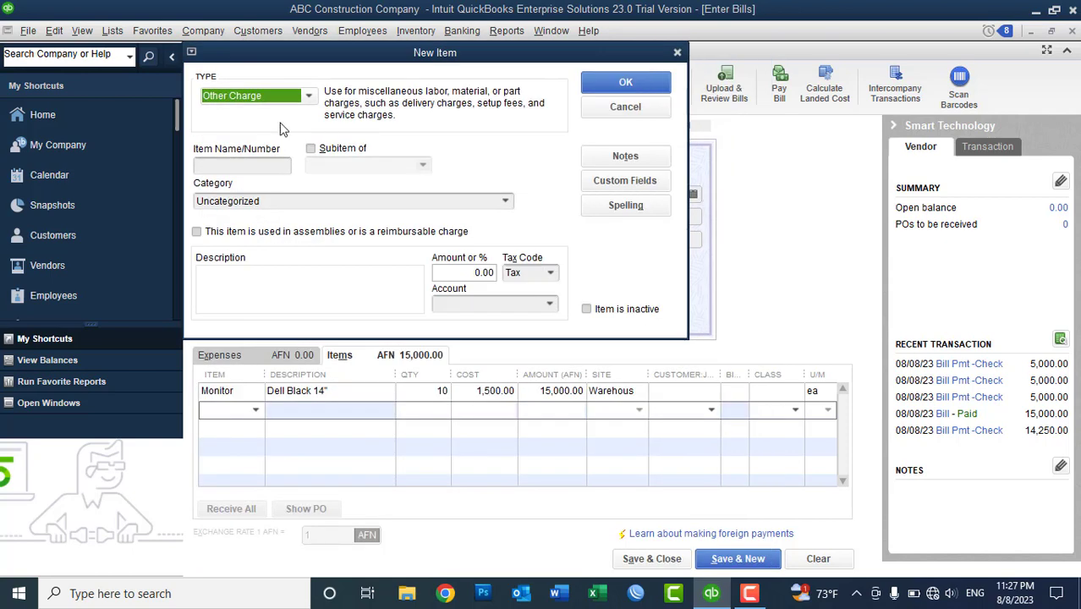
pyautogui.click(285, 99)
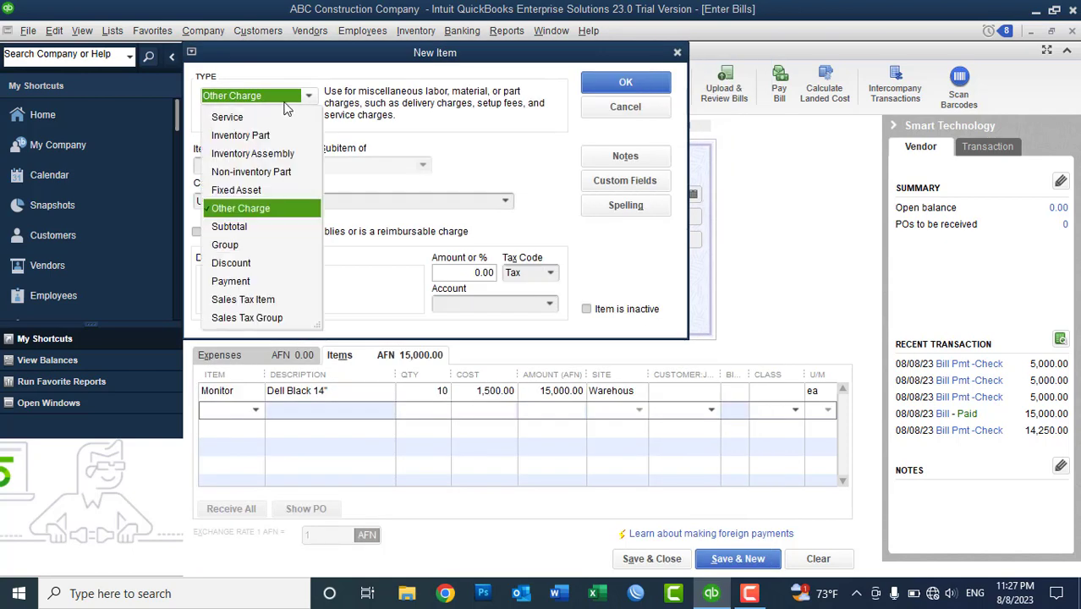
pyautogui.click(241, 265)
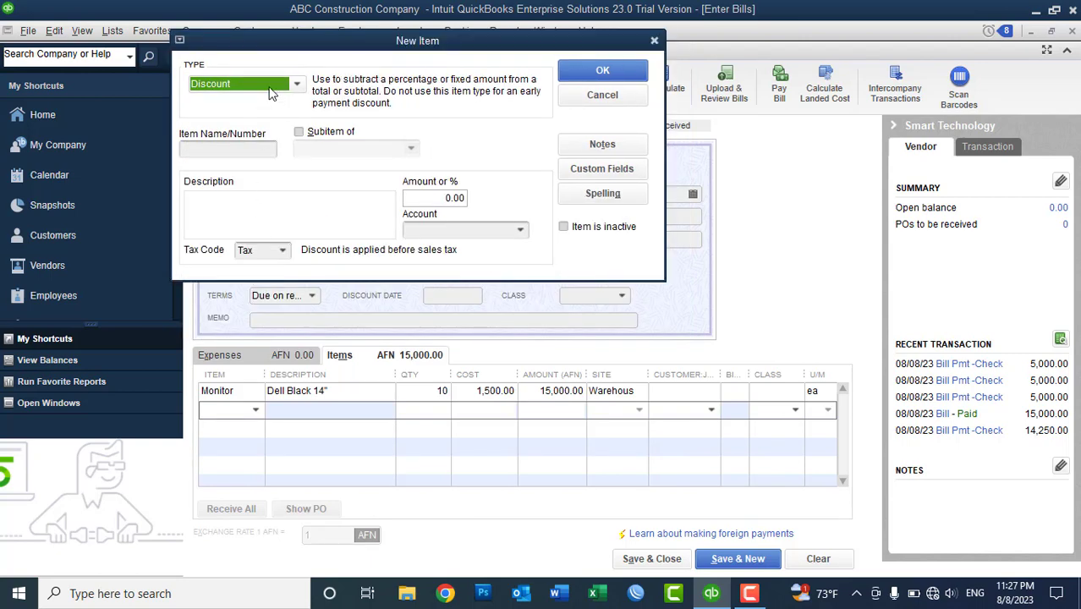
pyautogui.click(269, 86)
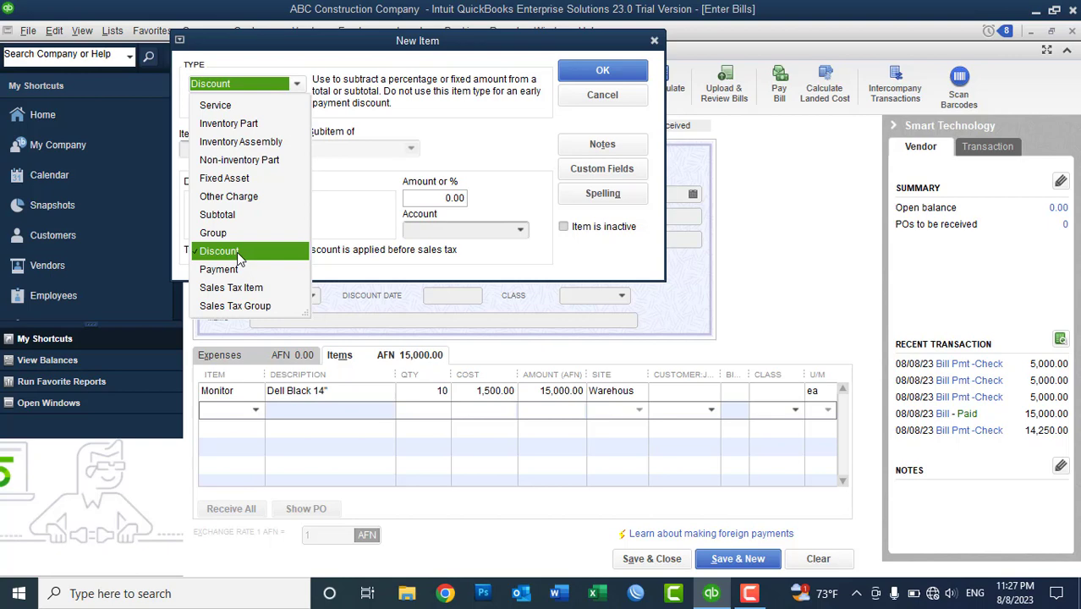
pyautogui.click(229, 196)
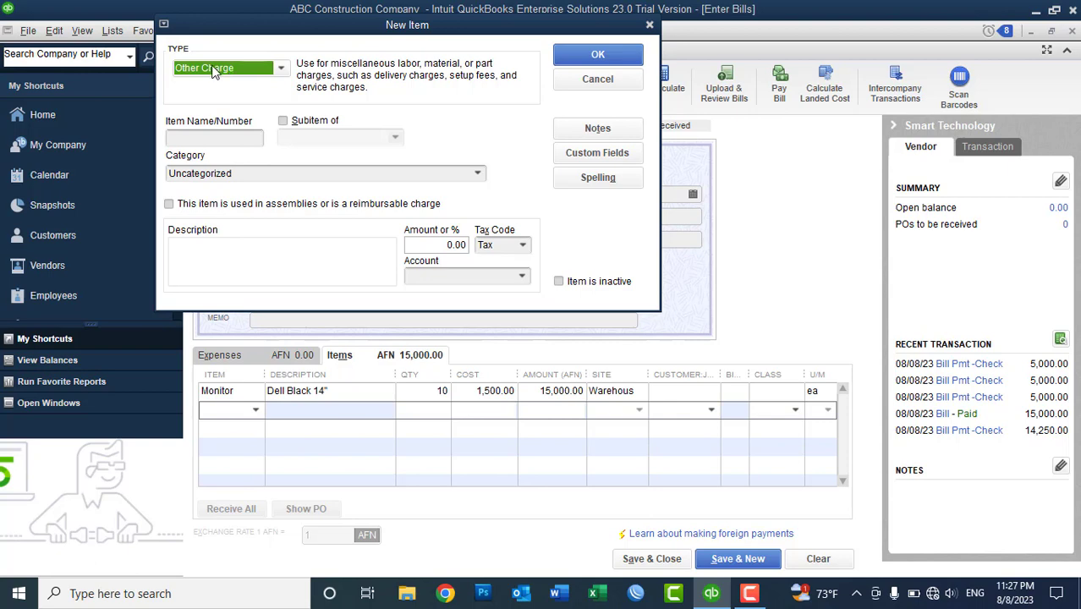
# - Name the new Other Charge item Discount Received and use that name as its description
pyautogui.click(198, 140)
pyautogui.write('Discou')
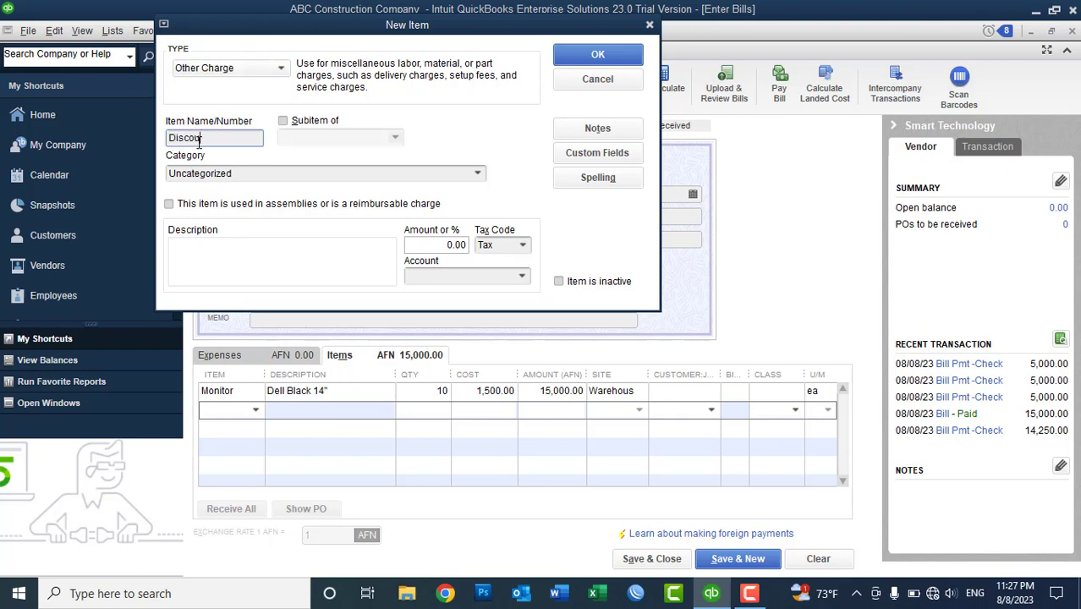
pyautogui.write('nt Received')
pyautogui.moveTo(257, 138); pyautogui.dragTo(153, 141)
pyautogui.hotkey('ctrl', 'c')
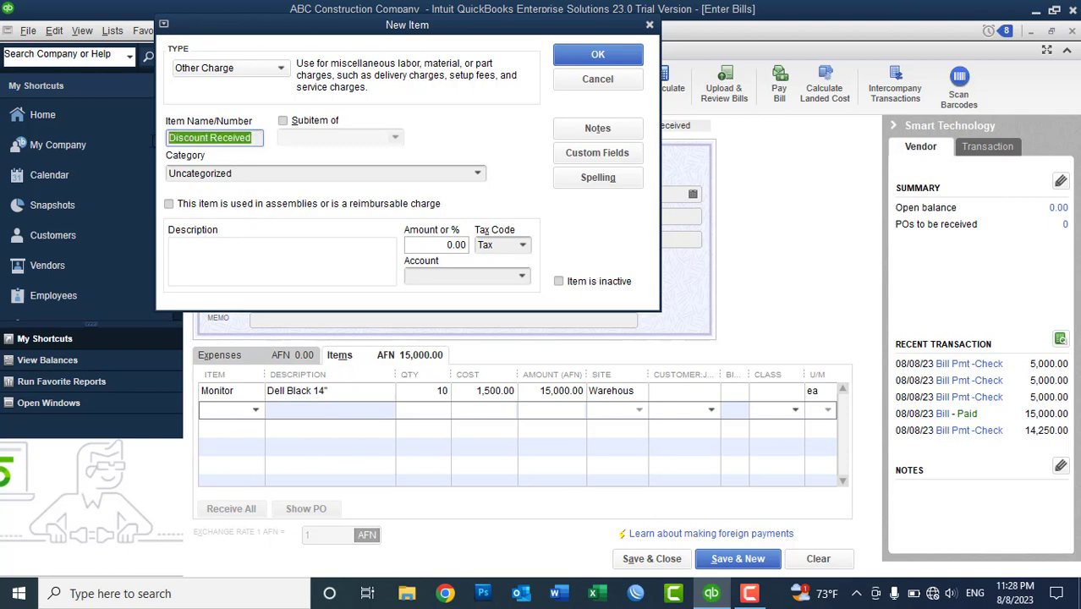
pyautogui.click(241, 254)
pyautogui.hotkey('ctrl', 'v')
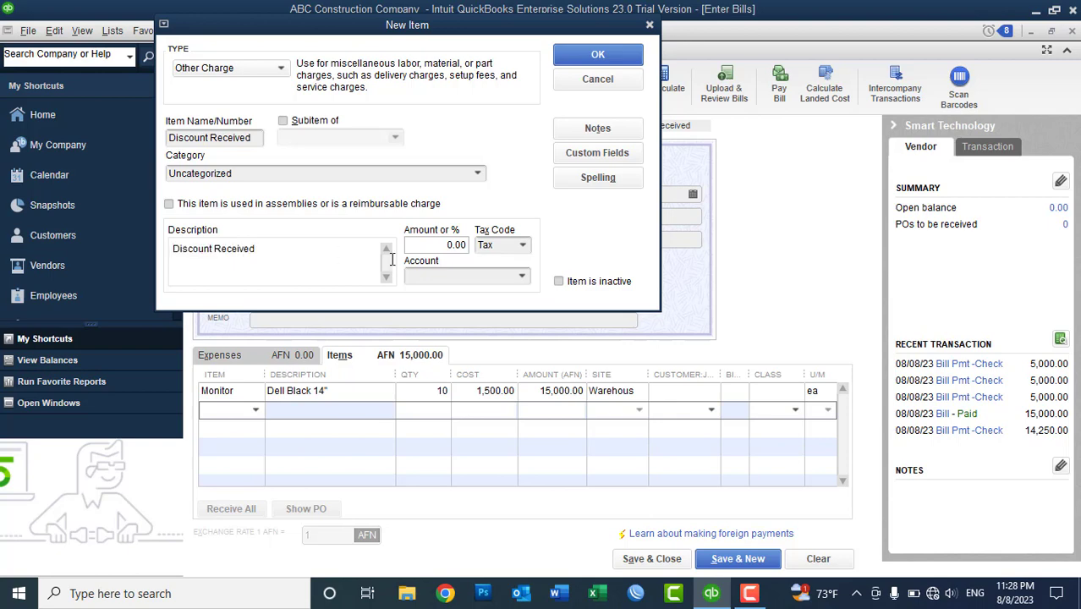
# - Make the item non-taxable, post it to 45400 · Discount Received, and save it
pyautogui.click(448, 245)
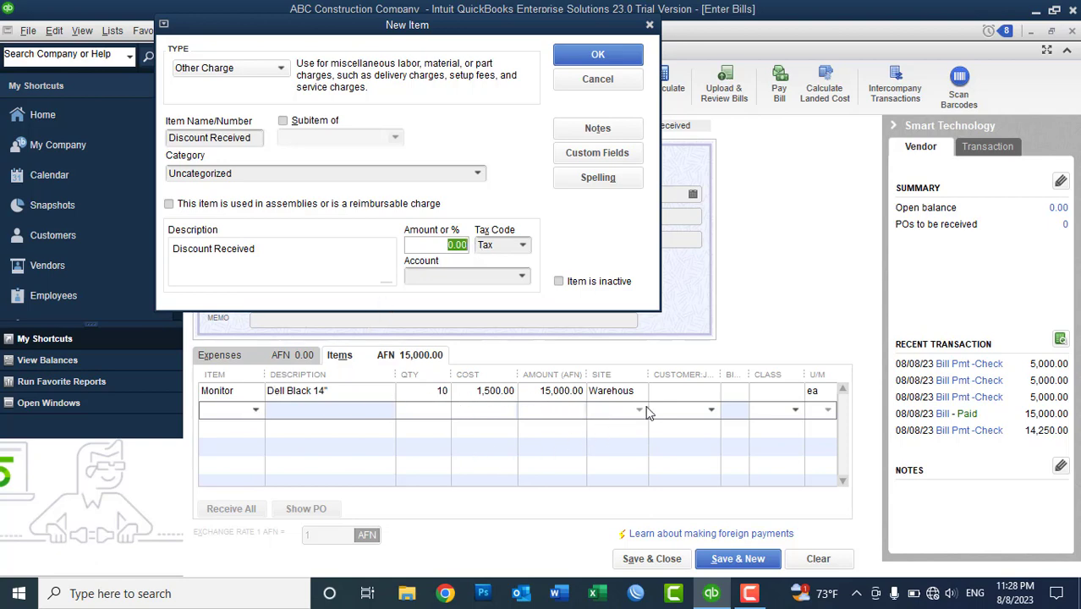
pyautogui.click(523, 245)
pyautogui.click(520, 321)
pyautogui.click(523, 278)
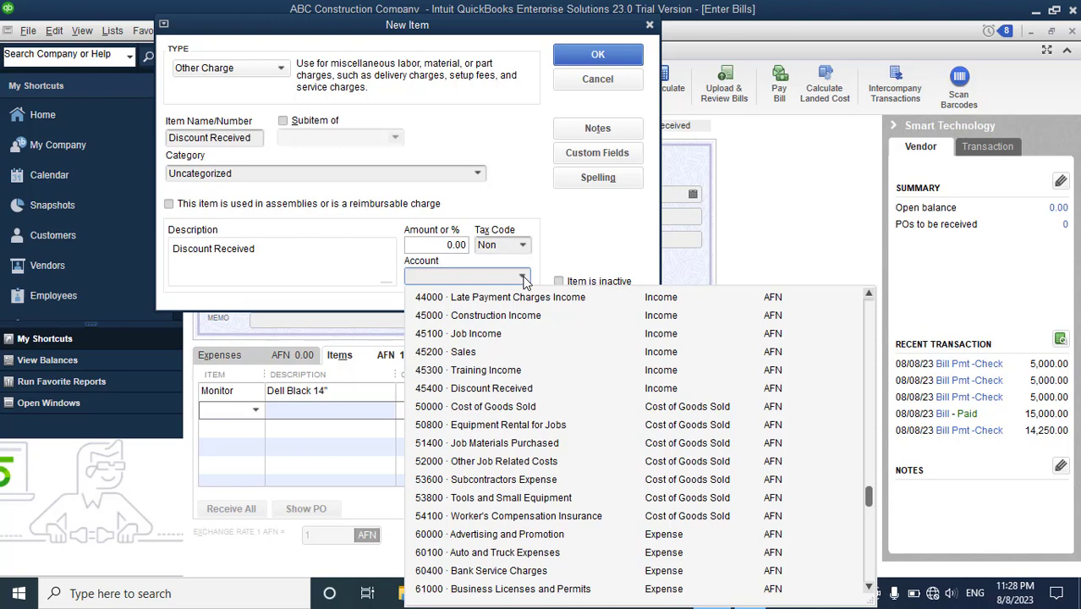
pyautogui.write('Discount Received')
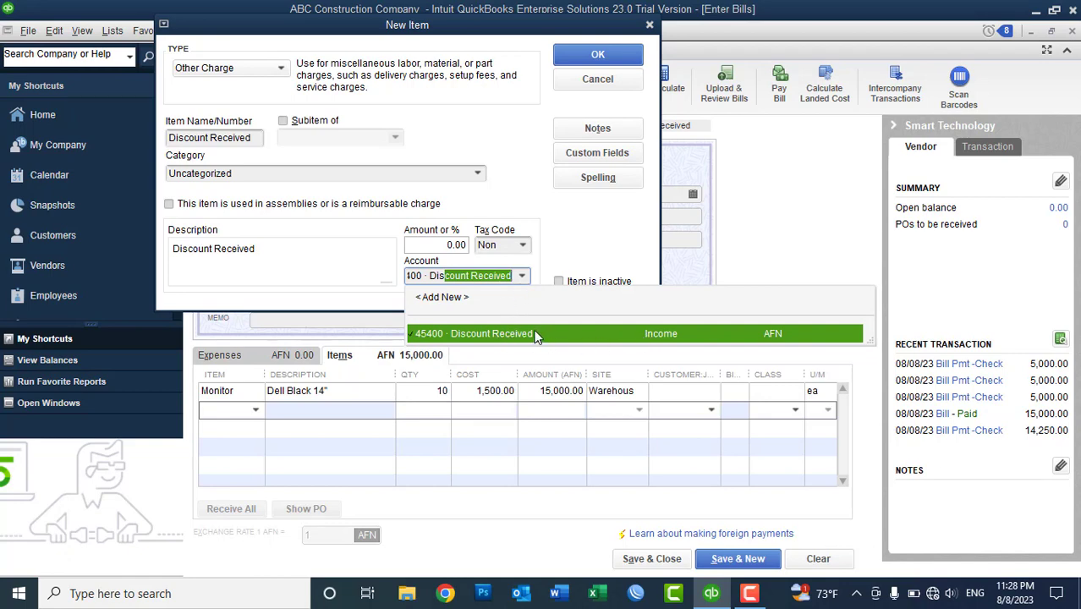
pyautogui.click(508, 333)
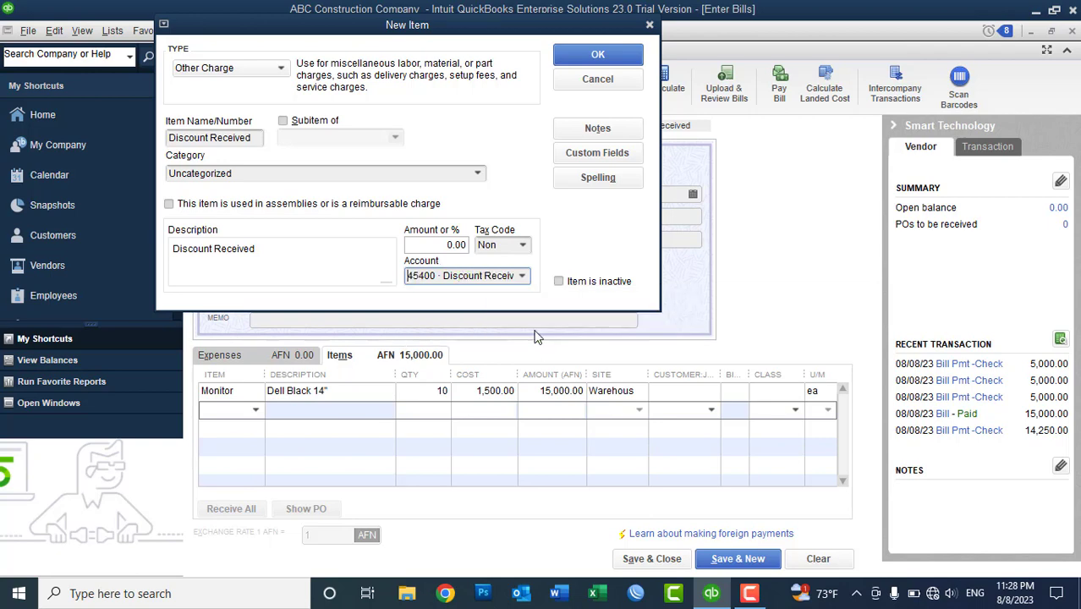
pyautogui.click(592, 55)
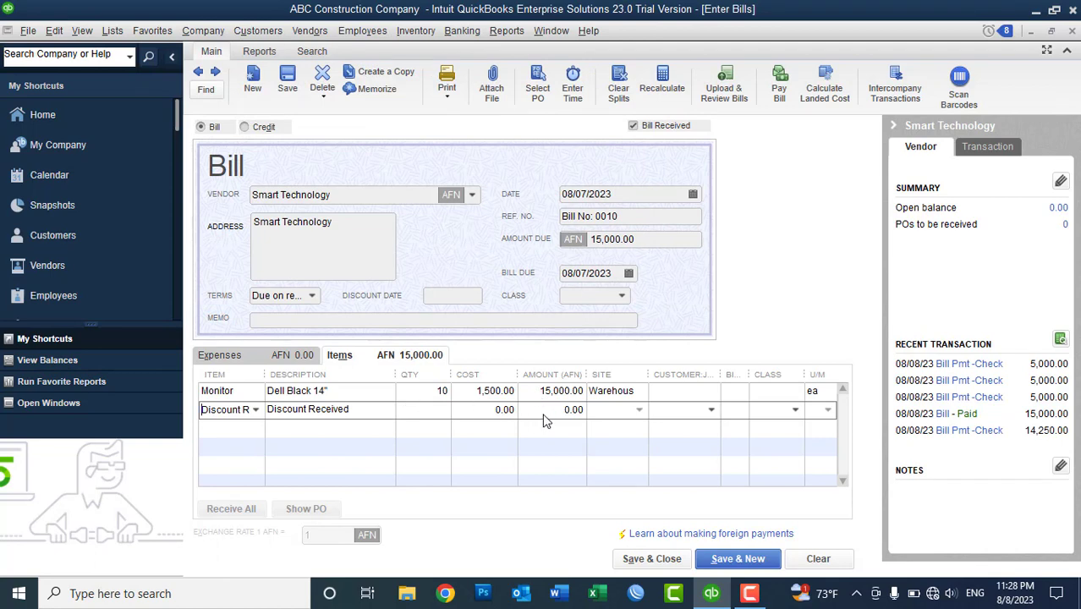
# - Enter -500.00 as the Discount Received line amount, dropping the bill to 14,500.00
pyautogui.click(554, 412)
pyautogui.write('-500')
pyautogui.press('Tab')
# - Replace the discount amount with -10%, which triggers a percentages-not-allowed warning
pyautogui.moveTo(542, 412); pyautogui.dragTo(587, 412)
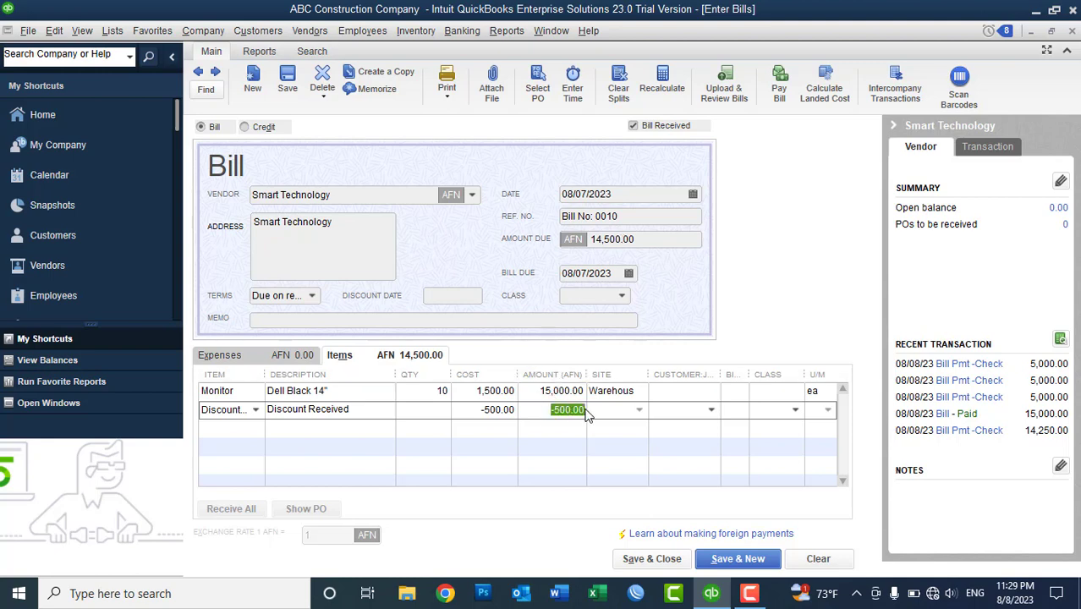
pyautogui.write('-10%')
pyautogui.press('Tab')
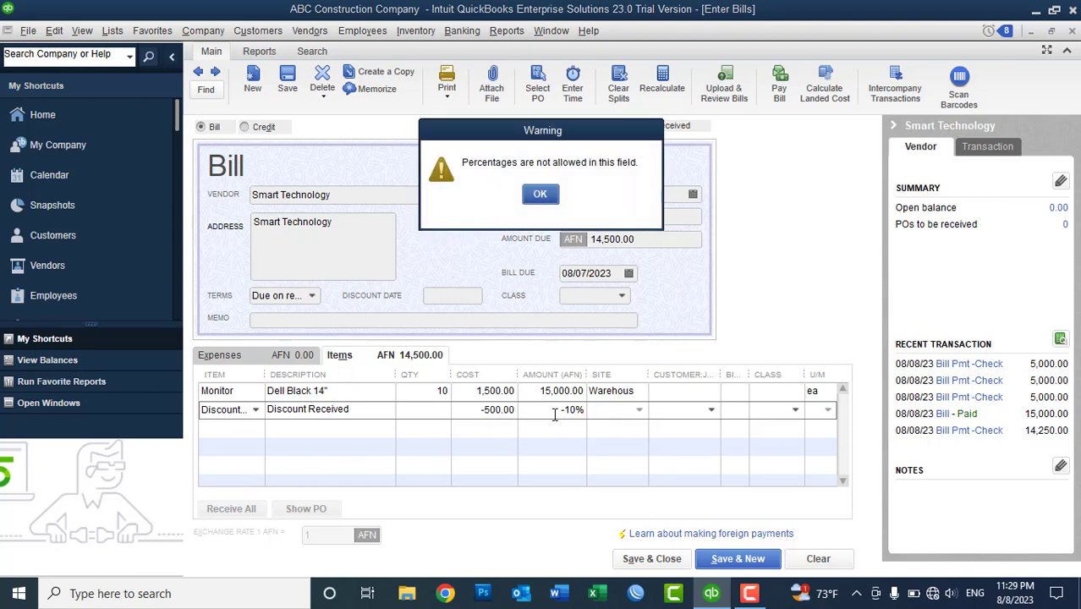
# - Dismiss the warning and set the discount to -1,500.00 using 15000*10/100
pyautogui.click(542, 195)
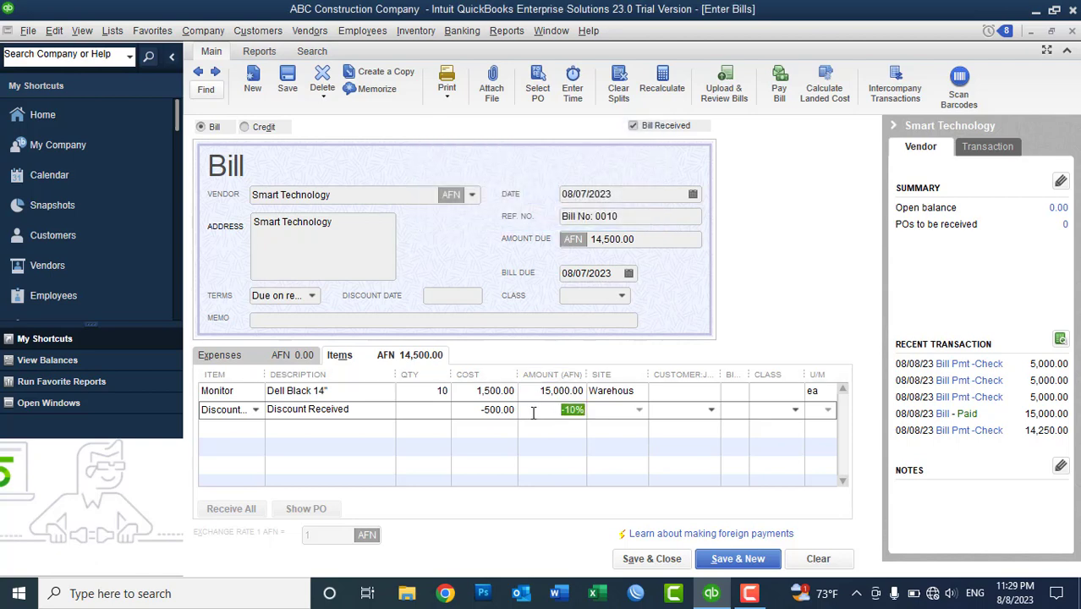
pyautogui.write('15000*10/10')
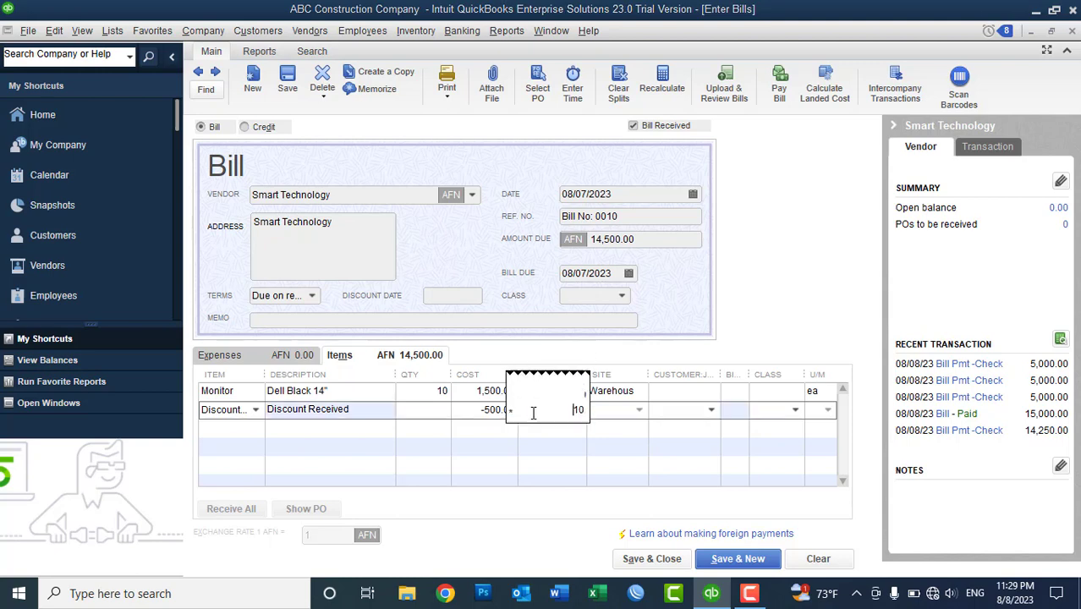
pyautogui.write('0')
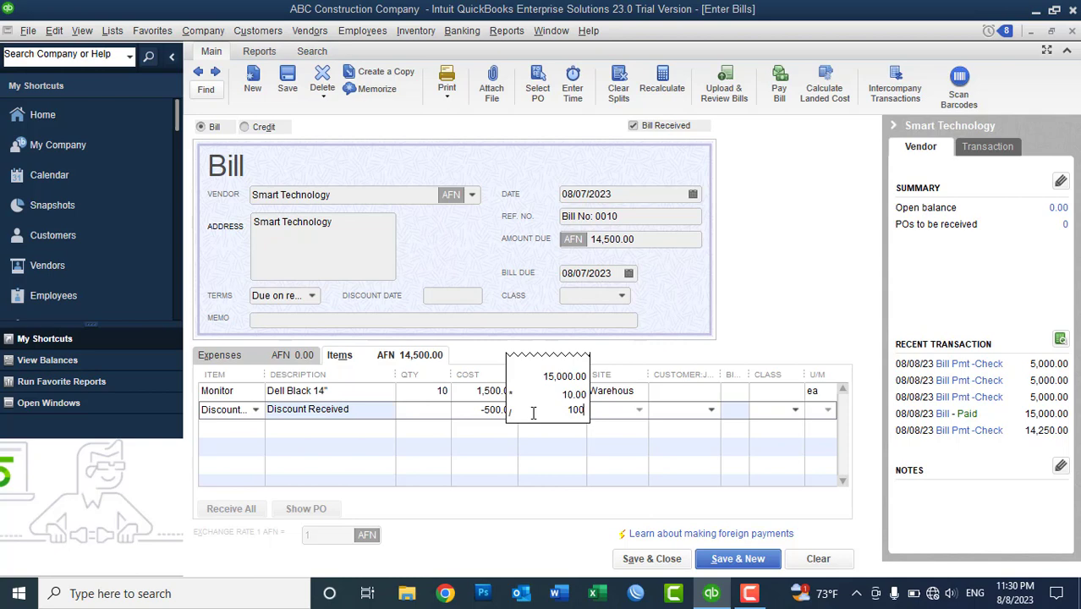
pyautogui.press('Return')
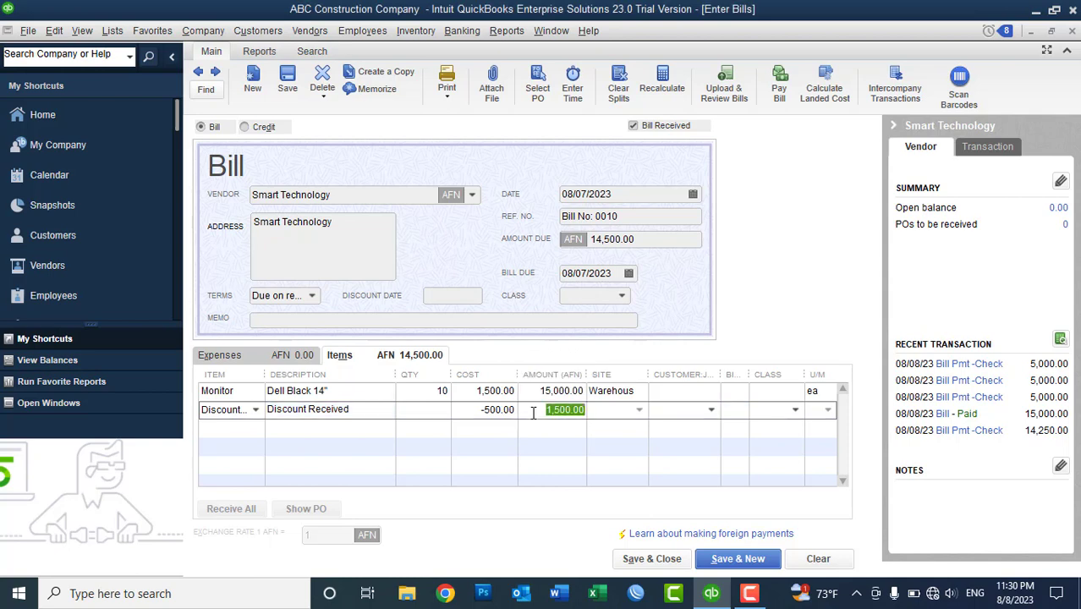
pyautogui.click(535, 412)
pyautogui.write('-')
pyautogui.press('Tab')
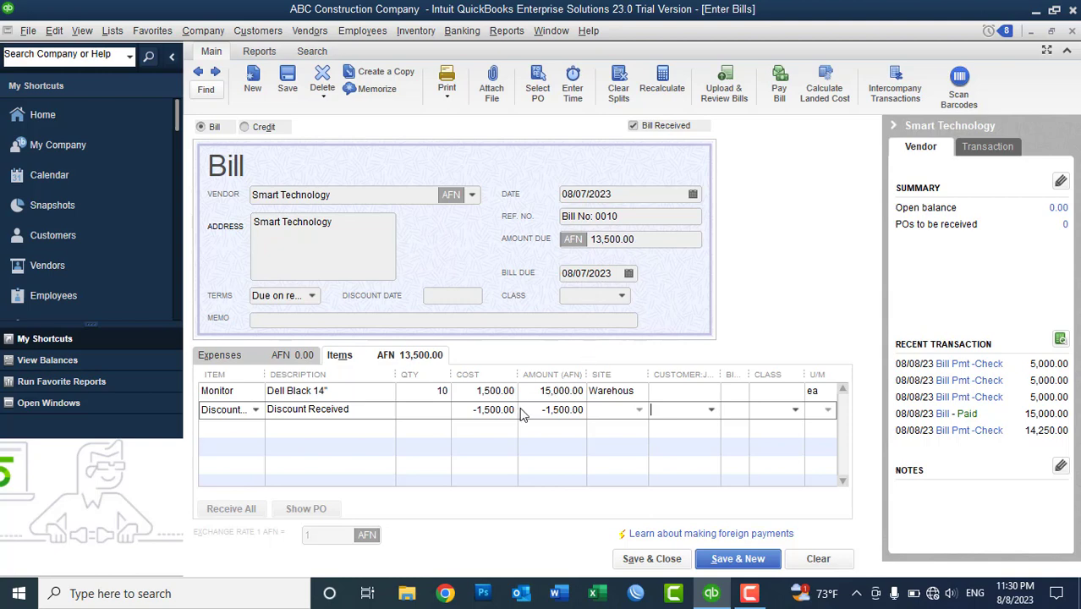
# - Recalculate the discount as 15000*.05 and make it -750.00
pyautogui.moveTo(524, 412); pyautogui.dragTo(595, 408)
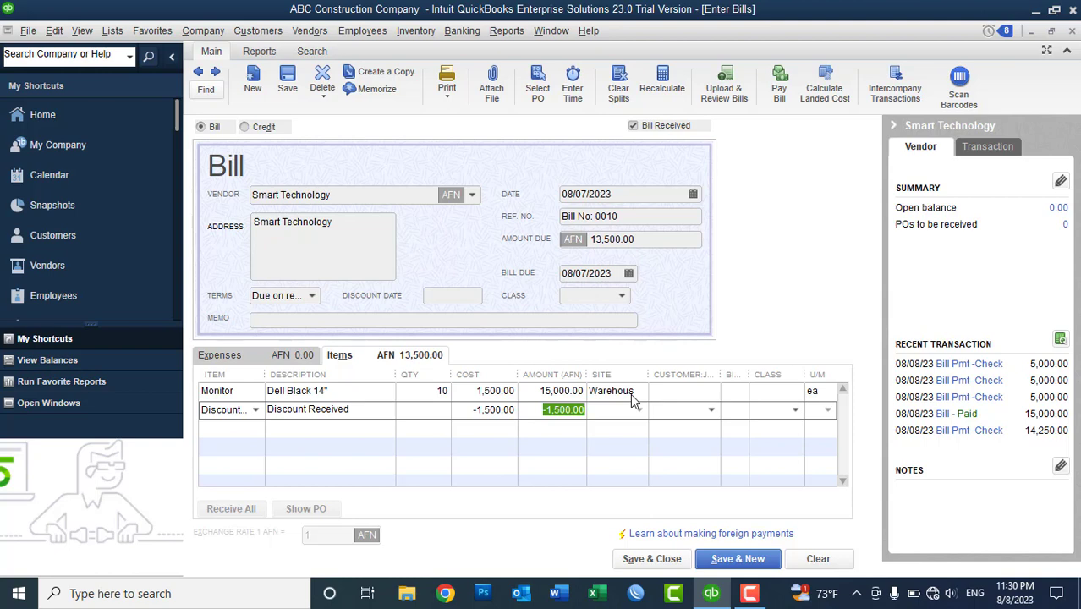
pyautogui.write('15000*')
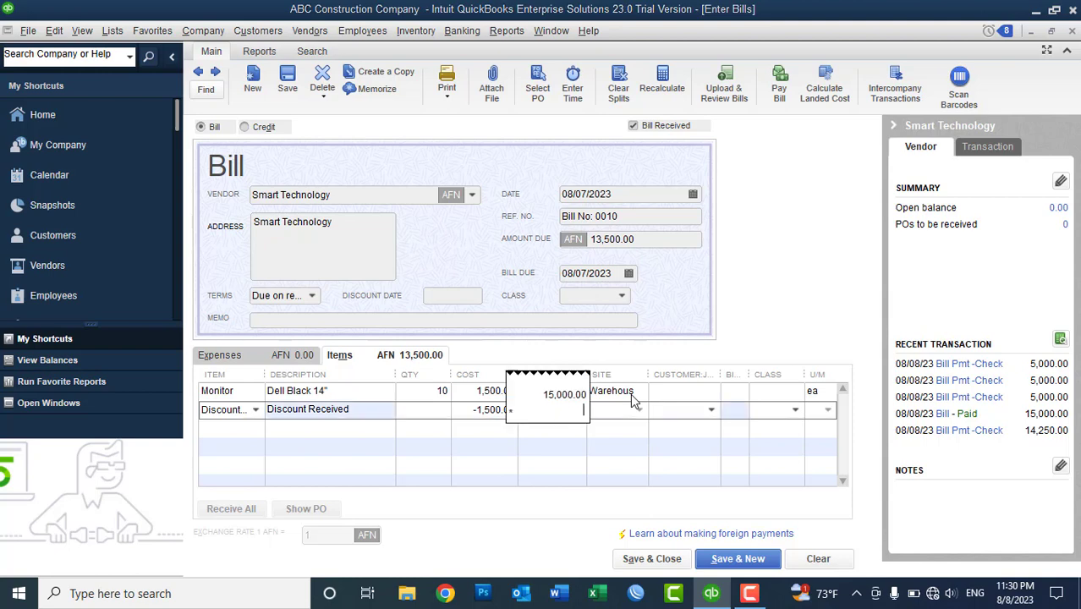
pyautogui.write('.05')
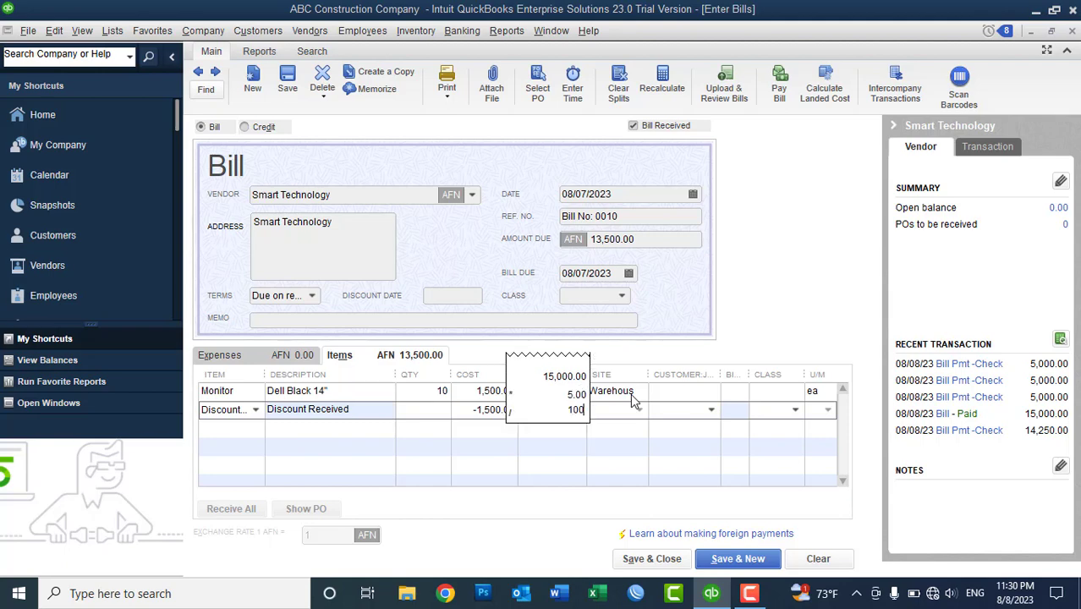
pyautogui.press('Return')
pyautogui.click(536, 412)
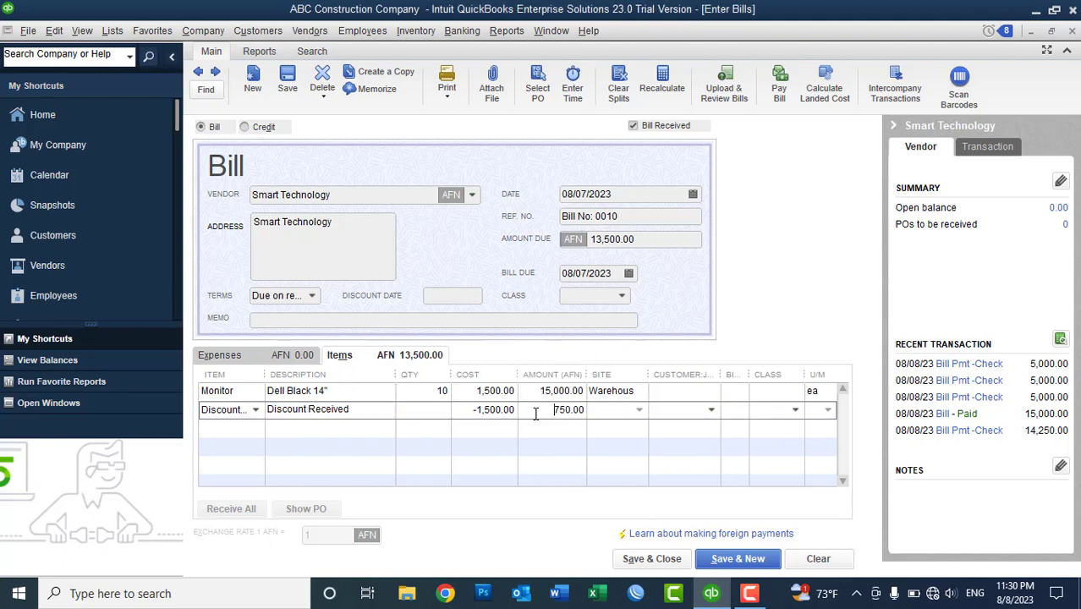
pyautogui.write('-')
pyautogui.press('Tab')
# - Save and close the 14,250.00 bill, keeping the changed terms and ignoring unassigned classes
pyautogui.click(642, 560)
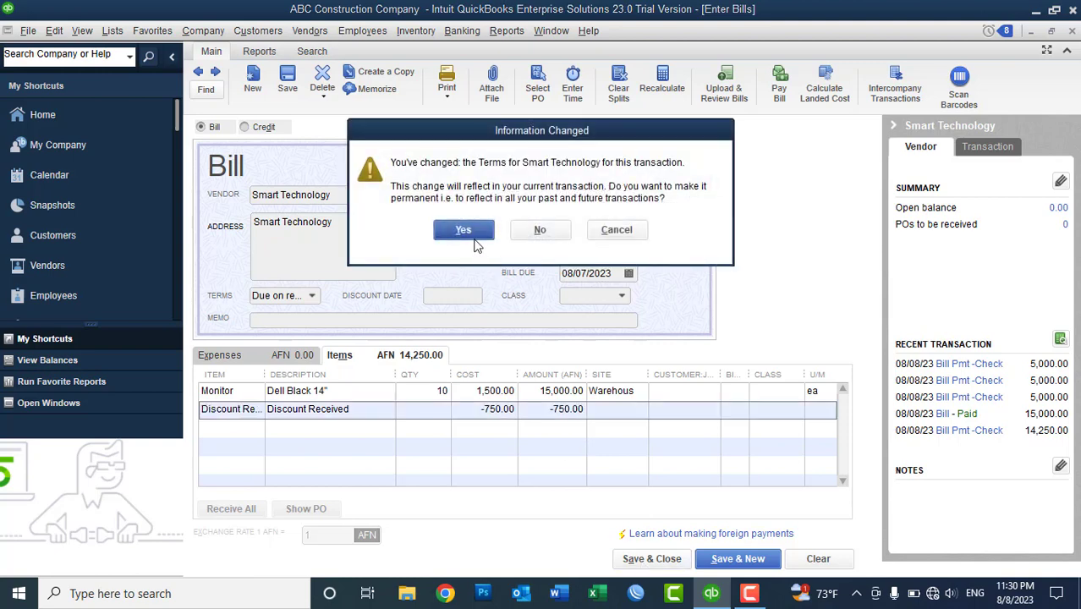
pyautogui.click(471, 227)
pyautogui.click(482, 219)
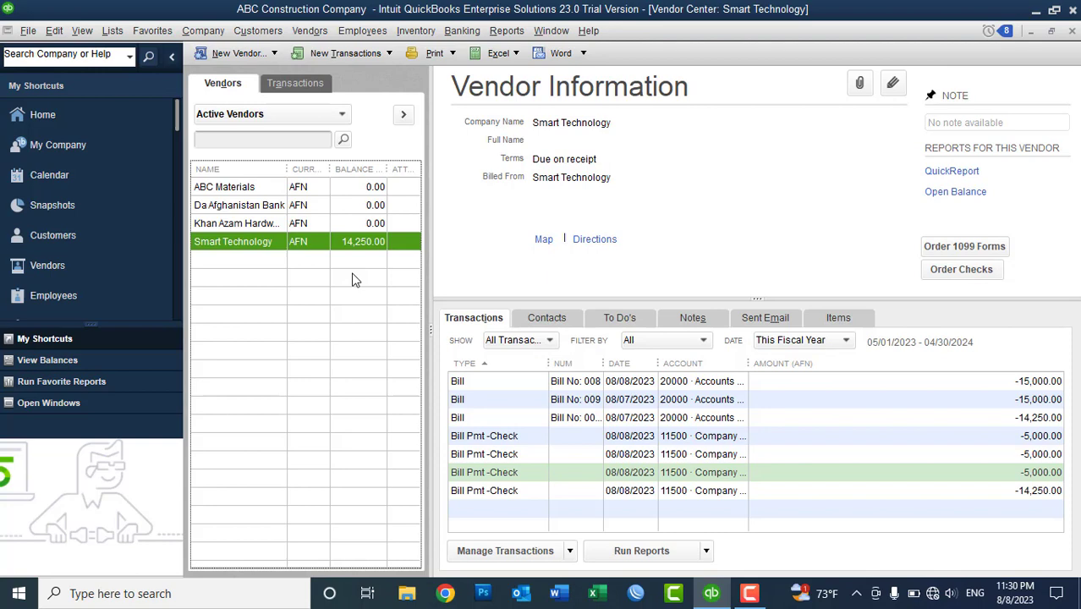
pyautogui.click(309, 37)
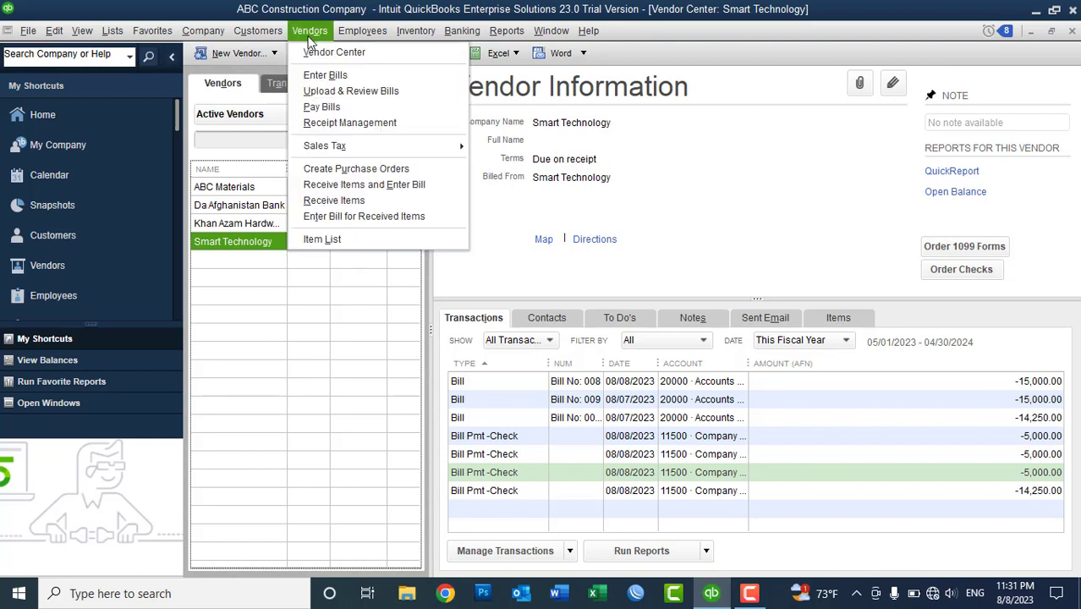
# - Pay Smart Technology's 14,250.00 bill from account 11500 via Pay Bills
pyautogui.click(328, 107)
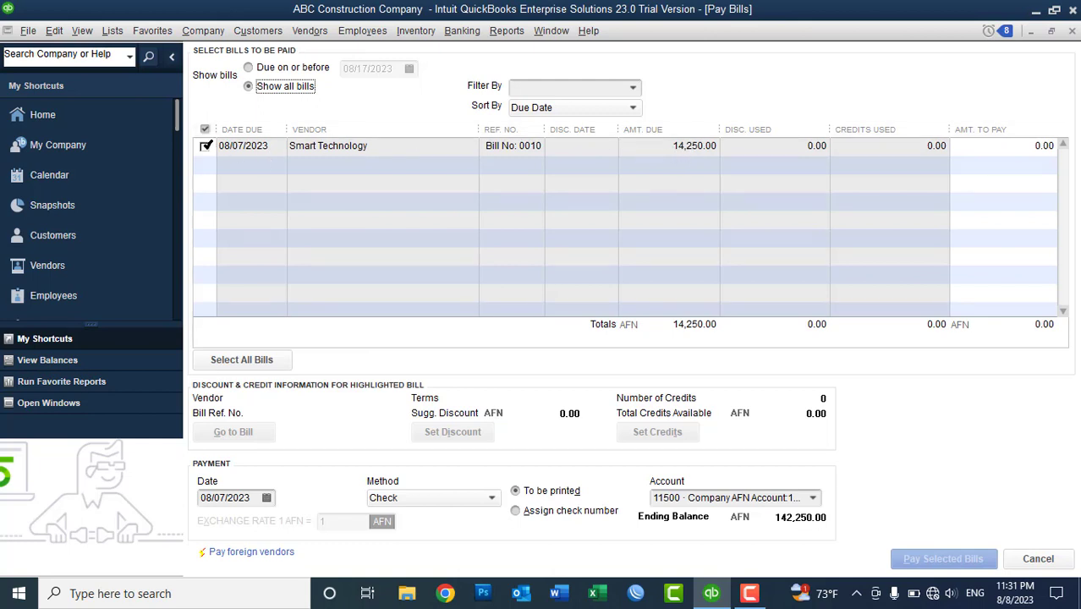
pyautogui.click(205, 146)
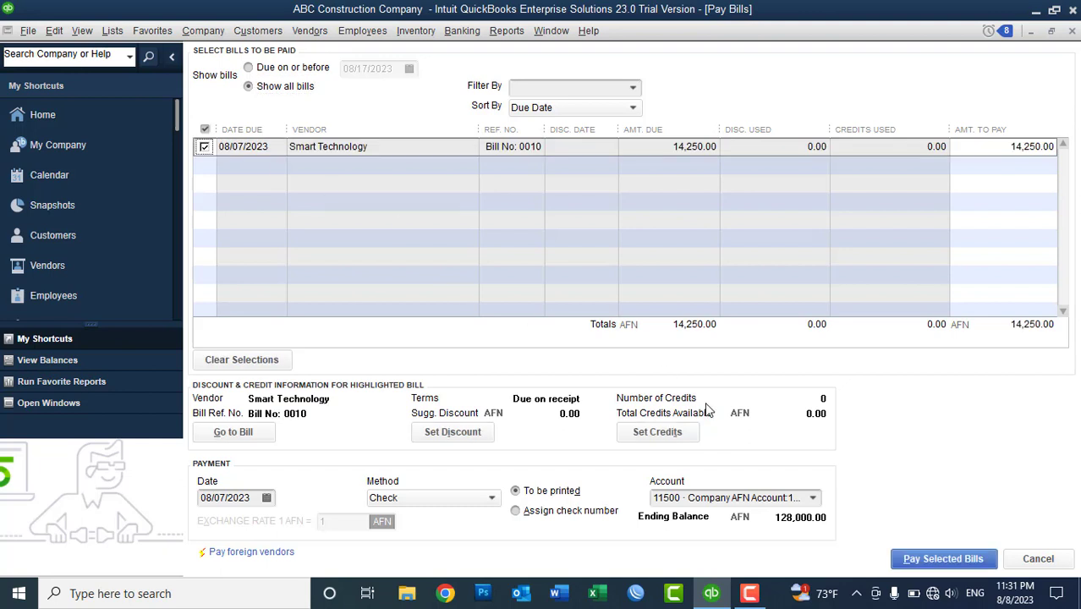
pyautogui.click(812, 499)
pyautogui.click(813, 499)
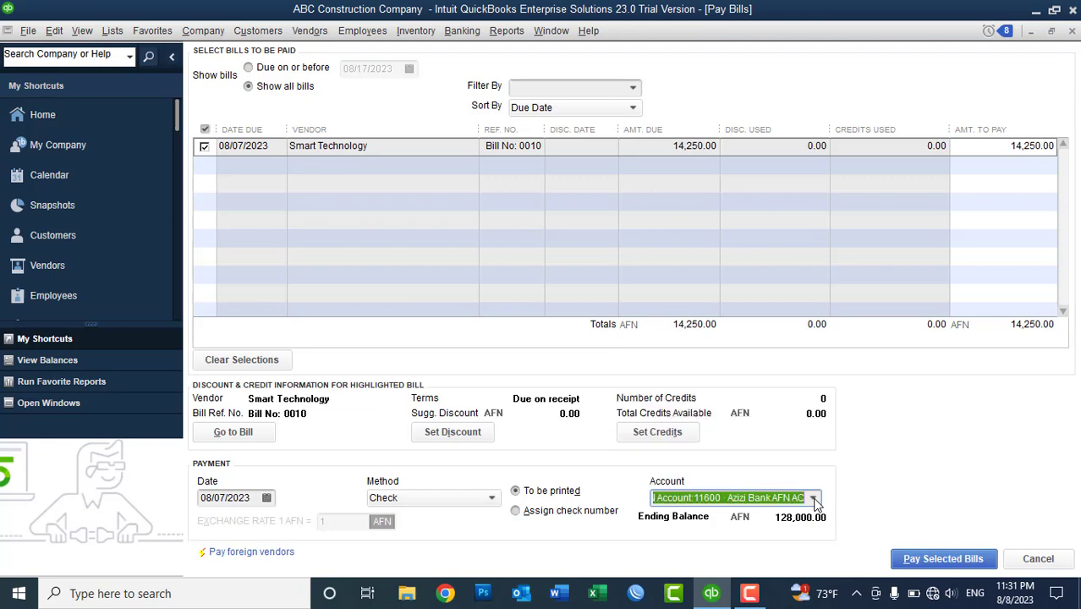
pyautogui.click(913, 565)
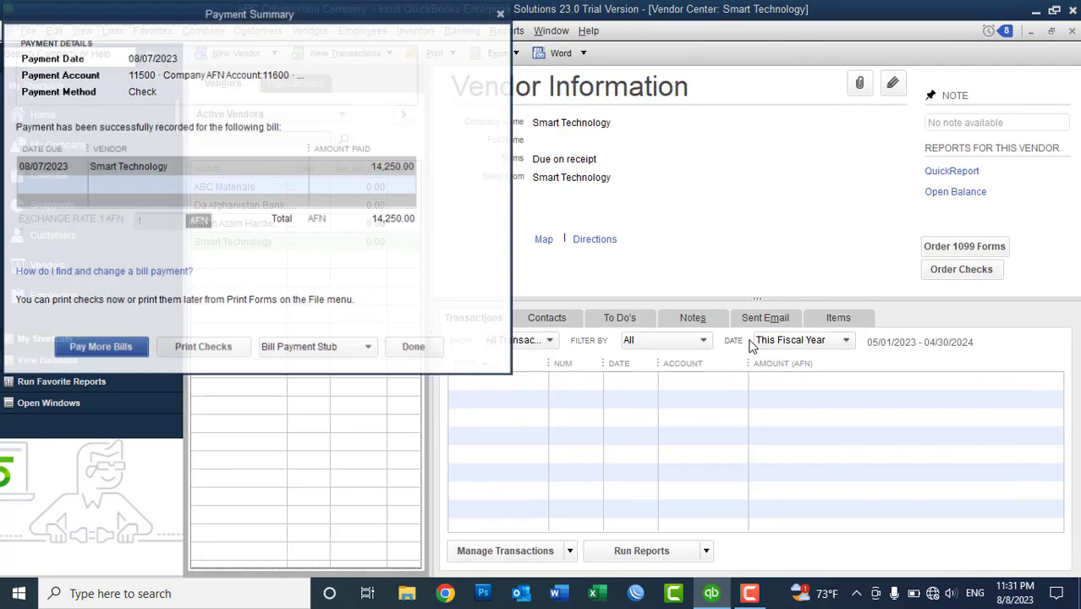
pyautogui.click(415, 348)
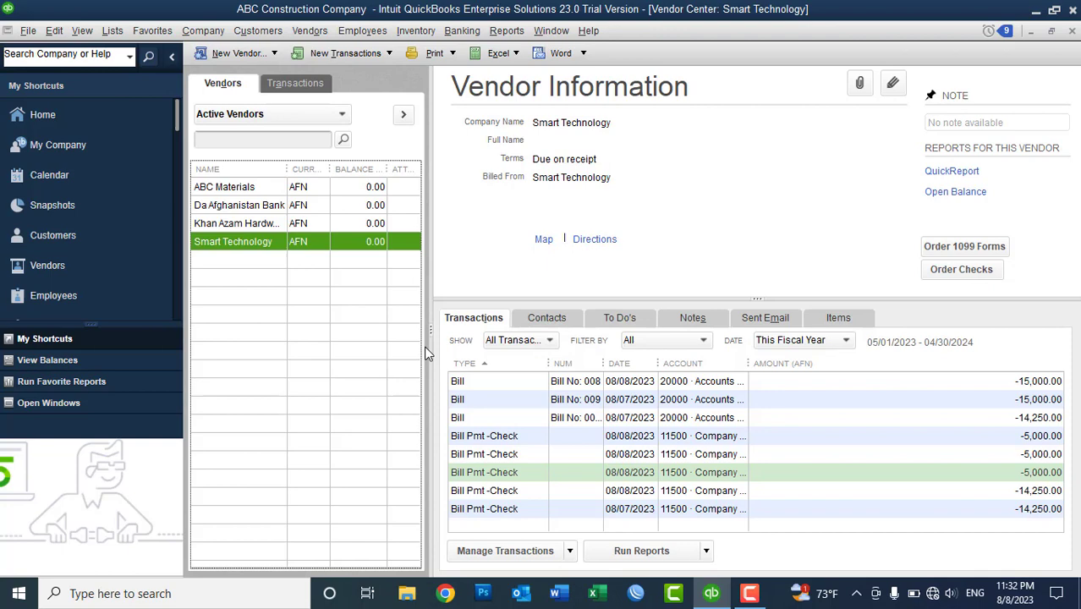
# - Start a new vendor record and enter the vendor's name
pyautogui.click(229, 52)
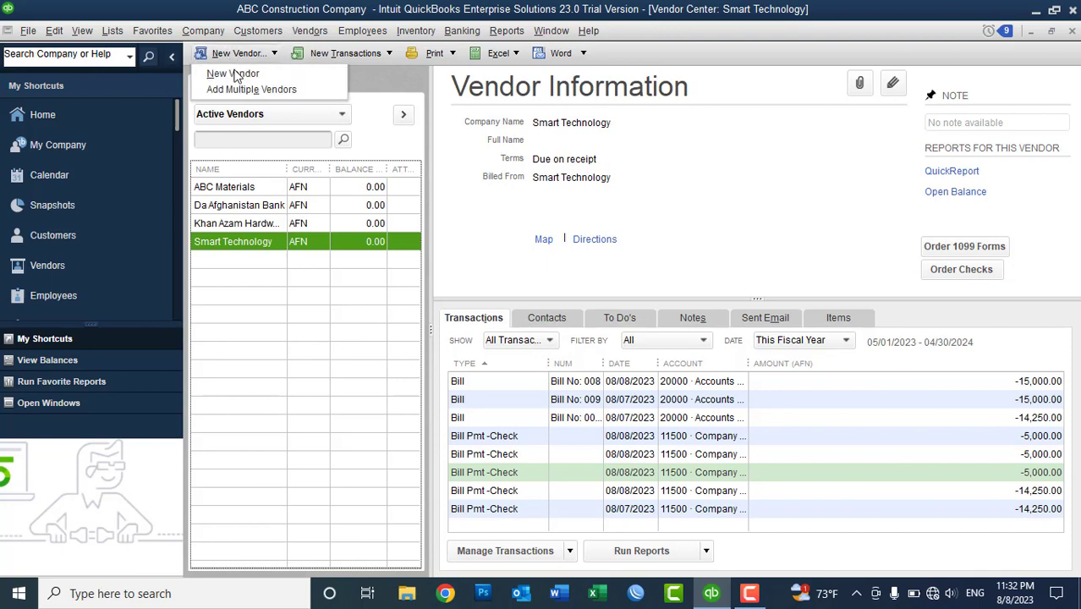
pyautogui.click(235, 75)
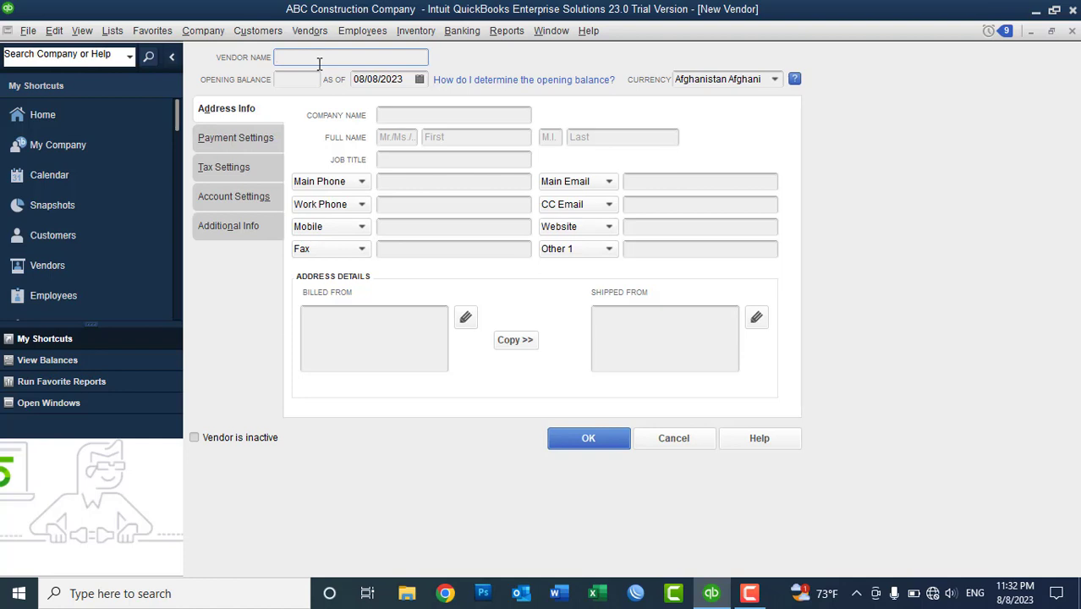
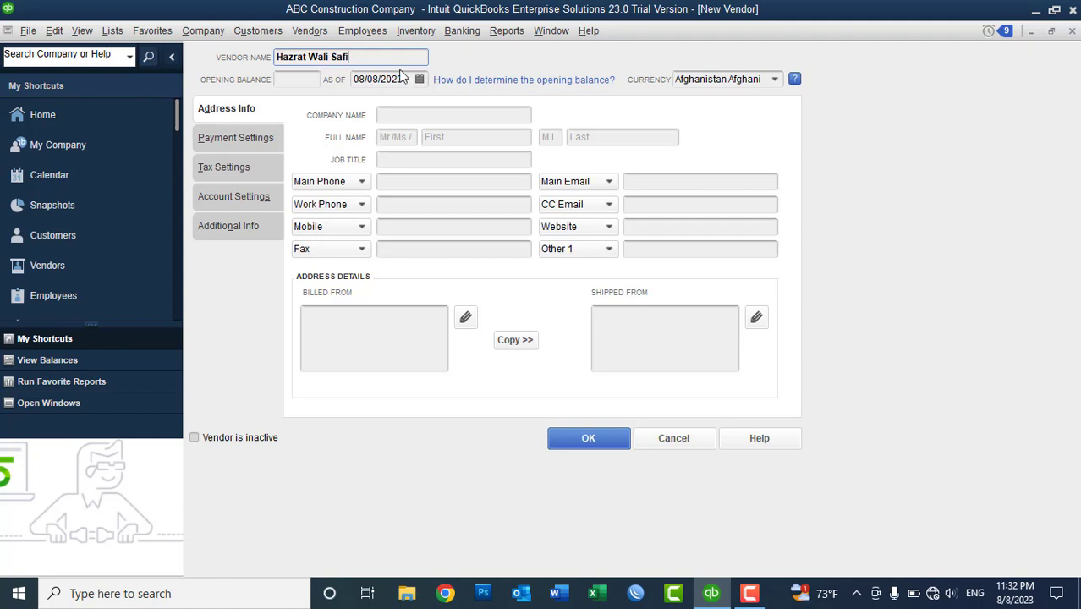
# - Copy the vendor's name into Company Name with 'Company' appended
pyautogui.tripleClick(294, 57)
pyautogui.hotkey('ctrl', 'c')
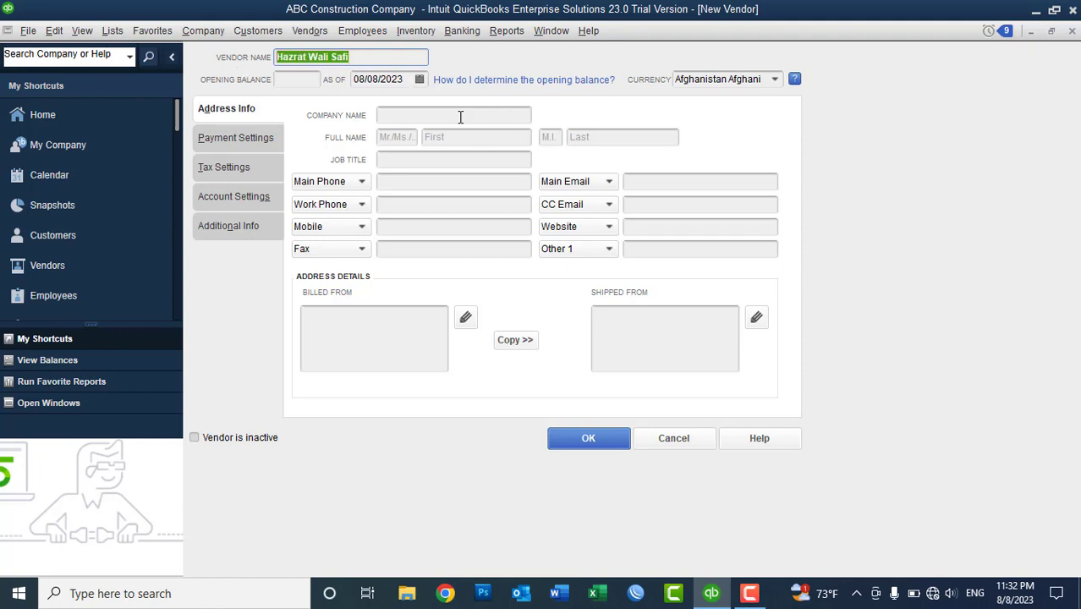
pyautogui.click(458, 114)
pyautogui.hotkey('ctrl', 'v')
pyautogui.write('Company')
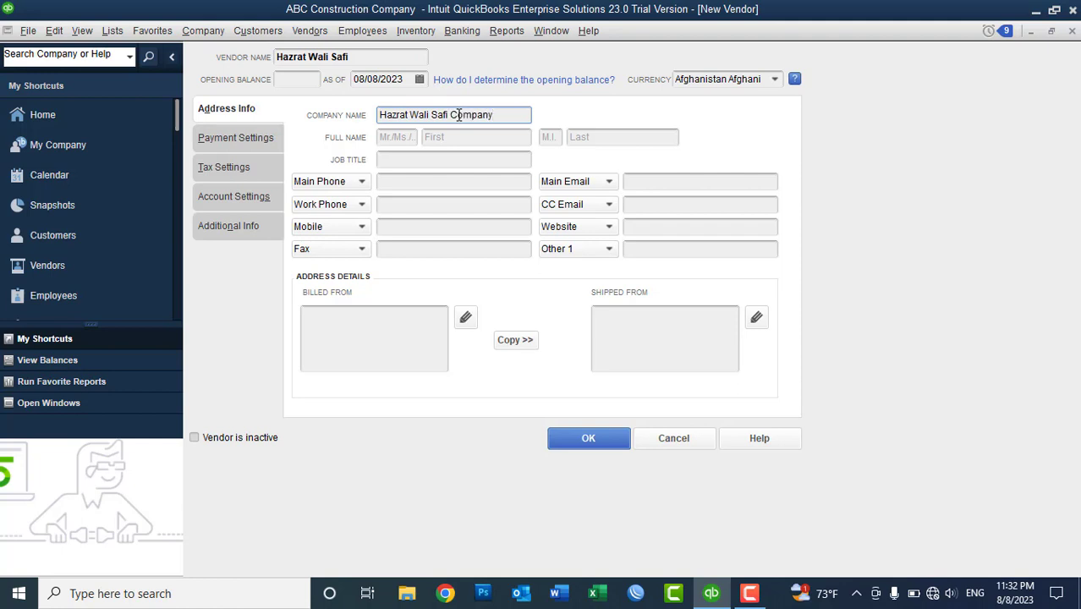
pyautogui.click(287, 80)
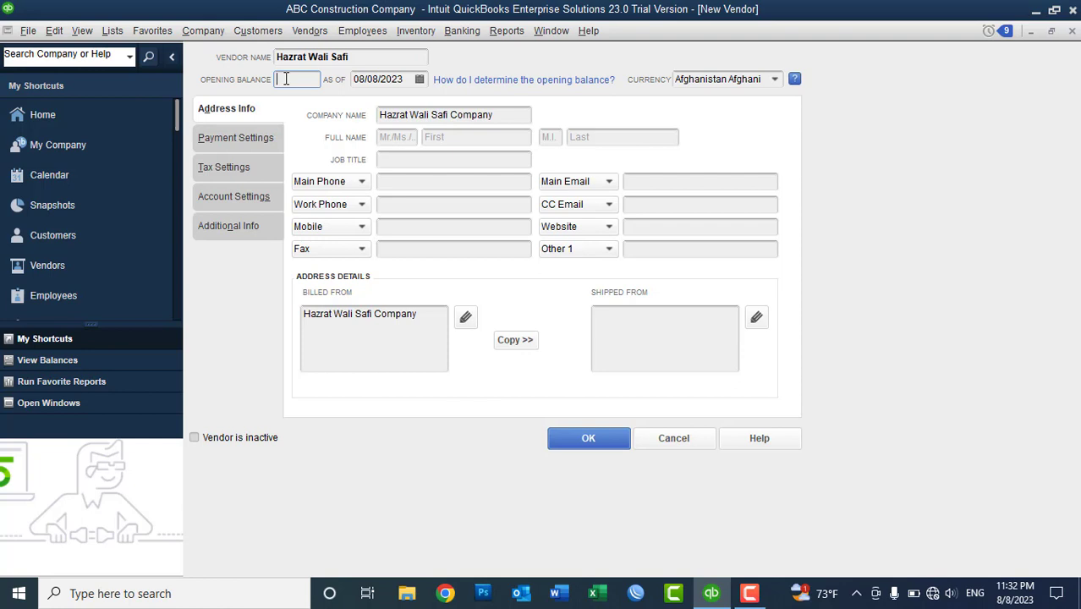
# - Set the As Of date to 08/01/2023 and enter a -20000 opening balance
pyautogui.click(420, 79)
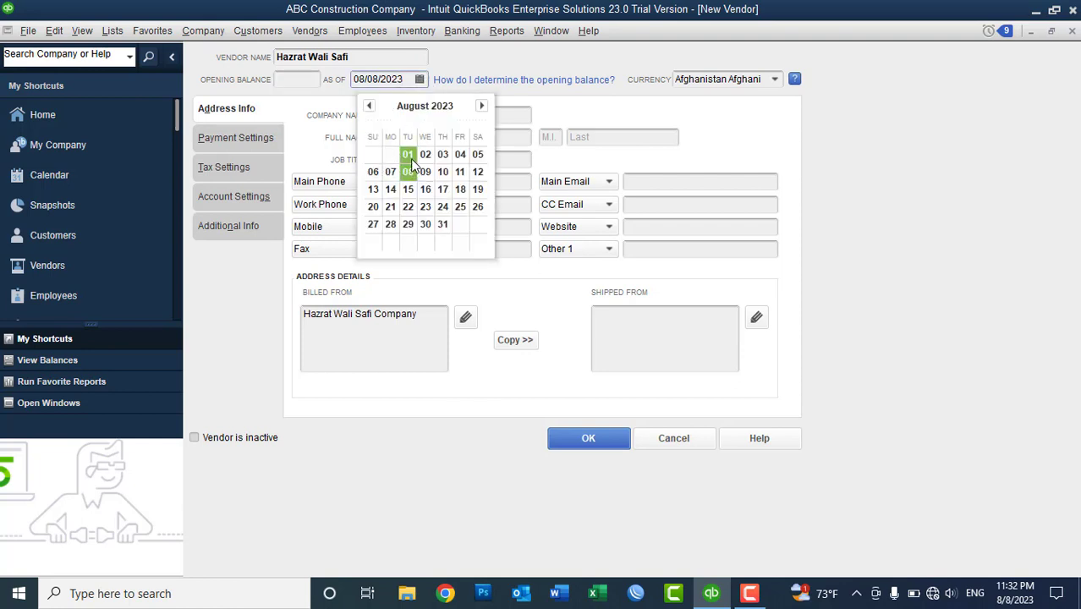
pyautogui.click(408, 155)
pyautogui.click(309, 82)
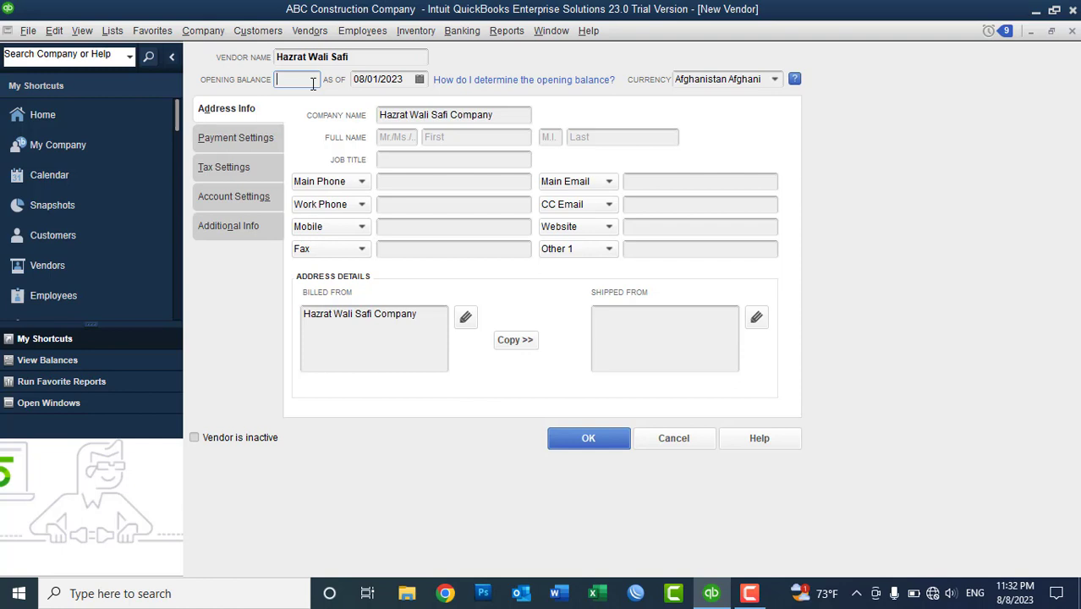
pyautogui.write('-20000')
pyautogui.press('Tab')
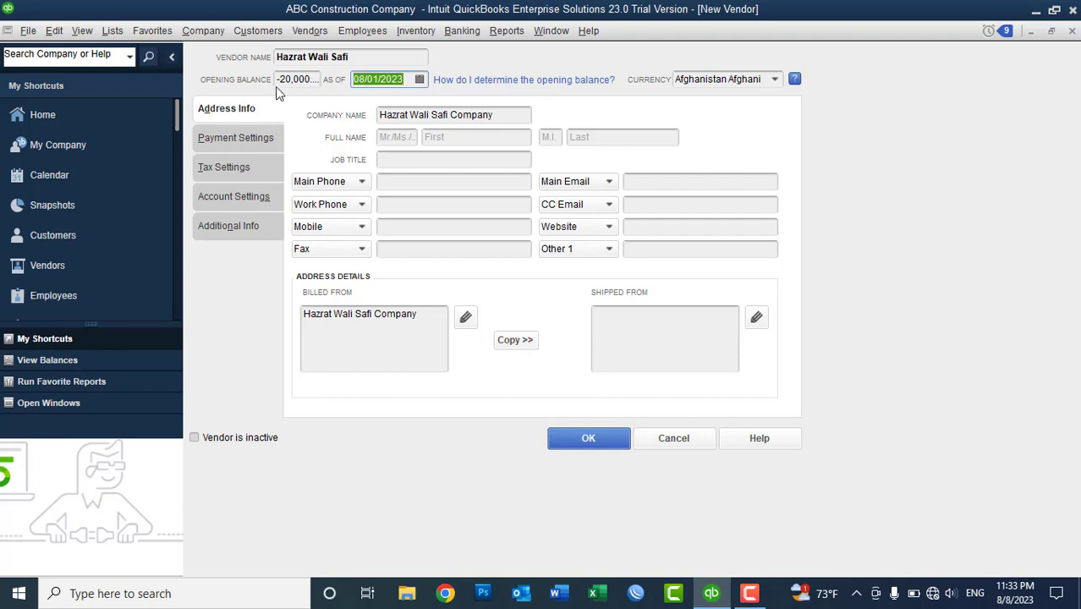
# - Correct the opening balance to 20,000.00, then cancel the new vendor record
pyautogui.click(277, 80)
pyautogui.press('Delete')
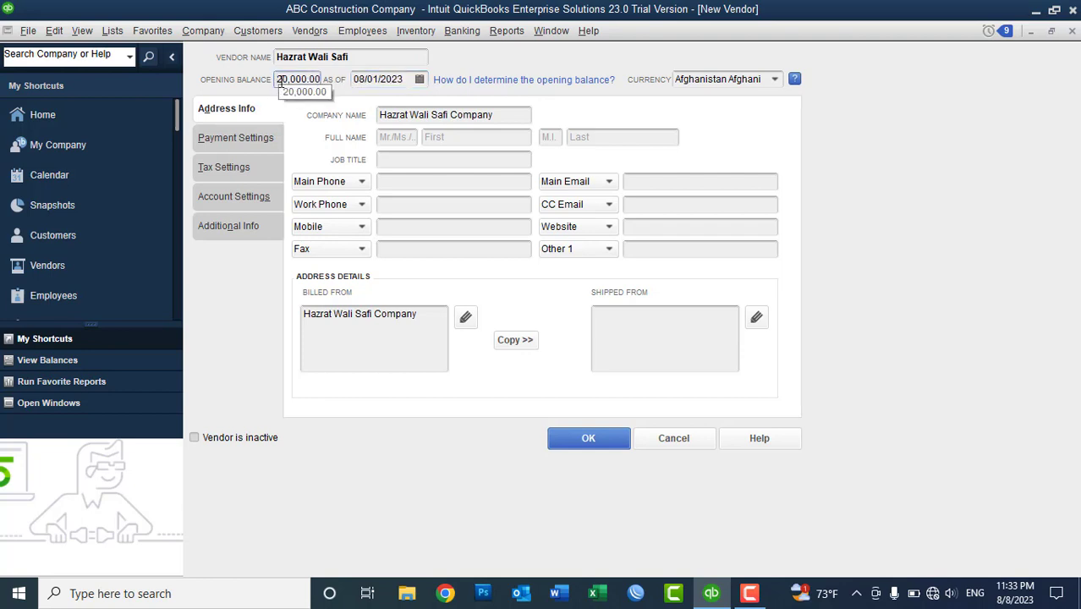
pyautogui.press('Tab')
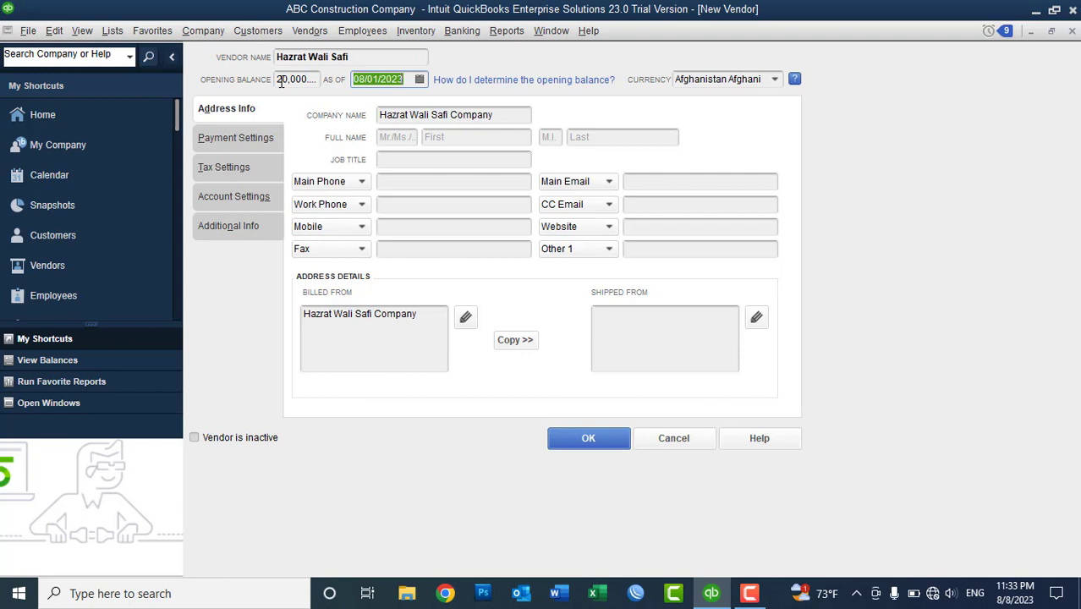
pyautogui.click(664, 436)
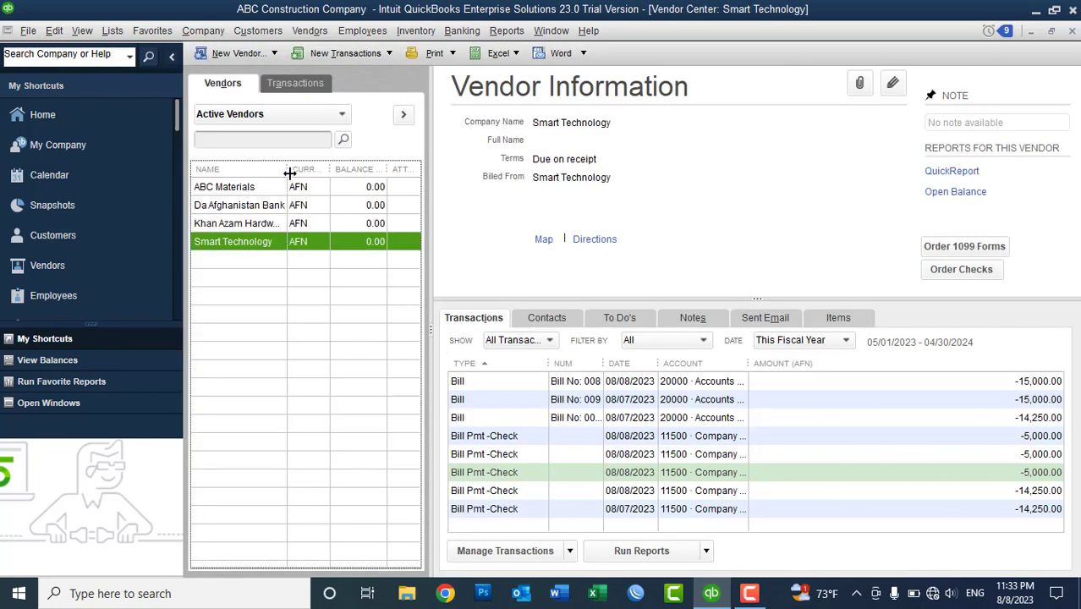
pyautogui.moveTo(287, 169); pyautogui.dragTo(306, 169)
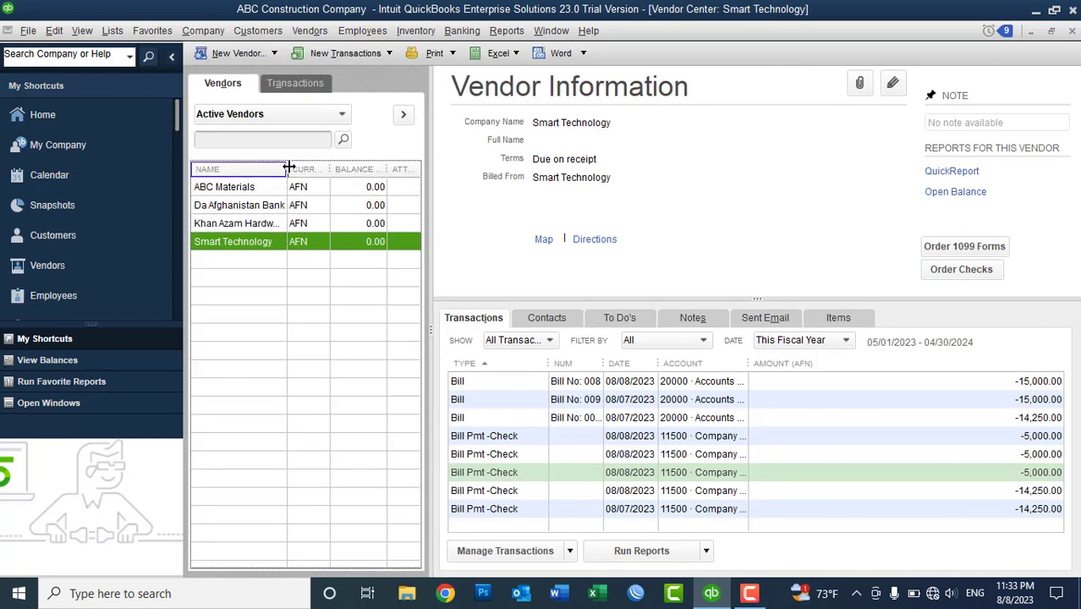
pyautogui.doubleClick(253, 244)
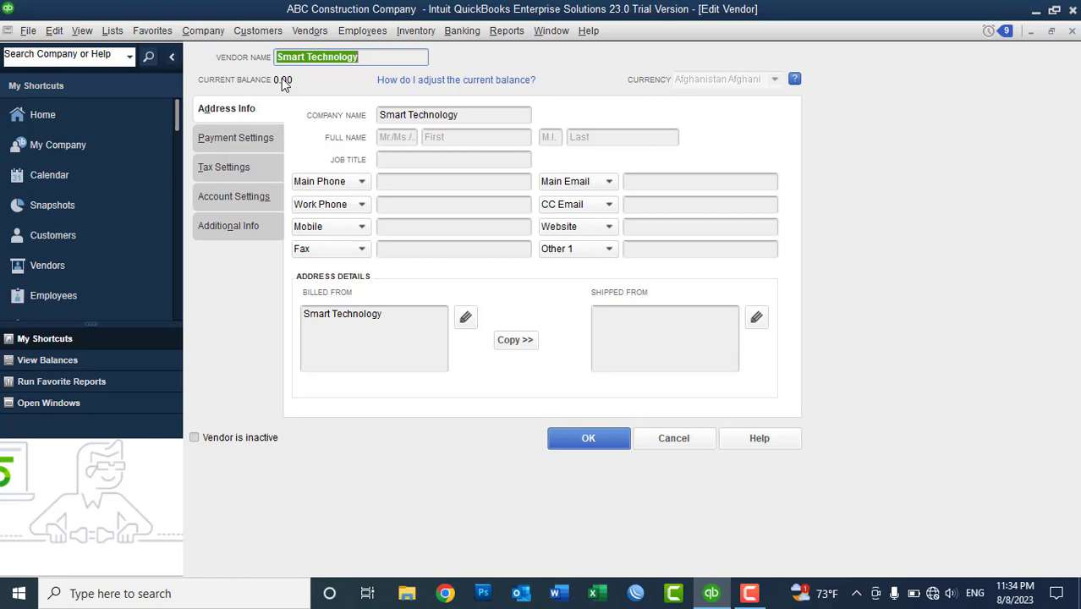
pyautogui.click(660, 438)
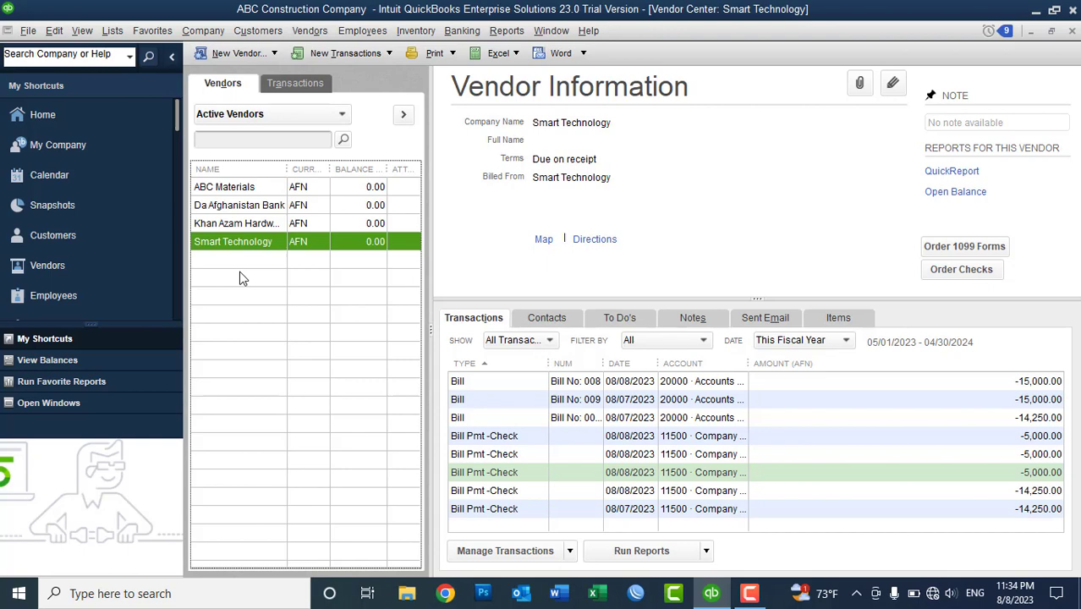
pyautogui.click(311, 30)
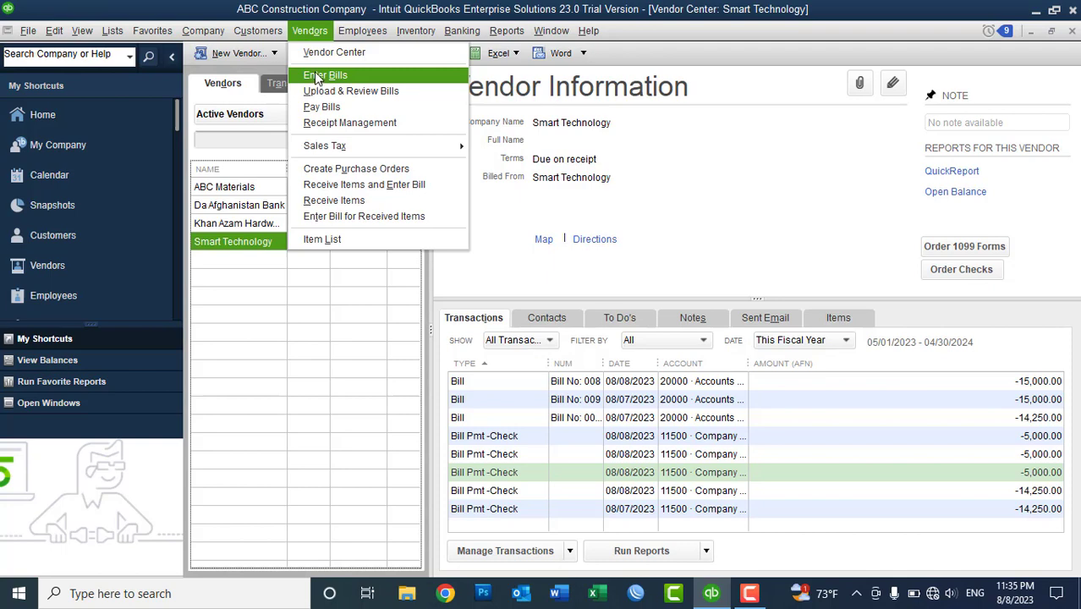
pyautogui.click(316, 78)
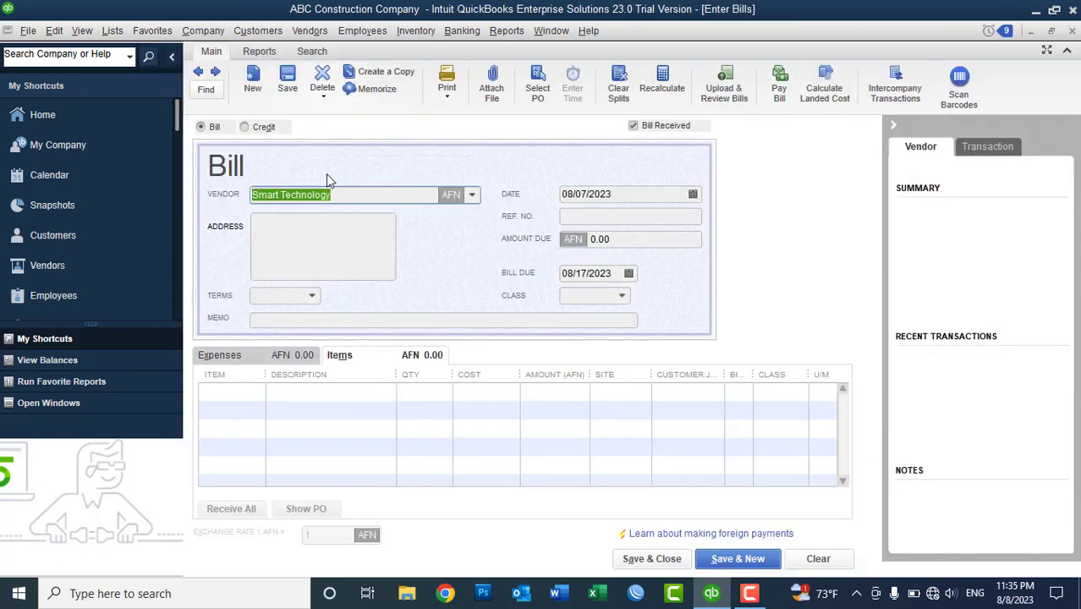
pyautogui.click(341, 194)
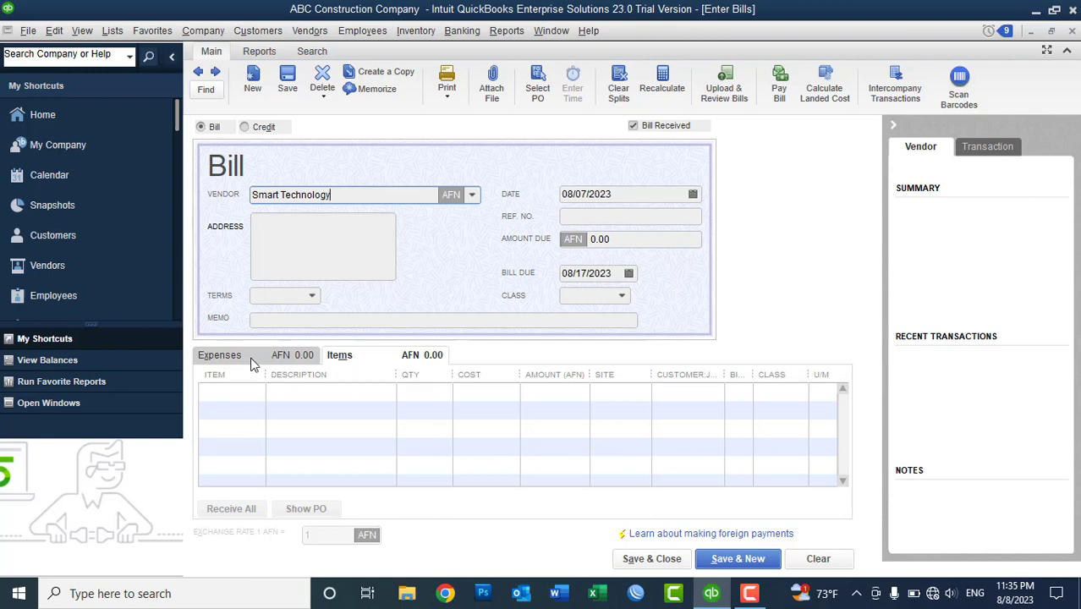
pyautogui.click(250, 362)
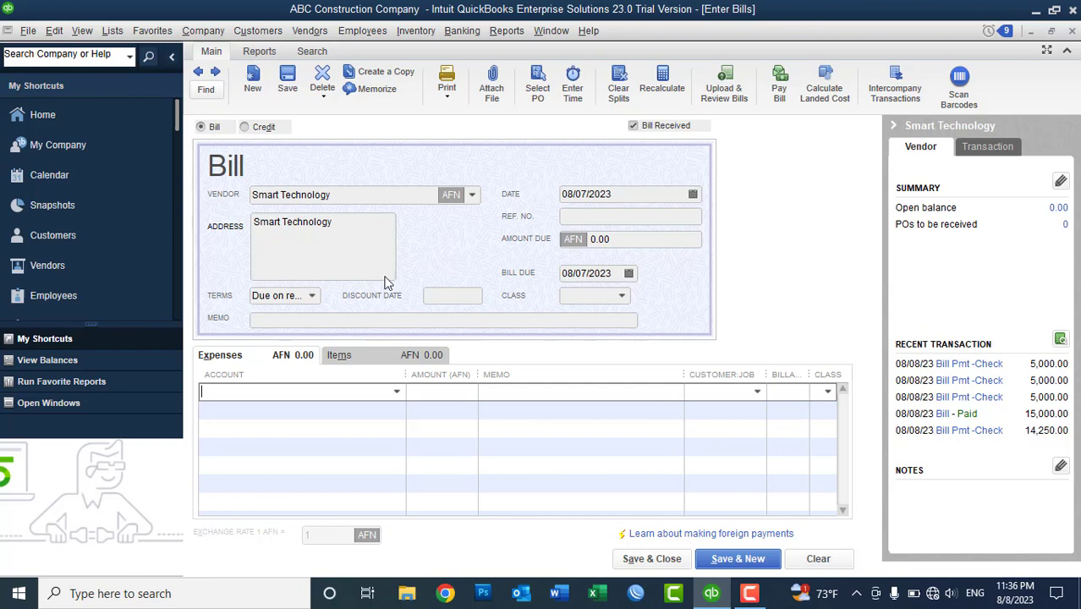
pyautogui.click(1074, 32)
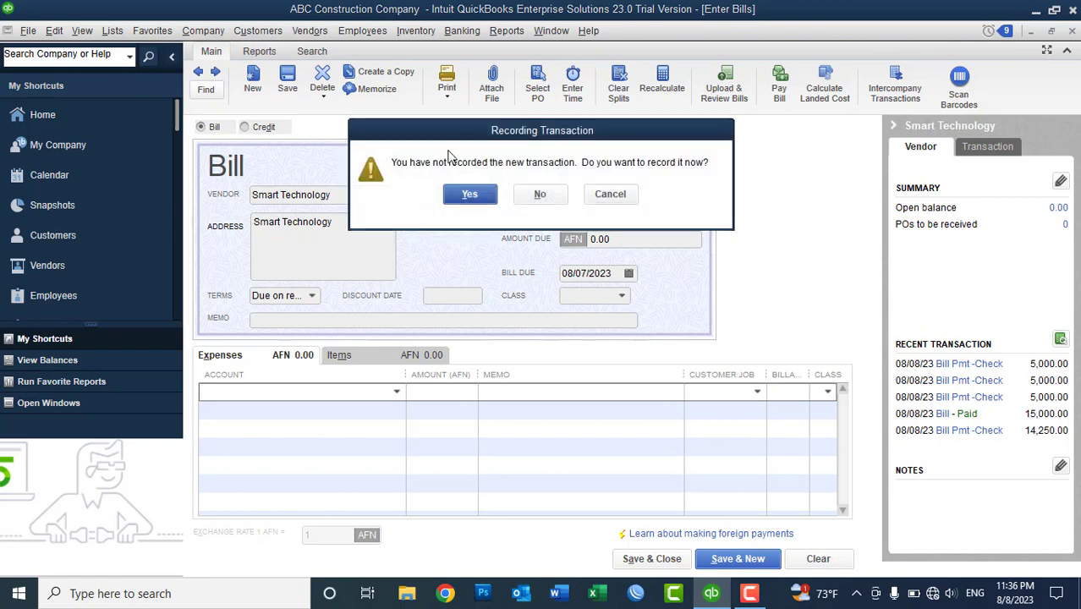
pyautogui.click(540, 196)
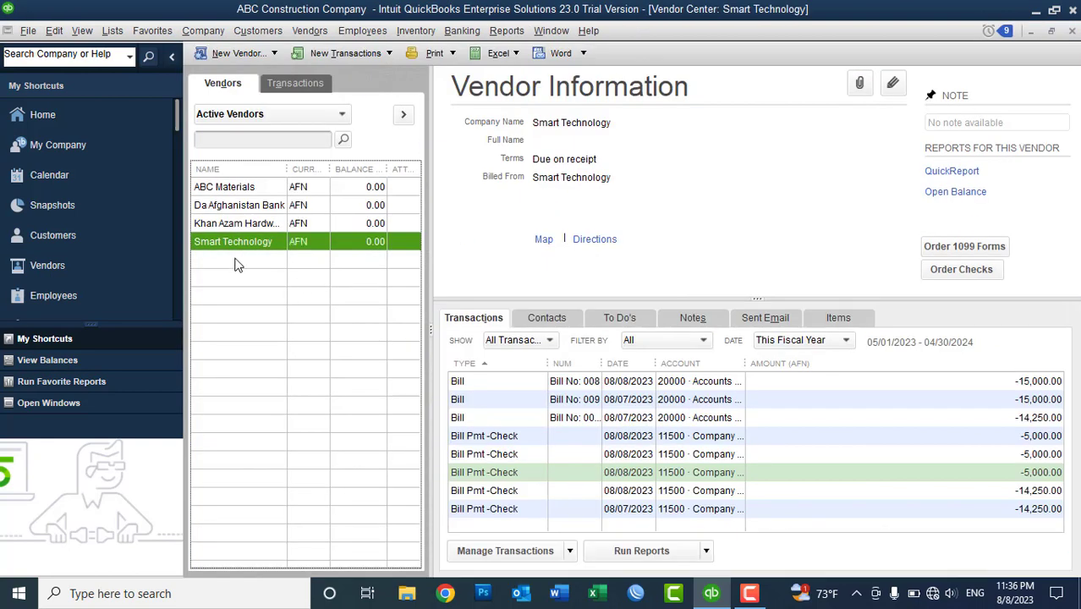
# - Open a blank new vendor form with the vendor's name and a Ltd company name
pyautogui.click(229, 59)
pyautogui.click(233, 75)
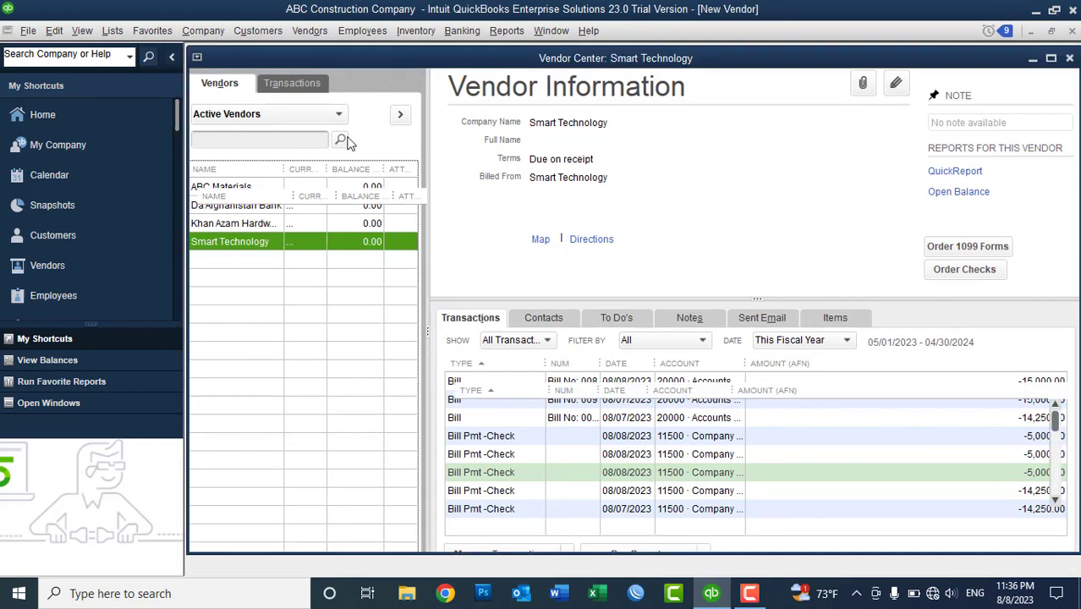
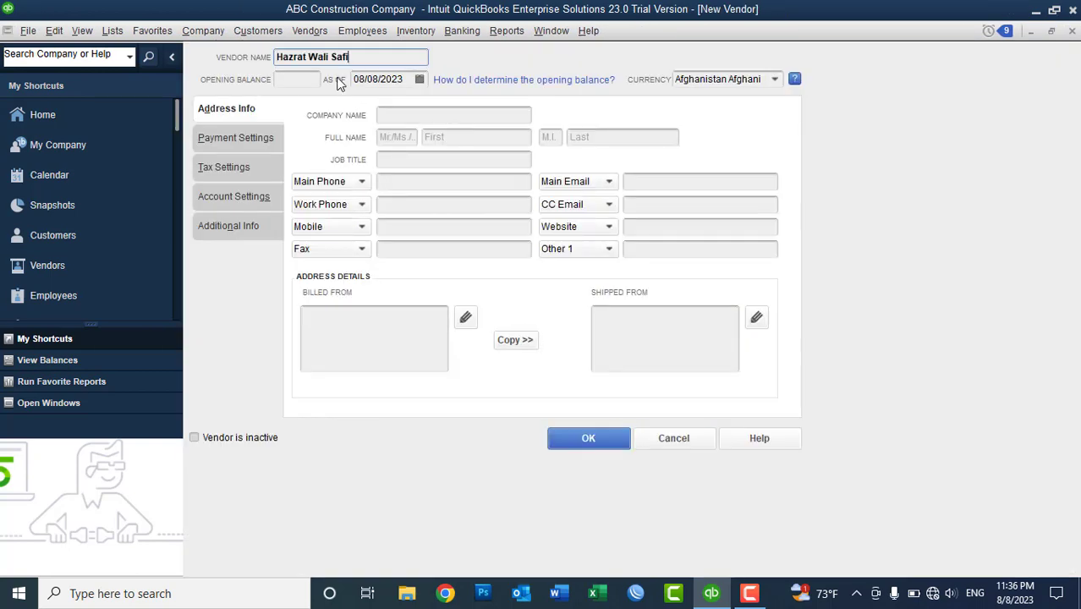
pyautogui.click(410, 115)
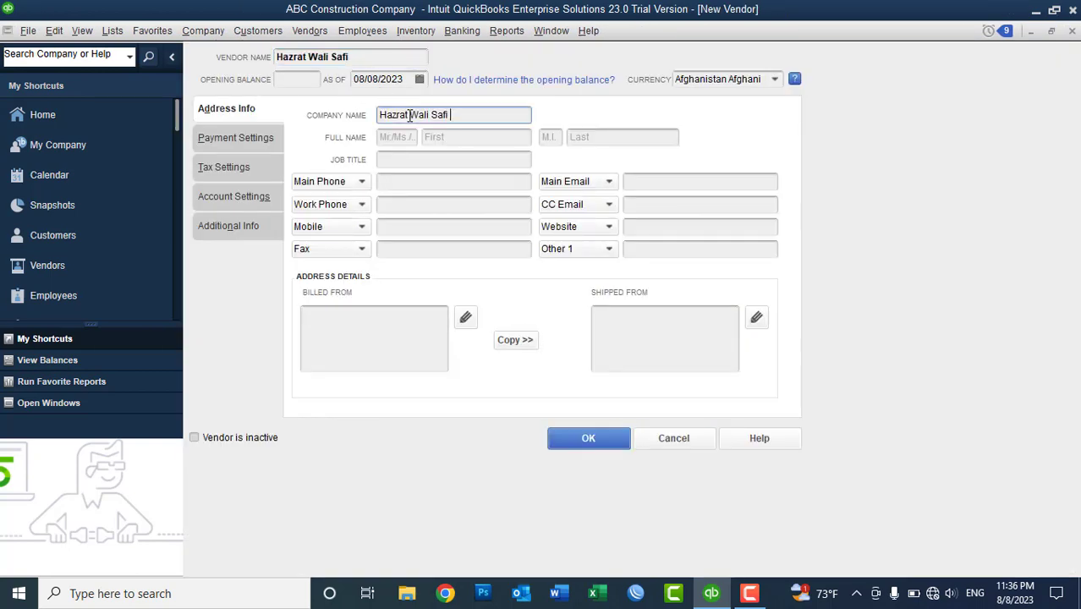
pyautogui.write('Ltd')
# - Give the vendor a 20,000.00 opening balance as of 08/01/2023 and save it
pyautogui.click(292, 81)
pyautogui.write('2')
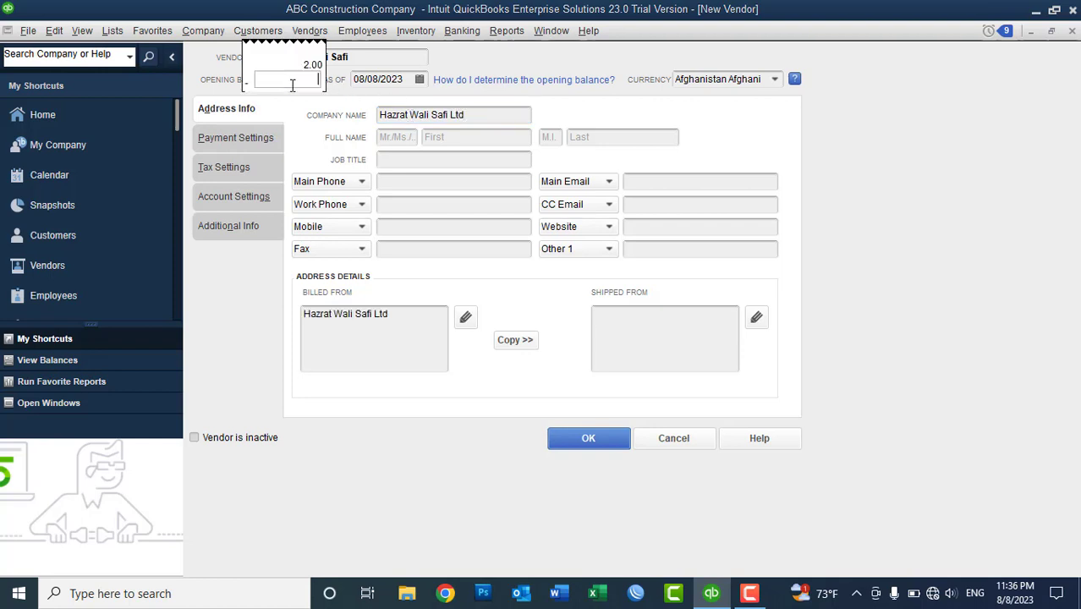
pyautogui.write('0,000')
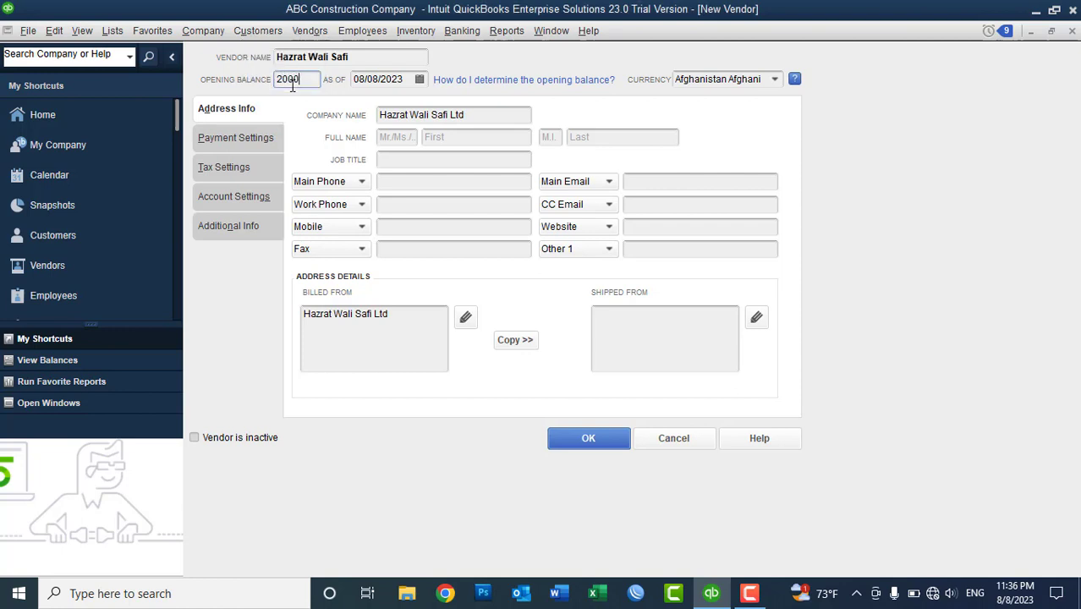
pyautogui.press('Tab')
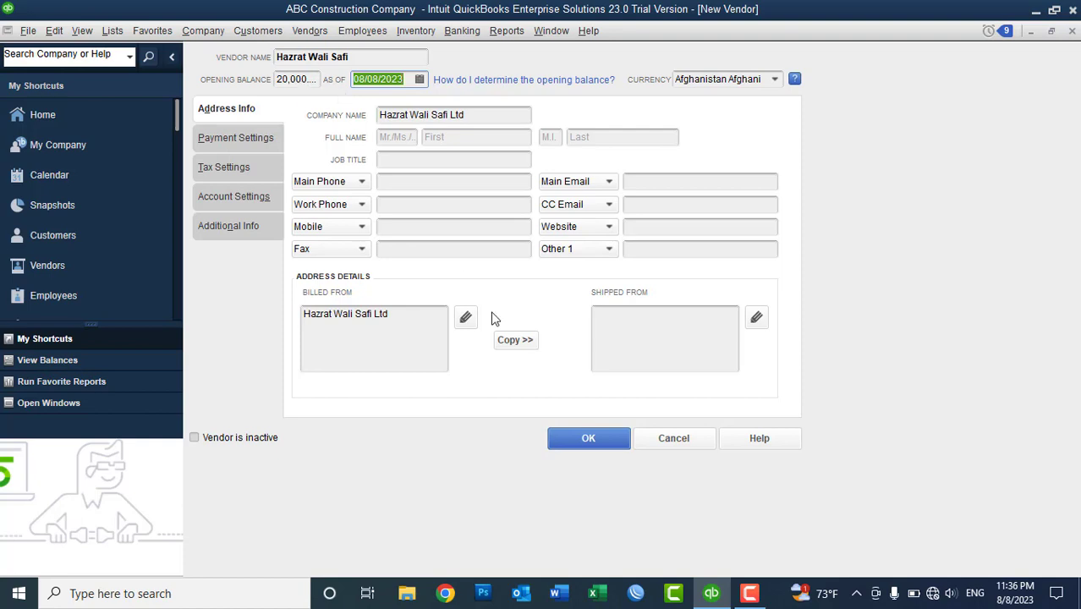
pyautogui.click(419, 79)
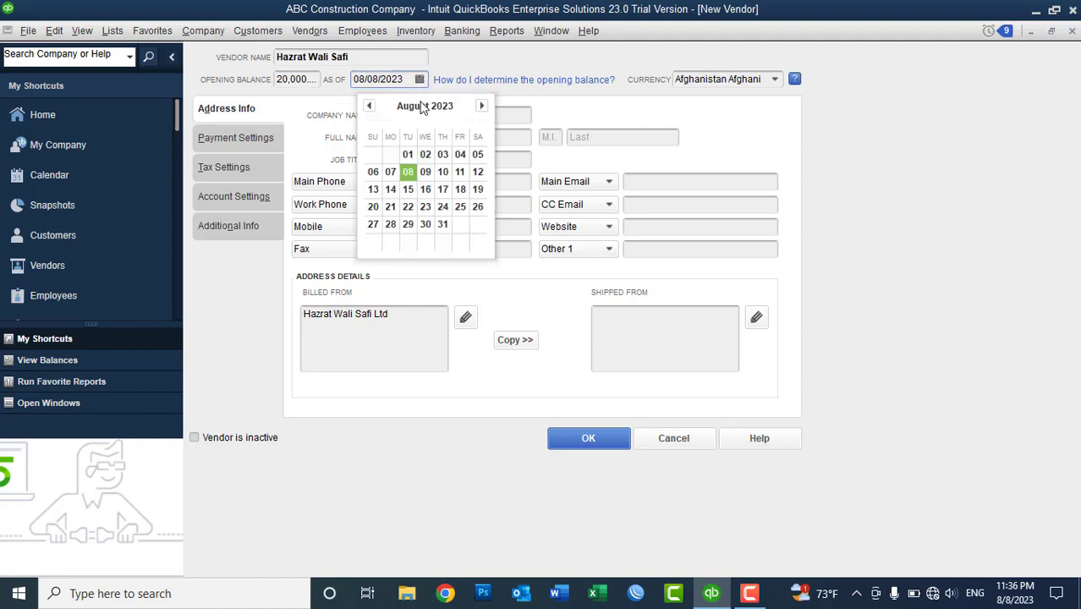
pyautogui.click(408, 153)
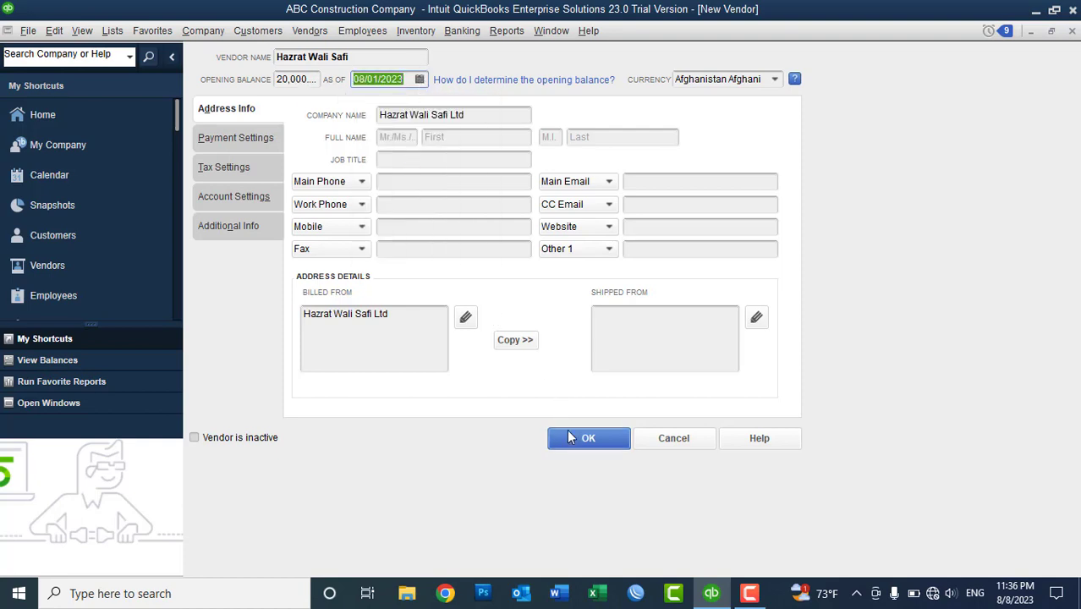
pyautogui.click(573, 439)
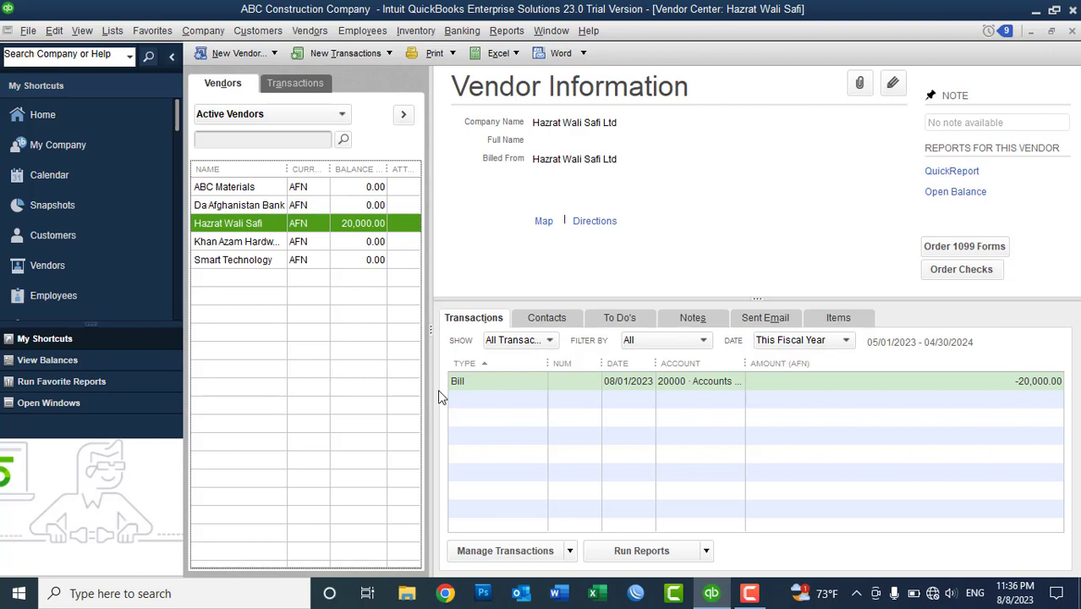
# - View the Transaction Journal for the vendor's 20,000.00 opening bill, widening the Account column
pyautogui.click(485, 383)
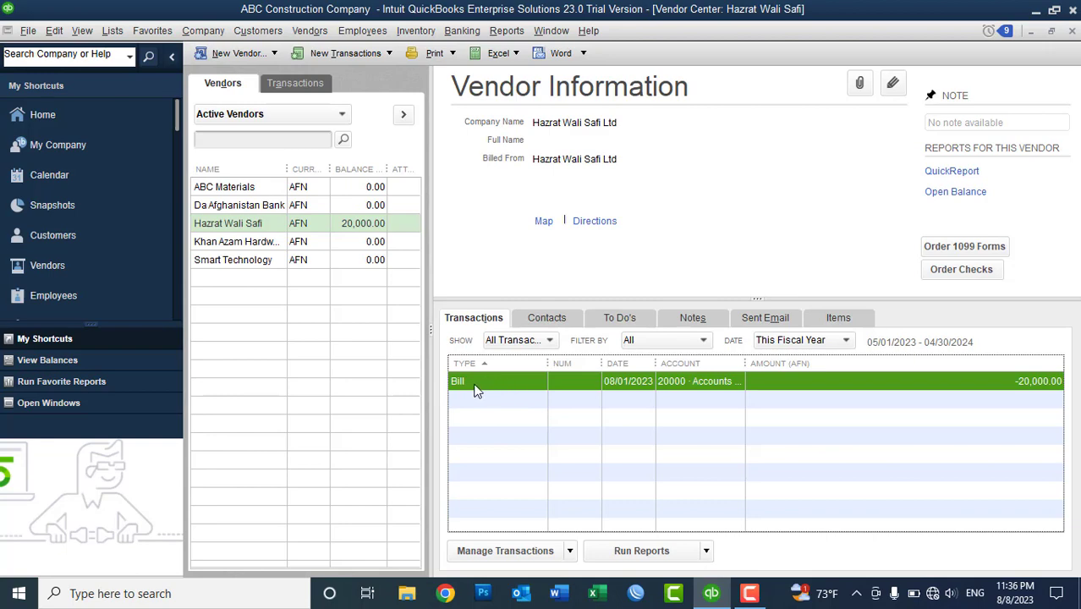
pyautogui.moveTo(745, 364); pyautogui.dragTo(824, 364)
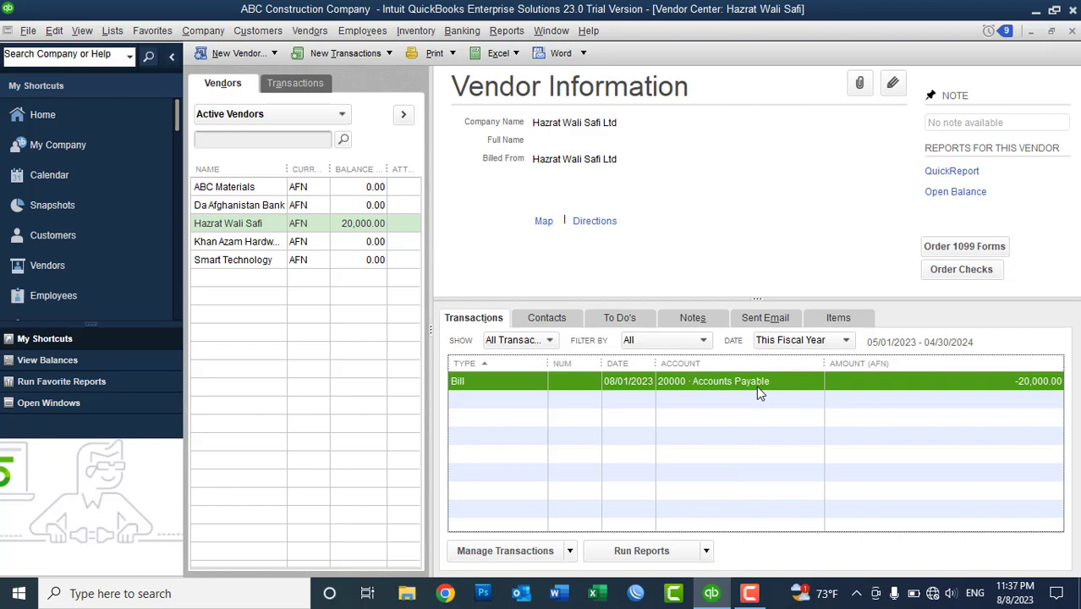
pyautogui.rightClick(759, 393)
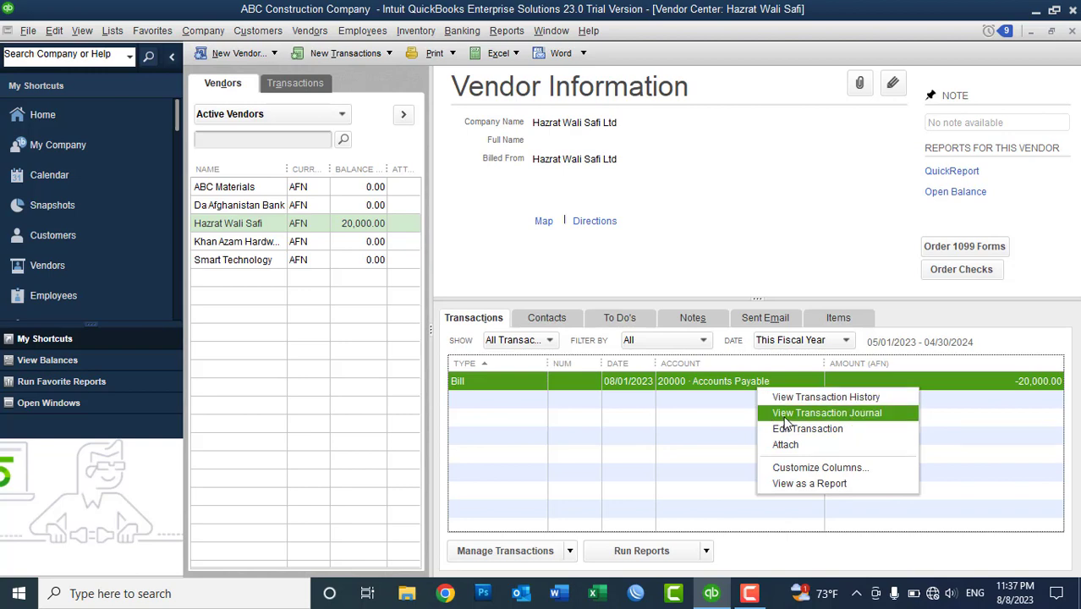
pyautogui.click(784, 417)
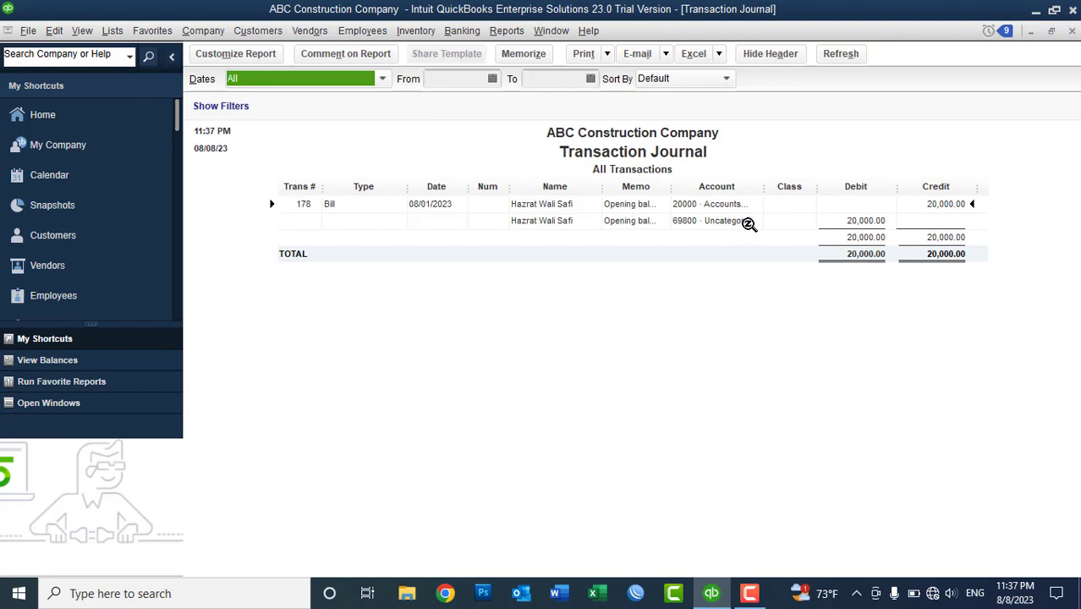
pyautogui.moveTo(763, 188); pyautogui.dragTo(839, 189)
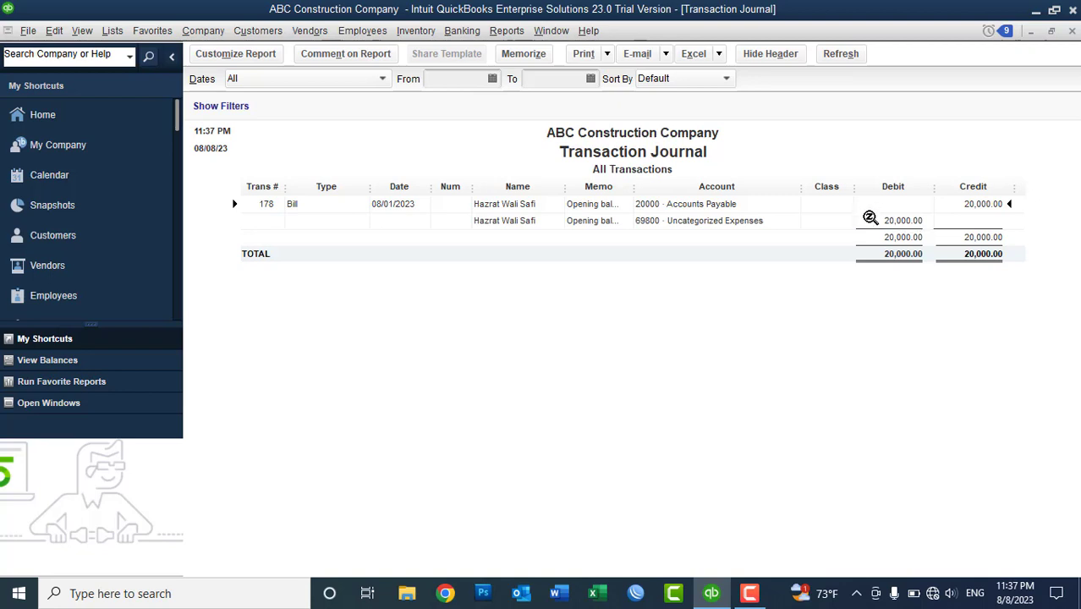
# - Create a new bill for Smart Technology, charging its expense line to 69800 · Uncategorized Expenses
pyautogui.click(311, 32)
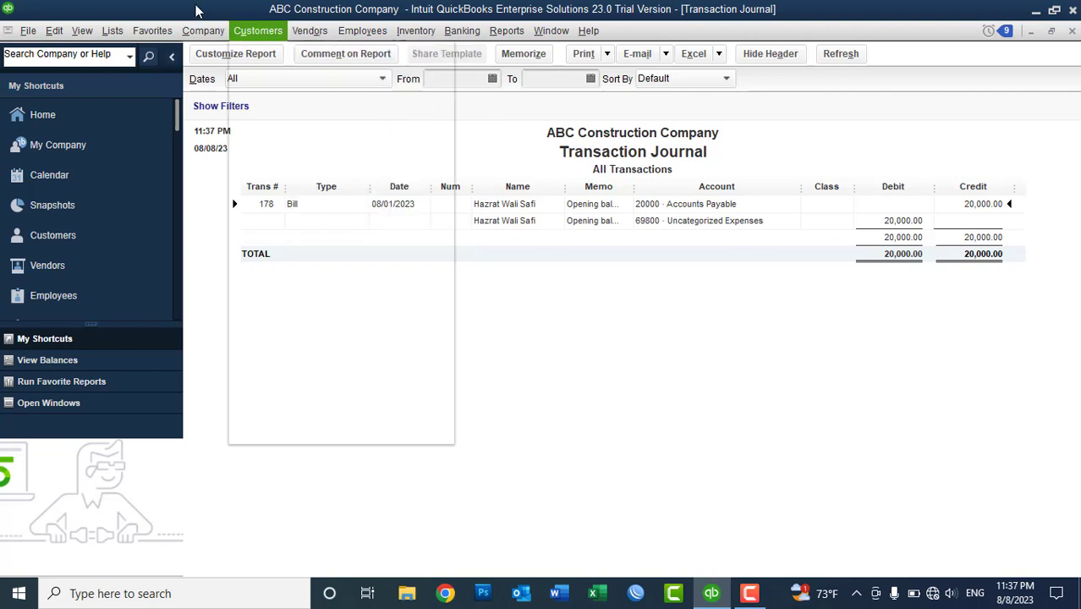
pyautogui.moveTo(203, 30)
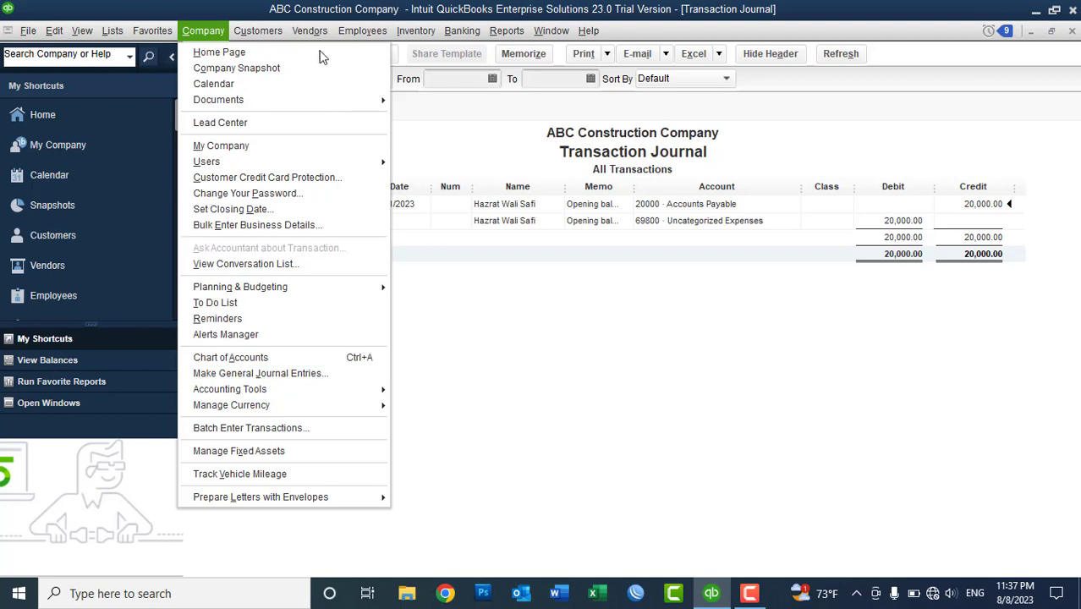
pyautogui.moveTo(313, 31)
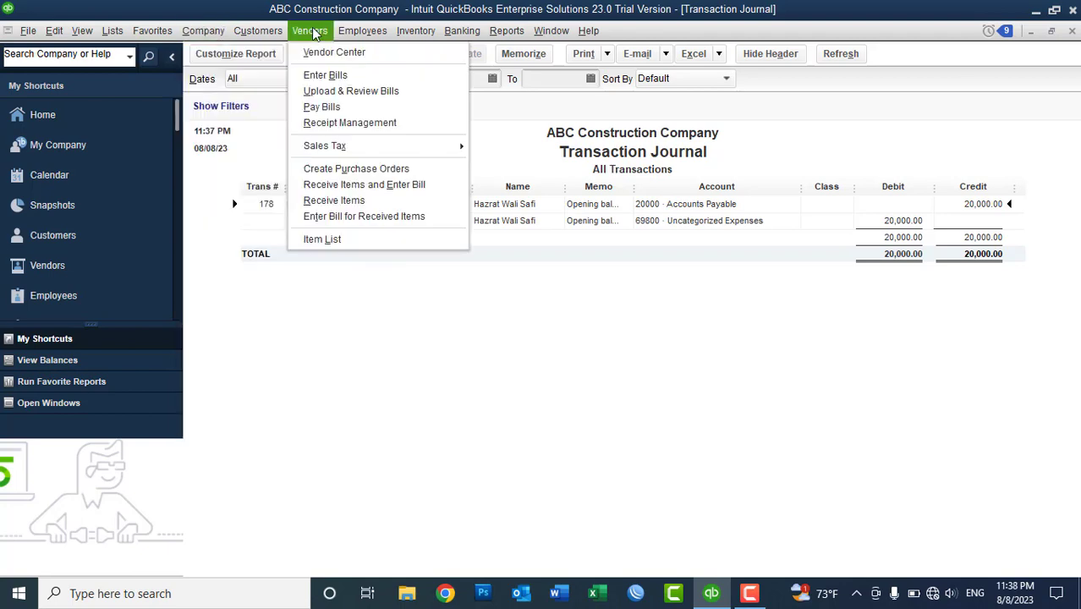
pyautogui.click(321, 76)
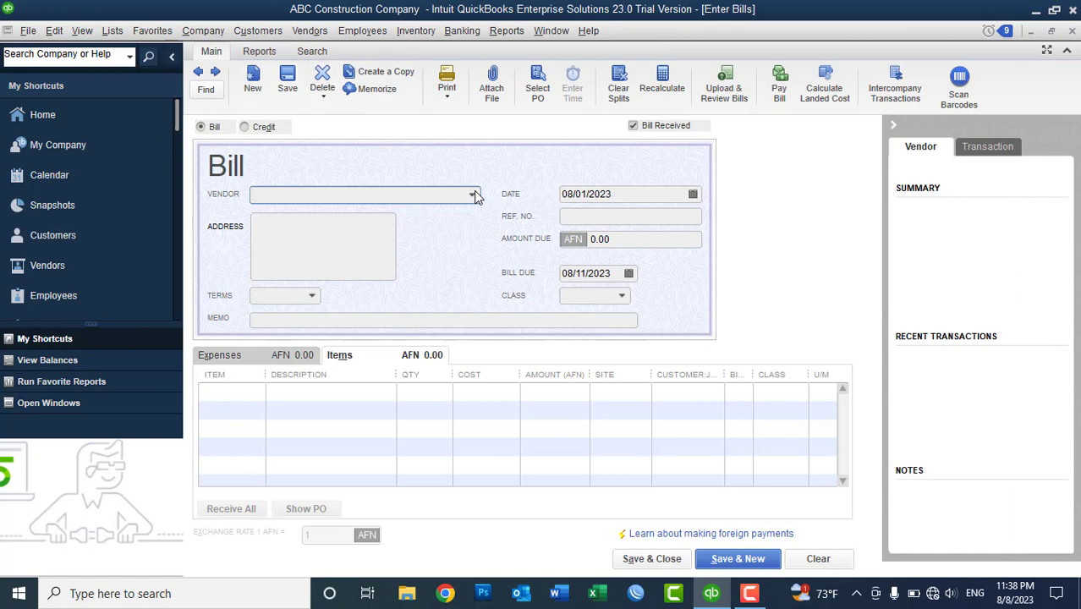
pyautogui.click(473, 196)
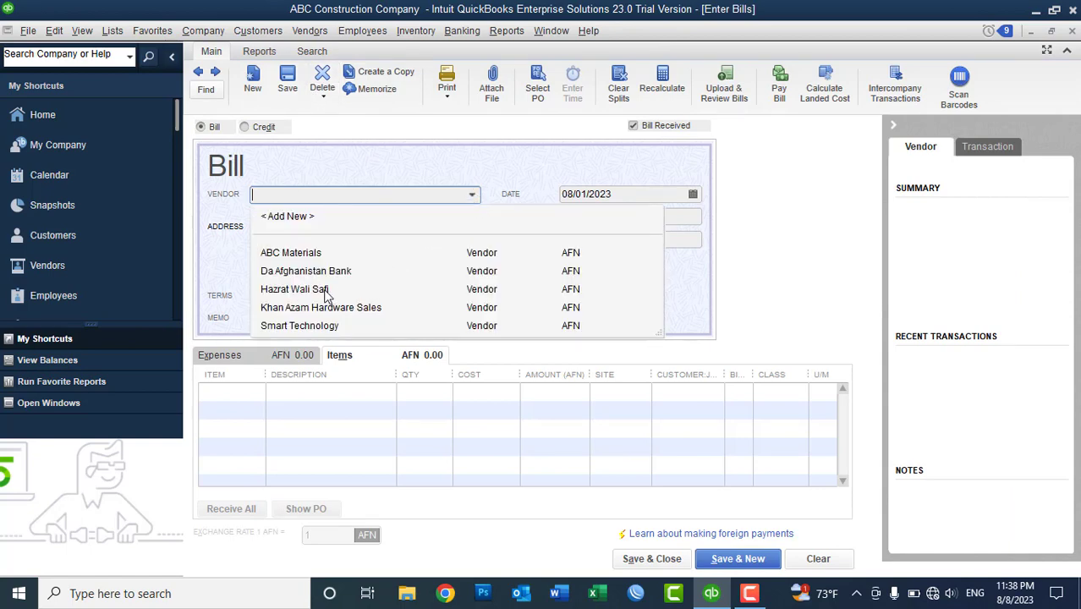
pyautogui.click(307, 326)
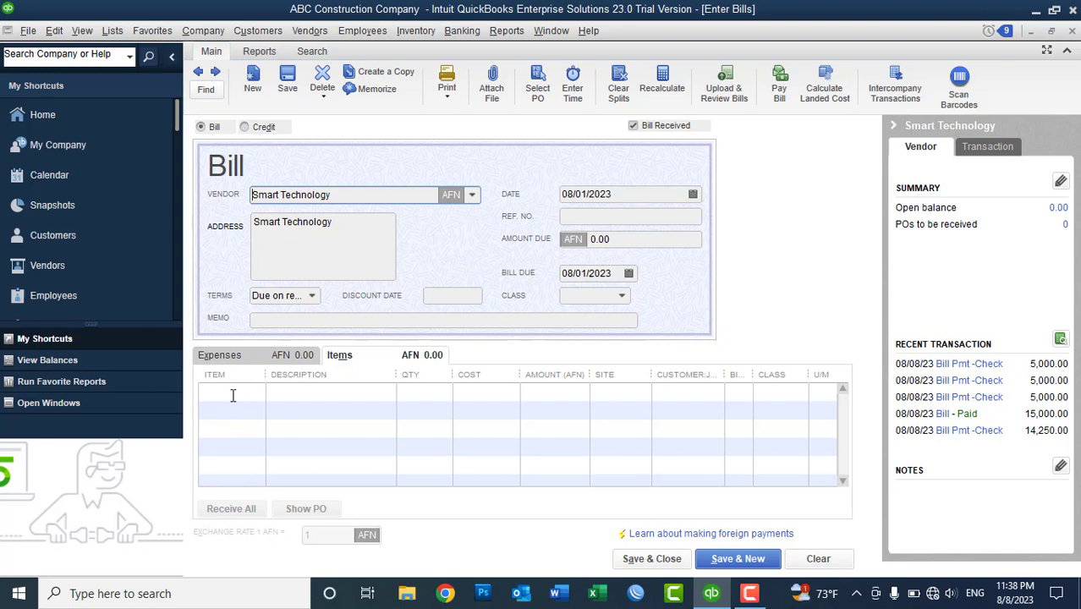
pyautogui.click(221, 355)
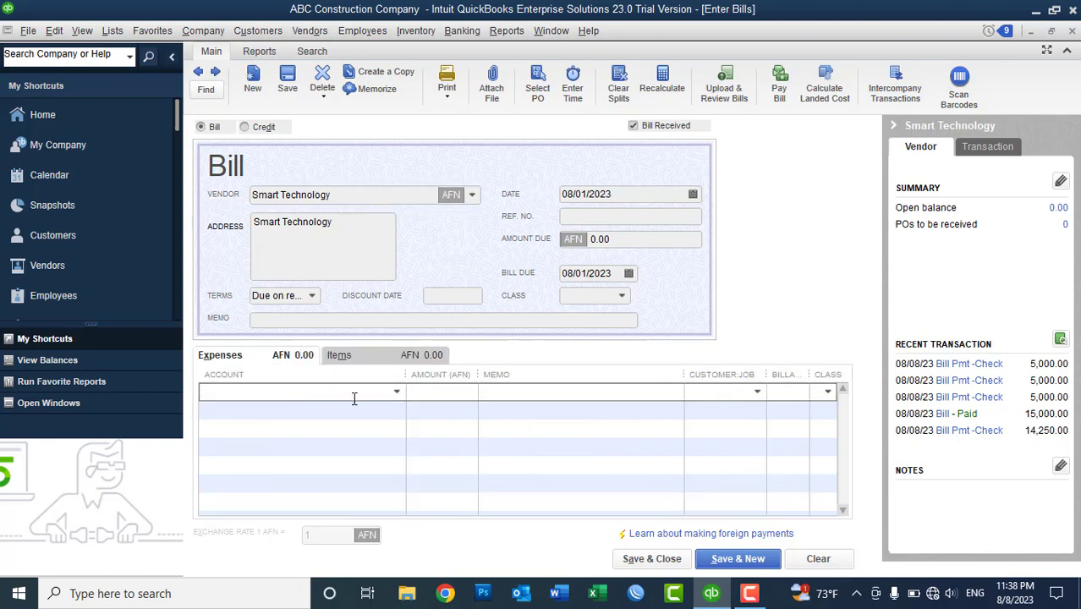
pyautogui.write('un')
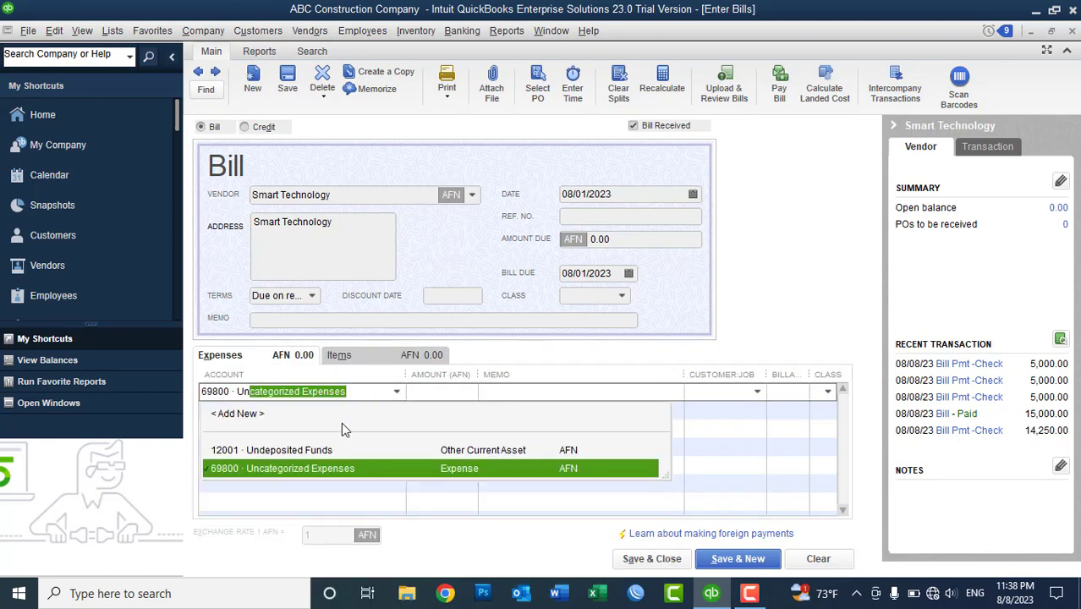
pyautogui.click(321, 471)
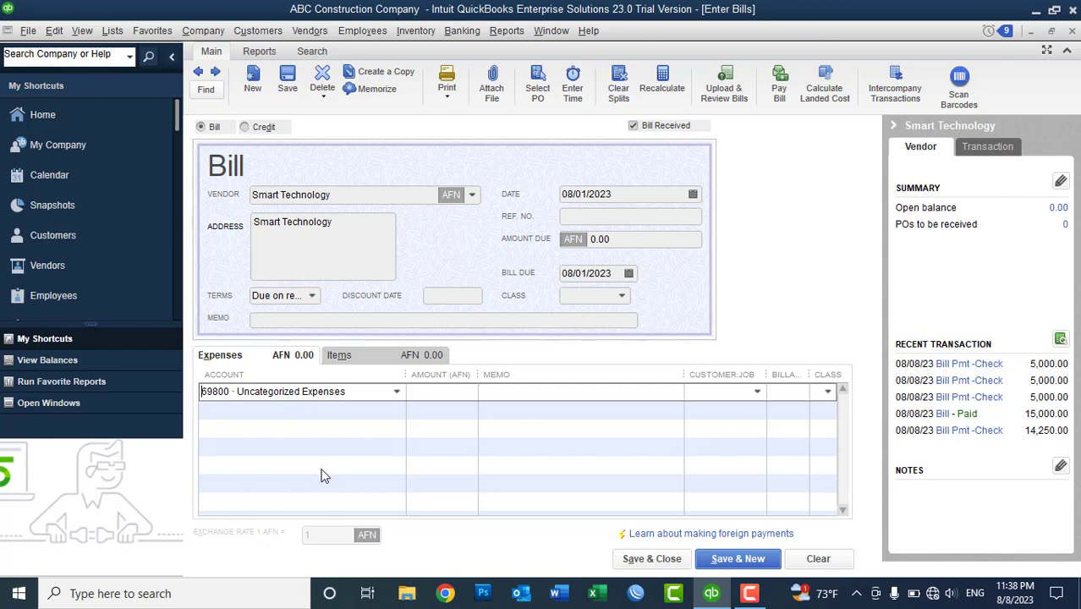
# - Enter 10,000.00 as the expense amount with memo 'Opening Balance'
pyautogui.click(426, 391)
pyautogui.write('10000')
pyautogui.press('Tab')
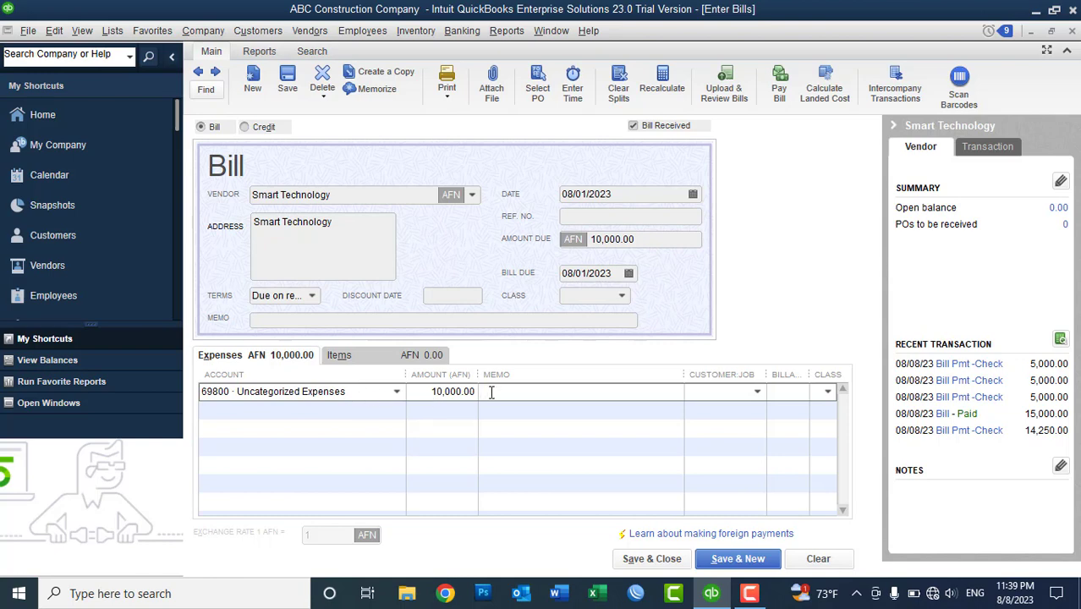
pyautogui.write('Opening Balance')
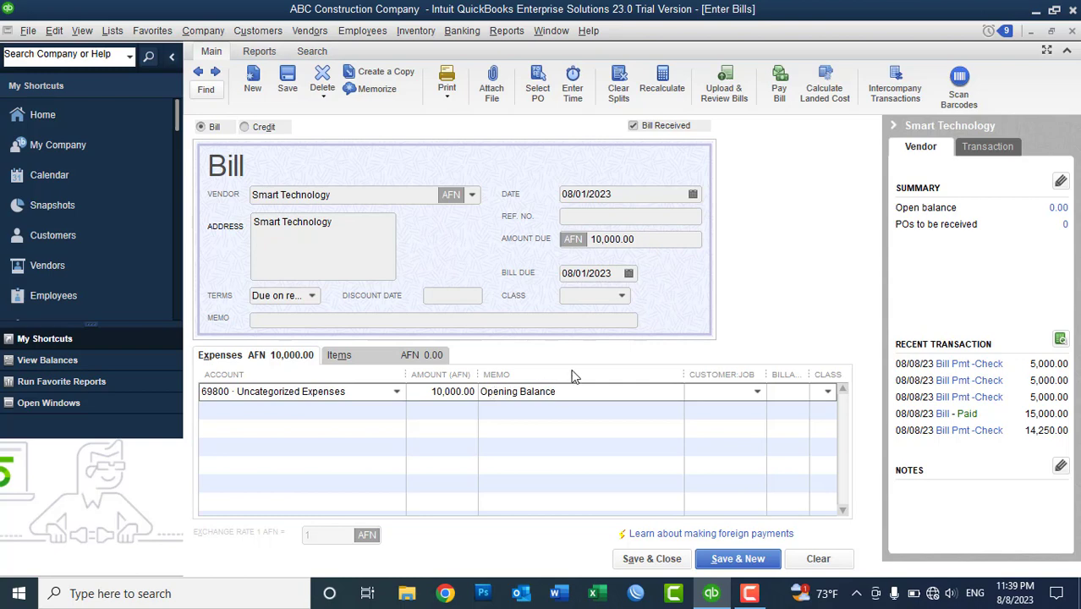
# - Copy 'Opening Balance' into Ref. No. and save the bill despite the class warning
pyautogui.click(595, 220)
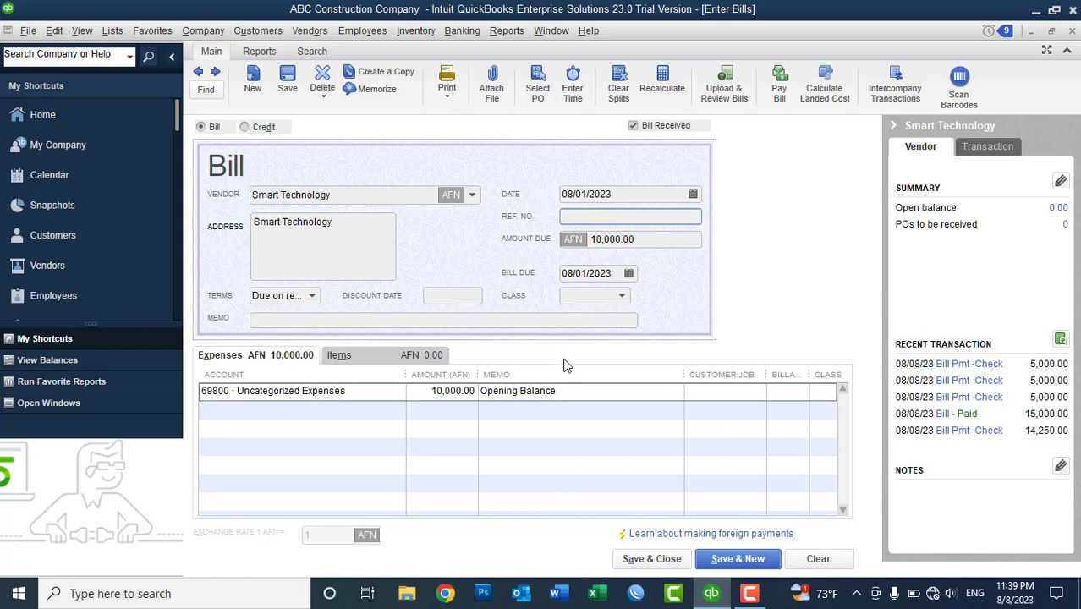
pyautogui.click(502, 391)
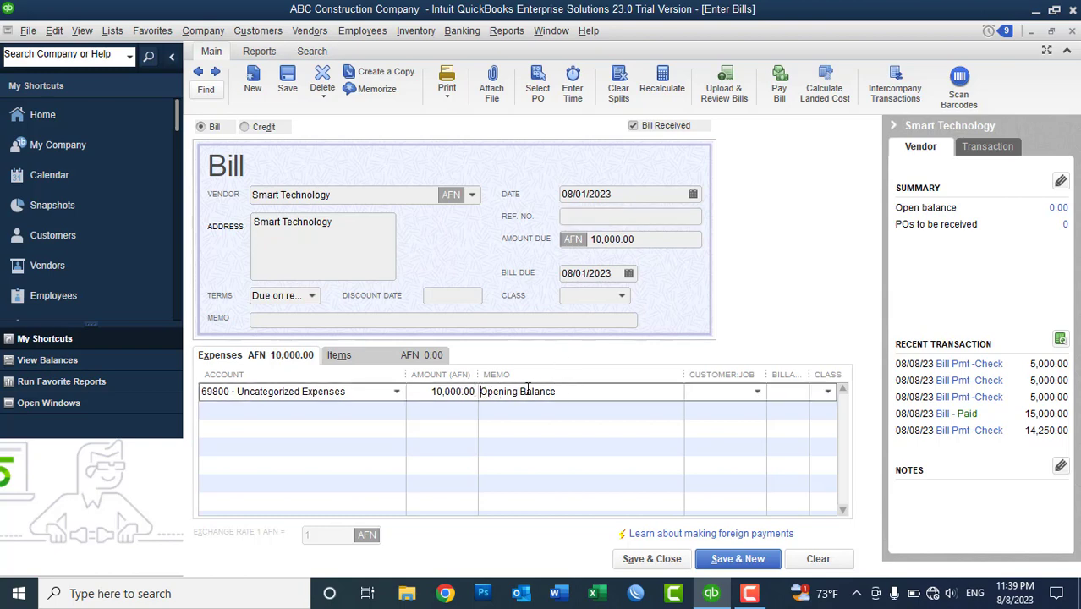
pyautogui.moveTo(560, 391); pyautogui.dragTo(478, 392)
pyautogui.hotkey('ctrl', 'c')
pyautogui.click(599, 216)
pyautogui.hotkey('ctrl', 'v')
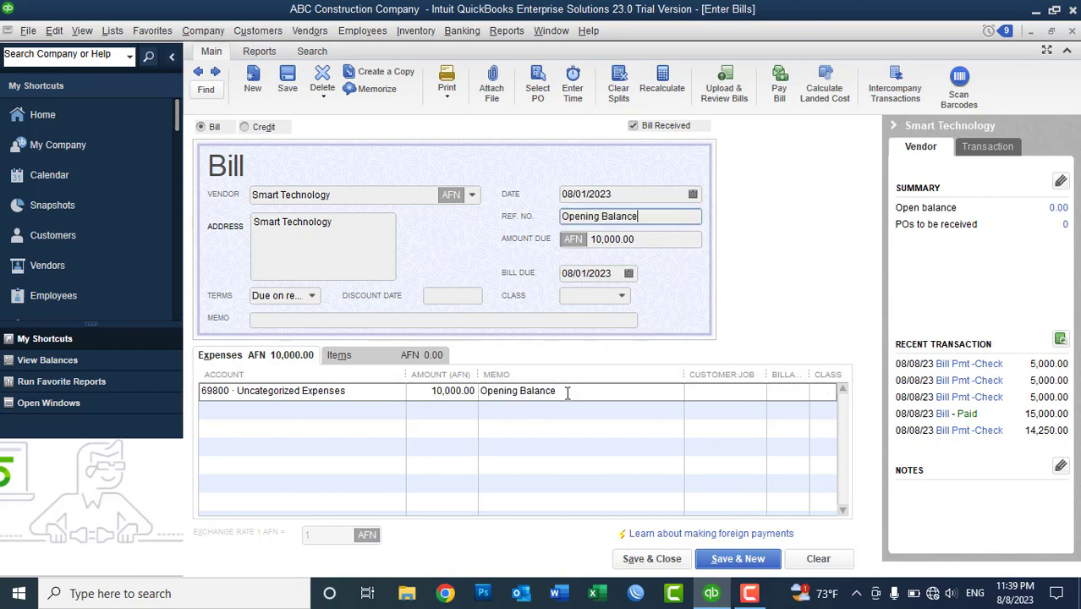
pyautogui.click(568, 389)
pyautogui.click(567, 391)
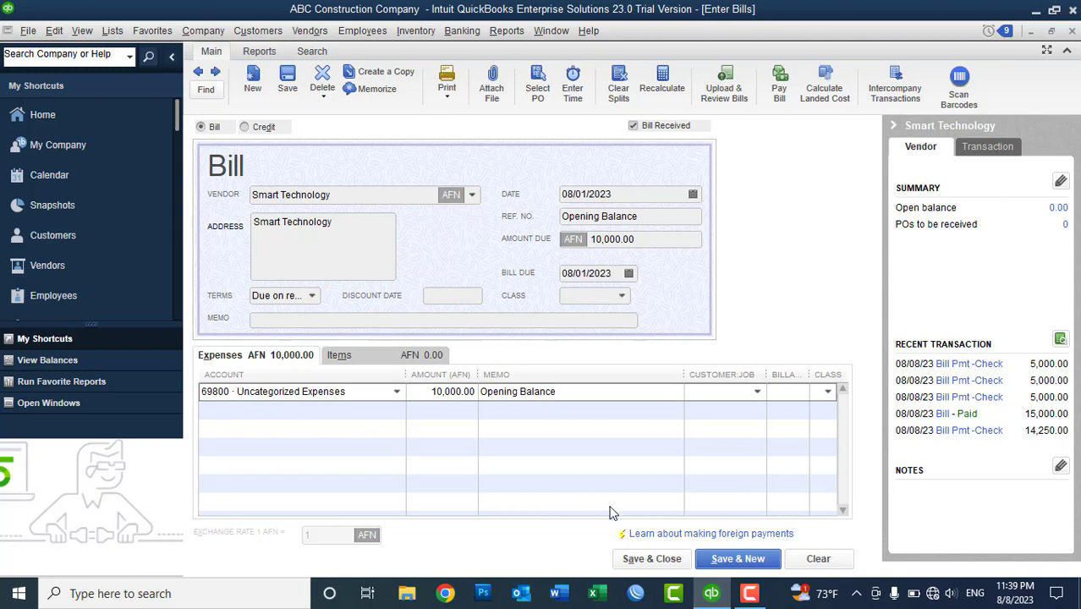
pyautogui.click(641, 565)
pyautogui.click(499, 219)
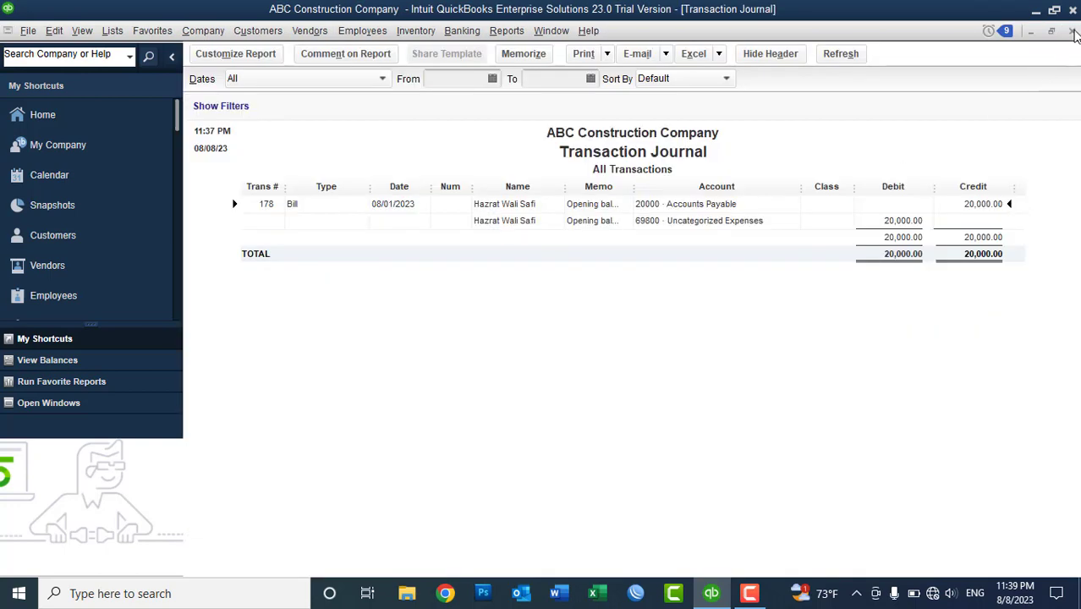
pyautogui.click(1071, 30)
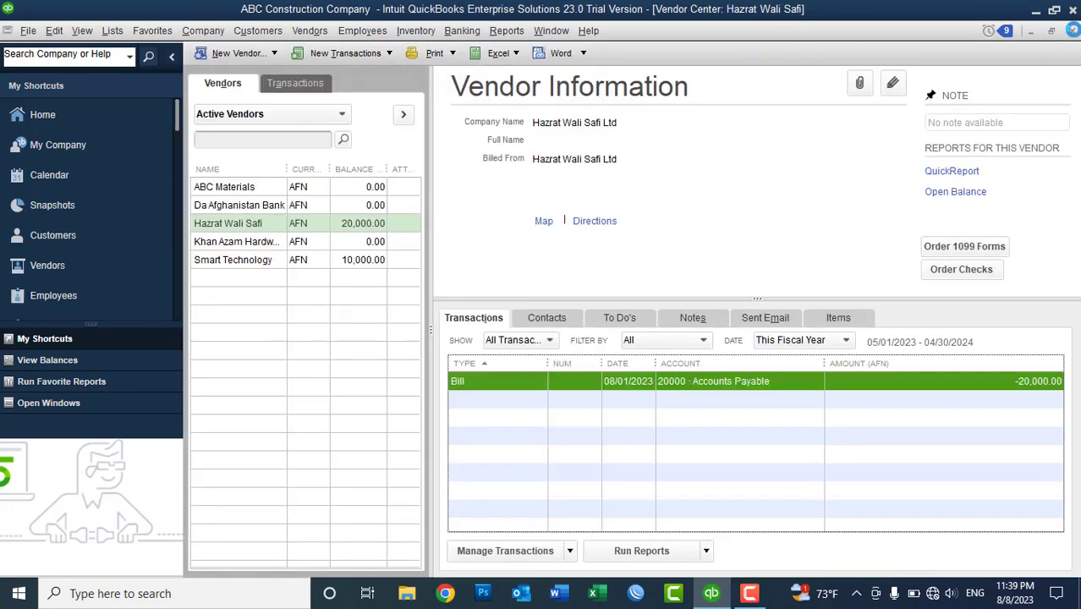
pyautogui.click(259, 260)
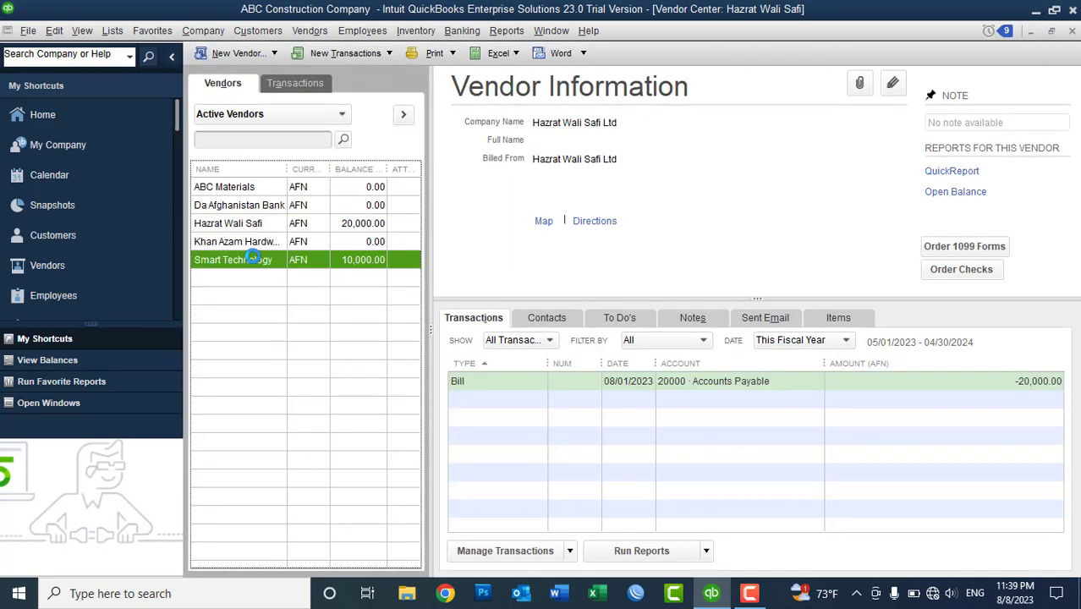
pyautogui.doubleClick(345, 260)
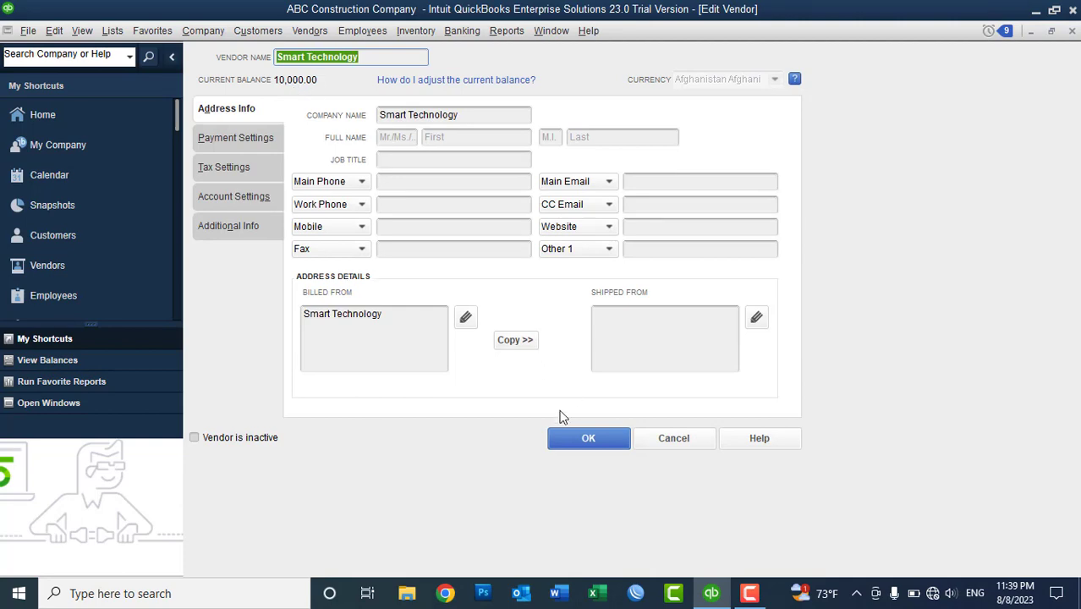
pyautogui.click(565, 441)
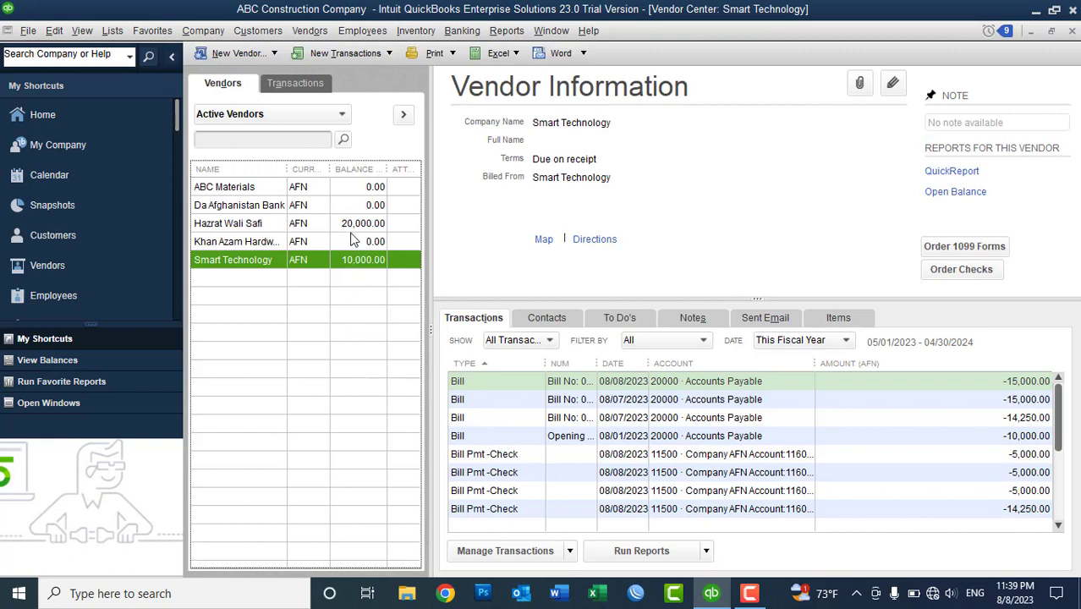
pyautogui.doubleClick(346, 232)
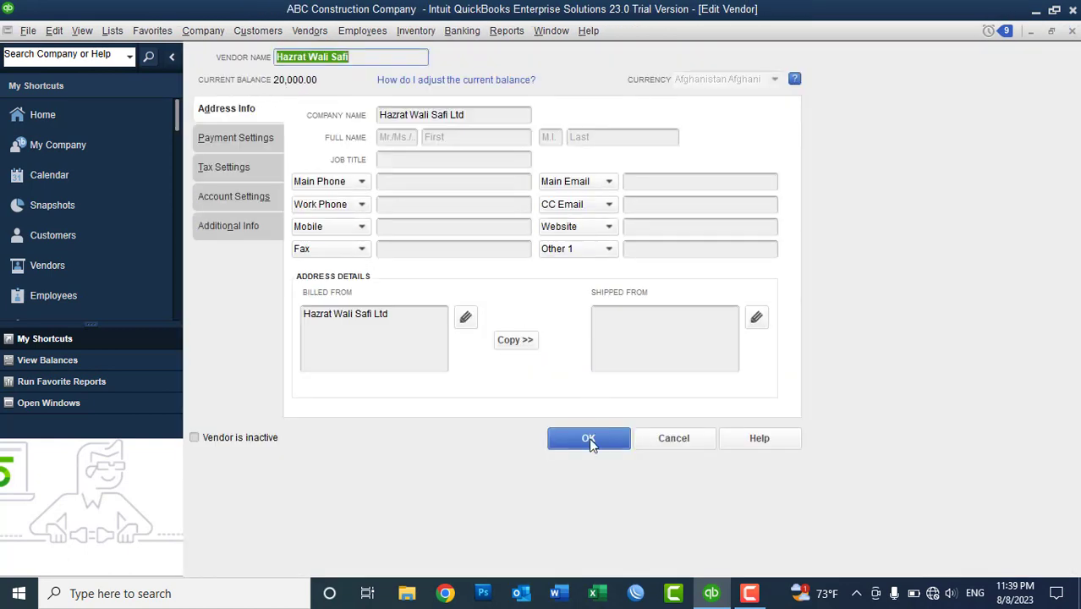
pyautogui.click(588, 439)
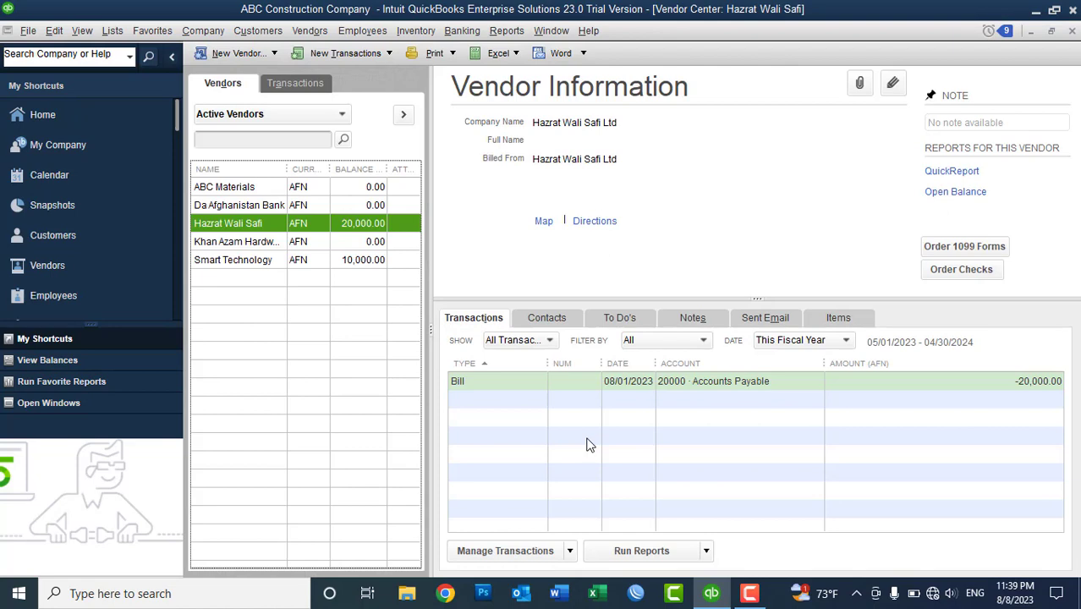
# - Widen the vendor Name column and select Khan Azam Hardware Sales
pyautogui.click(306, 31)
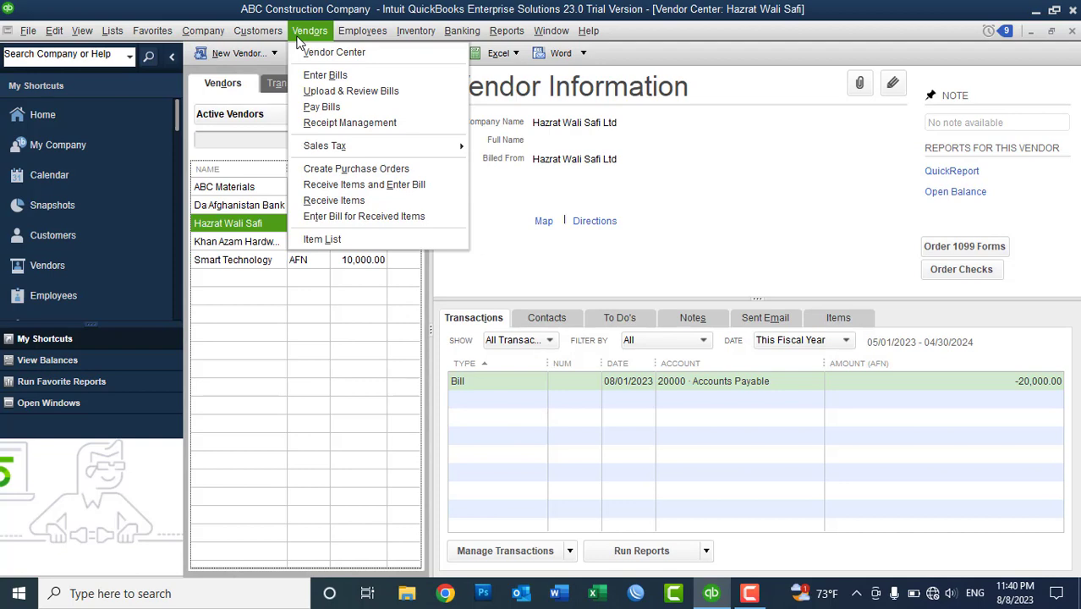
pyautogui.click(345, 268)
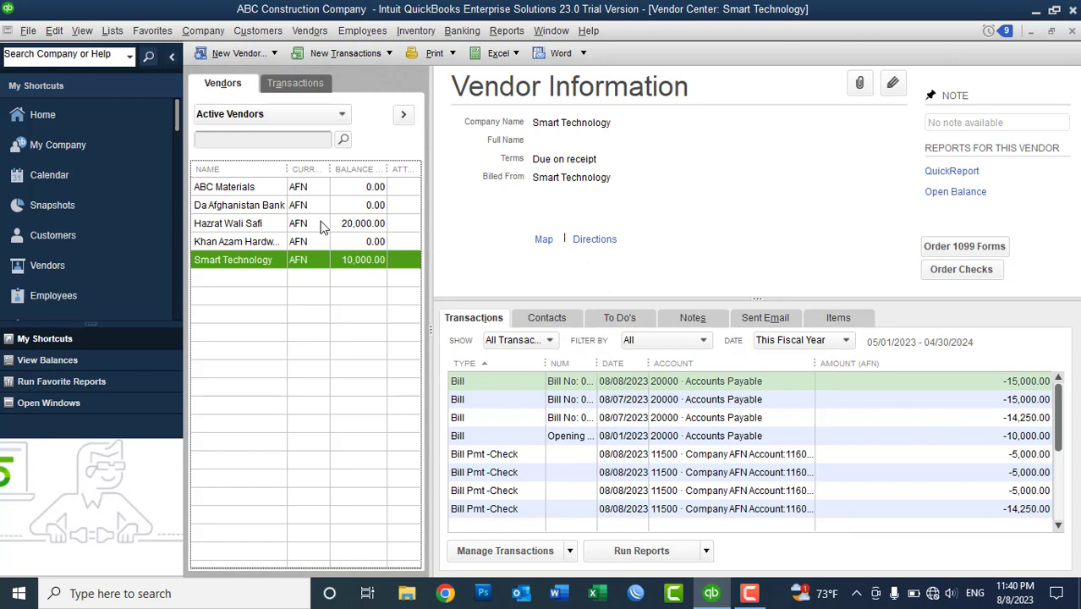
pyautogui.moveTo(287, 169); pyautogui.dragTo(314, 172)
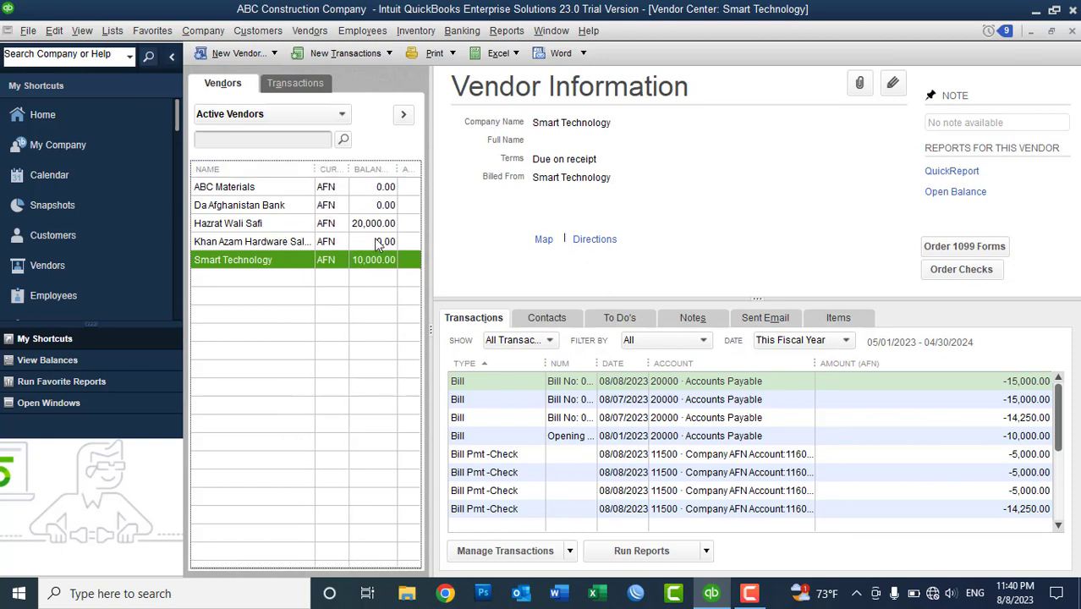
pyautogui.click(381, 242)
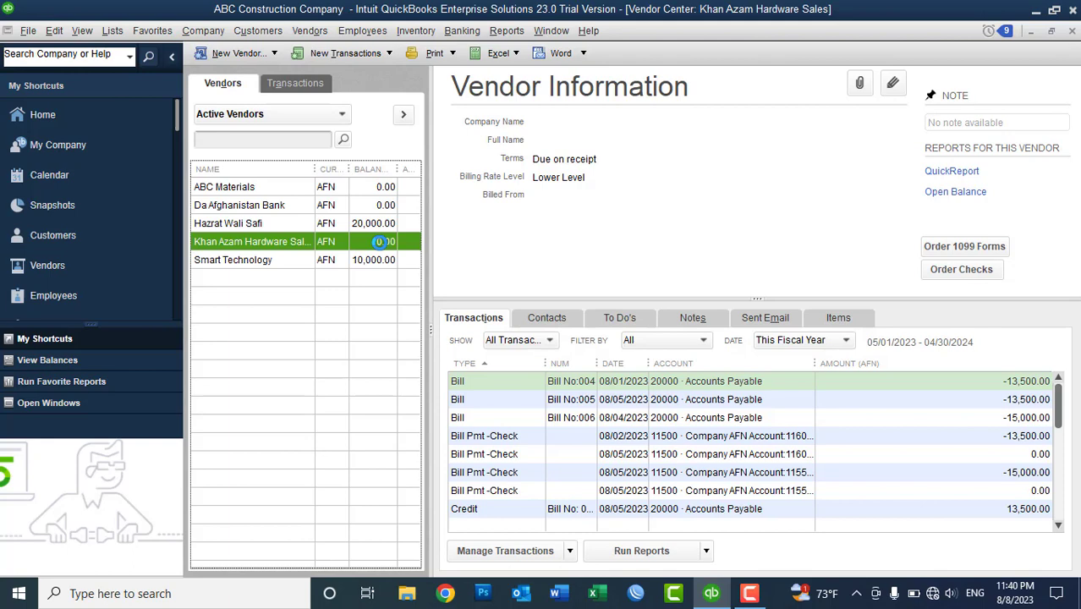
pyautogui.click(313, 31)
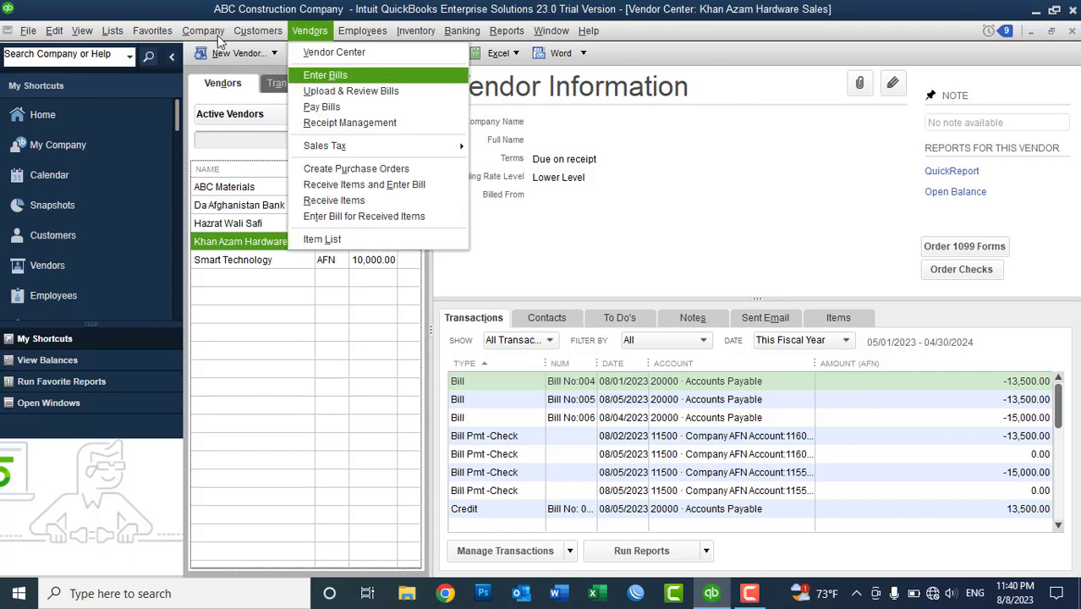
# - Start a new bill, decline time worked, and switch it to a Credit on expense lines
pyautogui.moveTo(203, 32)
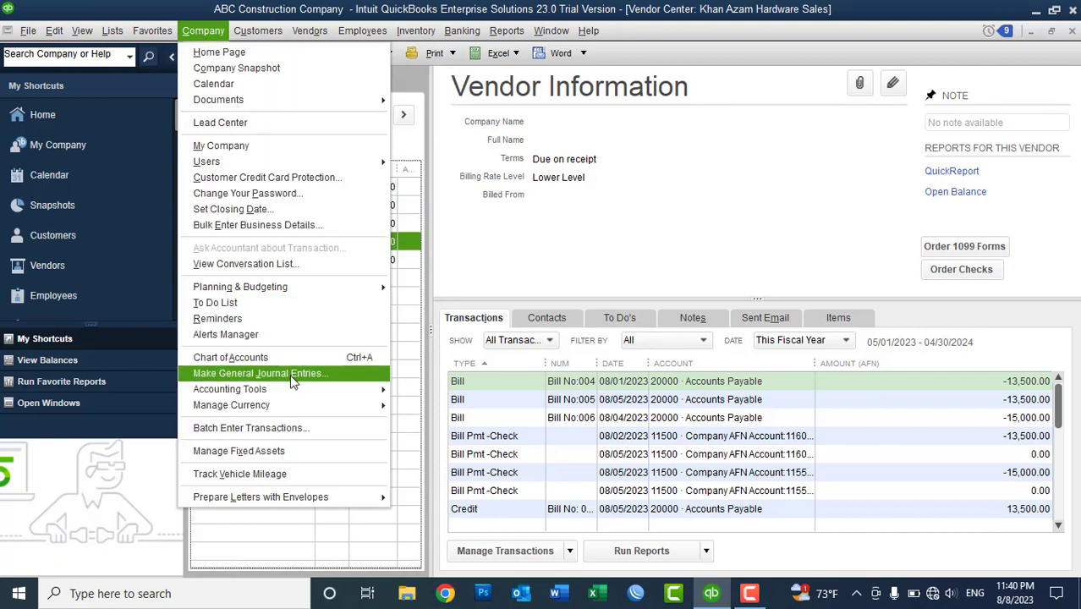
pyautogui.moveTo(309, 38)
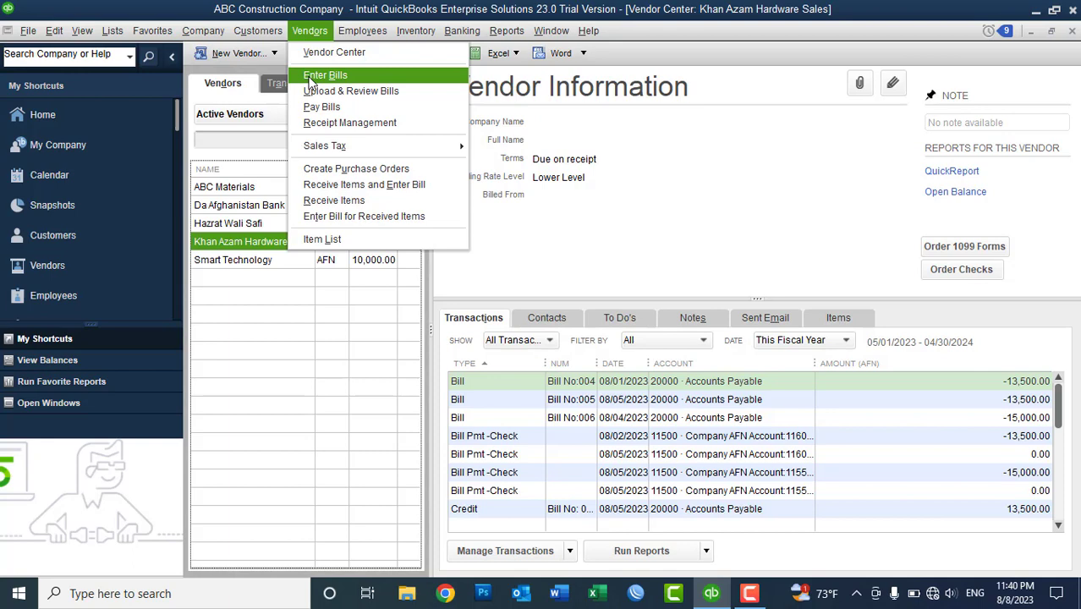
pyautogui.click(322, 76)
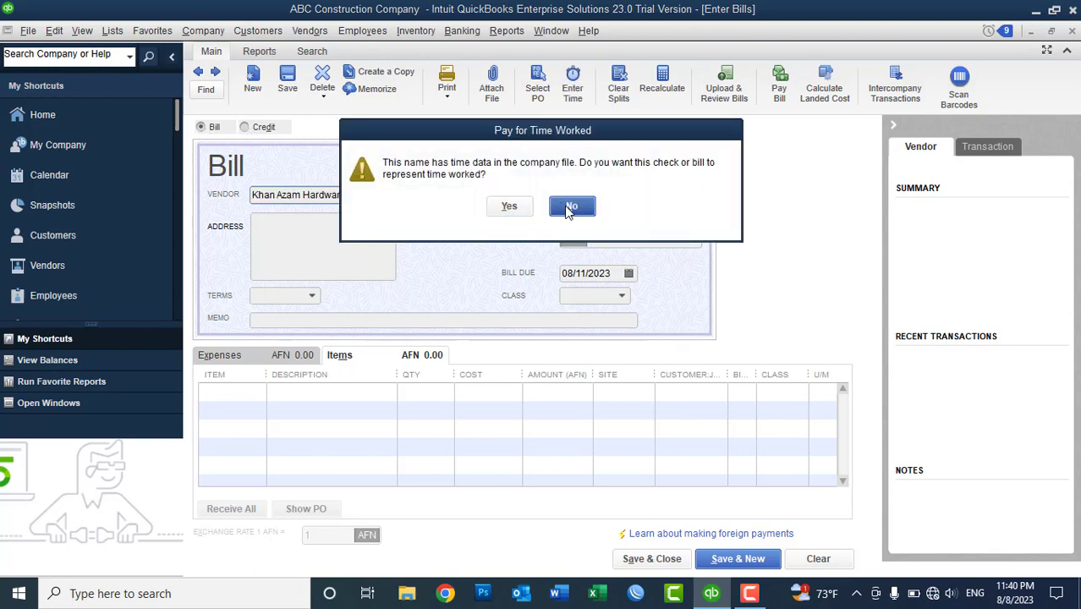
pyautogui.click(570, 208)
pyautogui.click(245, 127)
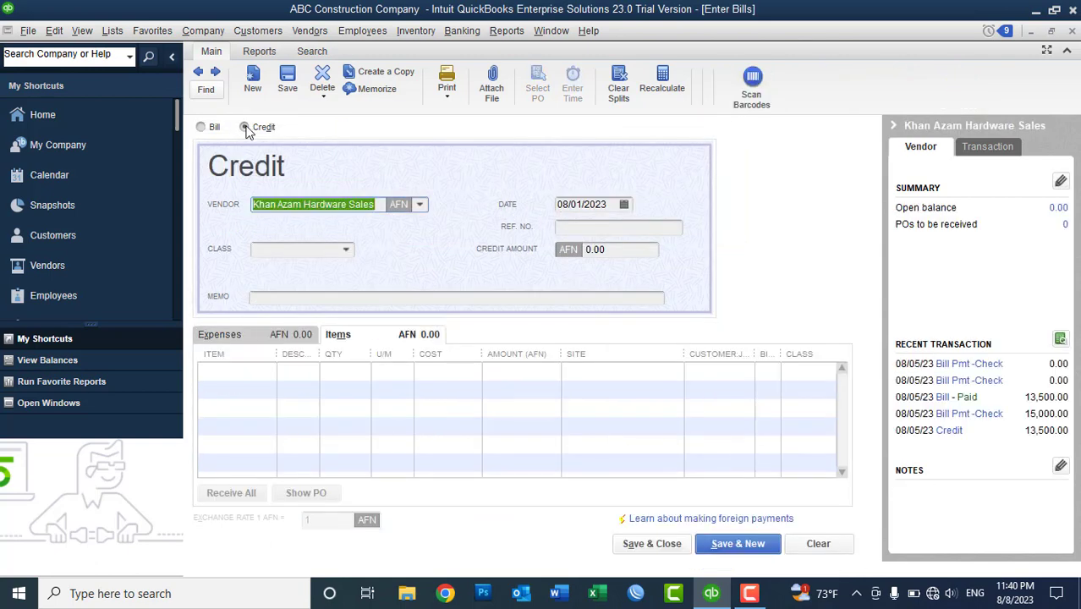
pyautogui.doubleClick(380, 205)
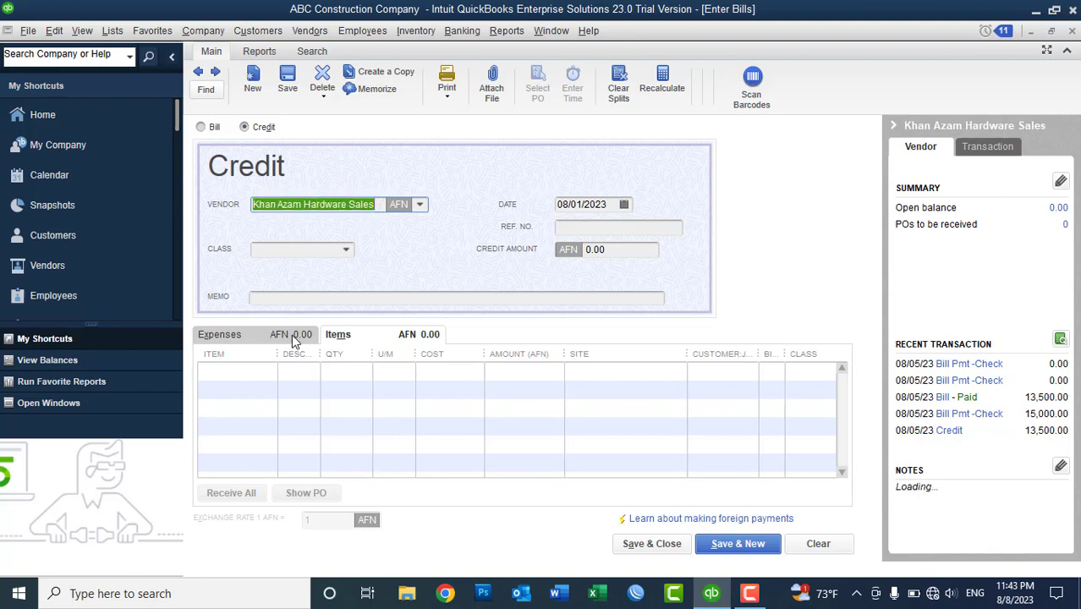
pyautogui.click(297, 337)
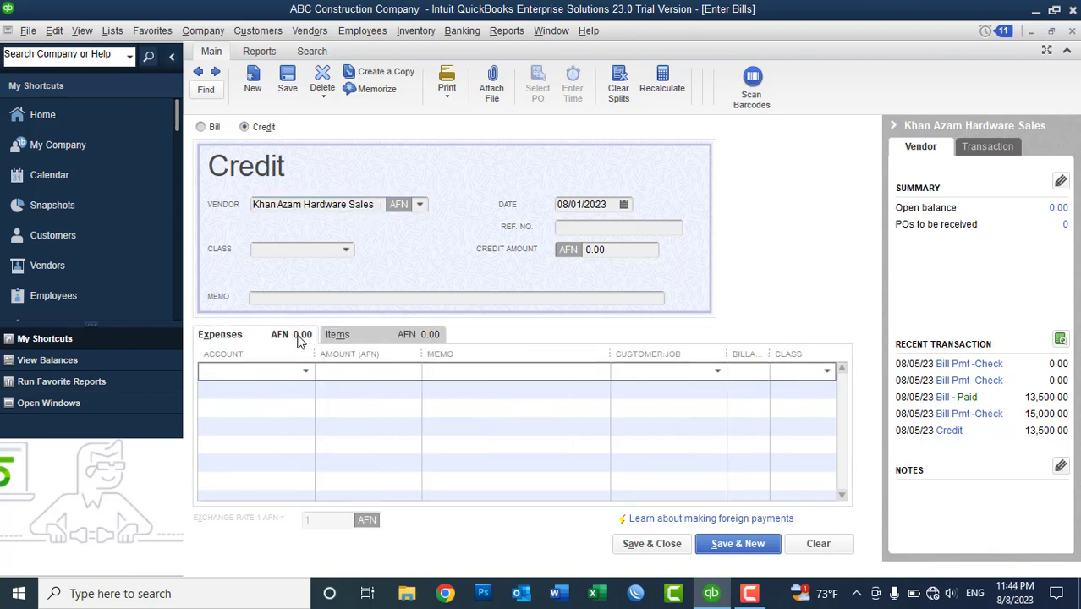
pyautogui.click(353, 337)
pyautogui.click(285, 336)
# - Charge the credit to 69800 Uncategorized Expenses for 20,000
pyautogui.hotkey('ctrl', 'l')
pyautogui.write('60')
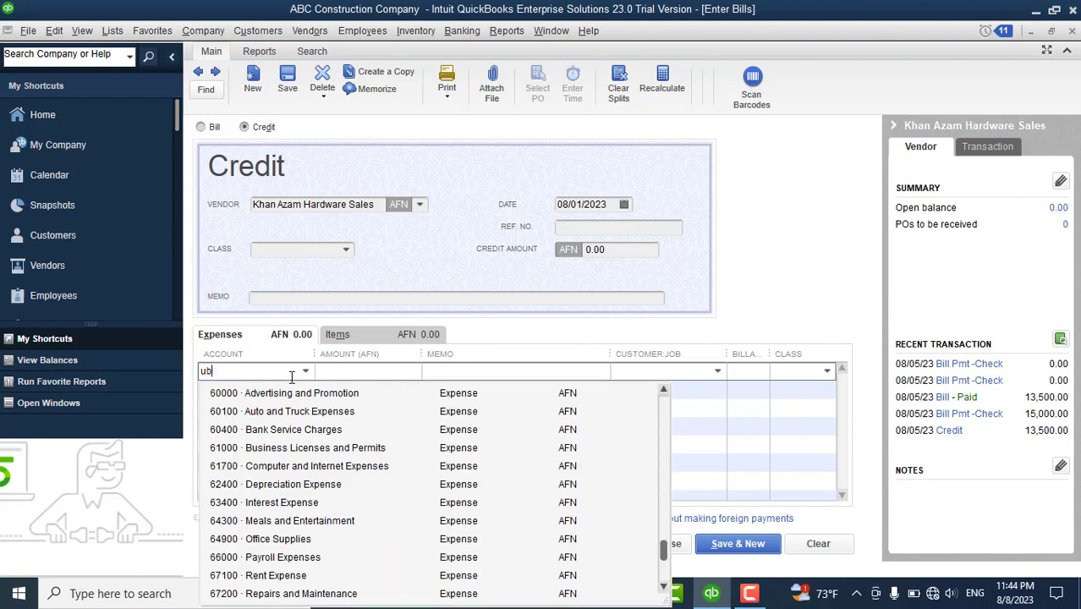
pyautogui.press('Escape')
pyautogui.write('u')
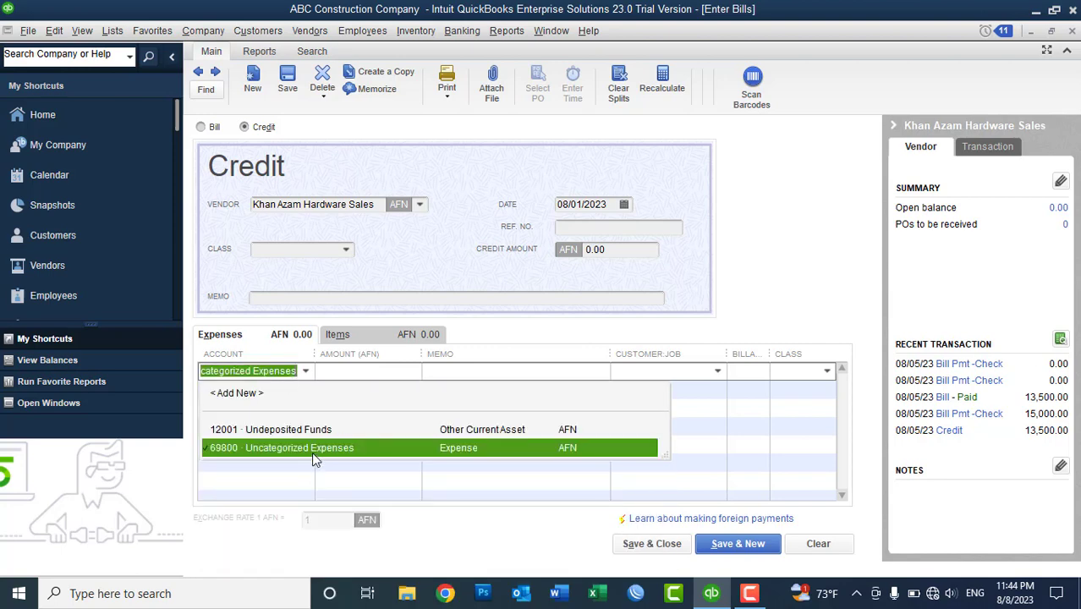
pyautogui.click(301, 448)
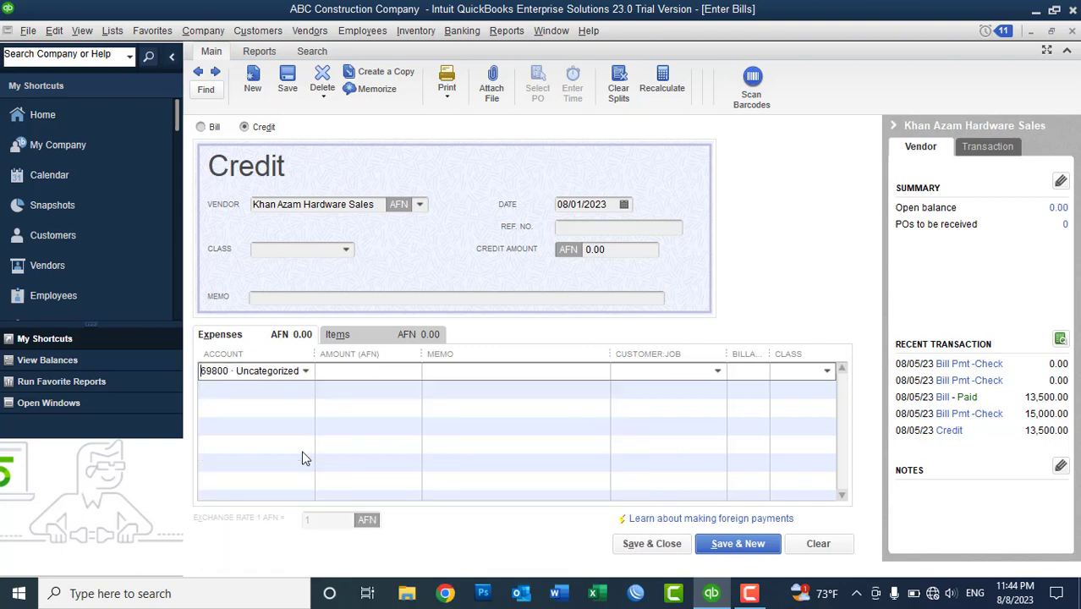
pyautogui.click(359, 374)
pyautogui.write('20000')
pyautogui.press('Tab')
# - Use 'Advance Paid to Vendor' as memo and Ref No, then save despite the class warning
pyautogui.write('A')
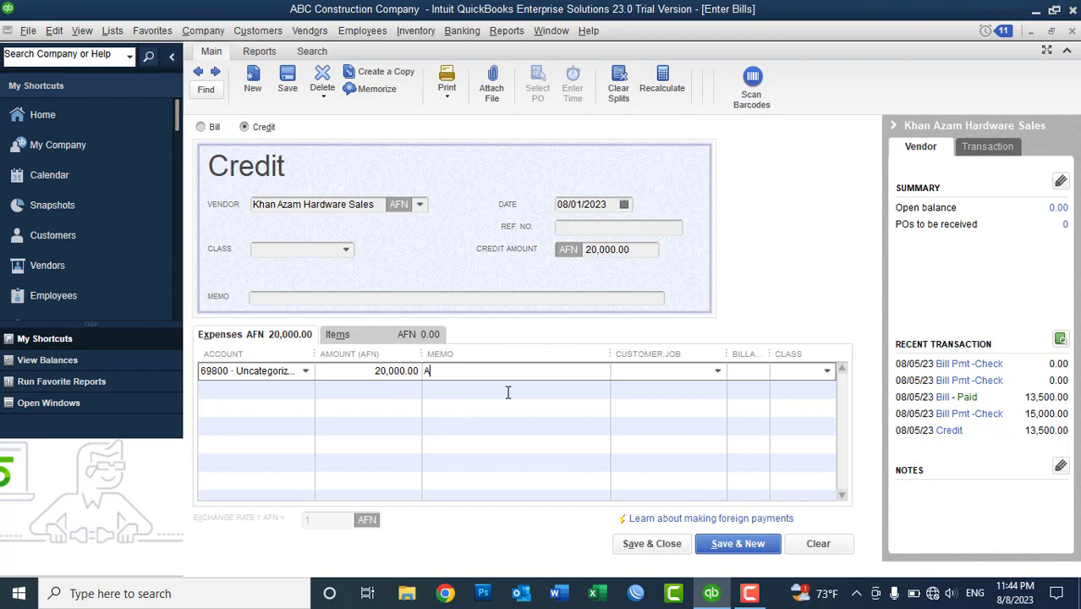
pyautogui.write('dvance Paid to Vendor')
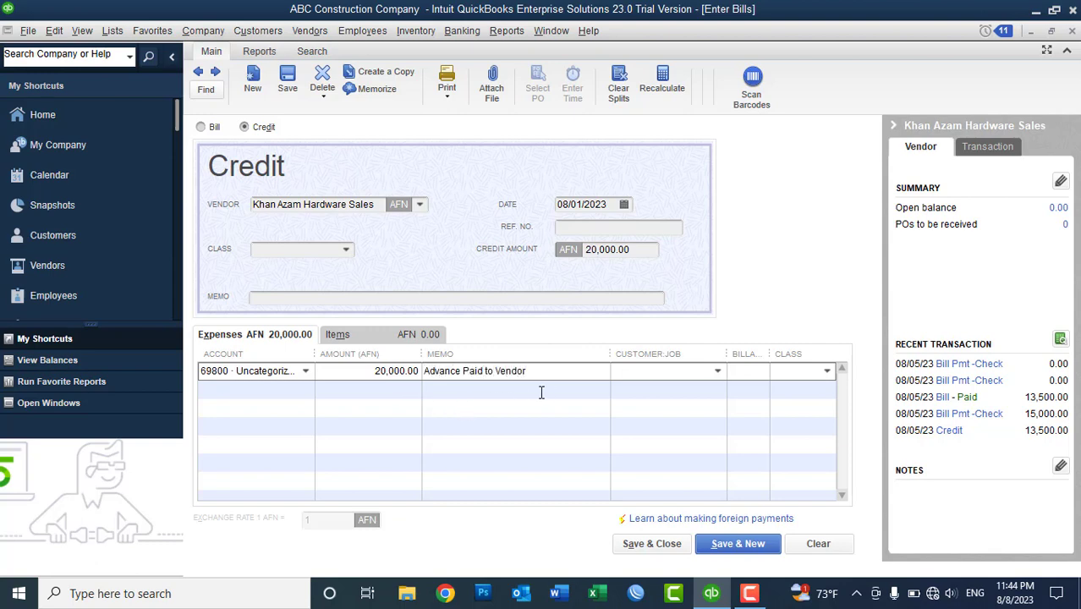
pyautogui.moveTo(531, 371); pyautogui.dragTo(425, 370)
pyautogui.hotkey('ctrl', 'c')
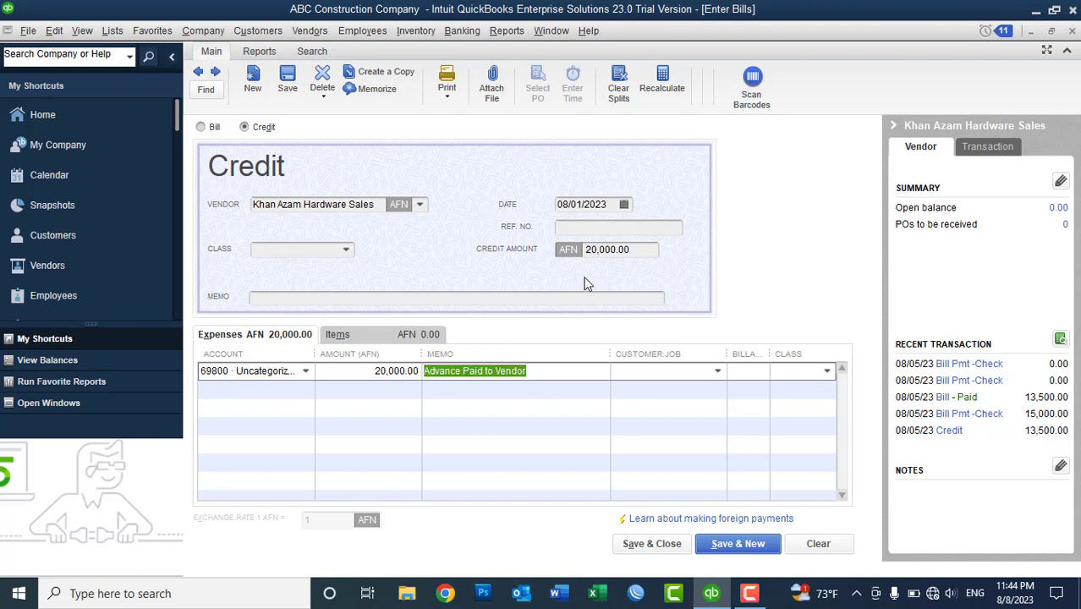
pyautogui.click(575, 228)
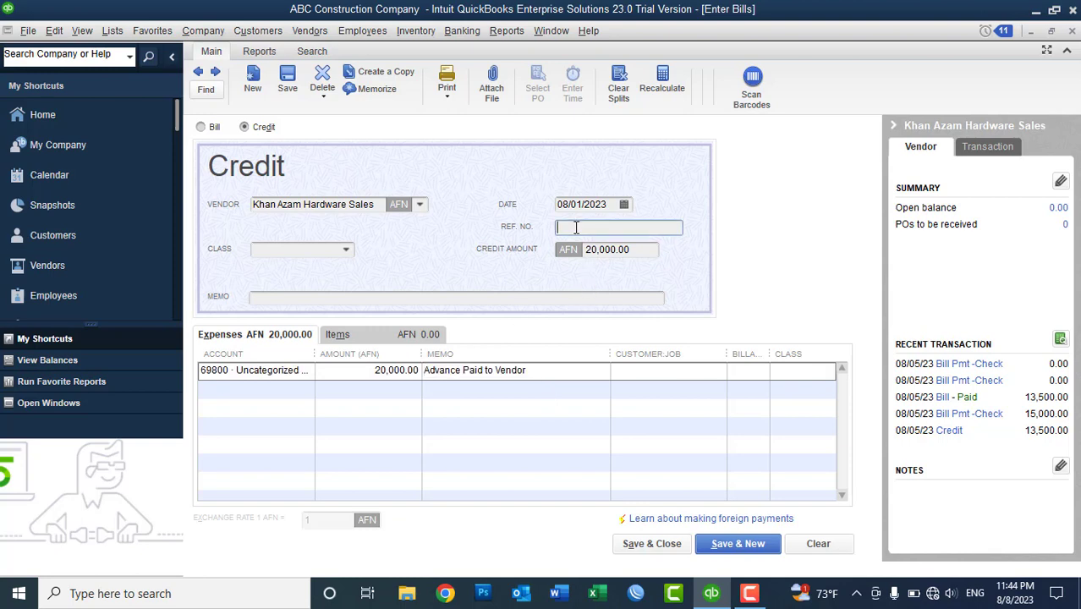
pyautogui.hotkey('ctrl', 'v')
pyautogui.click(648, 545)
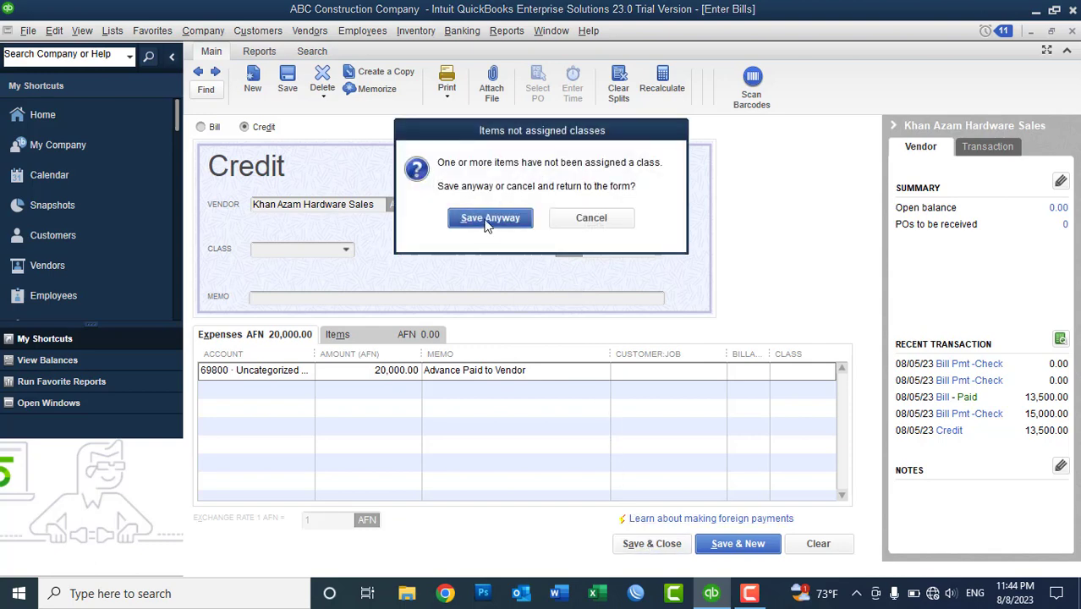
pyautogui.click(487, 221)
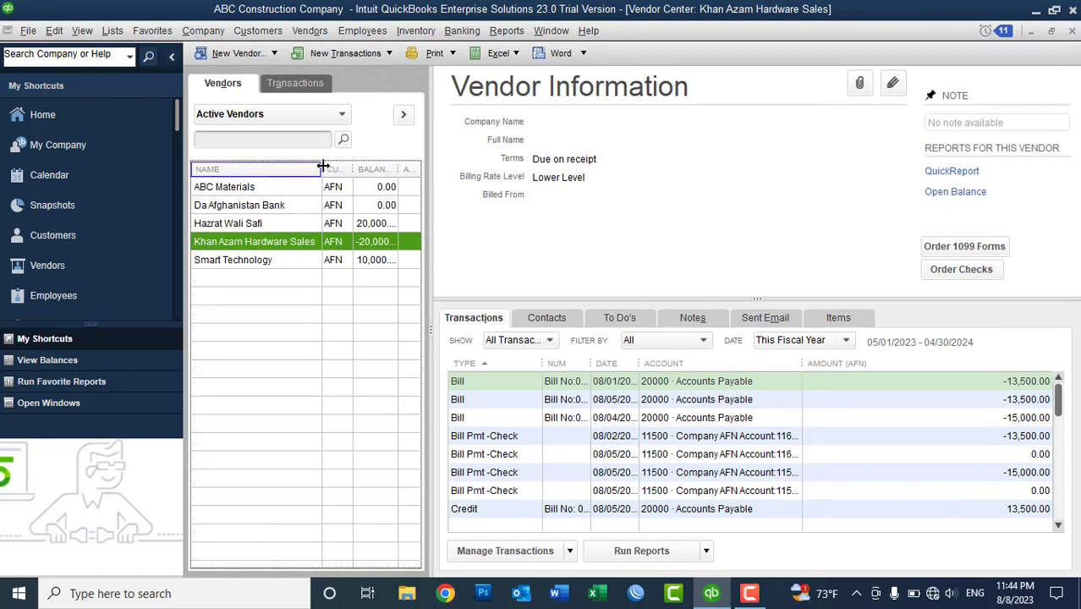
# - Widen the Balance column and compare balances of Smart Technology, Khan Azam Hardware Sales and the 20,000 vendor
pyautogui.moveTo(323, 166); pyautogui.dragTo(291, 166)
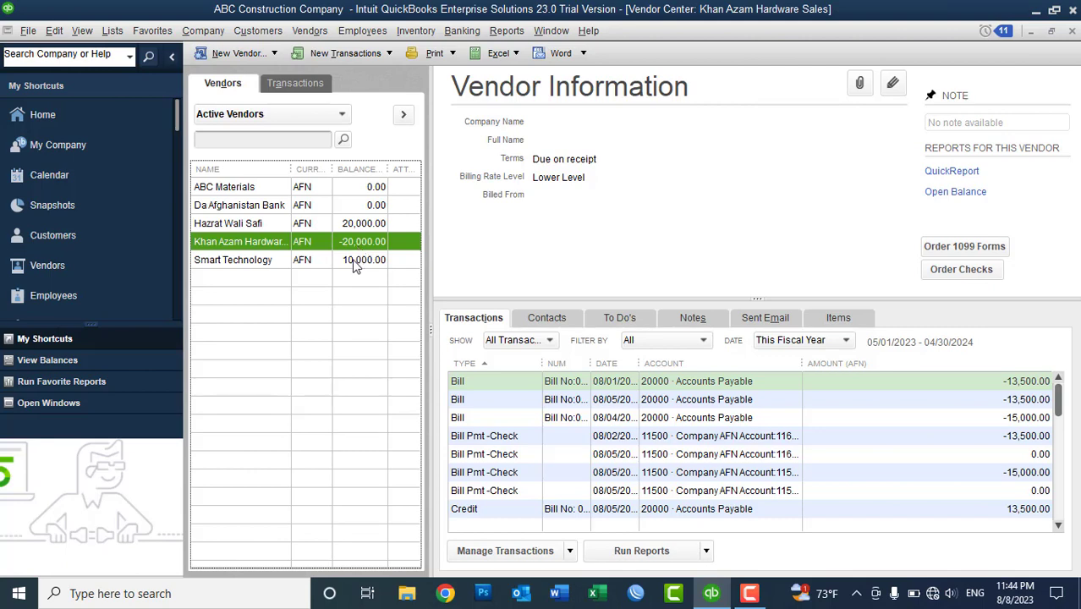
pyautogui.click(356, 264)
pyautogui.click(354, 225)
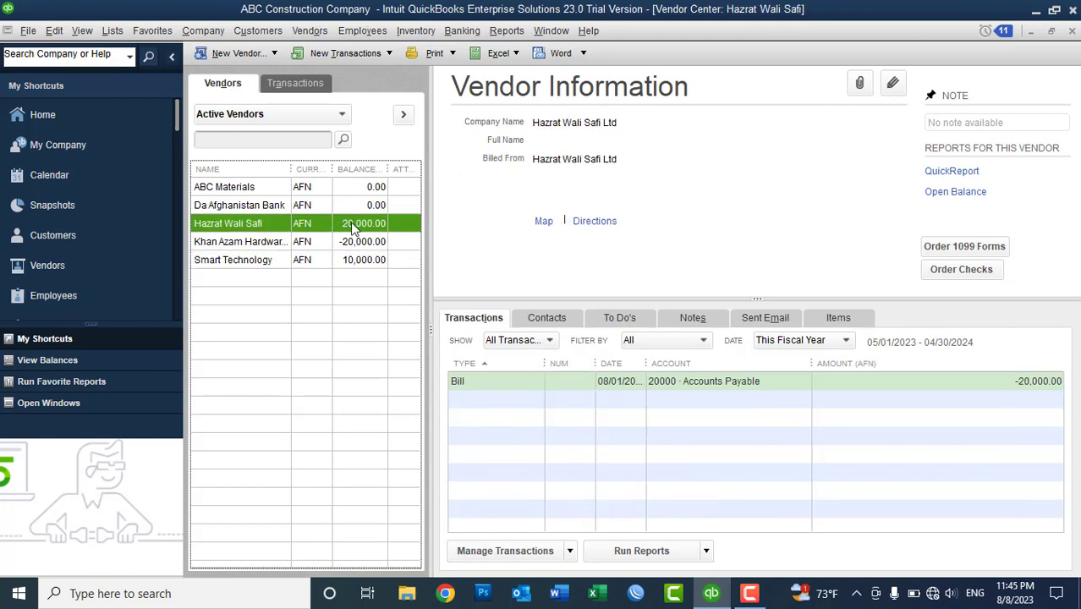
pyautogui.click(351, 241)
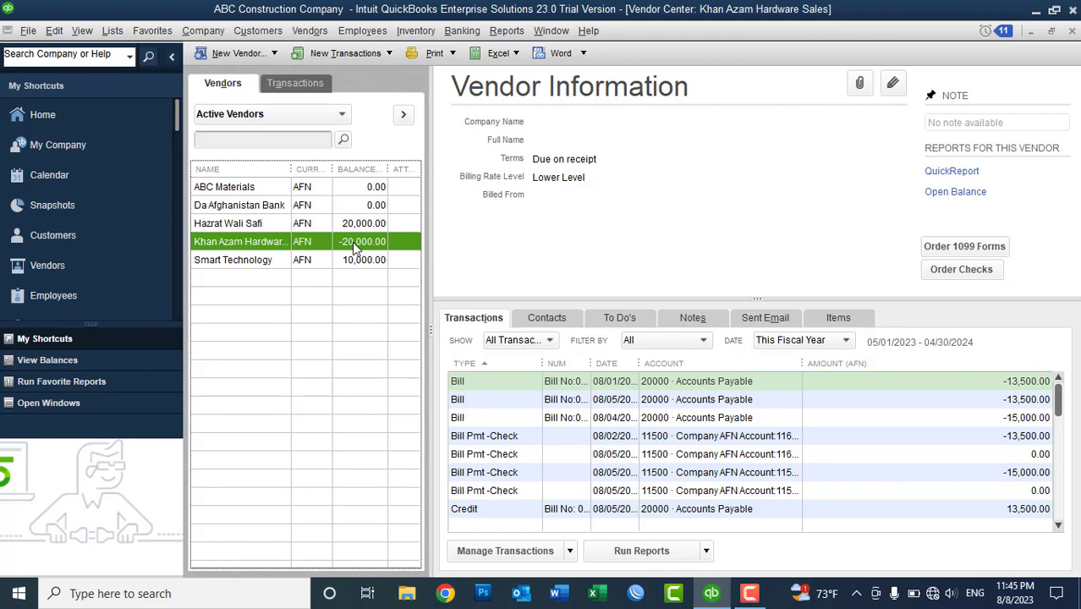
pyautogui.click(349, 227)
pyautogui.click(357, 259)
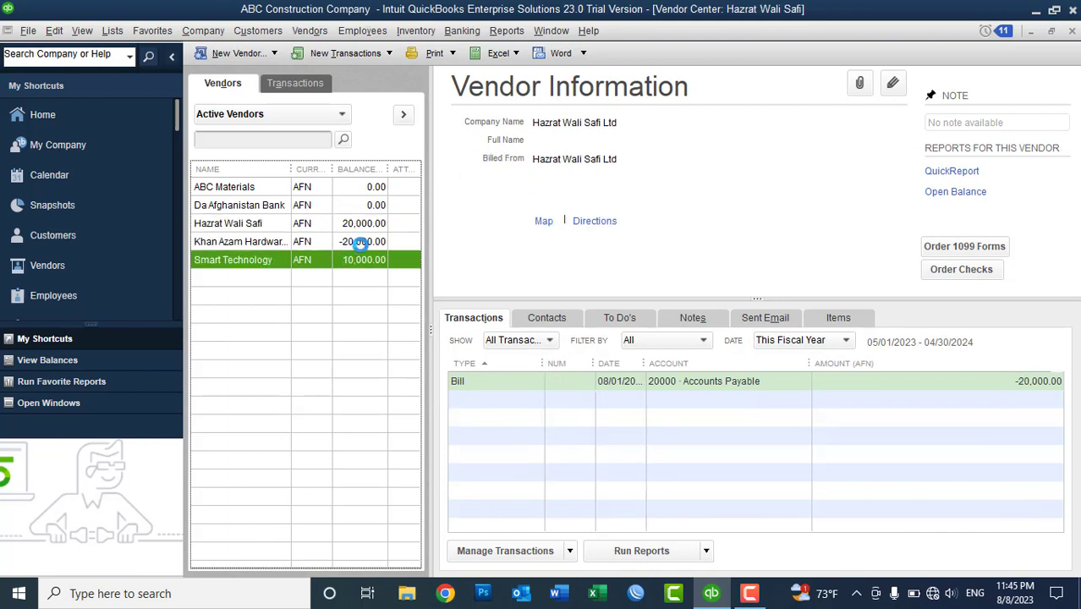
pyautogui.click(348, 242)
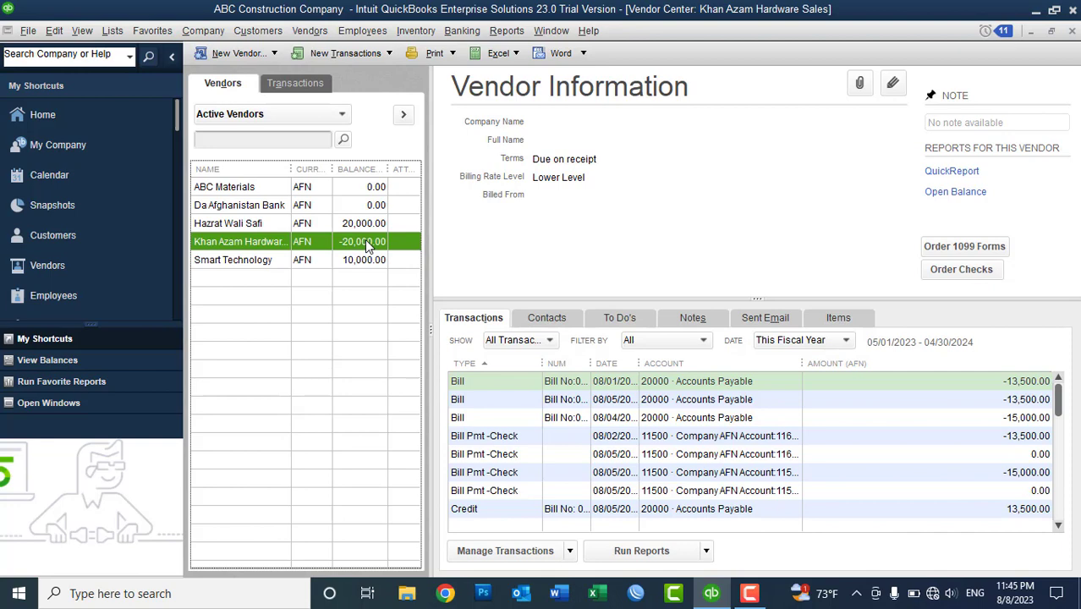
pyautogui.click(364, 225)
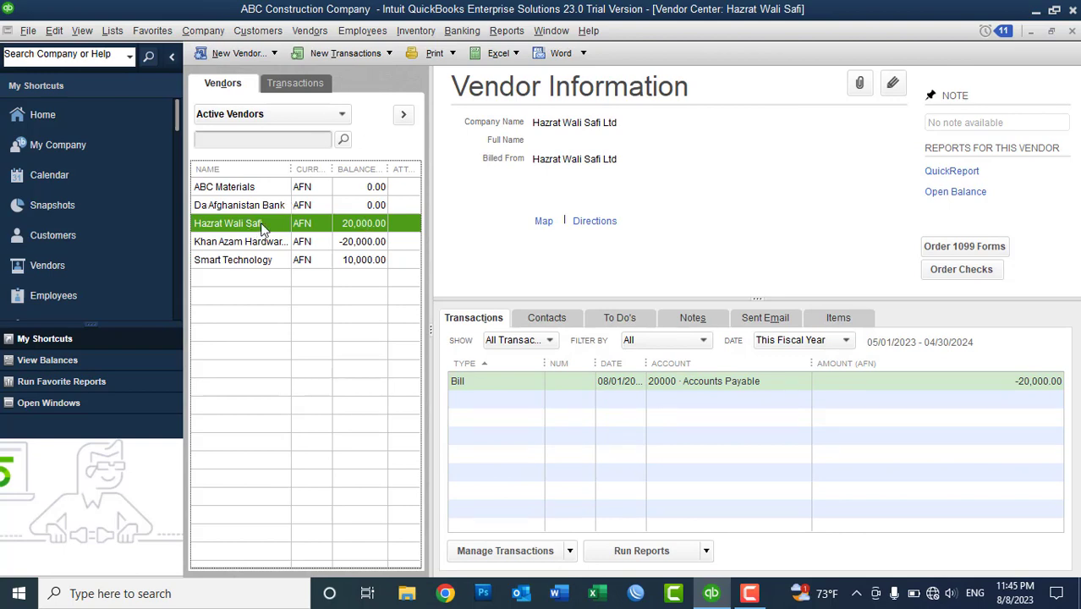
pyautogui.click(345, 56)
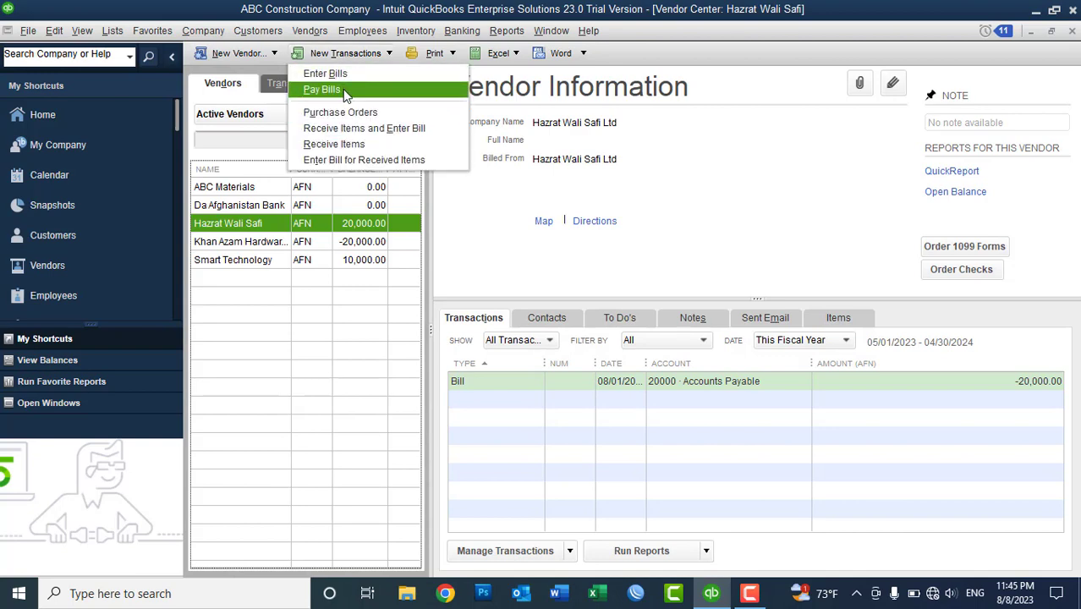
# - Pay the Smart Technology and 20,000 bills from 11600 Azizi Bank AFN AC
pyautogui.click(343, 90)
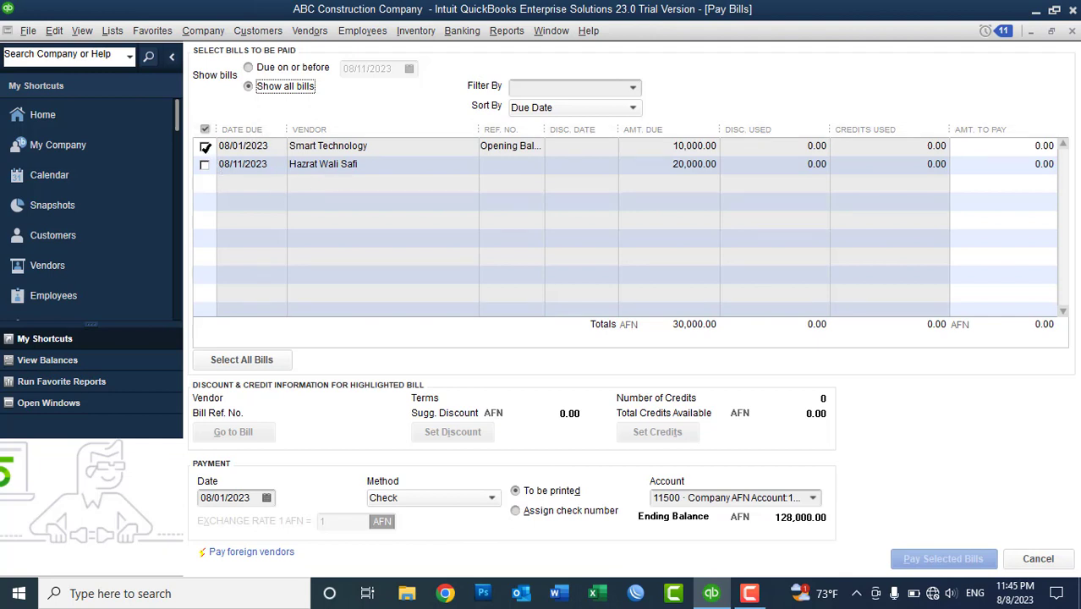
pyautogui.click(205, 147)
pyautogui.click(205, 165)
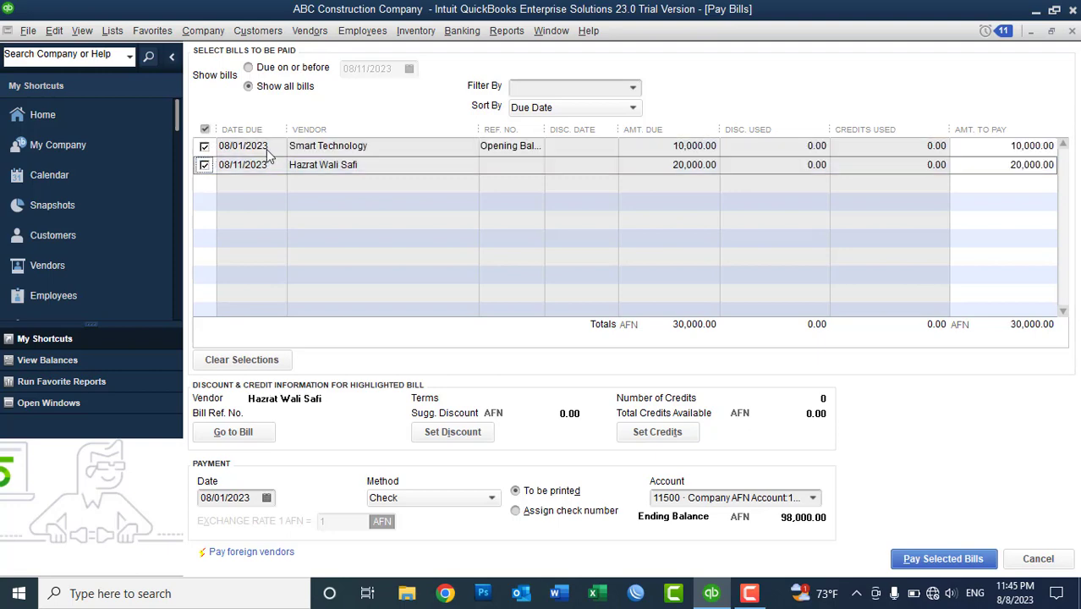
pyautogui.click(812, 499)
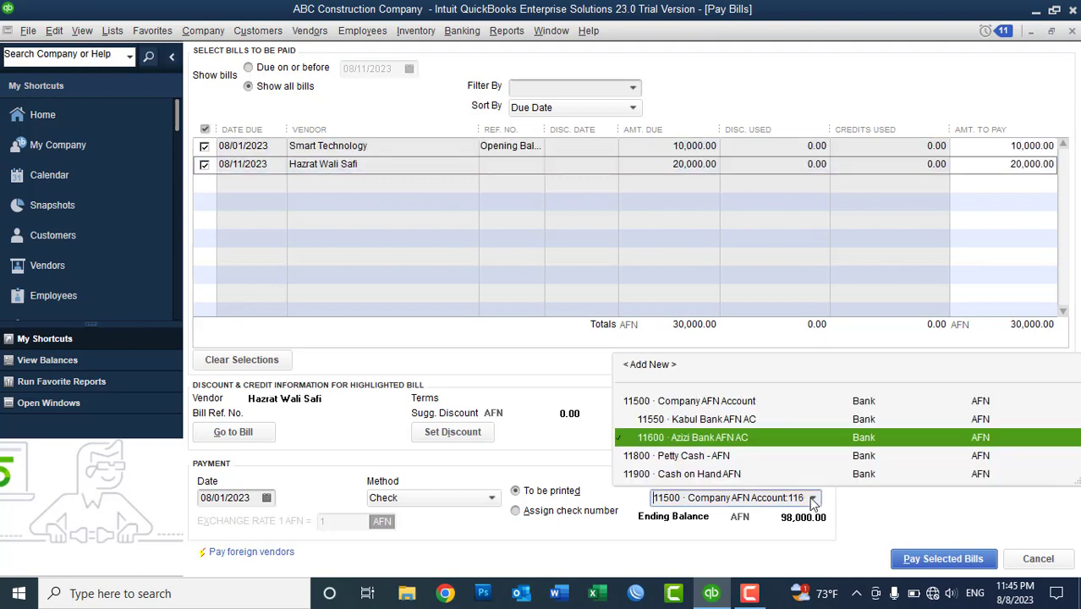
pyautogui.click(808, 438)
pyautogui.click(917, 563)
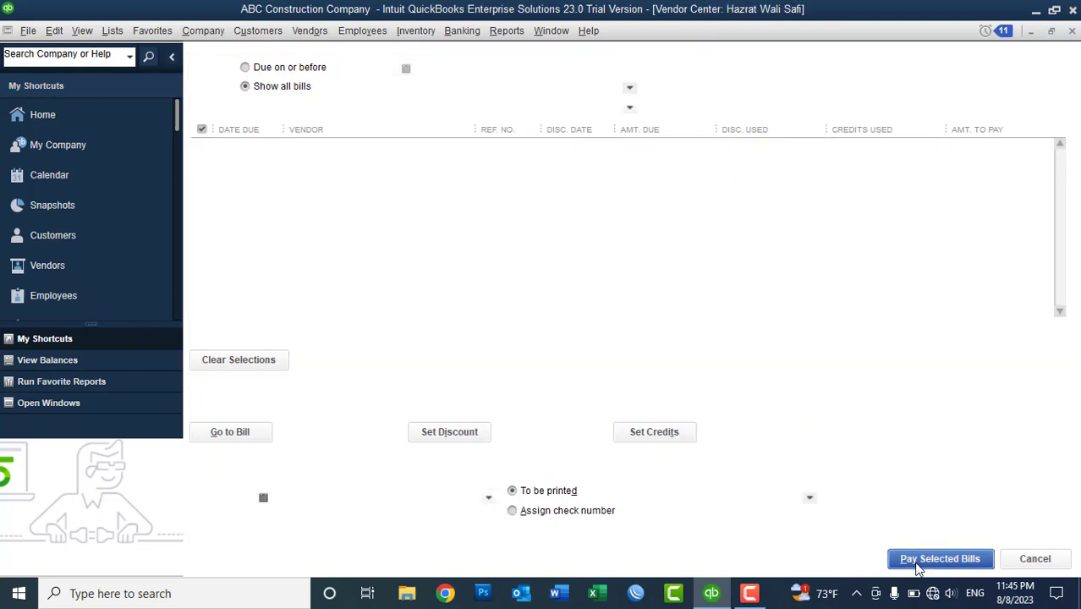
pyautogui.click(414, 348)
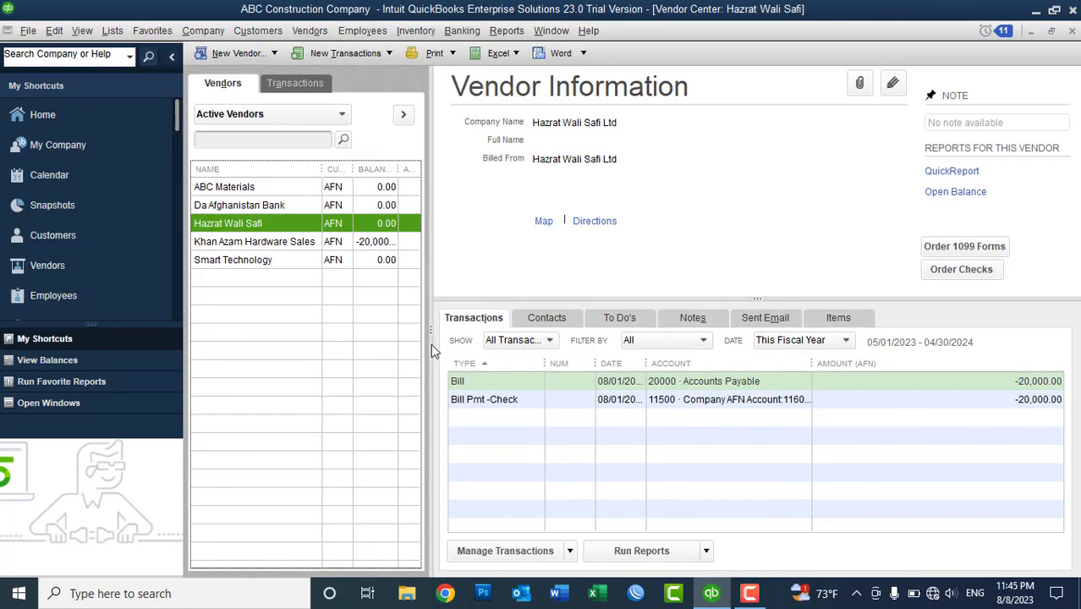
pyautogui.click(385, 243)
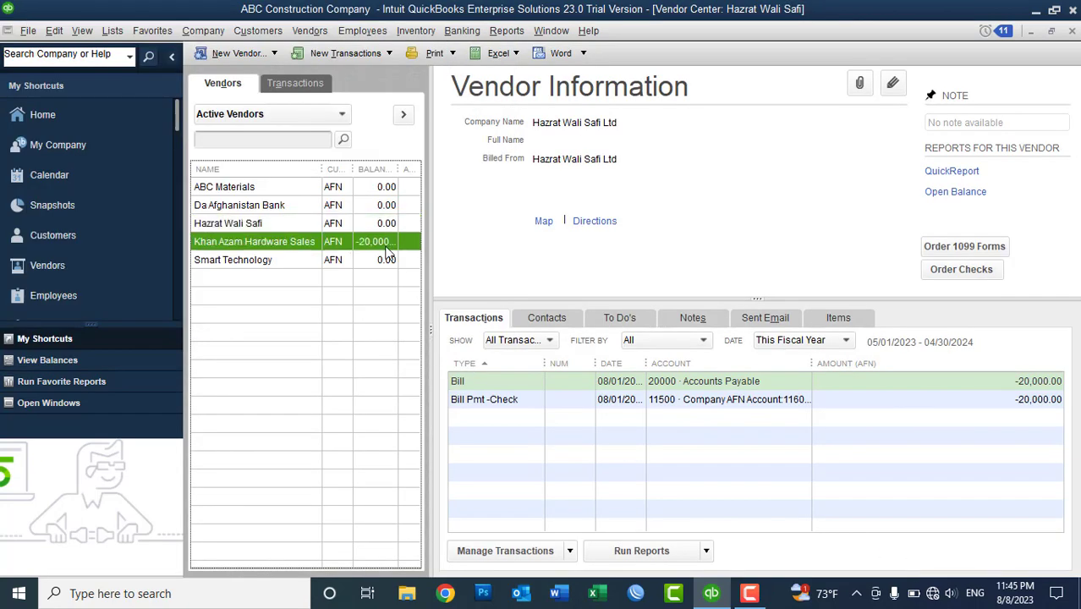
pyautogui.moveTo(315, 175); pyautogui.dragTo(301, 170)
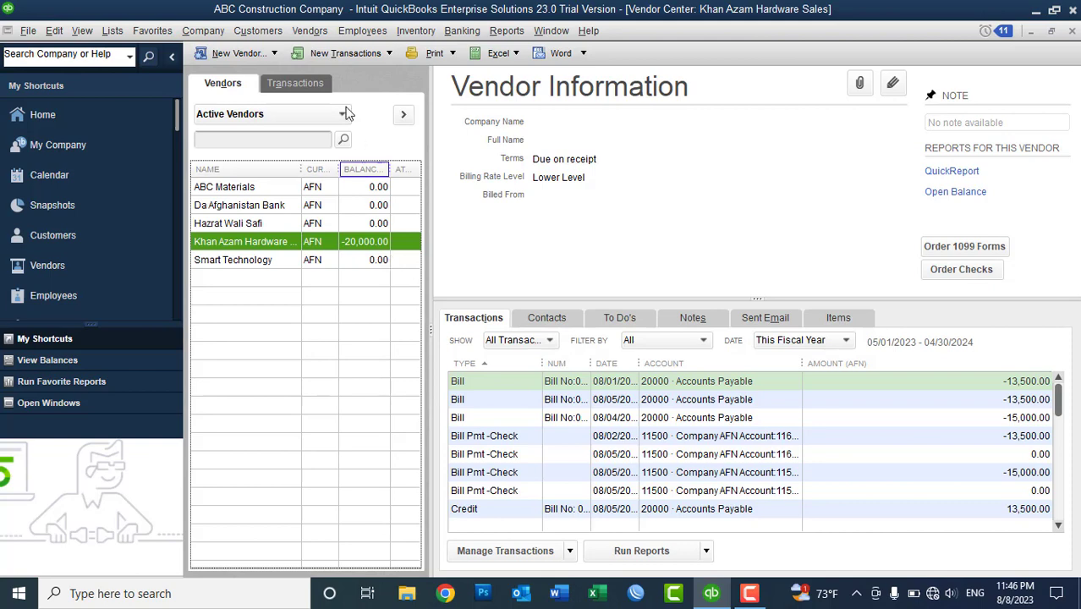
# - Start a new bill with 5 Monitors, assigned to the Warehouse site
pyautogui.click(336, 54)
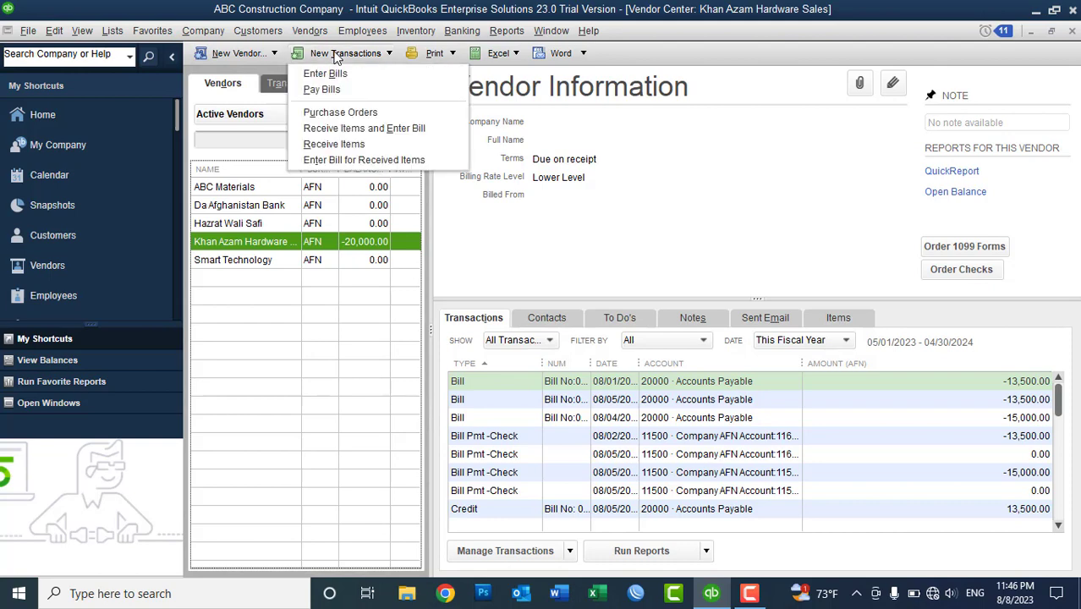
pyautogui.click(338, 129)
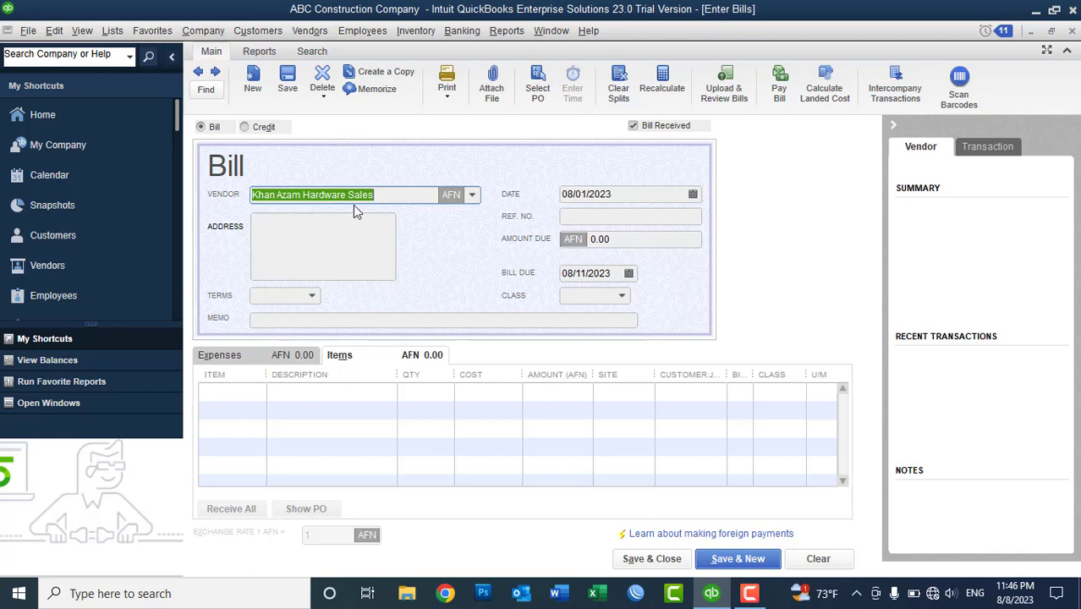
pyautogui.click(252, 387)
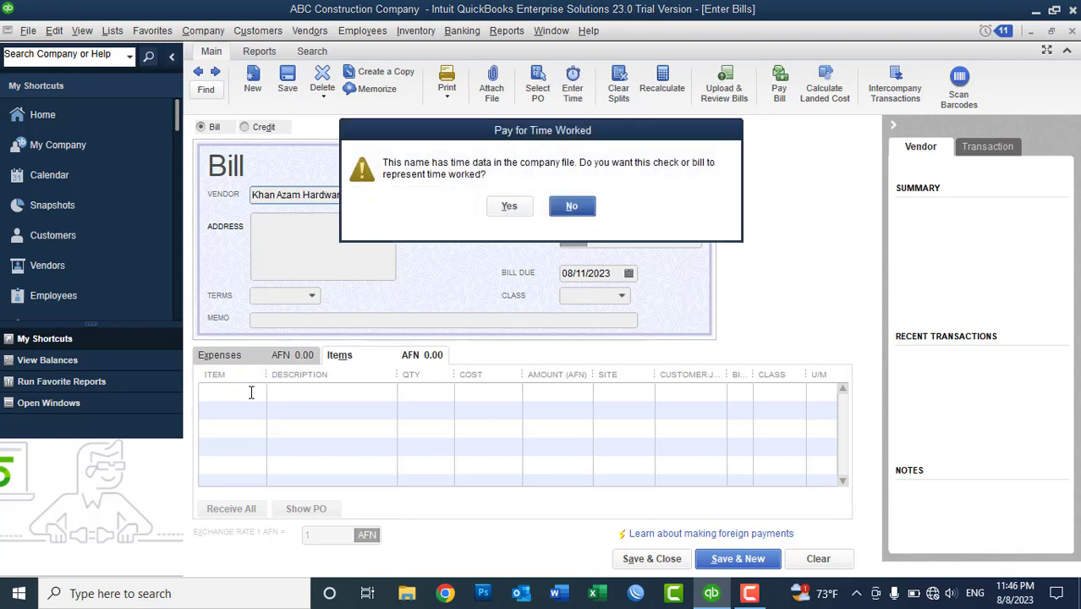
pyautogui.click(571, 208)
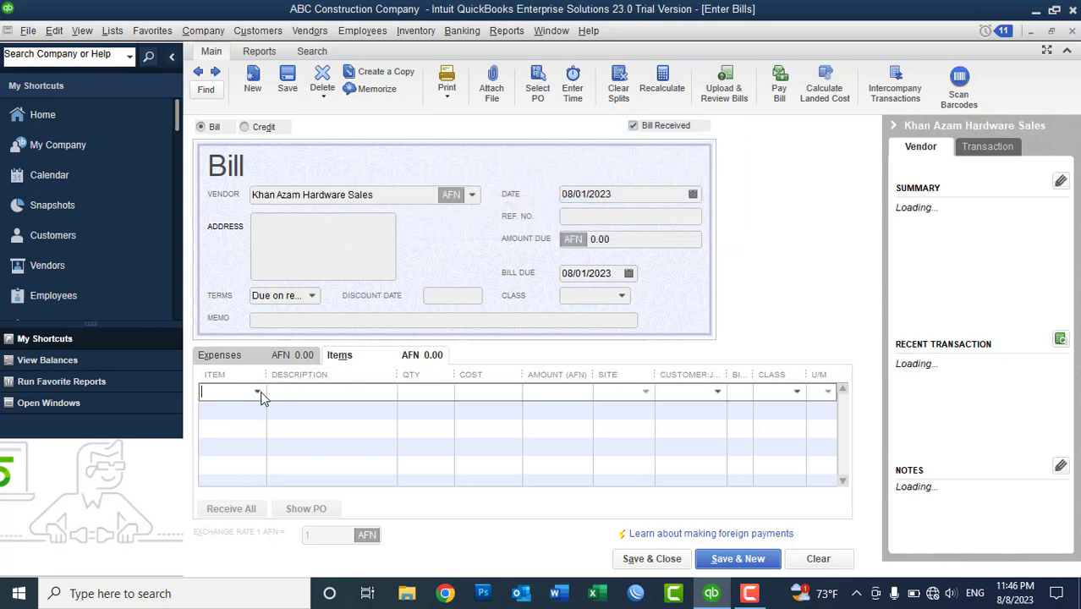
pyautogui.click(259, 394)
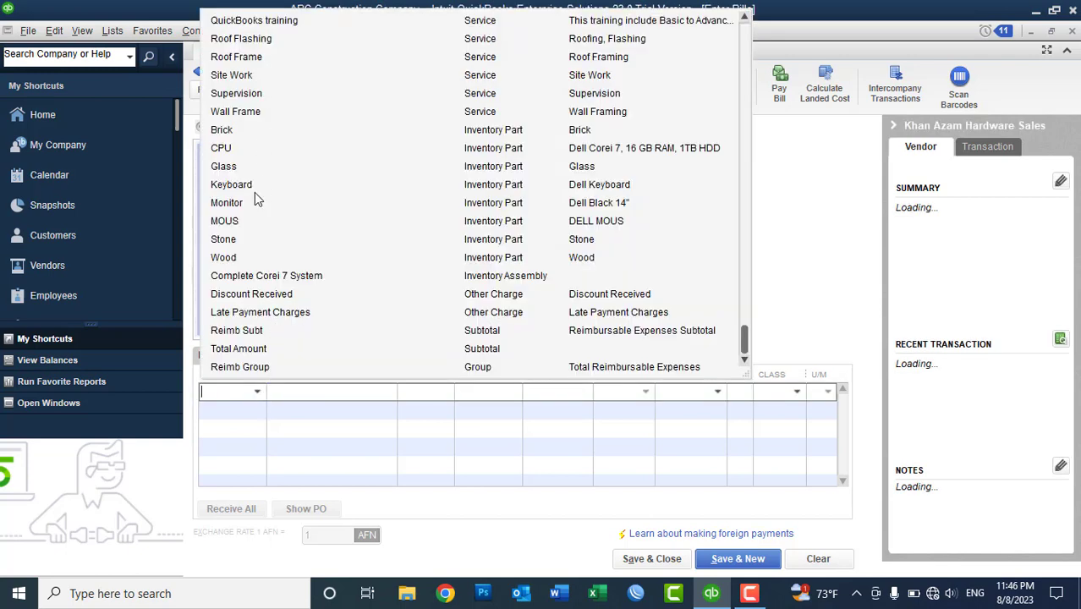
pyautogui.click(254, 202)
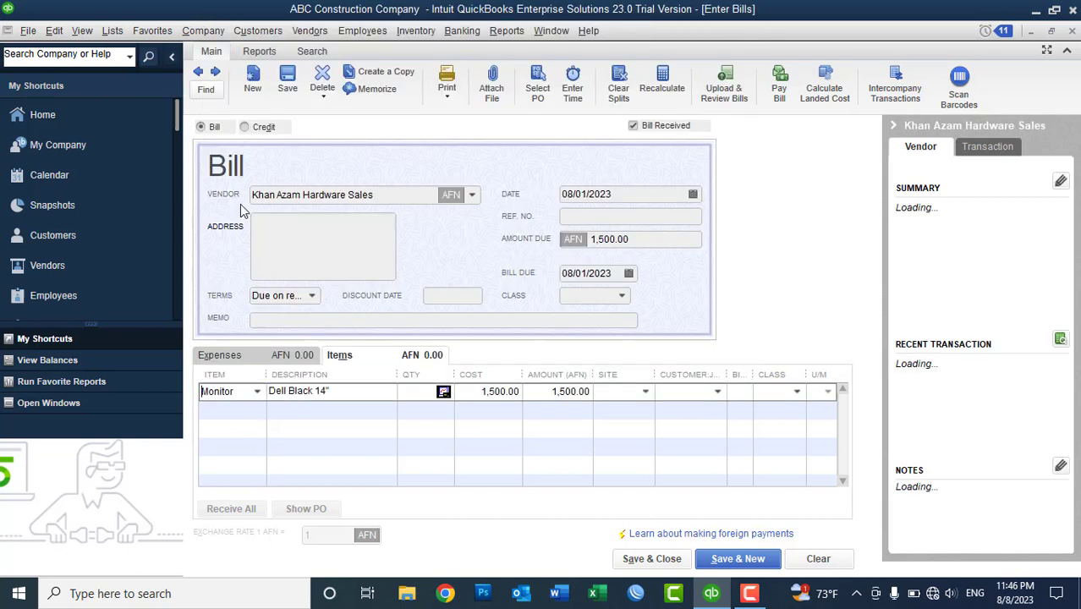
pyautogui.doubleClick(434, 392)
pyautogui.write('5')
pyautogui.press('Tab')
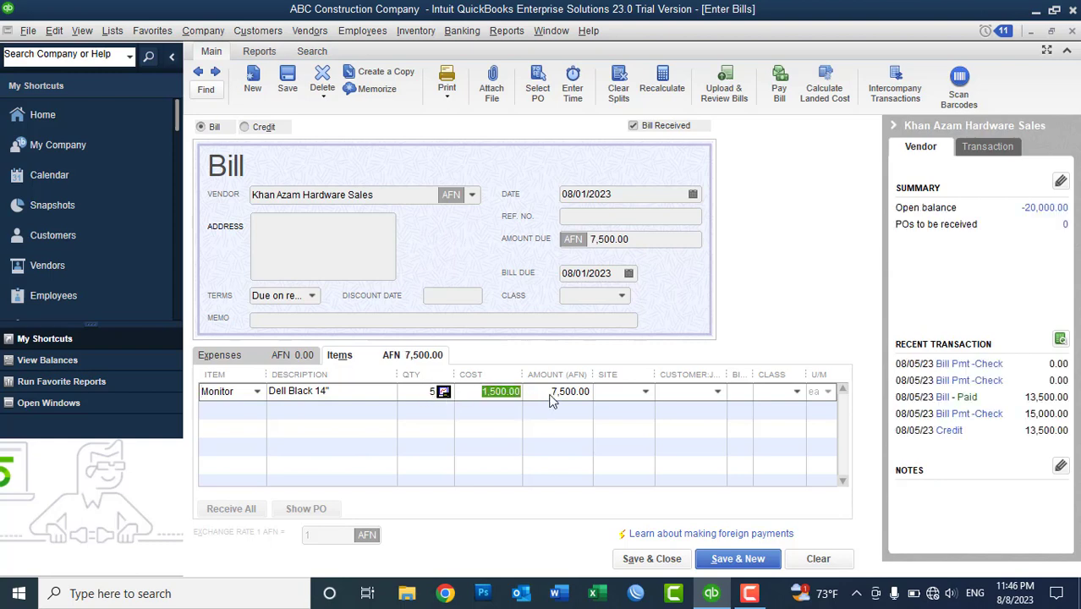
pyautogui.click(647, 394)
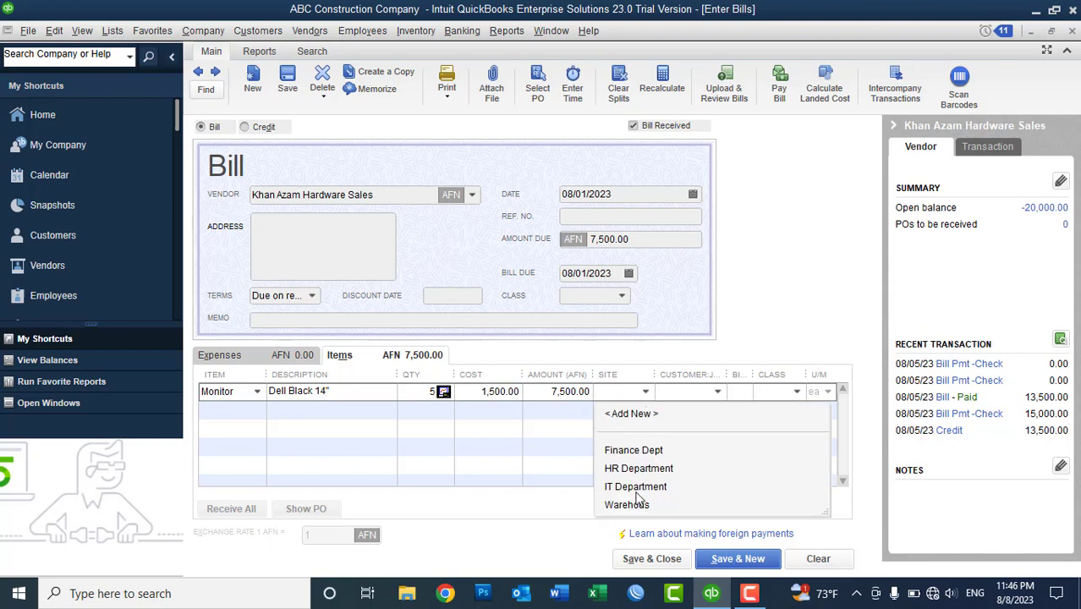
pyautogui.click(632, 506)
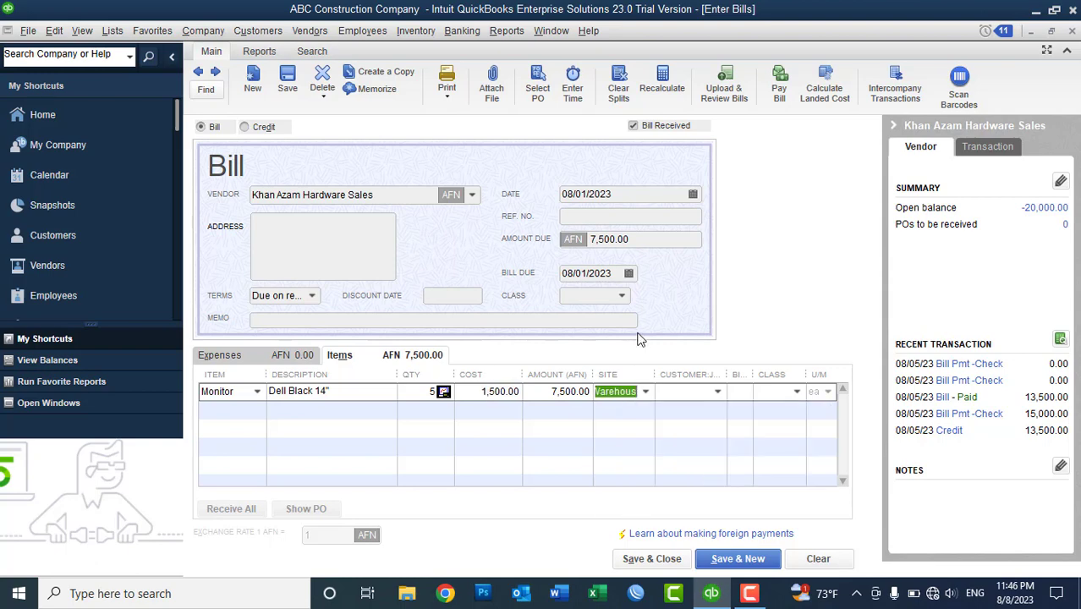
# - Set Ref No to 'Bill No:0011' and save the bill without a class
pyautogui.click(594, 217)
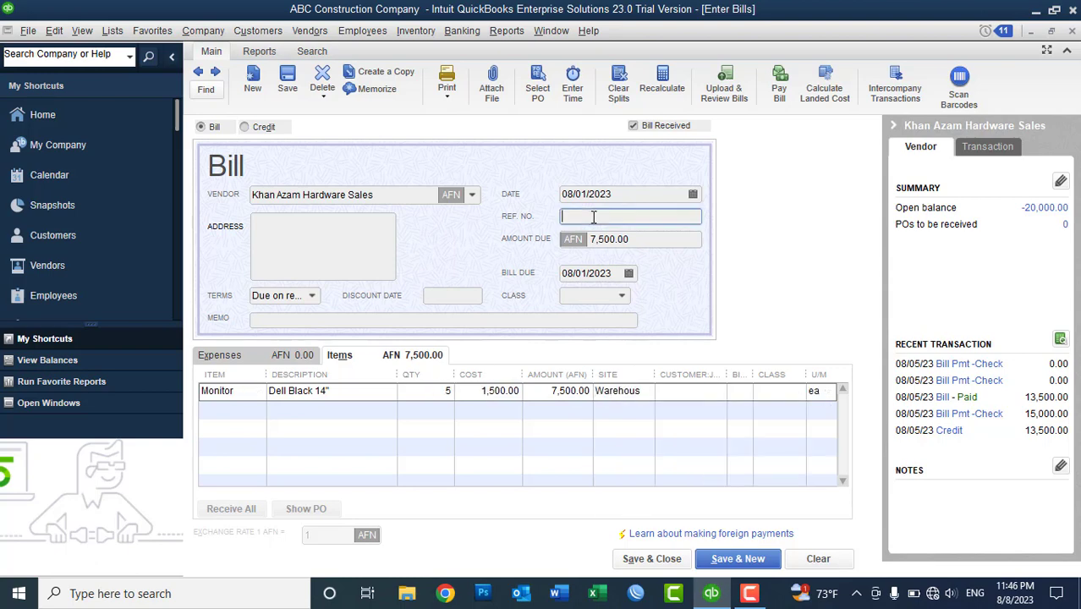
pyautogui.write('Bill No:0011')
pyautogui.click(649, 559)
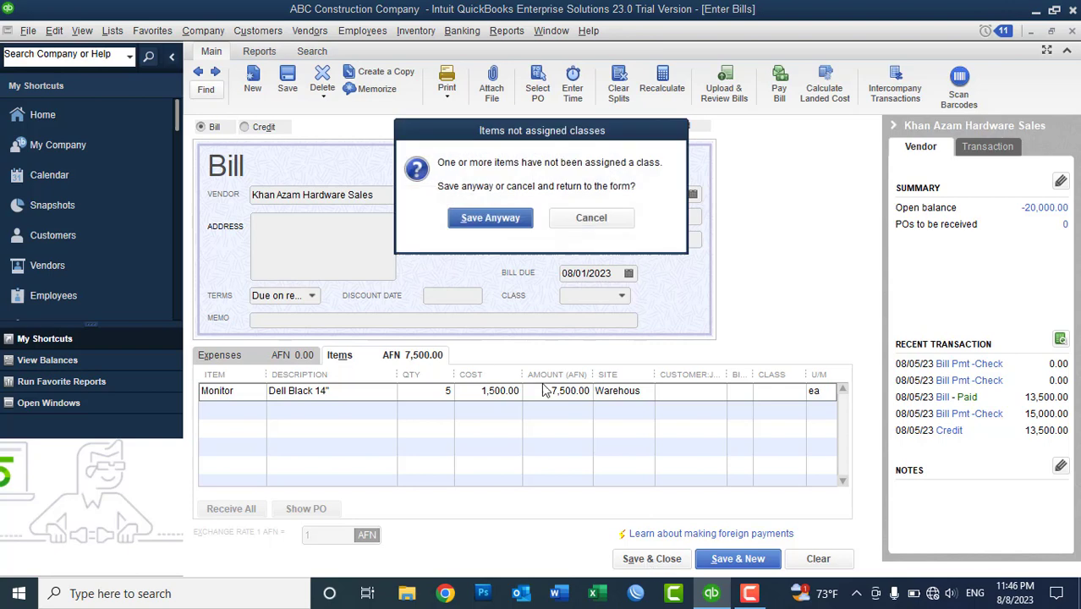
pyautogui.click(503, 218)
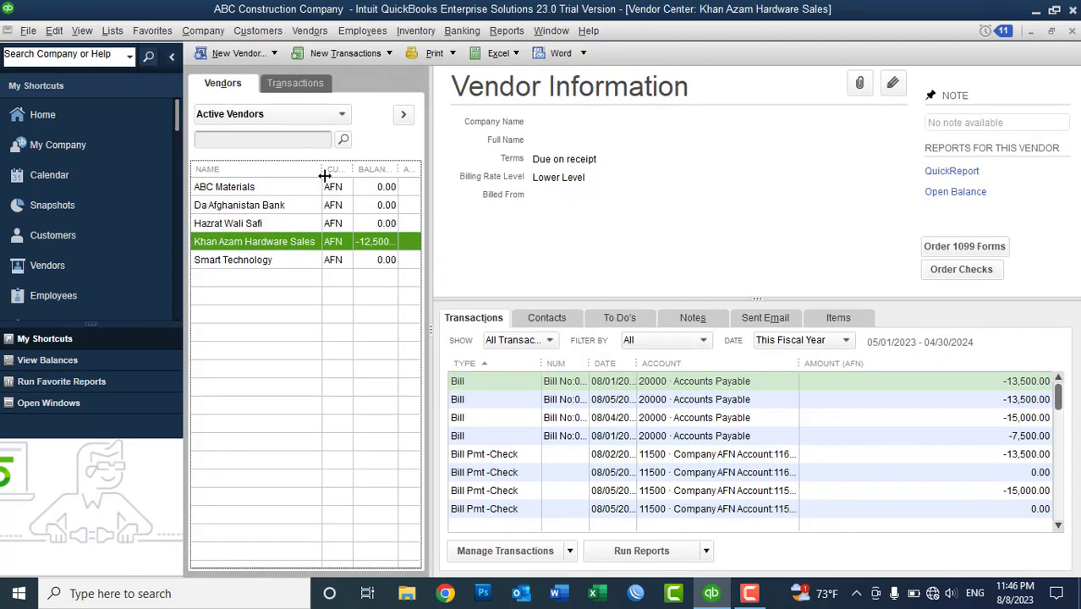
# - Narrow the Name column so the Currency and Balance columns show -12,500.00 fully
pyautogui.moveTo(325, 175); pyautogui.dragTo(277, 175)
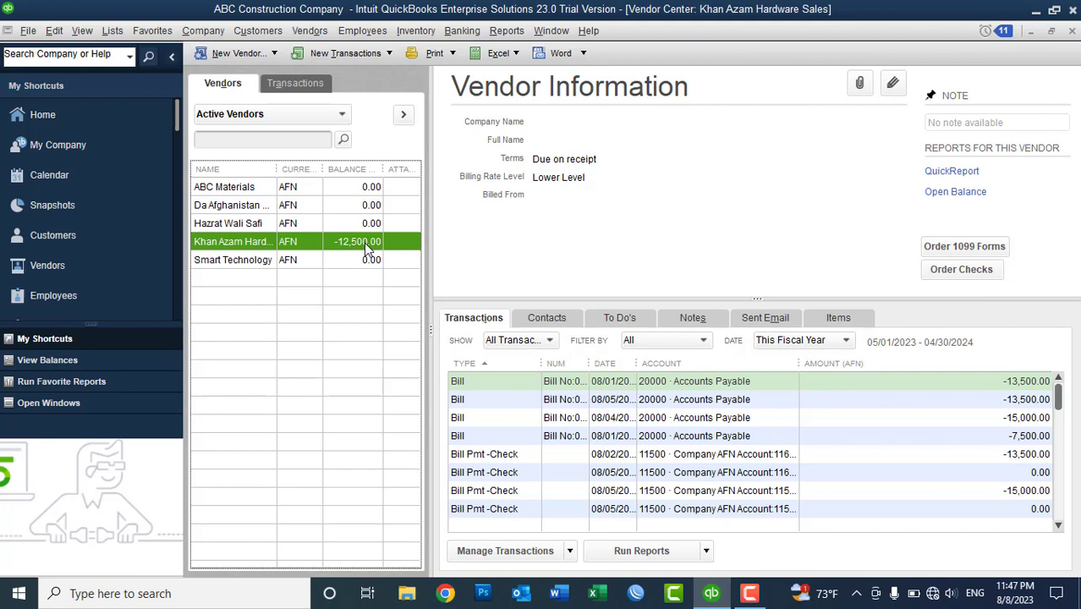
# - Select the 08/01/2023 Bill No:0011 (7,500.00) in Pay Bills
pyautogui.click(309, 31)
pyautogui.click(322, 107)
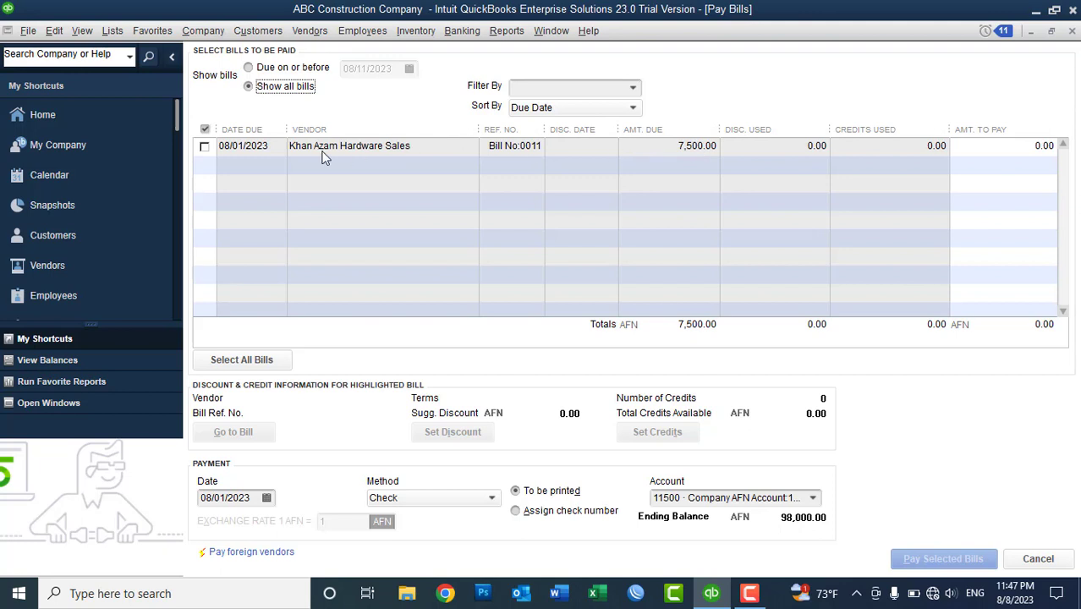
pyautogui.click(204, 147)
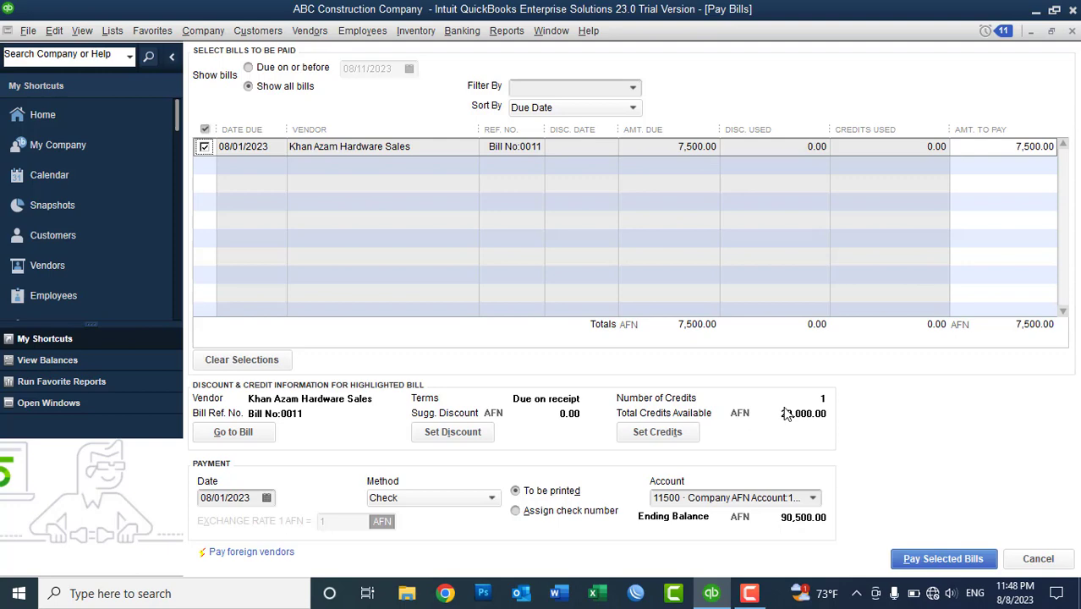
# - Apply 7,500.00 of the advance credit to Bill No:0011 and record the payment
pyautogui.click(658, 432)
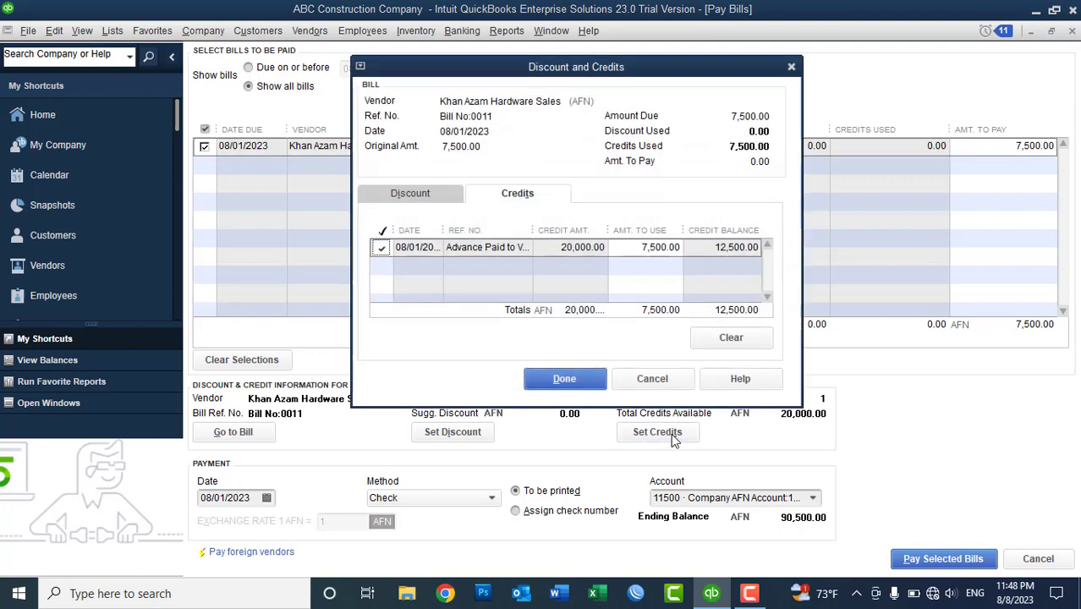
pyautogui.click(564, 380)
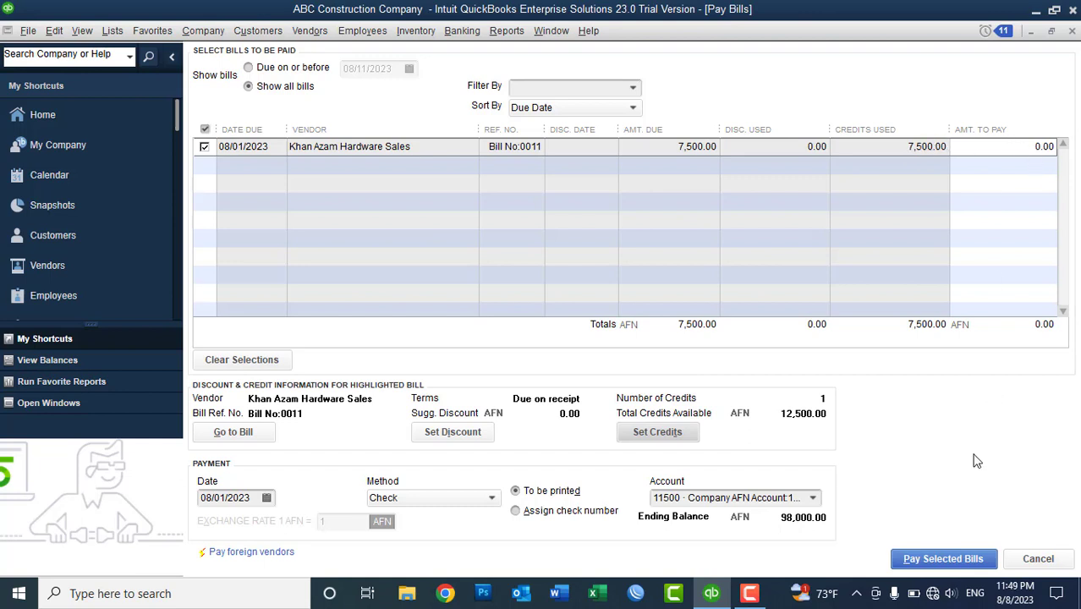
pyautogui.click(934, 562)
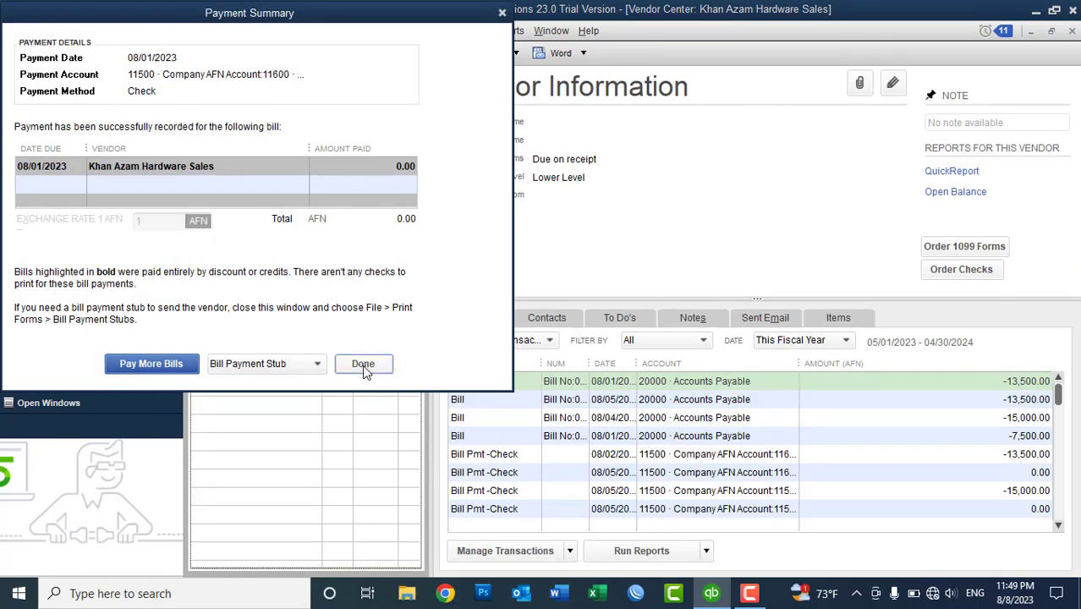
# - Close the Payment Summary and start a blank general journal entry from the Company menu
pyautogui.click(362, 364)
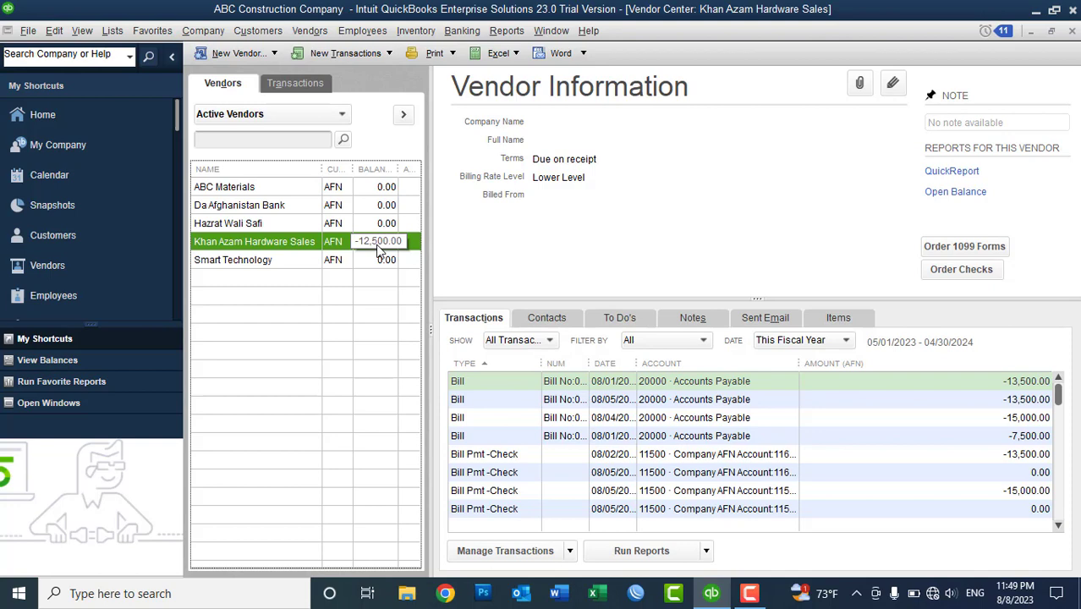
pyautogui.click(204, 33)
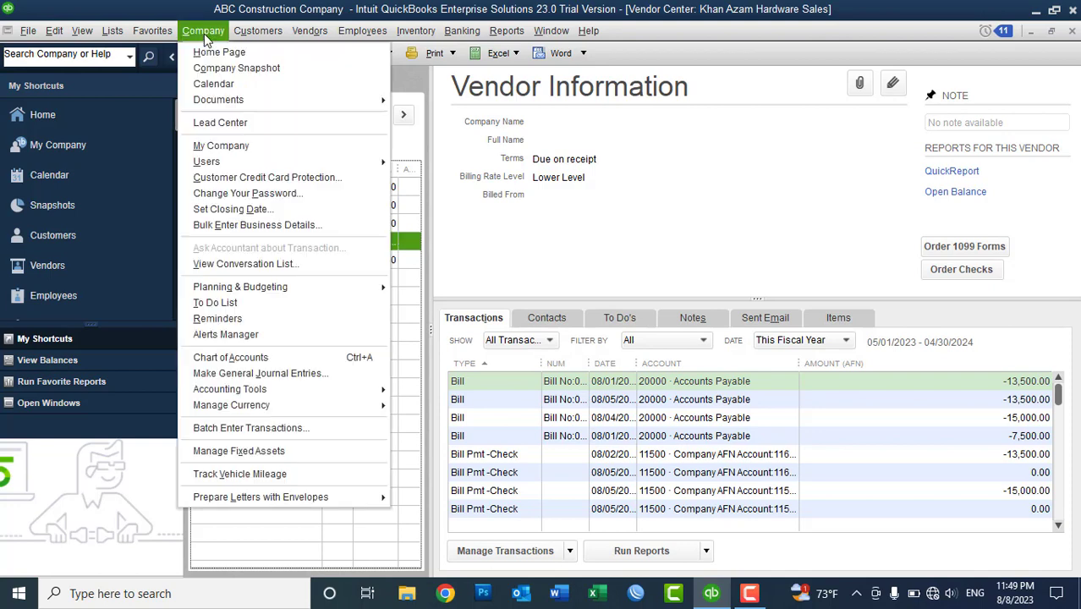
pyautogui.click(264, 378)
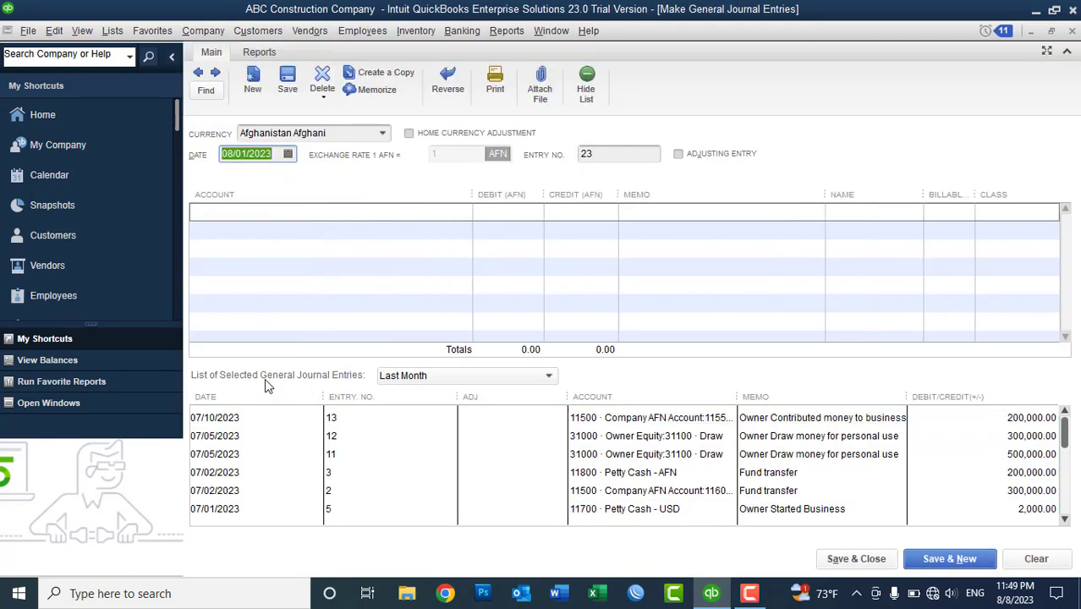
# - Keep Afghanistan Afghani as the journal entry currency and date it 08/05/2023
pyautogui.click(383, 135)
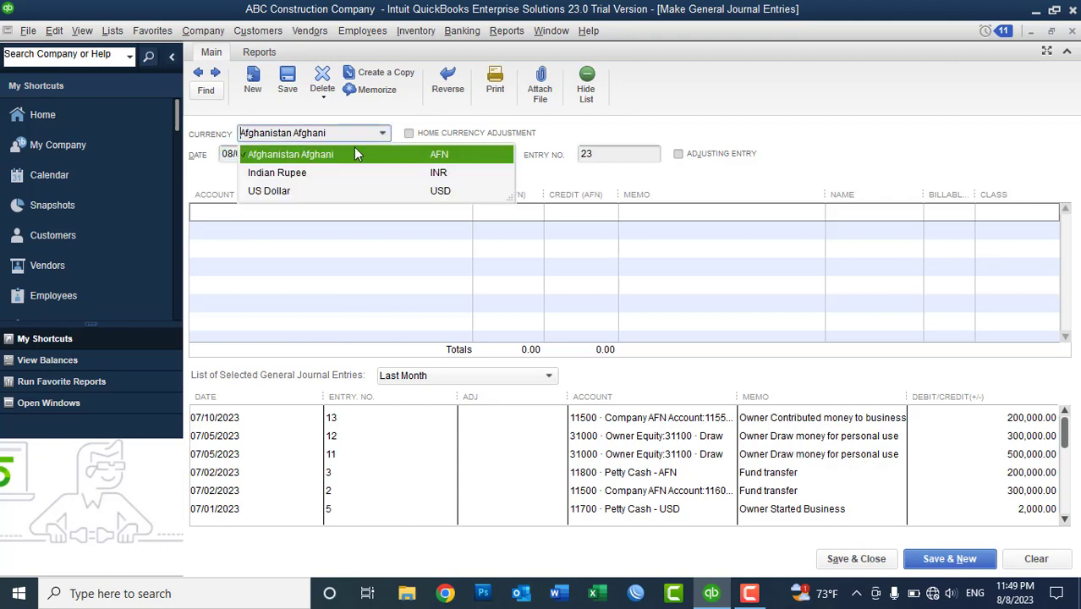
pyautogui.click(326, 158)
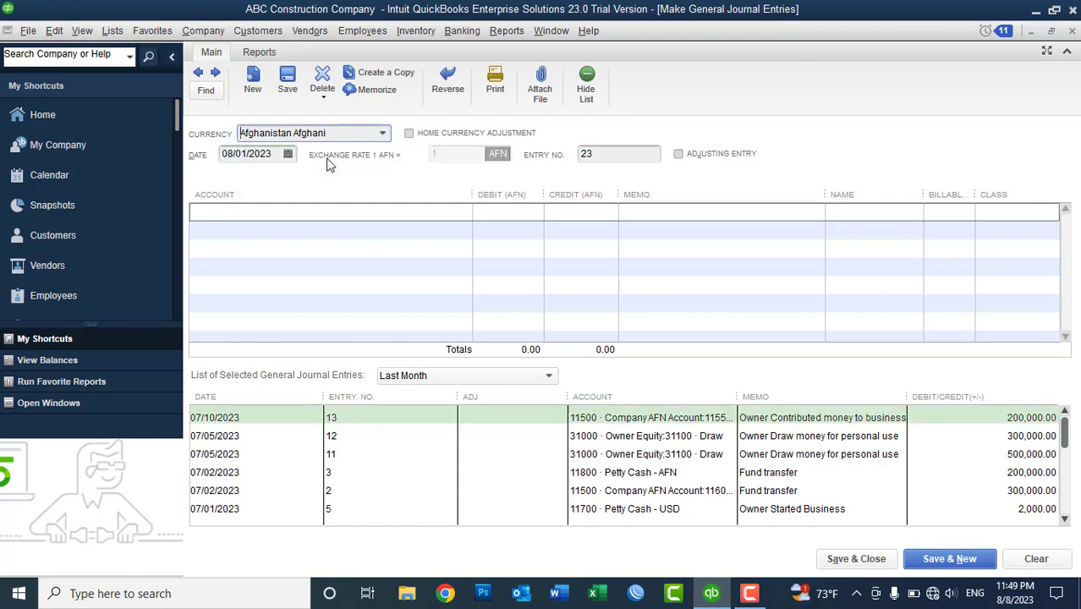
pyautogui.click(287, 153)
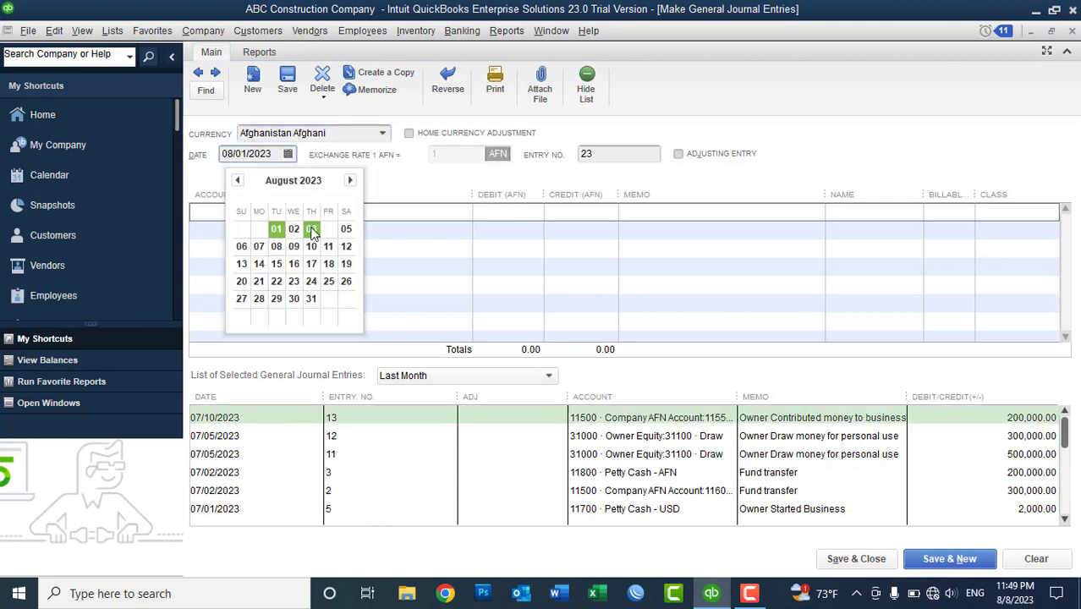
pyautogui.click(346, 230)
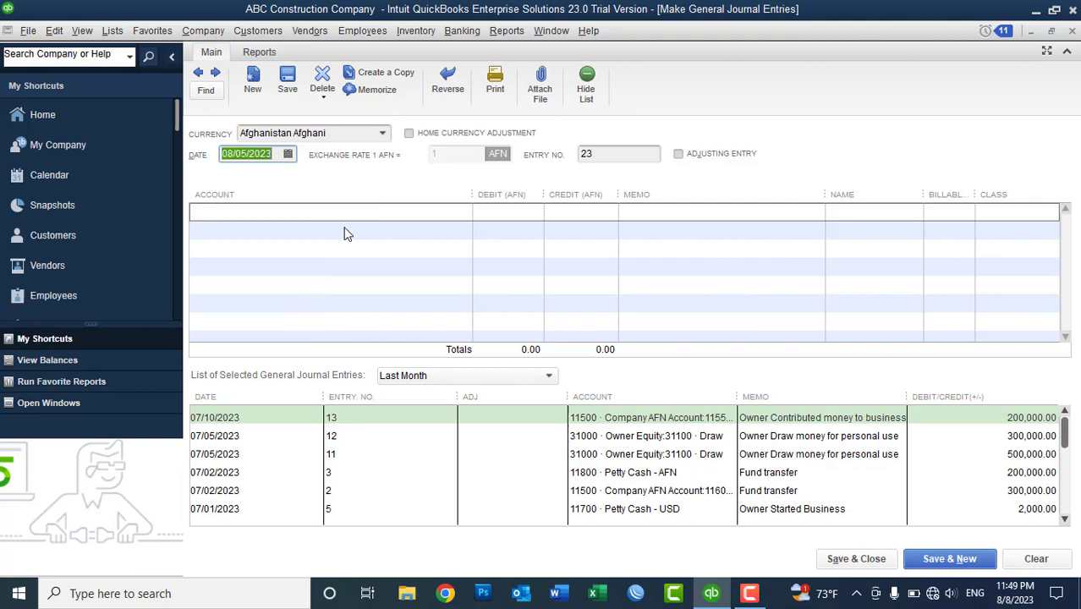
# - Set the first journal line's account to 11550 Kabul Bank AFN AC, checking it in the Chart of Accounts
pyautogui.click(345, 227)
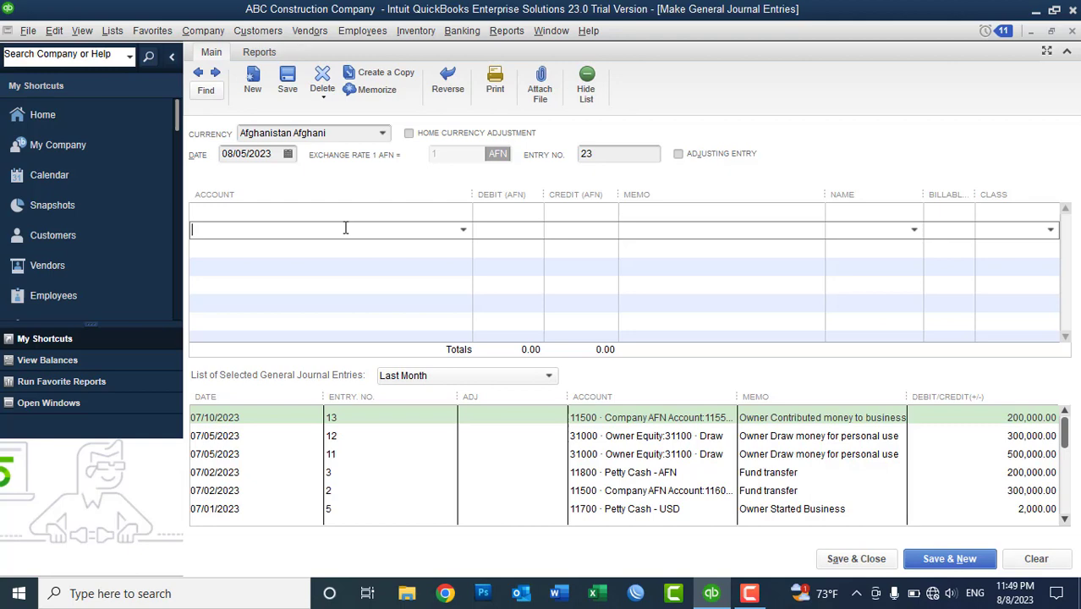
pyautogui.click(341, 216)
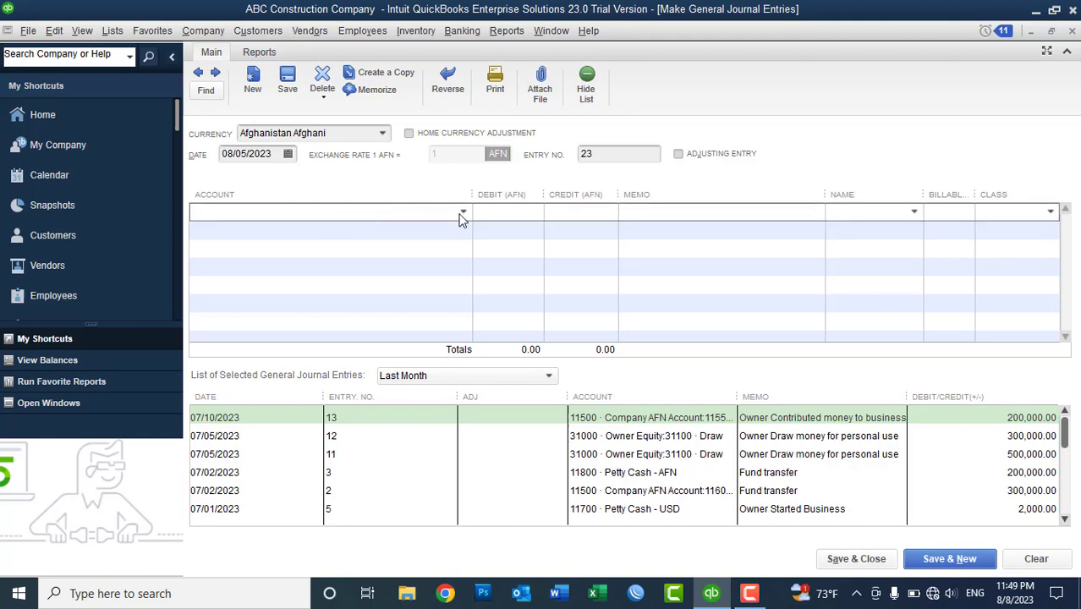
pyautogui.click(460, 213)
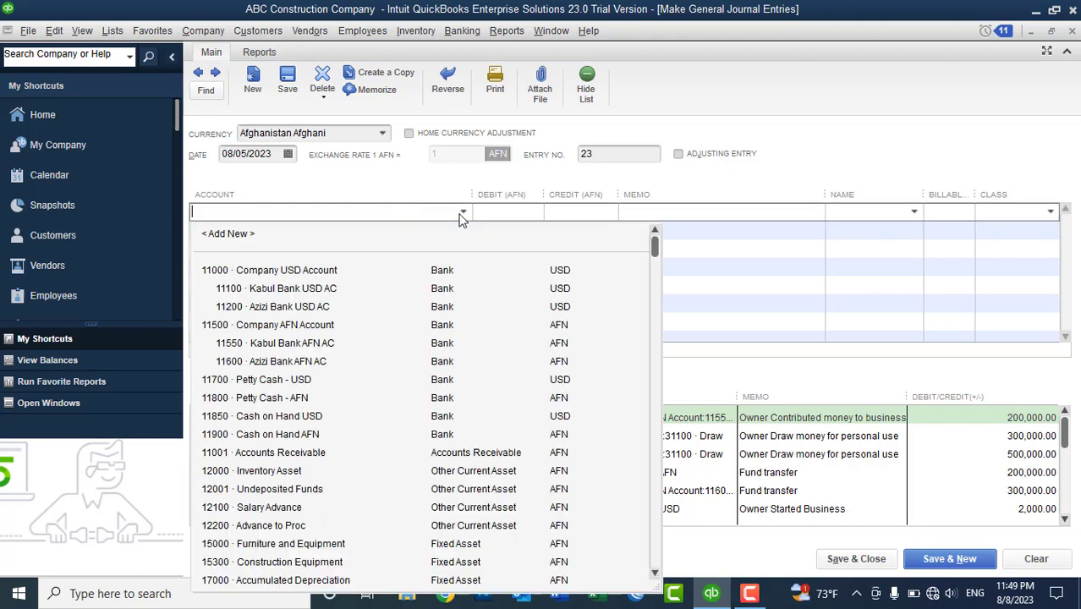
pyautogui.click(293, 345)
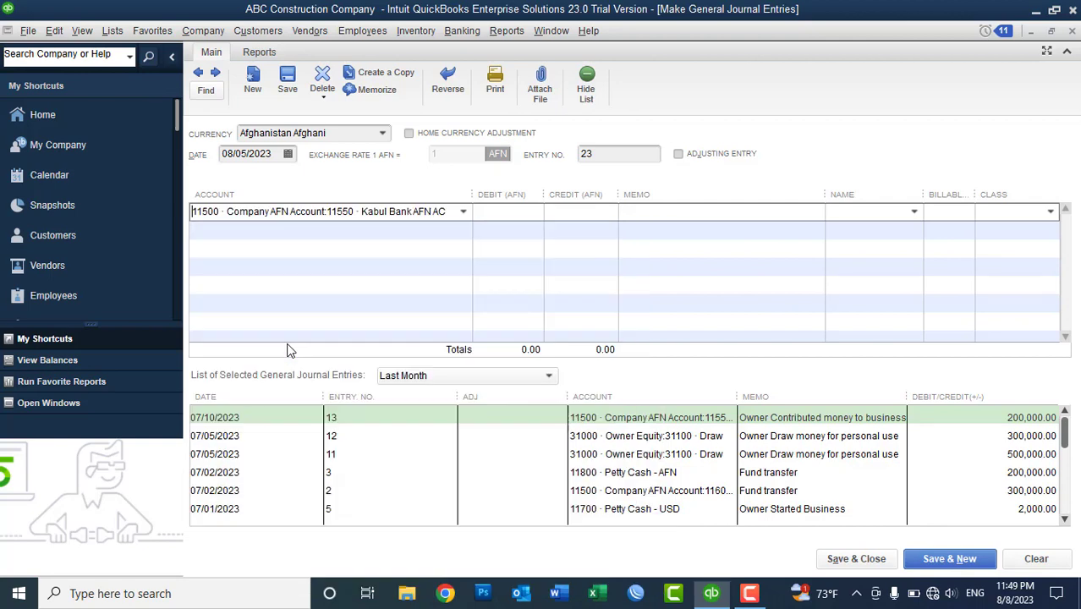
pyautogui.click(113, 31)
pyautogui.click(120, 52)
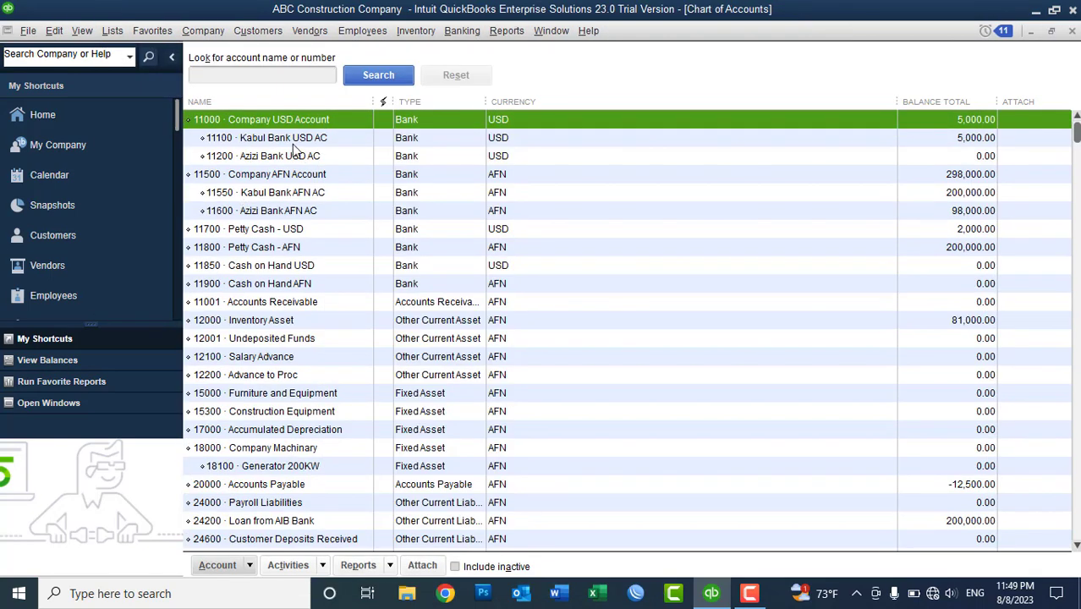
pyautogui.click(296, 193)
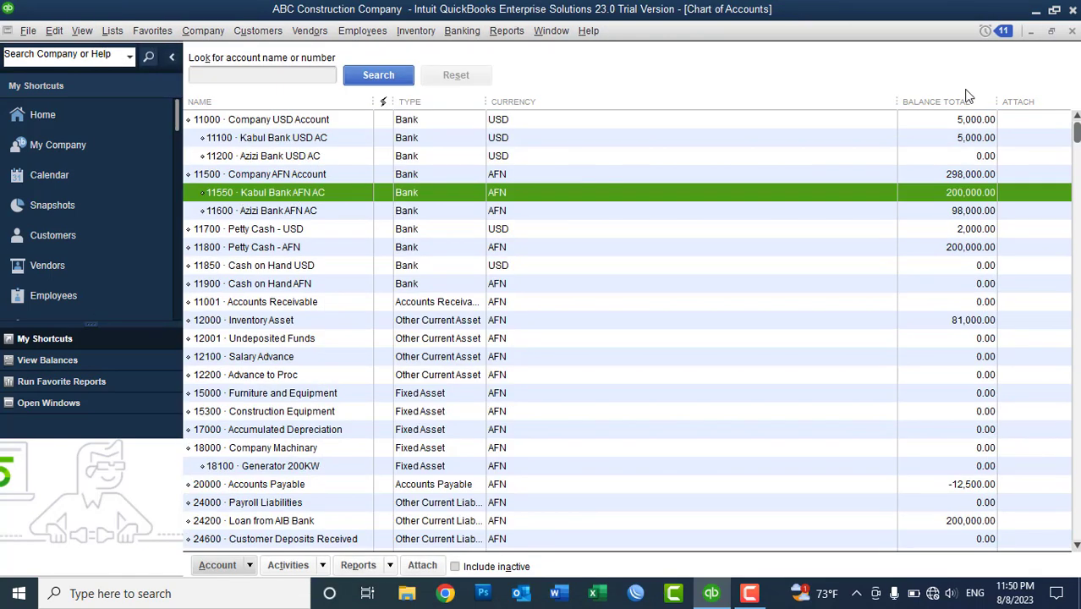
pyautogui.click(1071, 31)
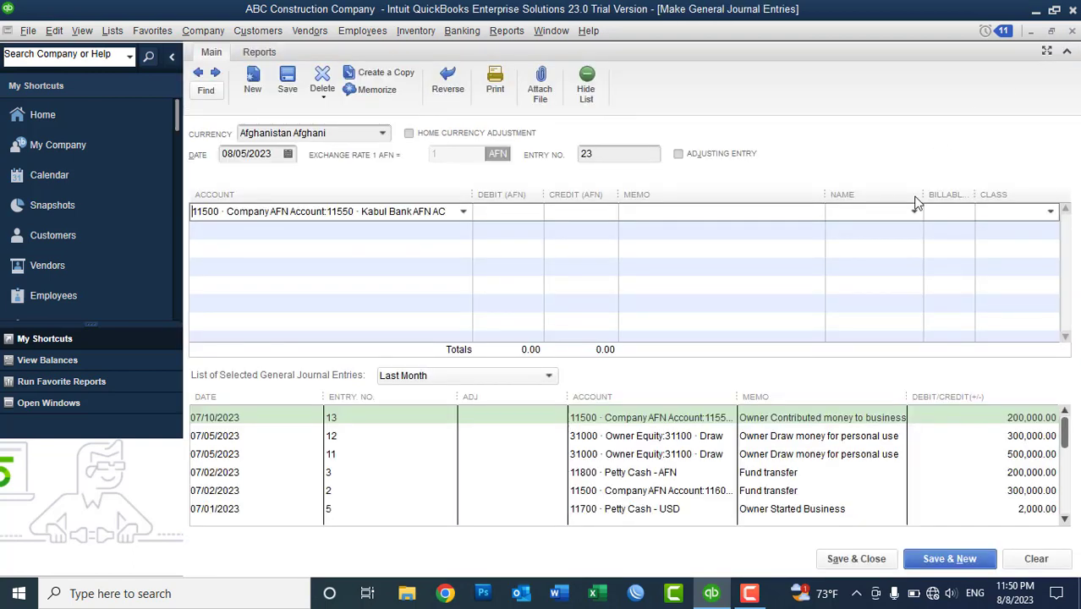
# - Debit Kabul Bank AFN AC 12,500 and credit 20000 Accounts Payable 12,500
pyautogui.click(516, 218)
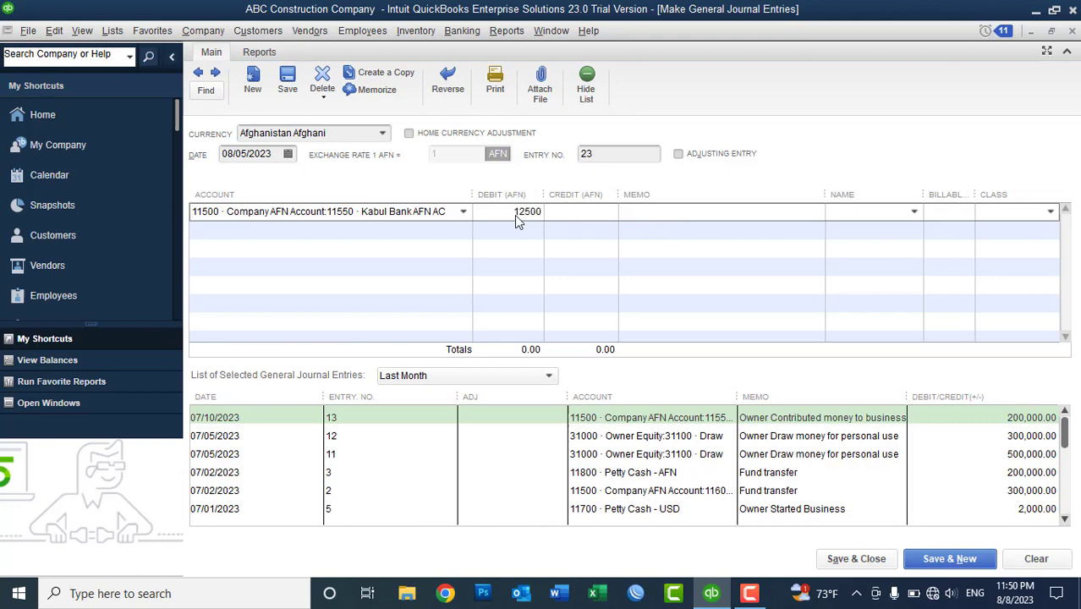
pyautogui.press('Tab')
pyautogui.click(440, 235)
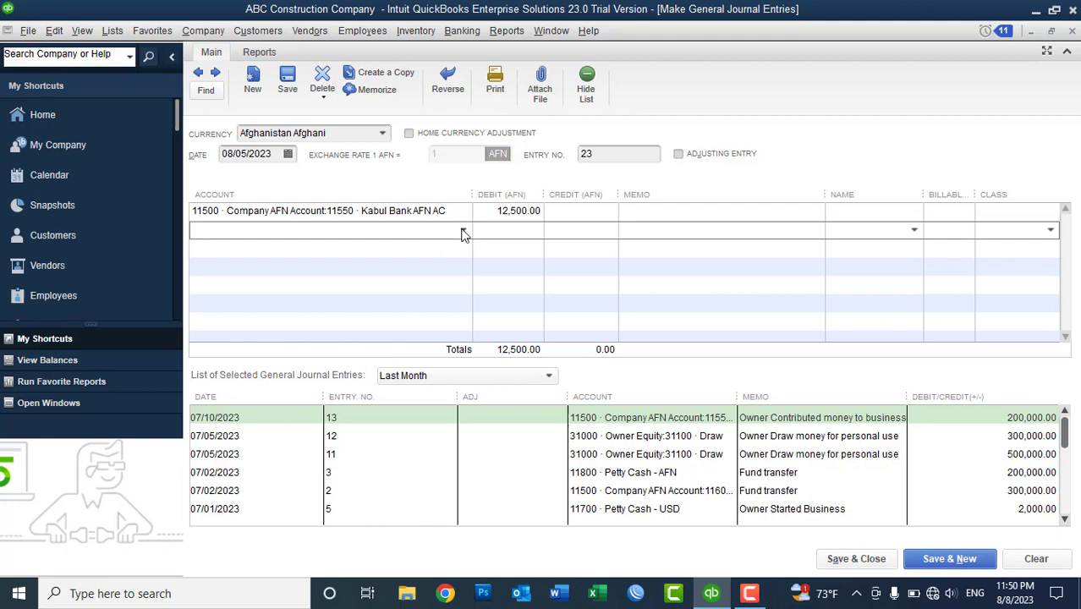
pyautogui.click(464, 234)
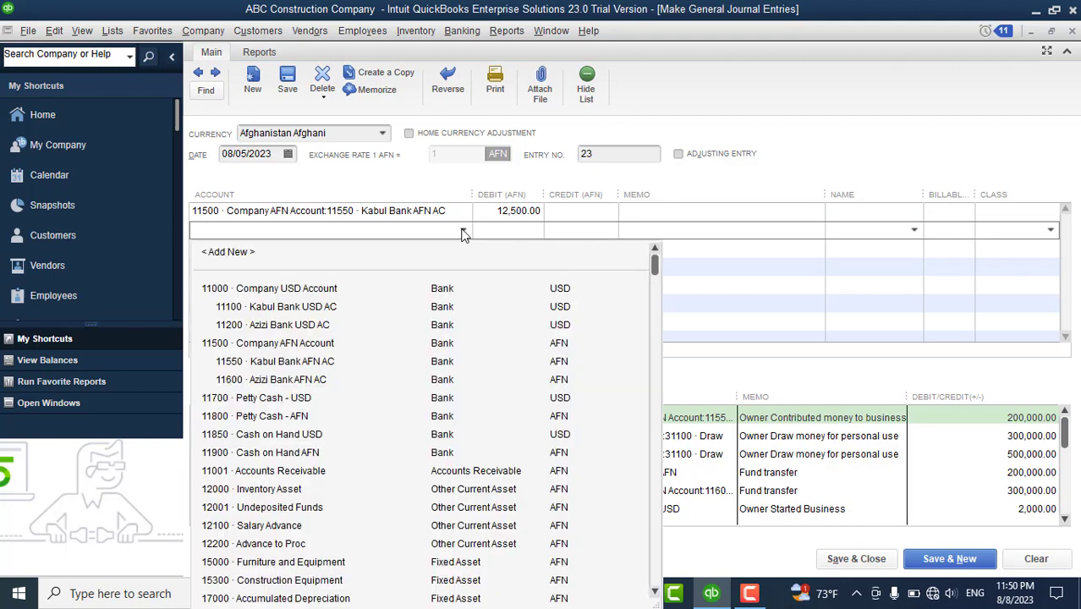
pyautogui.write('acc')
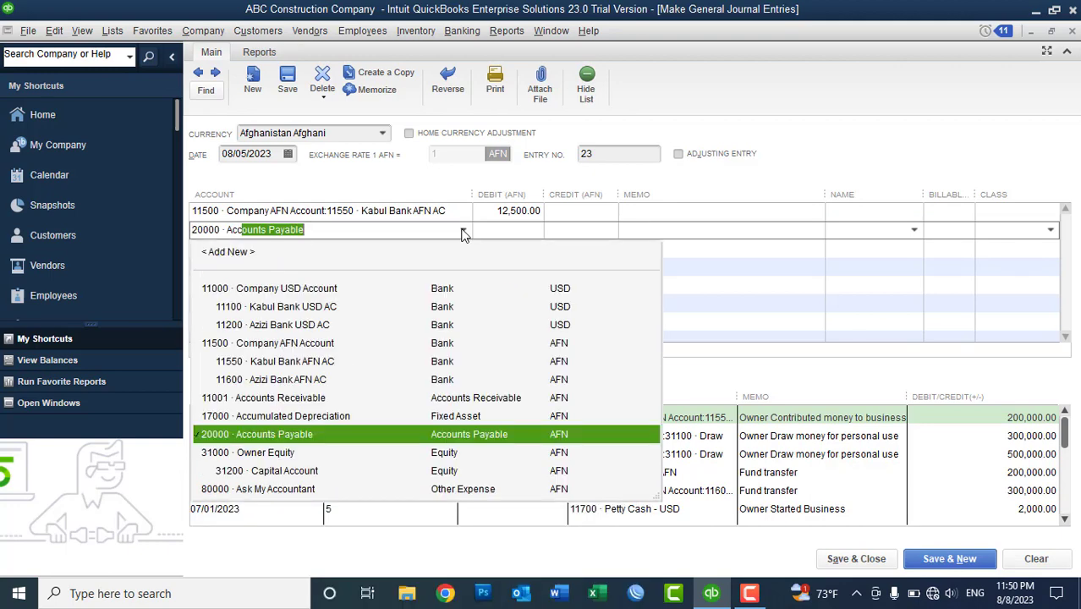
pyautogui.write('o')
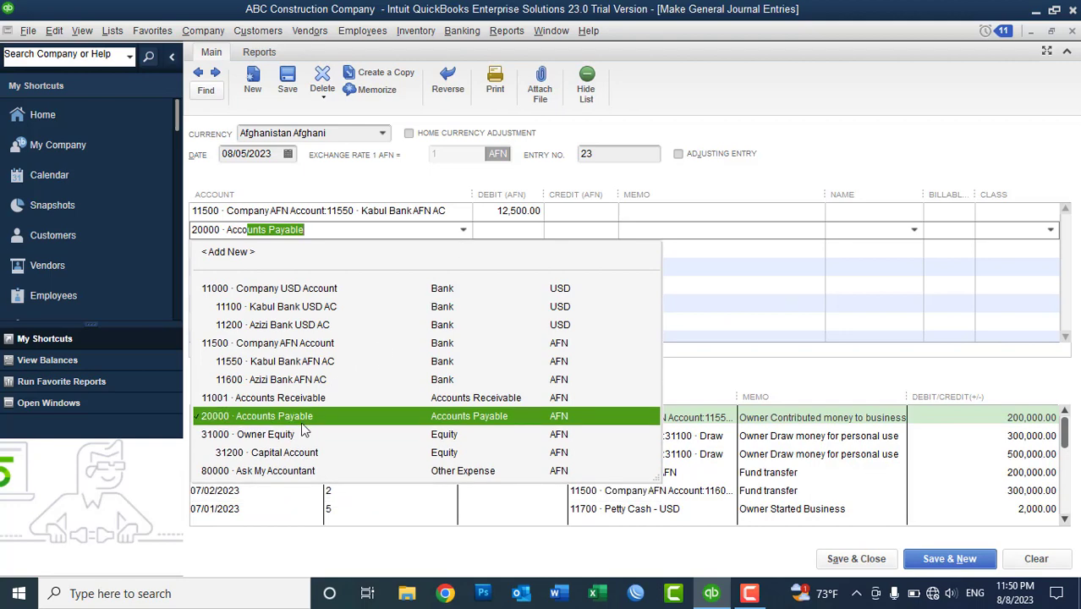
pyautogui.click(301, 420)
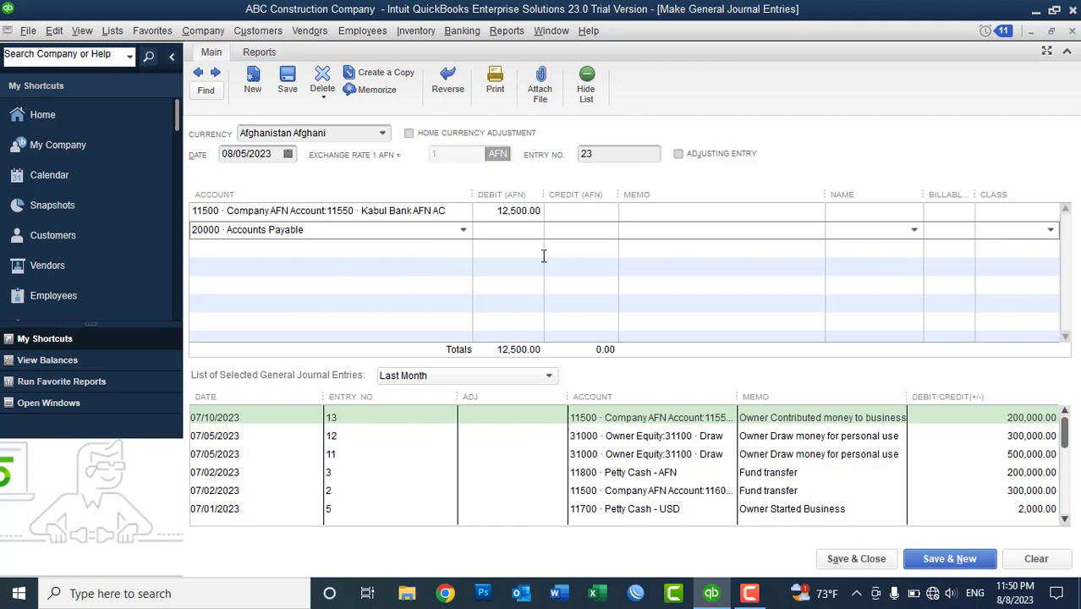
pyautogui.click(567, 233)
pyautogui.write('12500')
pyautogui.press('Tab')
# - Assign the hardware sales vendor as the Name on both journal lines
pyautogui.click(866, 213)
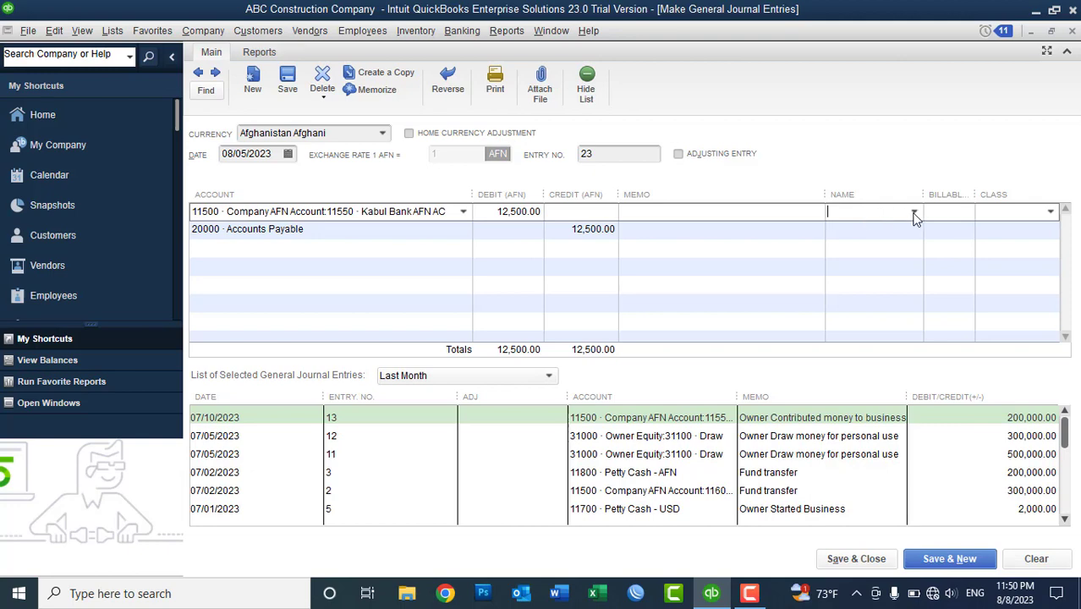
pyautogui.click(913, 211)
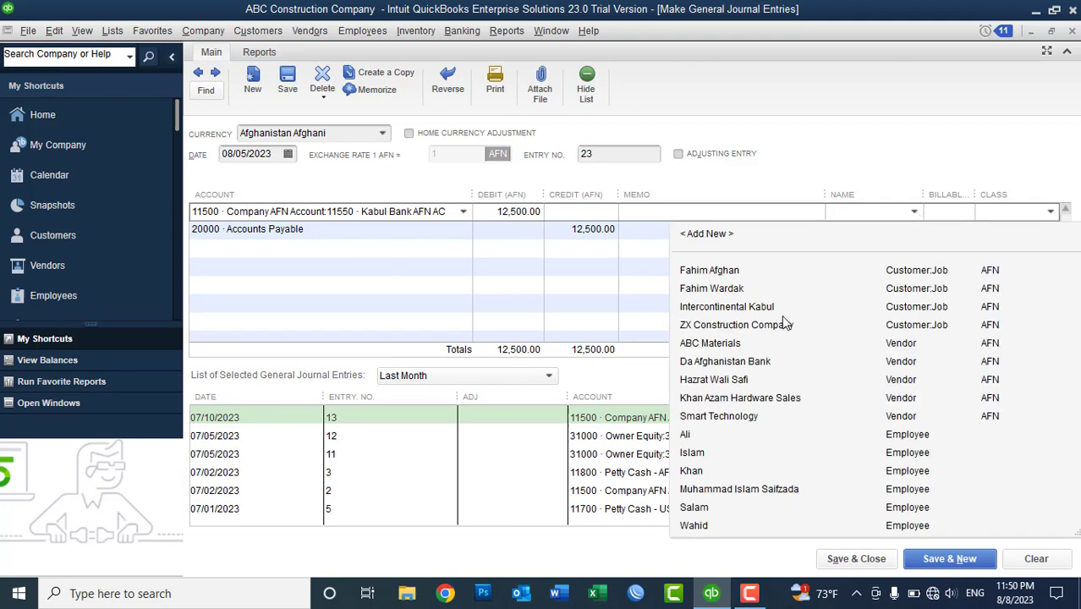
pyautogui.click(721, 401)
pyautogui.click(877, 234)
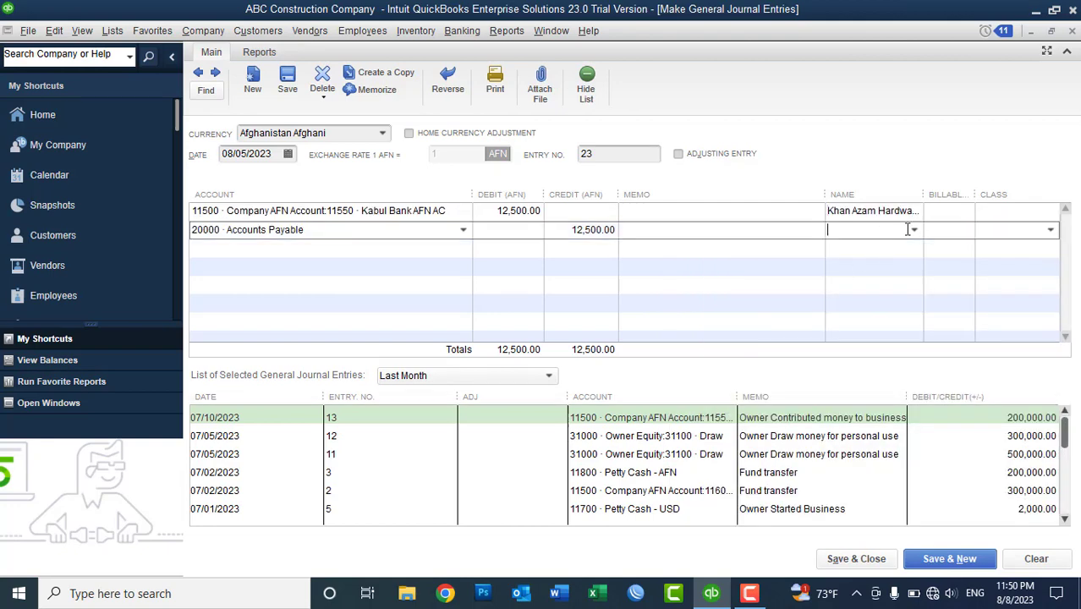
pyautogui.click(913, 229)
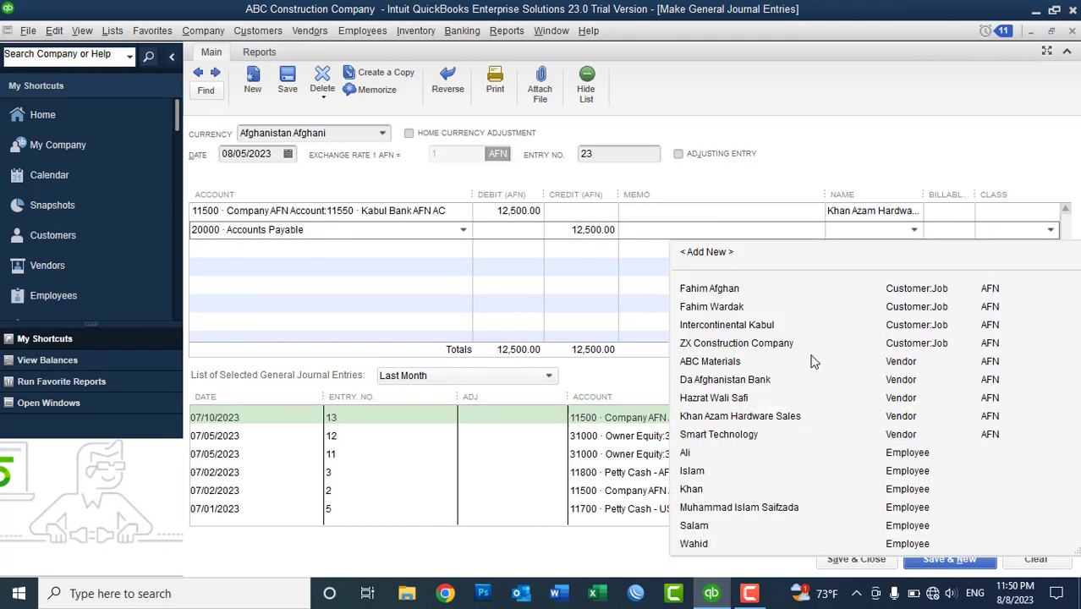
pyautogui.click(752, 419)
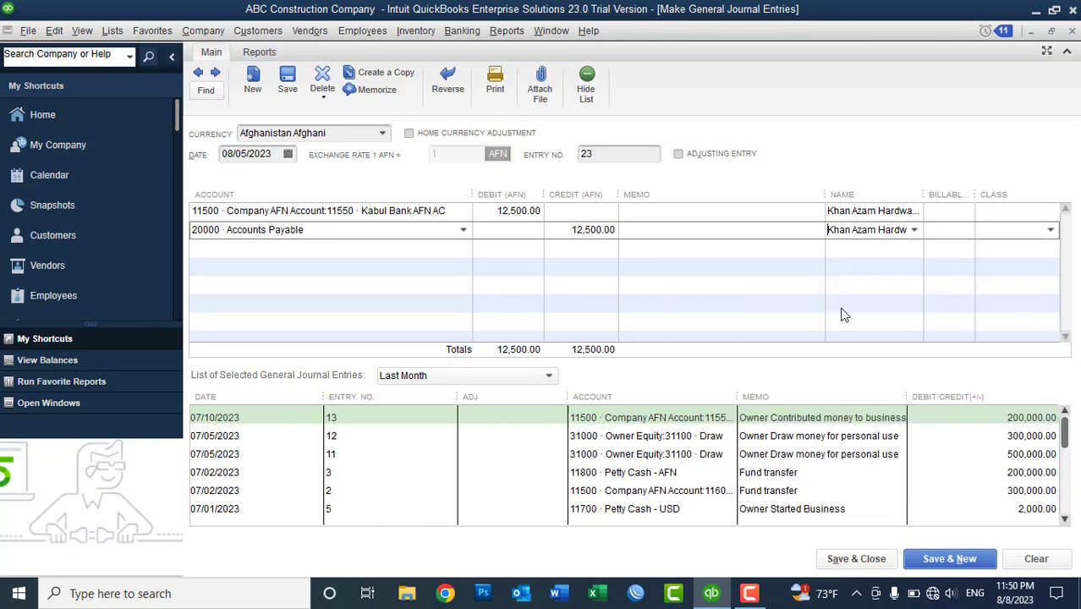
# - Add the memo 'Cash Received Against Advance paid to Vendor' to both lines and save the entry
pyautogui.click(675, 218)
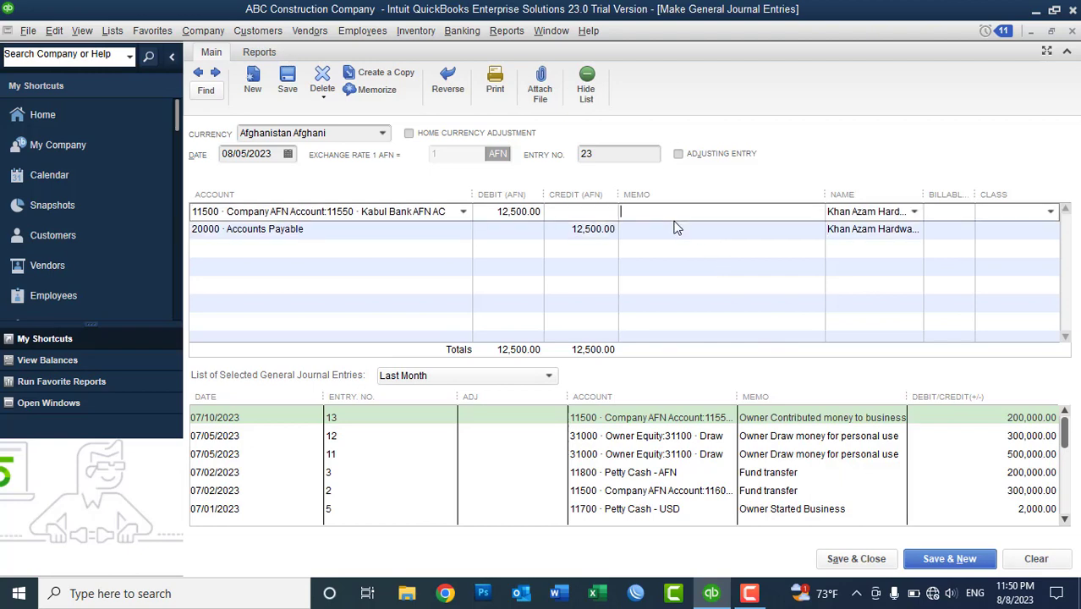
pyautogui.write('Cas')
pyautogui.press('BackSpace')
pyautogui.write('sh Received Against Advance')
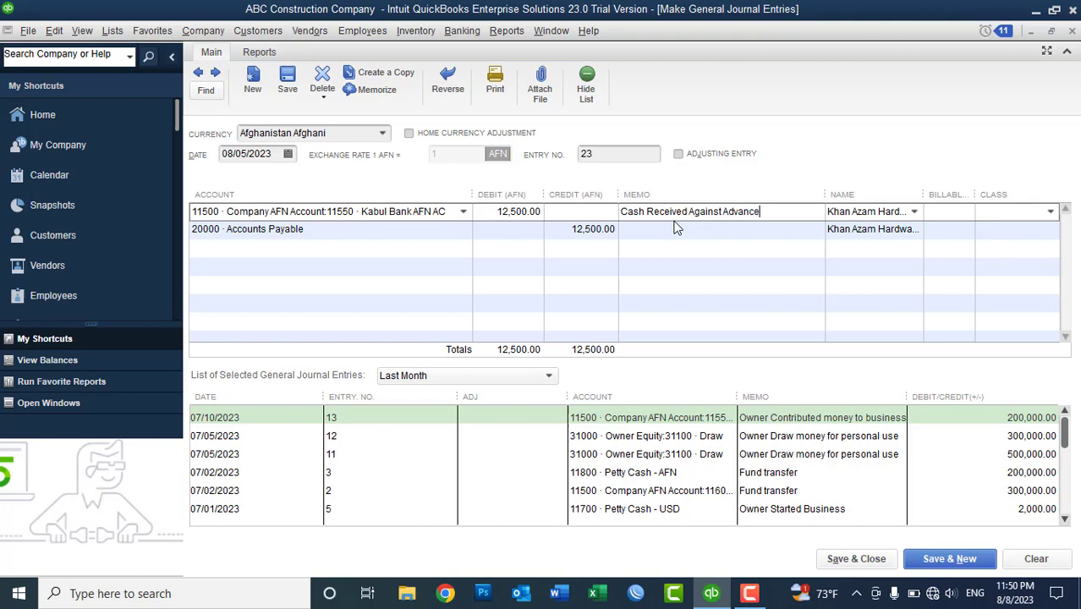
pyautogui.write(' paid to Vendor')
pyautogui.hotkey('shift', 'Left')
pyautogui.hotkey('shift', 'Left')
pyautogui.hotkey('shift', 'Left')
pyautogui.hotkey('shift', 'Left')
pyautogui.hotkey('shift', 'Left')
pyautogui.hotkey('shift', 'Left')
pyautogui.hotkey('shift', 'Left')
pyautogui.hotkey('shift', 'Left')
pyautogui.hotkey('shift', 'Left')
pyautogui.hotkey('shift', 'Left')
pyautogui.hotkey('shift', 'Left')
pyautogui.hotkey('shift', 'Left')
pyautogui.hotkey('shift', 'Left')
pyautogui.hotkey('shift', 'Left')
pyautogui.hotkey('shift', 'Left')
pyautogui.hotkey('shift', 'Left')
pyautogui.hotkey('shift', 'Left')
pyautogui.hotkey('shift', 'Left')
pyautogui.hotkey('shift', 'Left')
pyautogui.hotkey('shift', 'Left')
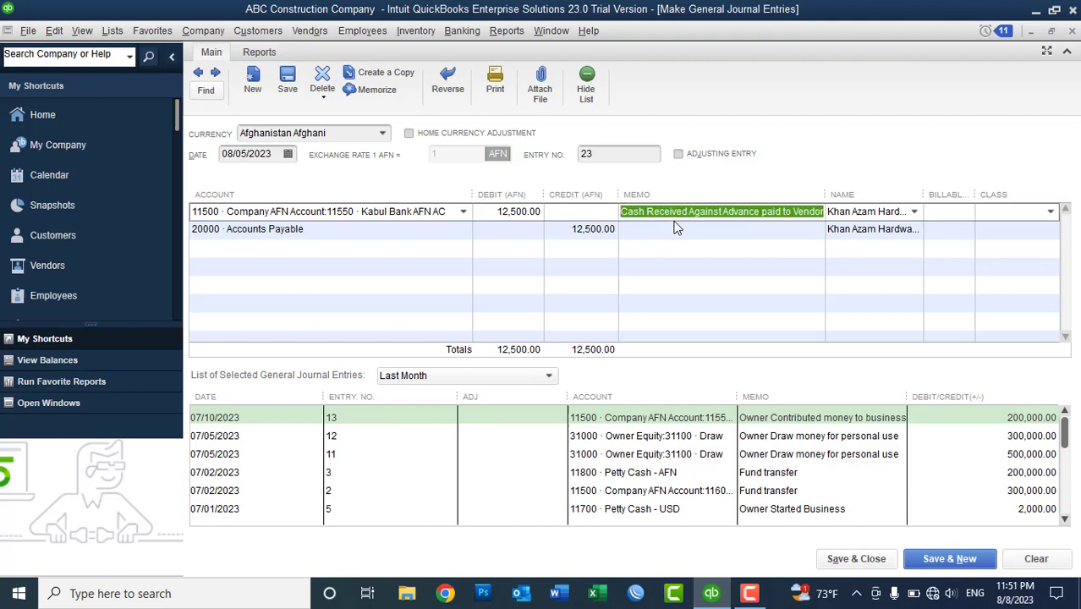
pyautogui.hotkey('ctrl', 'c')
pyautogui.click(677, 226)
pyautogui.hotkey('ctrl', 'v')
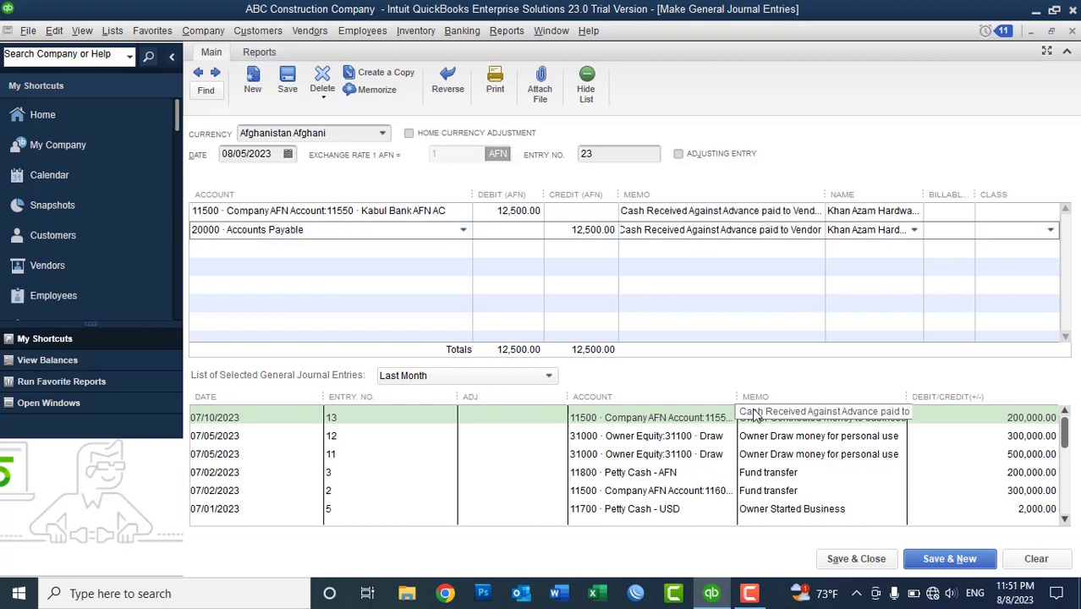
pyautogui.click(840, 558)
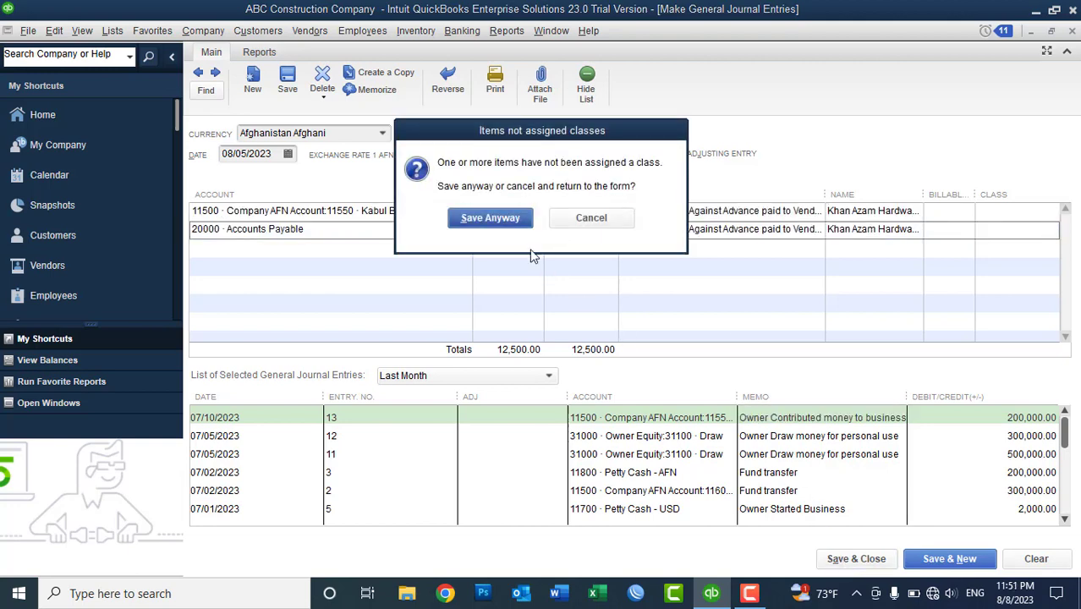
# - Save the entry despite missing classes and confirm Kabul Bank AFN AC's 212,500 balance in the Chart of Accounts
pyautogui.click(490, 218)
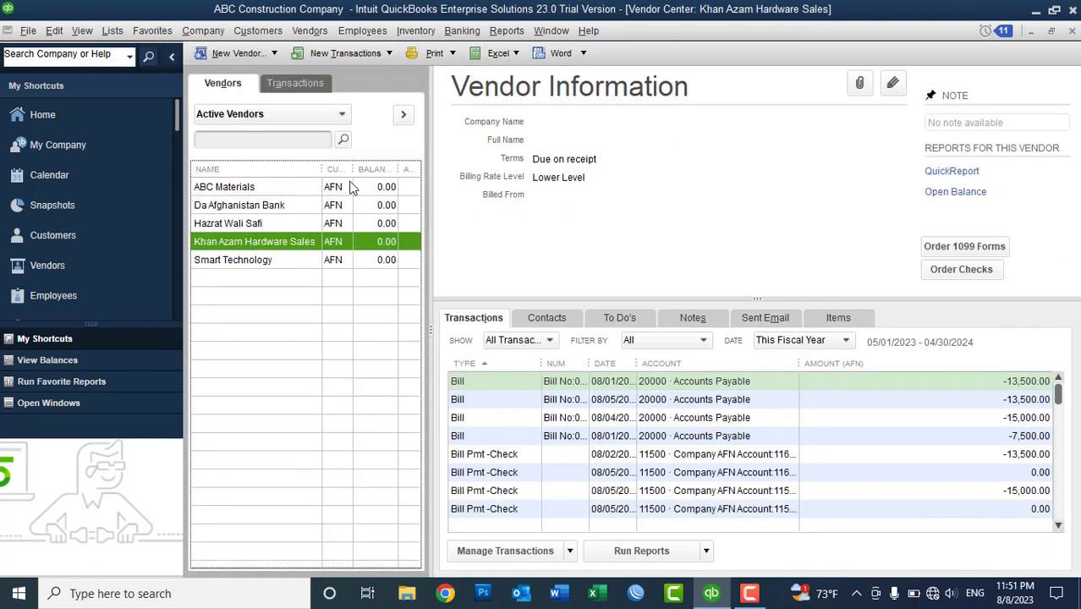
pyautogui.moveTo(322, 169)
pyautogui.mouseDown()
pyautogui.moveTo(294, 167)
pyautogui.moveTo(309, 172)
pyautogui.mouseUp()
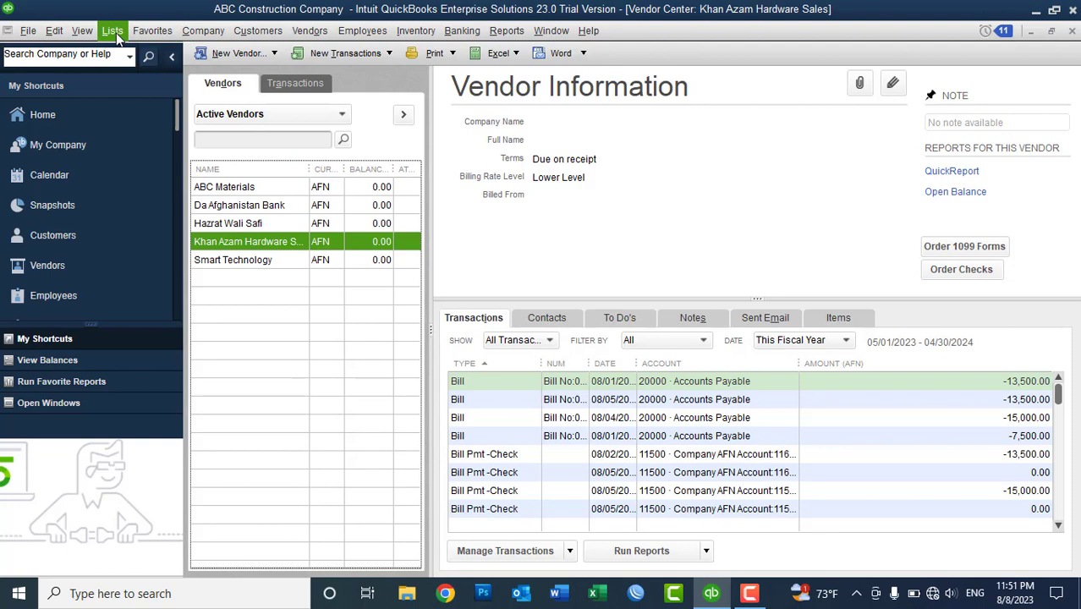
pyautogui.click(119, 31)
pyautogui.click(144, 49)
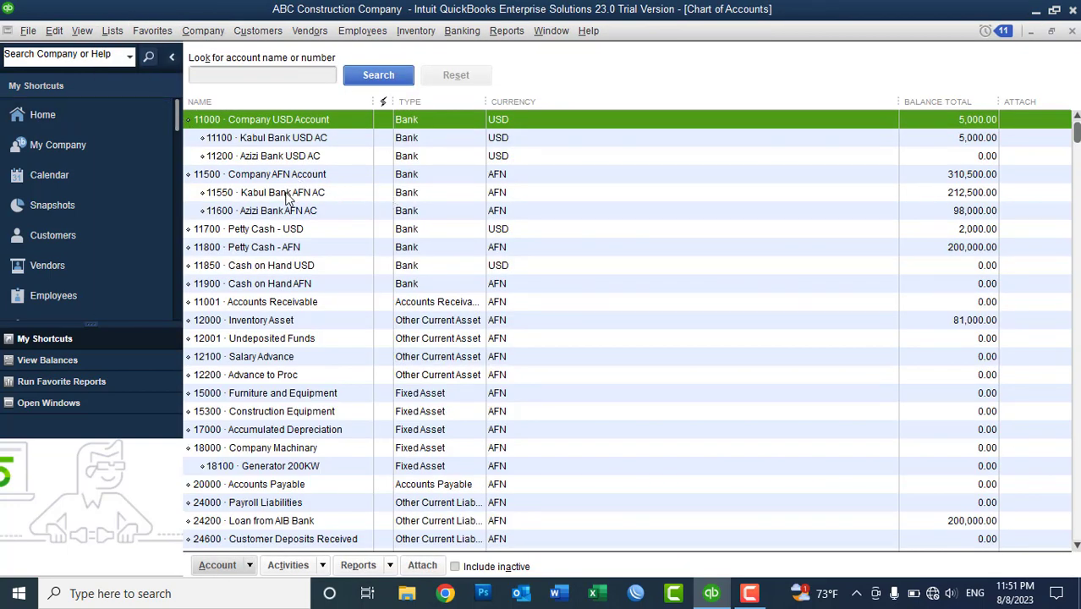
pyautogui.click(286, 195)
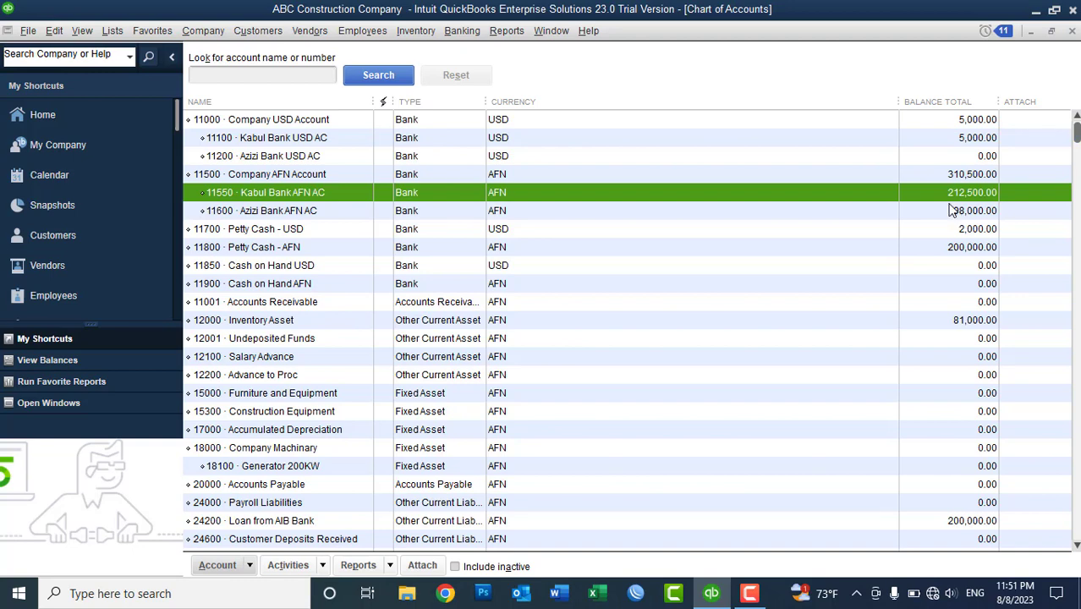
pyautogui.click(1072, 31)
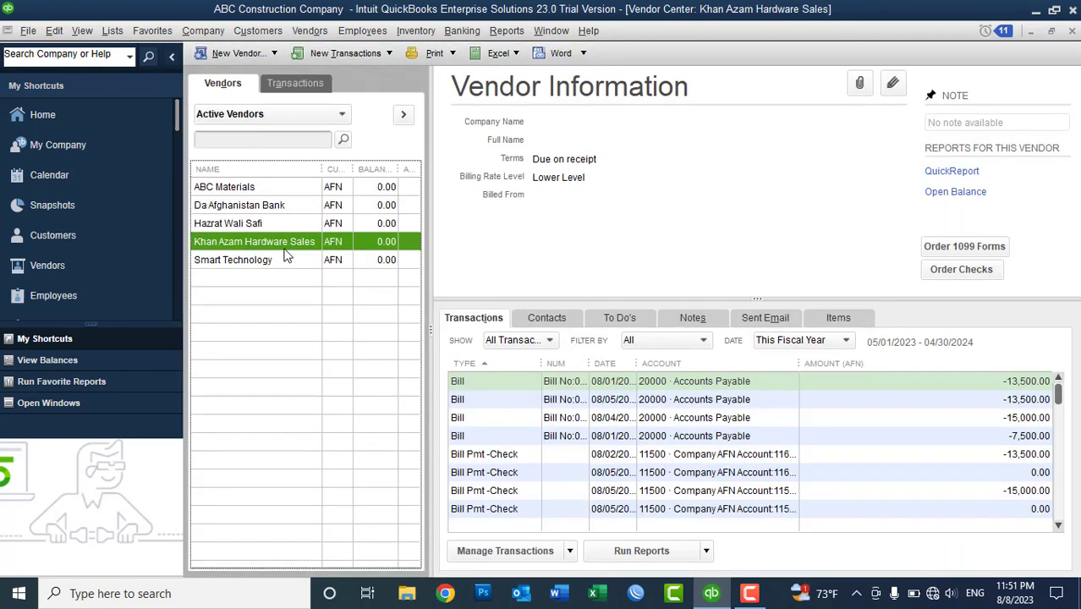
pyautogui.click(299, 37)
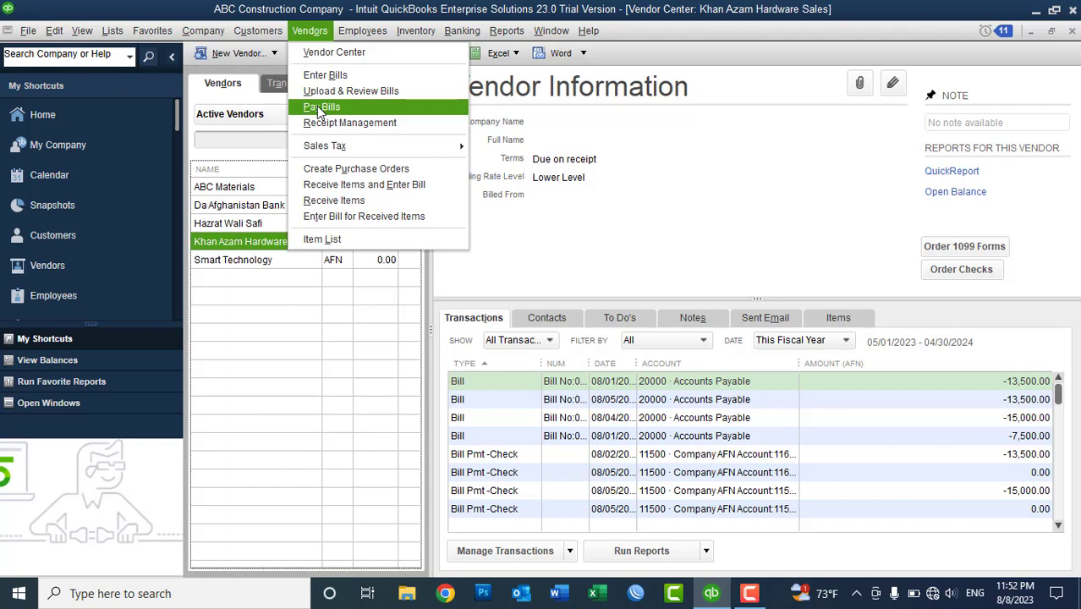
# - Pay the 12,500 bill ref 23 entirely with the remaining 12,500 advance credit in Pay Bills
pyautogui.click(316, 106)
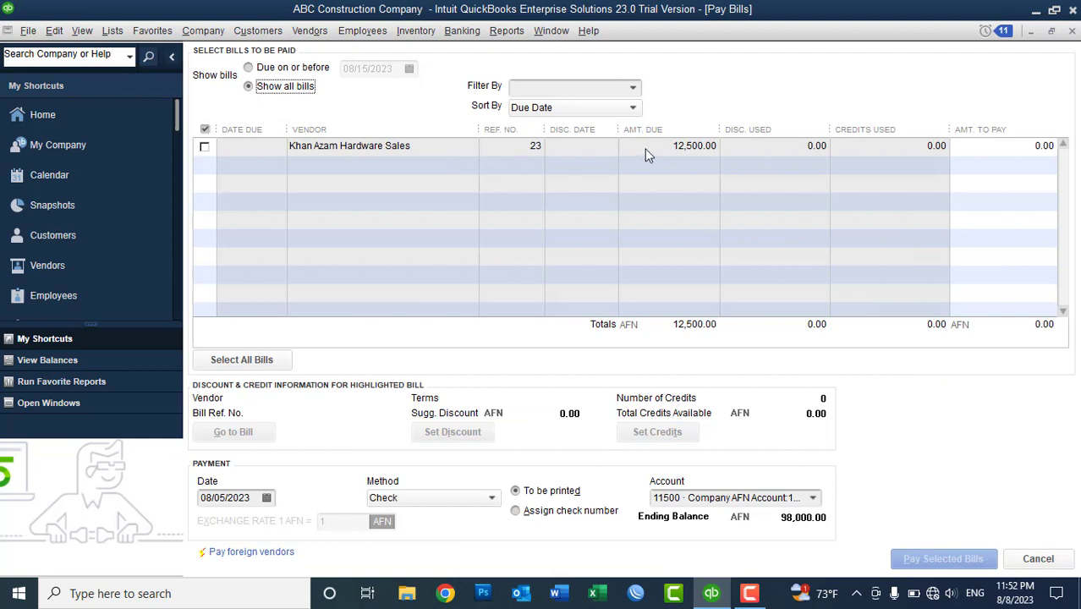
pyautogui.click(204, 146)
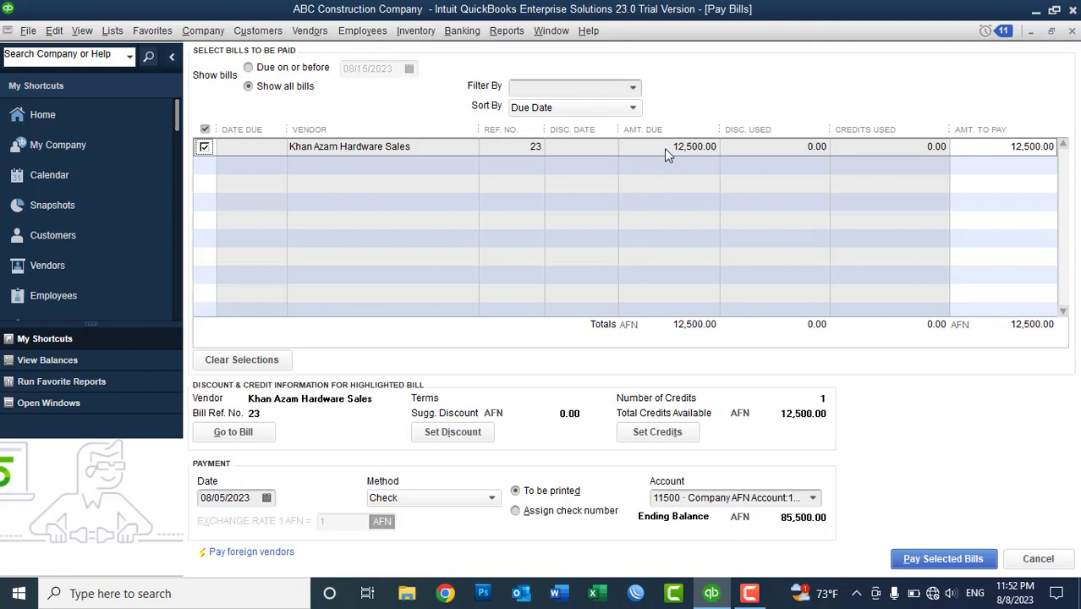
pyautogui.click(657, 432)
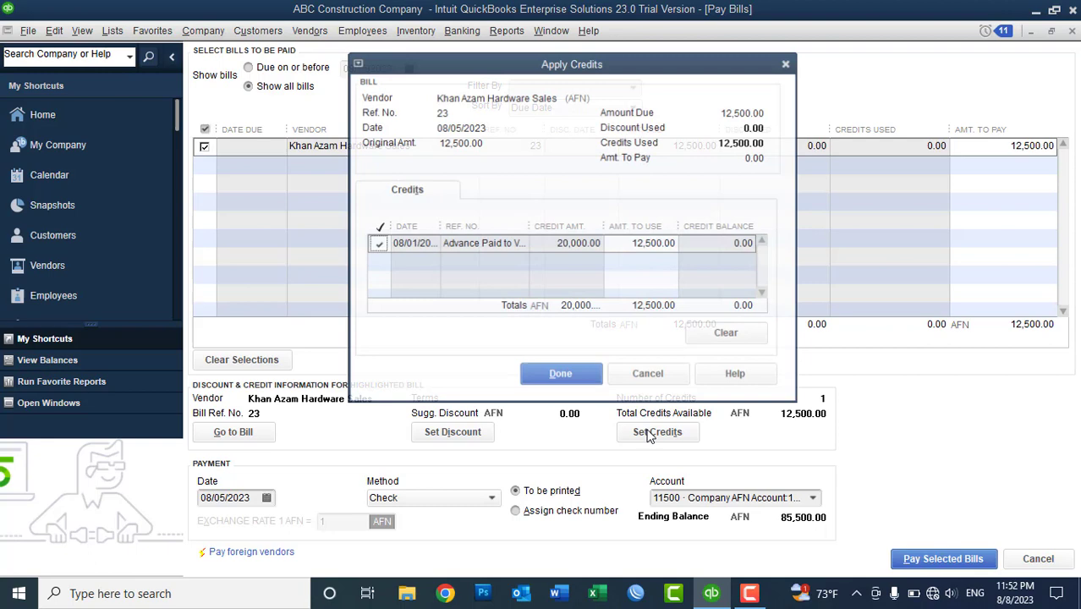
pyautogui.click(565, 380)
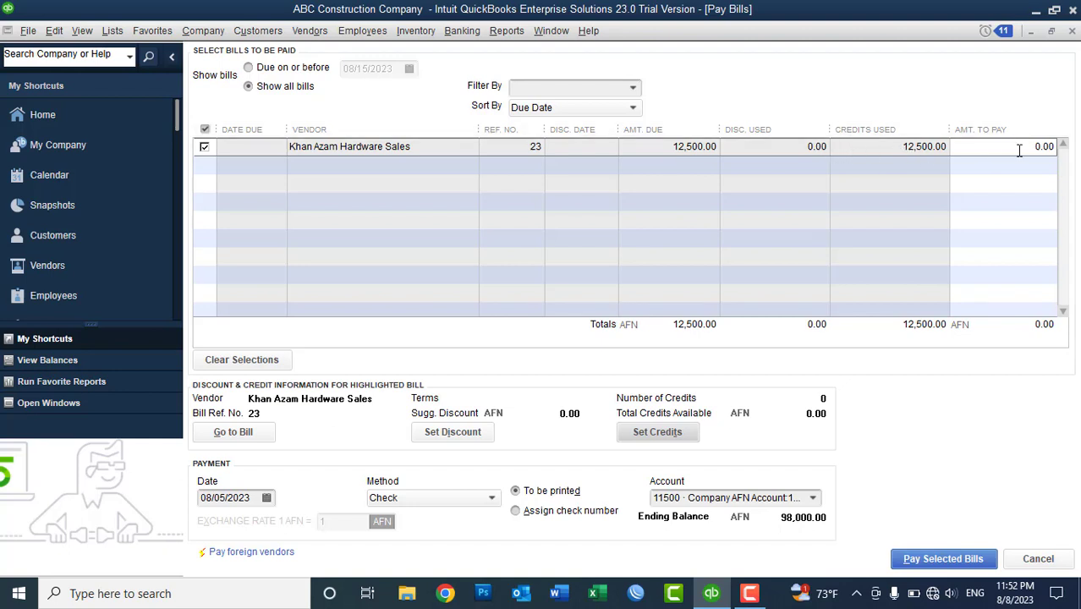
pyautogui.click(933, 558)
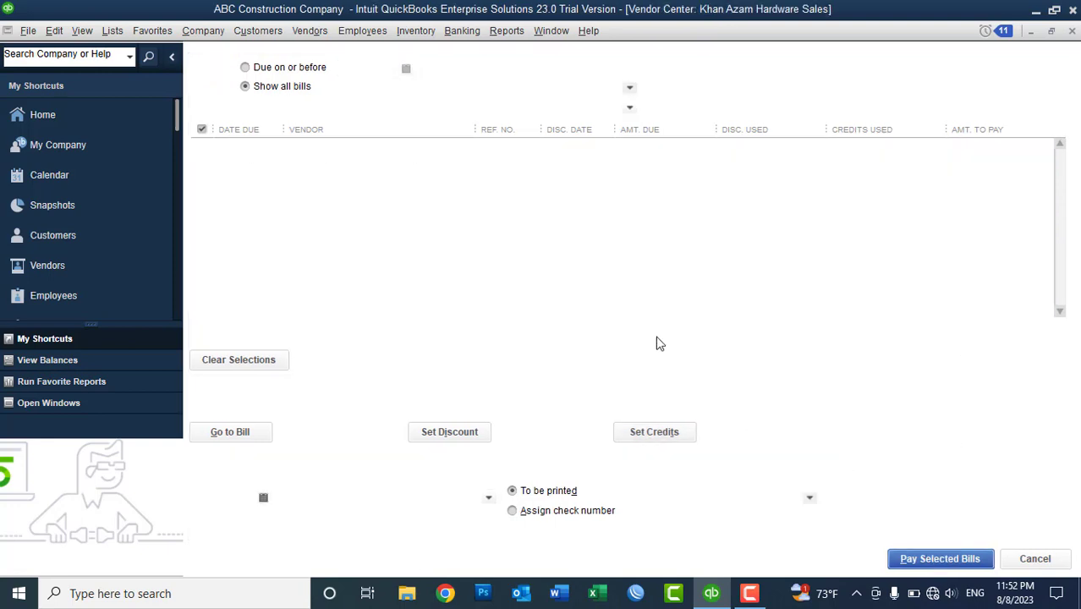
pyautogui.click(362, 295)
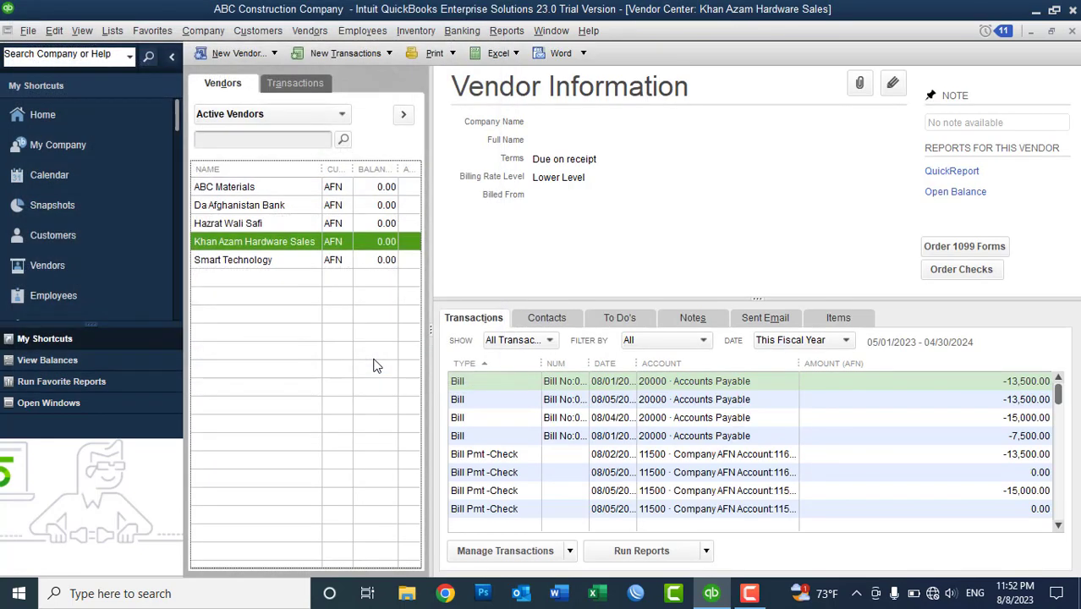